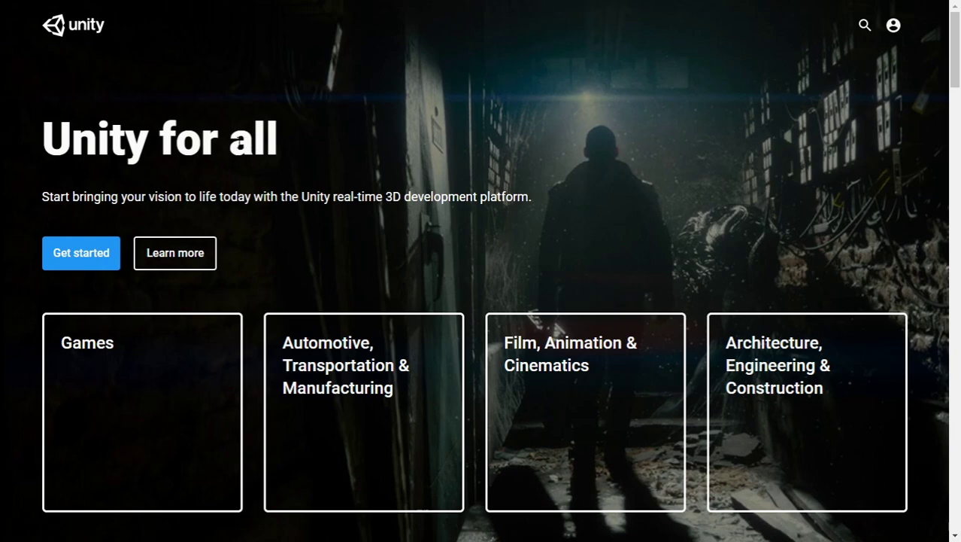
# - Examine the Unity home page's heading, tagline and featured content sections
pyautogui.moveTo(279, 143); pyautogui.dragTo(67, 144)
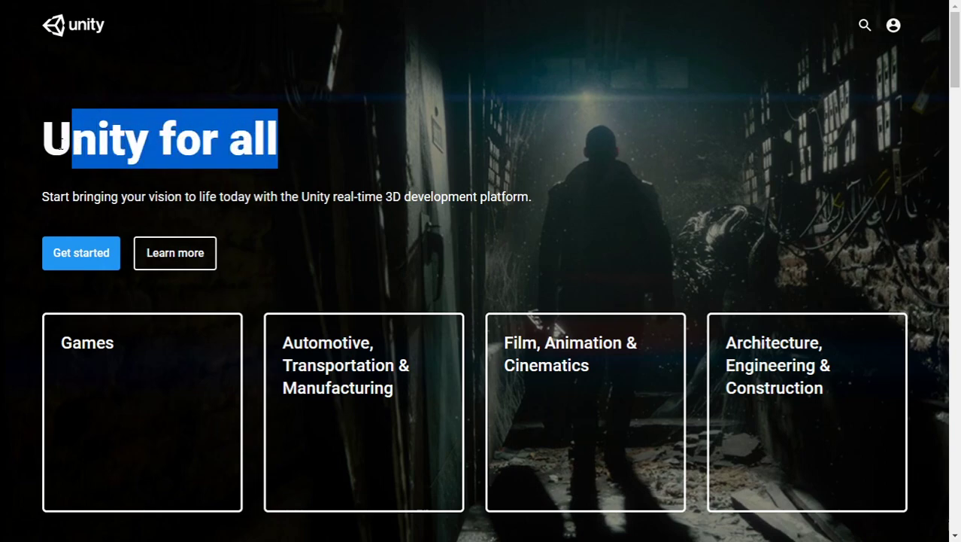
pyautogui.click(61, 145)
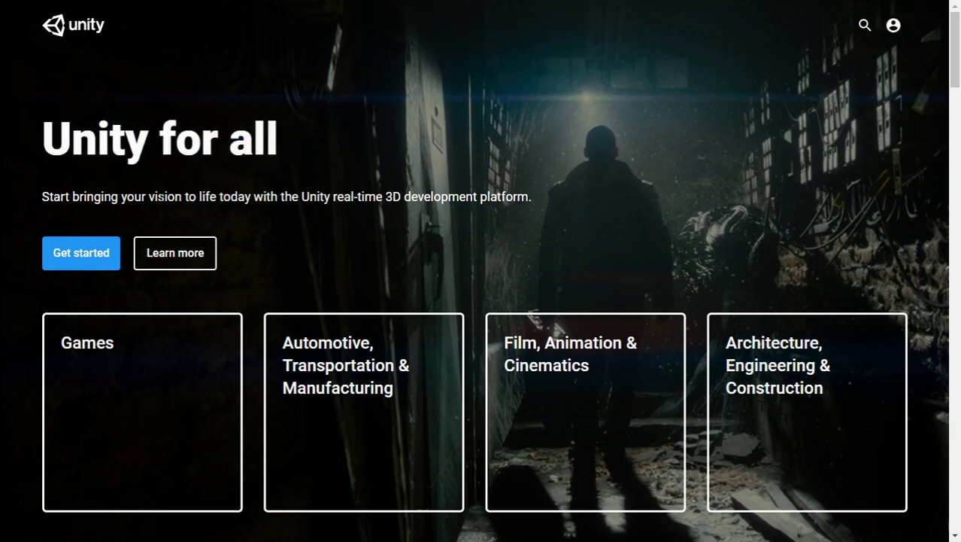
pyautogui.moveTo(40, 203); pyautogui.dragTo(468, 200)
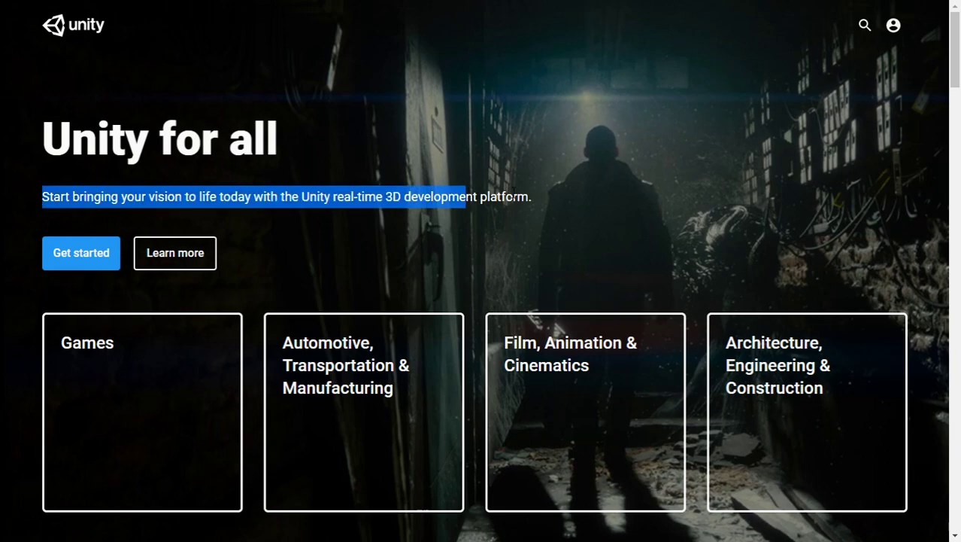
pyautogui.click(6, 76)
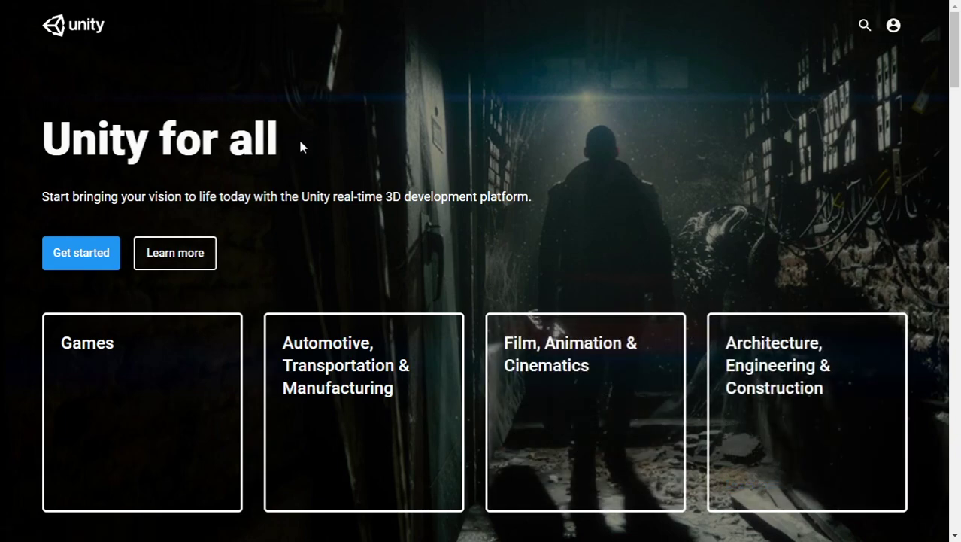
pyautogui.moveTo(40, 143); pyautogui.dragTo(279, 143)
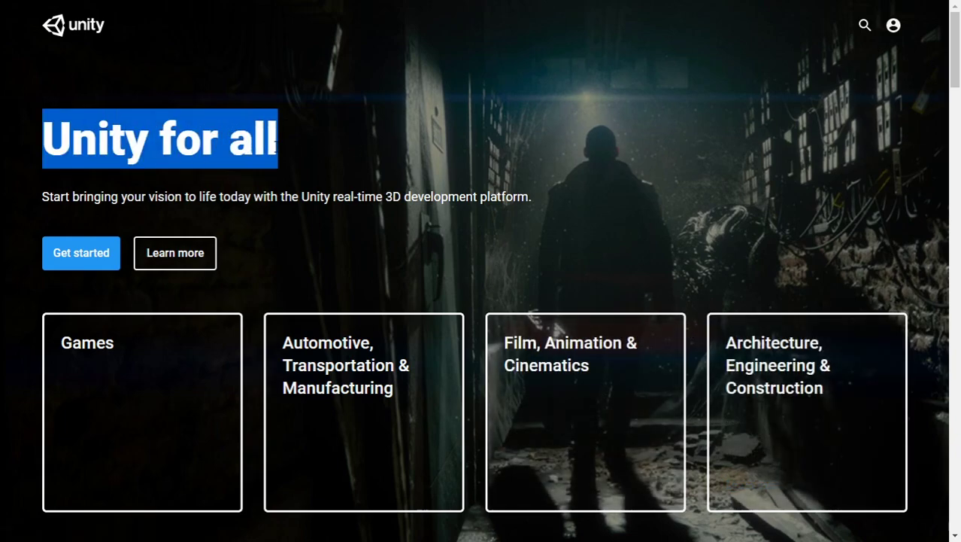
pyautogui.click(494, 227)
pyautogui.scroll(-10, 280, 268)
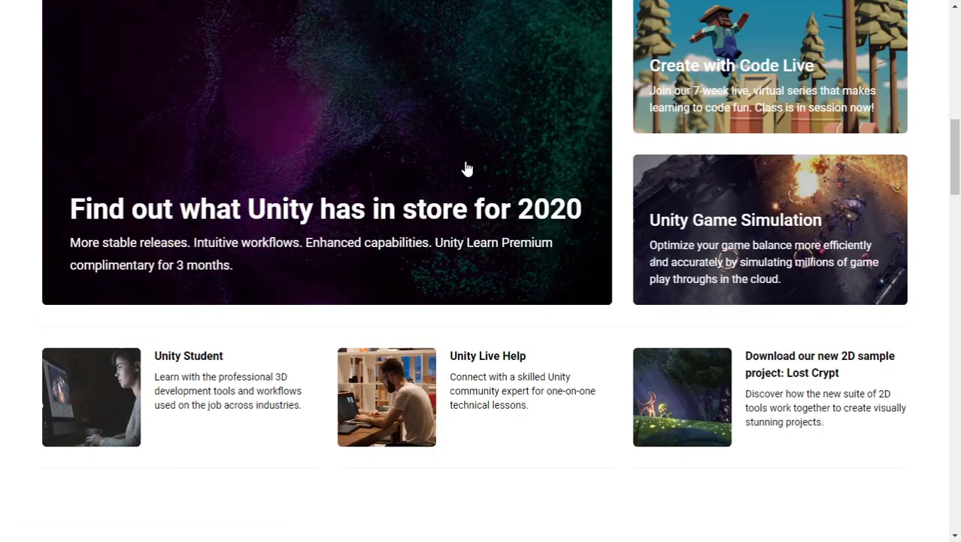
pyautogui.scroll(5, 643, 380)
pyautogui.scroll(6, 335, 268)
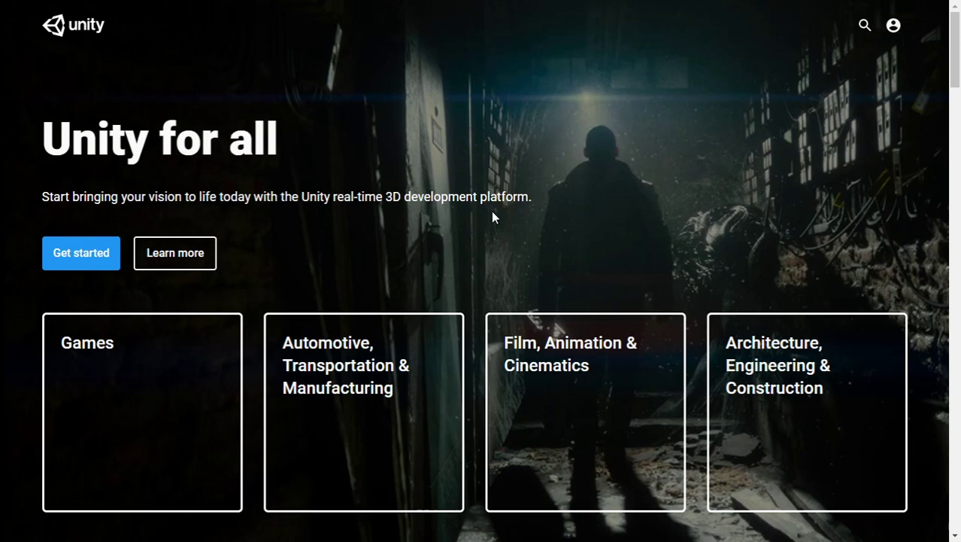
# - Leave the full-screen view and open the blender.org home page
pyautogui.press('F11')
pyautogui.click(320, 36)
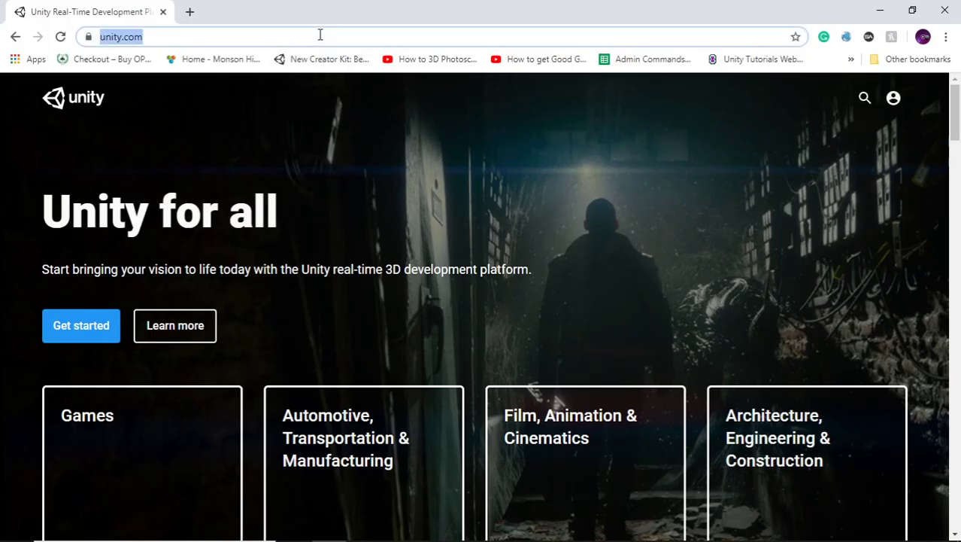
pyautogui.write('blend')
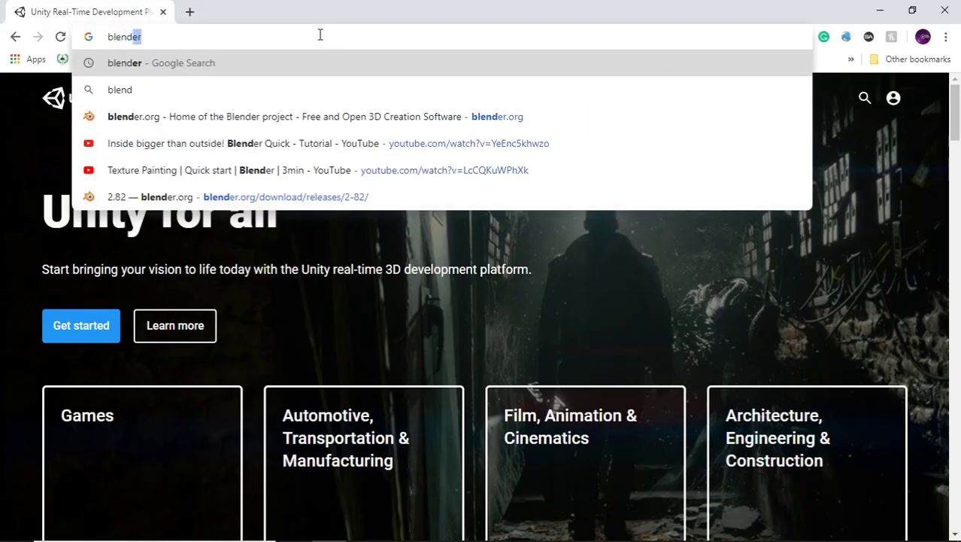
pyautogui.press('Down')
pyautogui.press('Down')
pyautogui.press('Return')
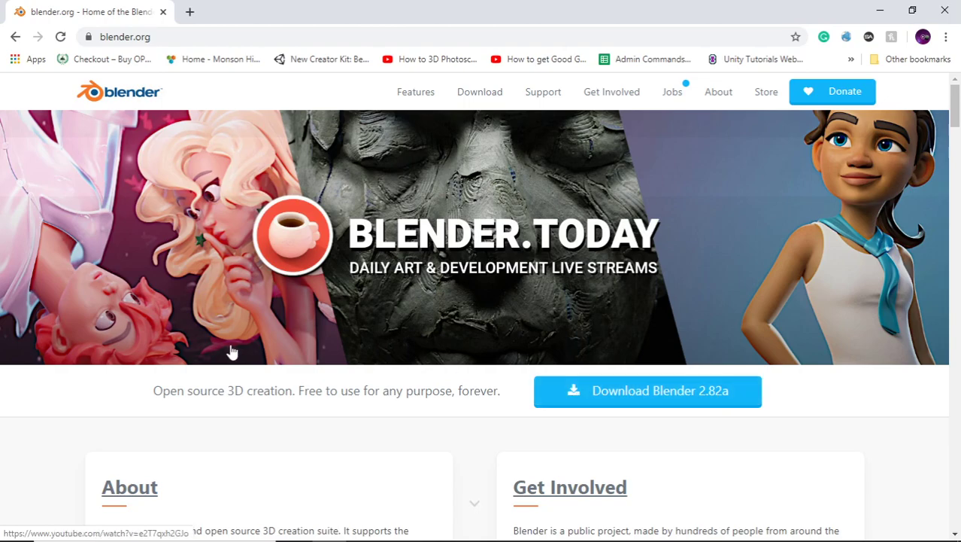
# - Open gimp.org in a new browser tab, then return to the Blender page
pyautogui.click(189, 13)
pyautogui.write('gimp.')
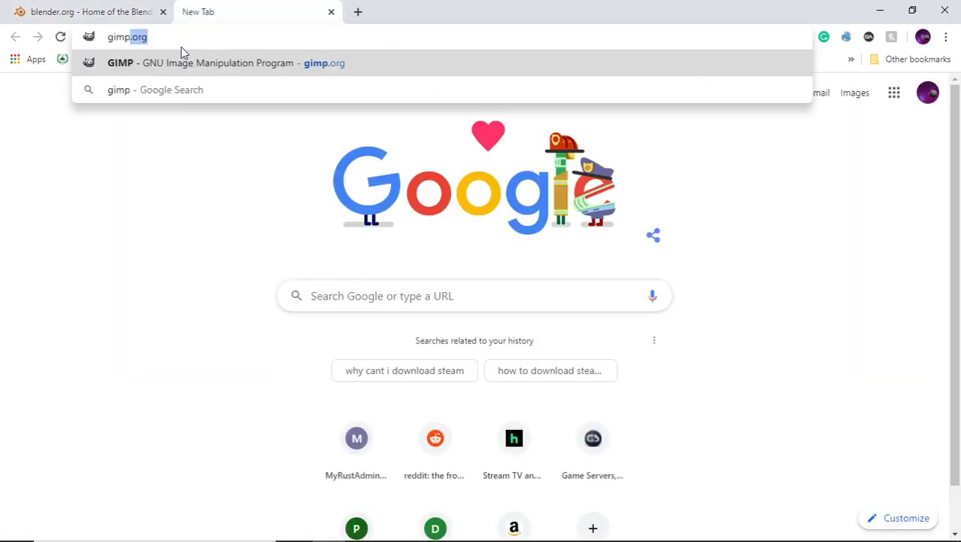
pyautogui.press('Return')
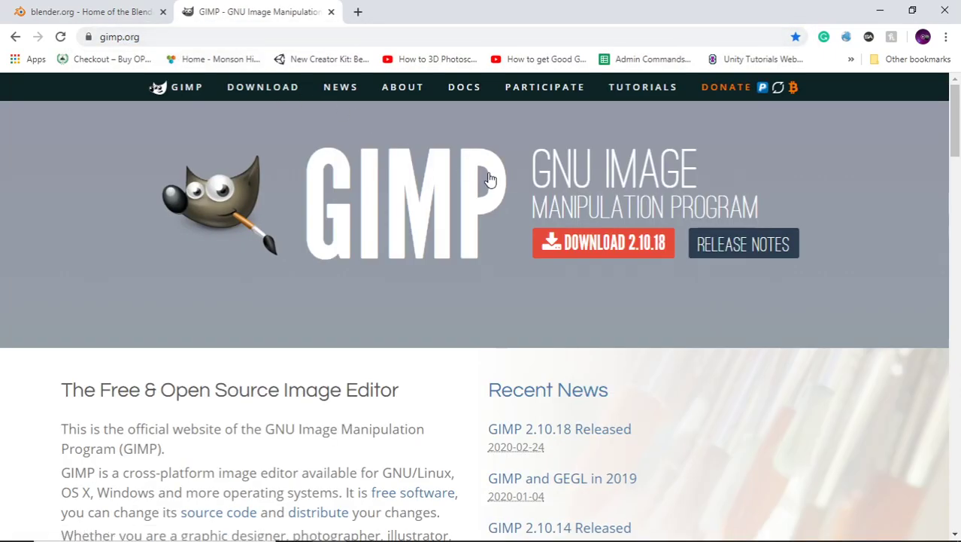
pyautogui.click(85, 12)
pyautogui.click(245, 9)
pyautogui.click(73, 10)
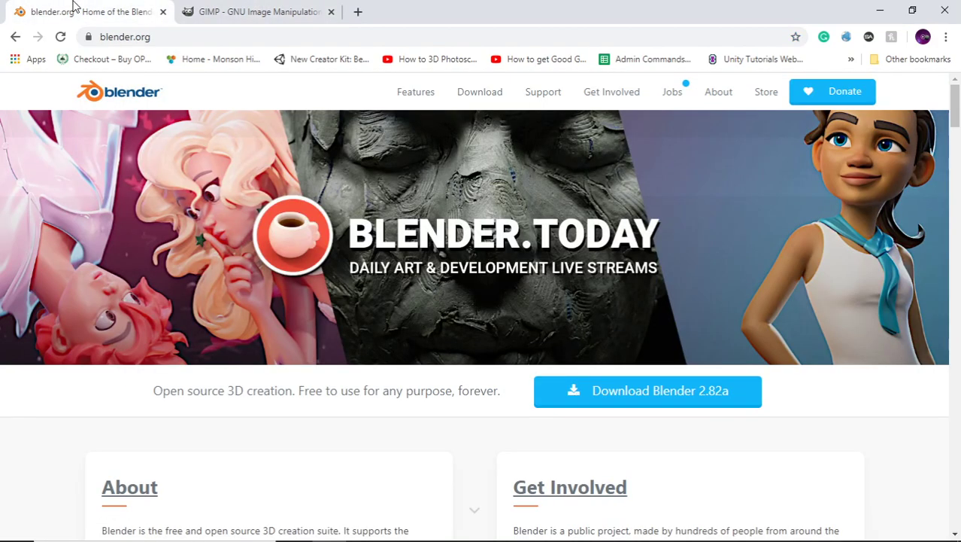
# - Open the C: drive in File Explorer and enter the Projects folder
pyautogui.moveTo(64, 519)
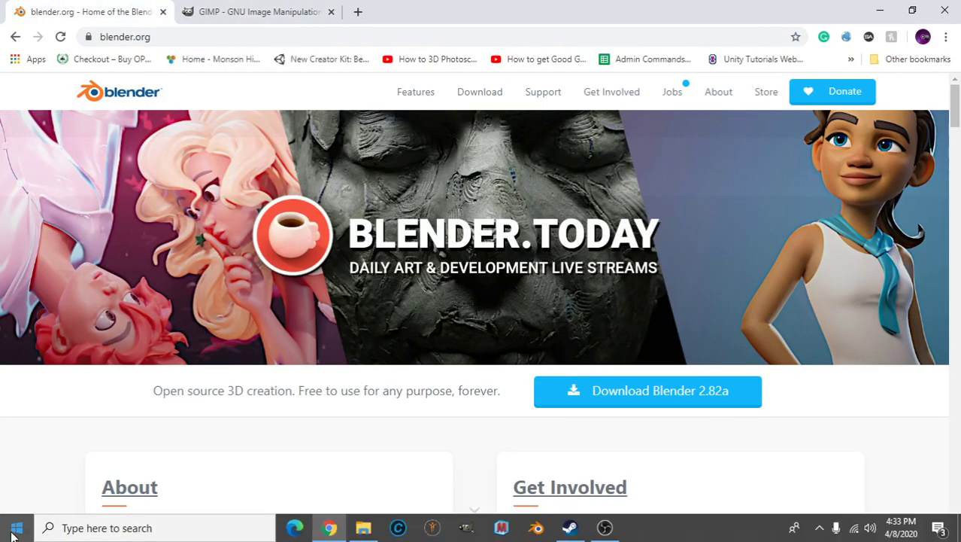
pyautogui.click(89, 528)
pyautogui.write('C:')
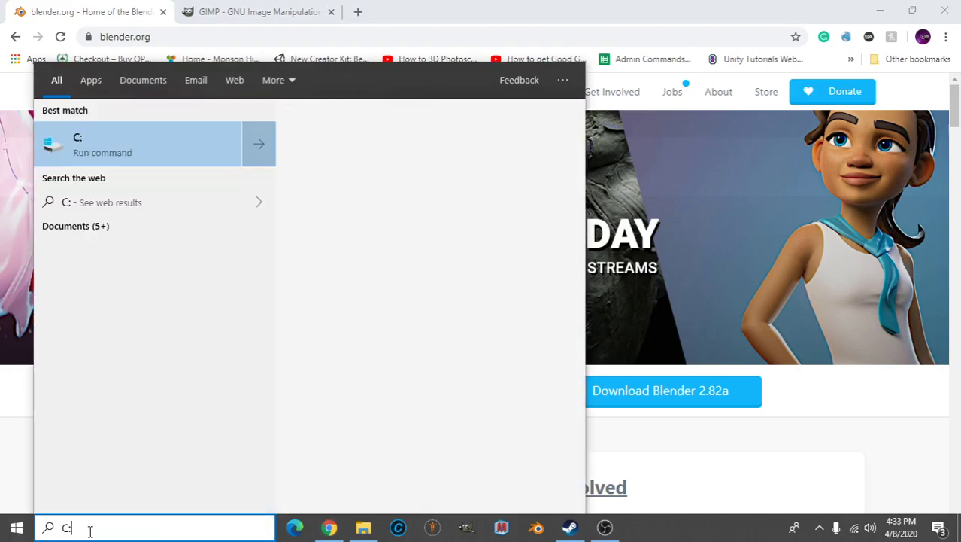
pyautogui.press('Return')
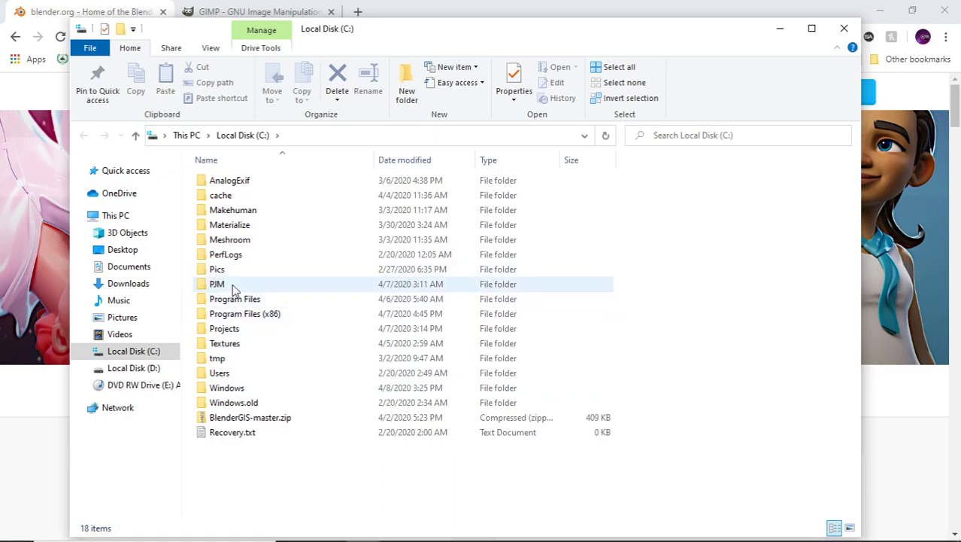
pyautogui.doubleClick(234, 329)
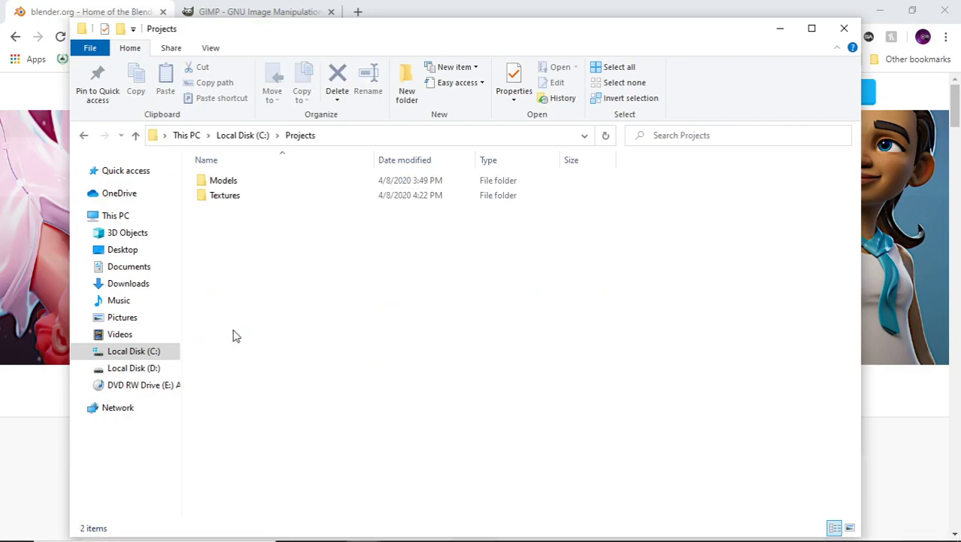
# - Go back to the C: drive's root and reopen the Projects folder
pyautogui.rightClick(252, 275)
pyautogui.click(221, 228)
pyautogui.moveTo(550, 535)
pyautogui.click(265, 136)
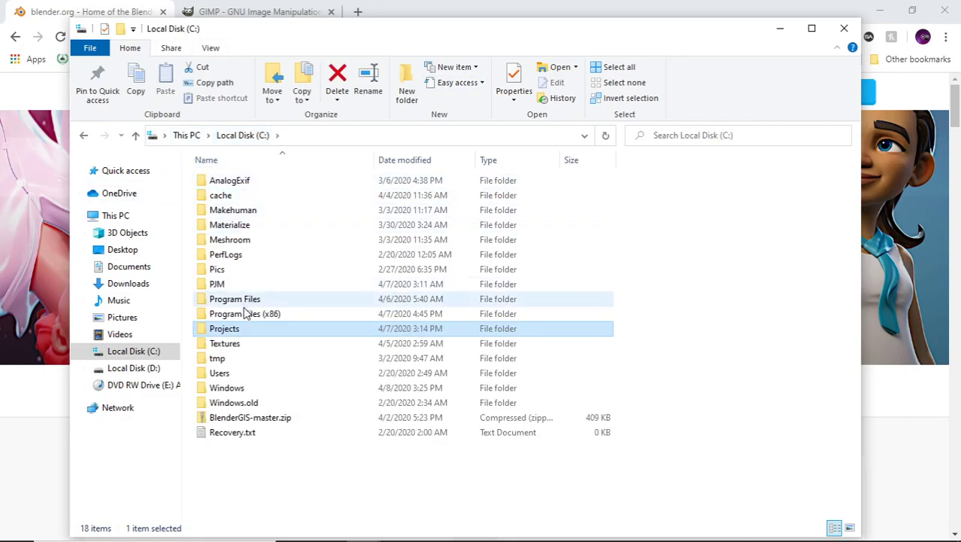
pyautogui.doubleClick(229, 329)
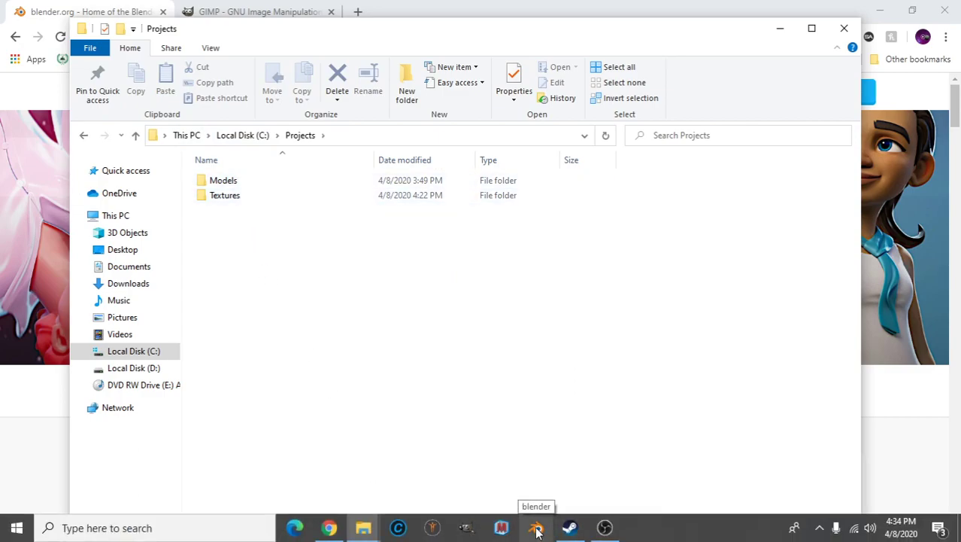
# - Launch Rust from the Steam library and open its Workshop item editor
pyautogui.hotkey('alt', 'Tab')
pyautogui.hotkey('alt', 'Tab')
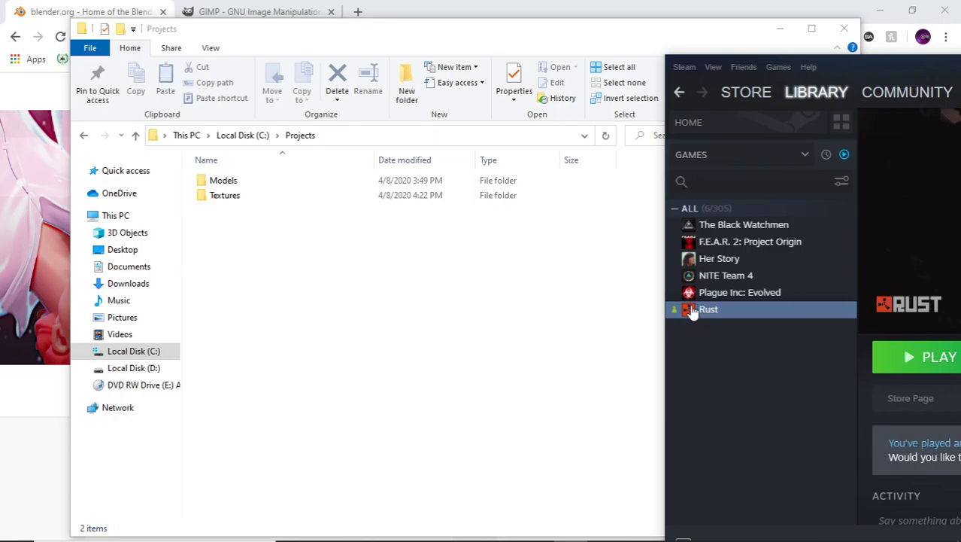
pyautogui.doubleClick(692, 310)
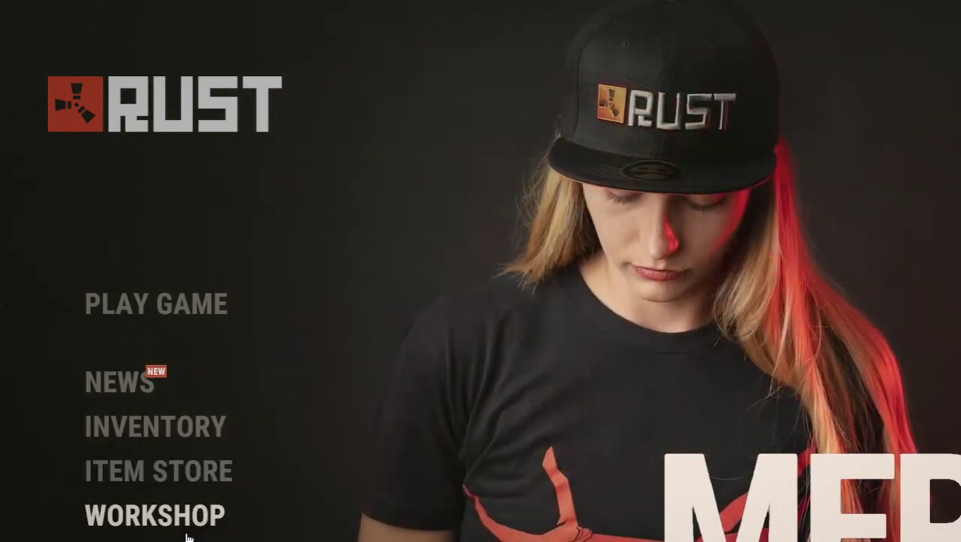
pyautogui.click(155, 518)
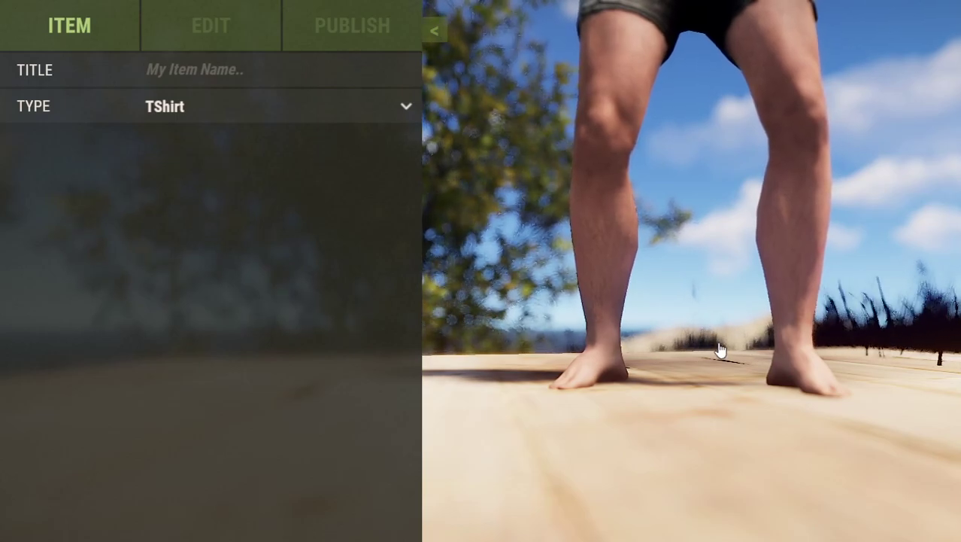
# - Examine the character wearing the TShirt from different heights and distances in the item preview
pyautogui.moveTo(720, 351)
pyautogui.mouseDown()
pyautogui.moveTo(691, 358)
pyautogui.moveTo(688, 317)
pyautogui.moveTo(737, 360)
pyautogui.moveTo(718, 358)
pyautogui.mouseUp()
pyautogui.press('space')
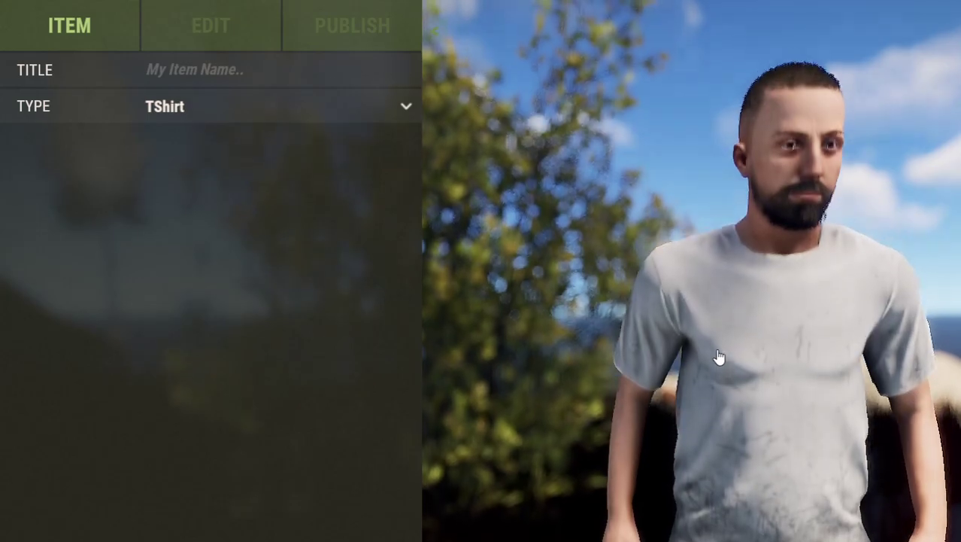
pyautogui.press('ctrl')
pyautogui.press('space')
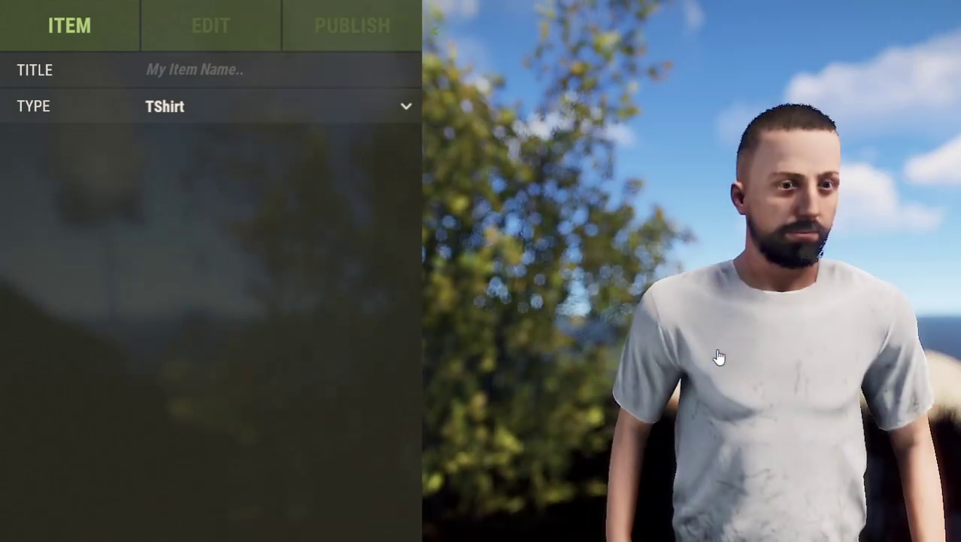
pyautogui.press('ctrl')
pyautogui.press('space')
pyautogui.press('w')
pyautogui.press('s')
pyautogui.press('w')
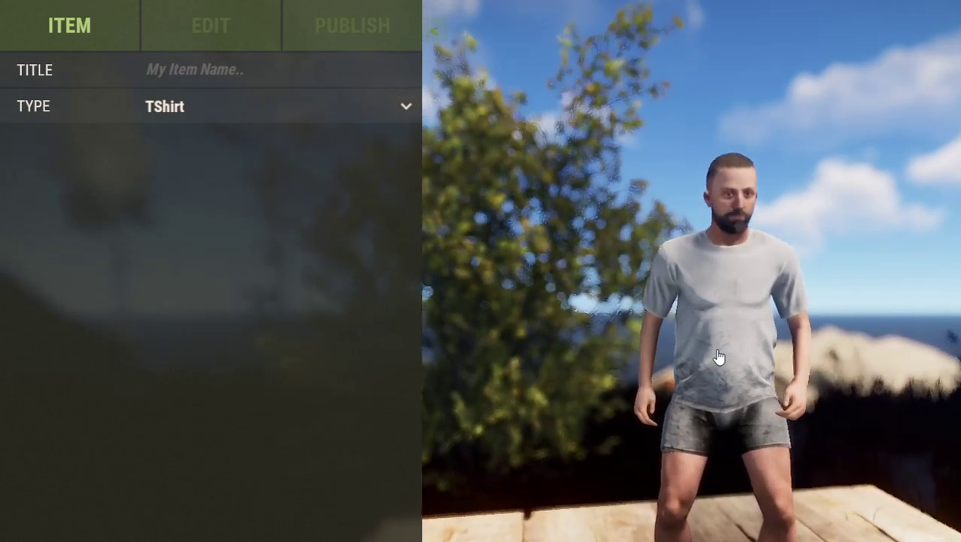
pyautogui.press('w')
# - Set the new workshop item's type to Bandana
pyautogui.click(195, 87)
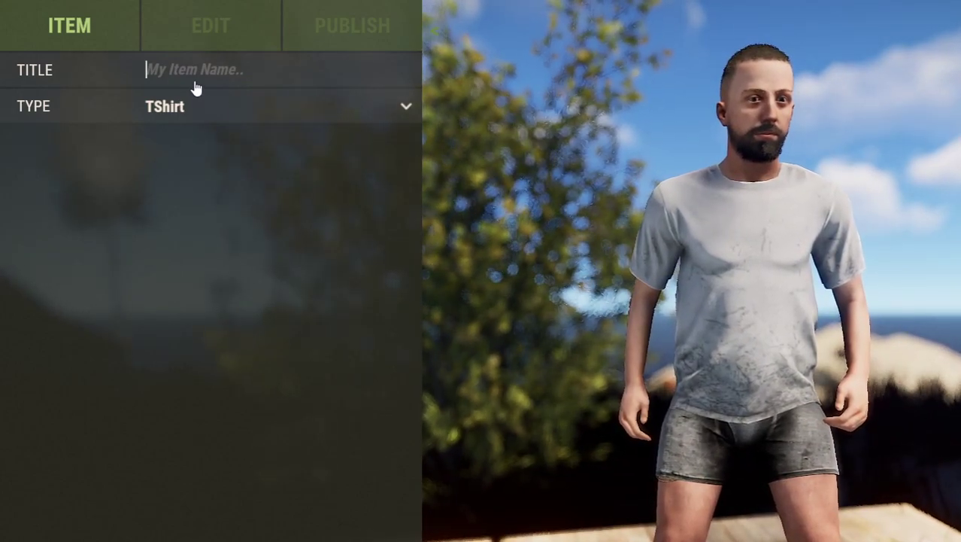
pyautogui.click(160, 110)
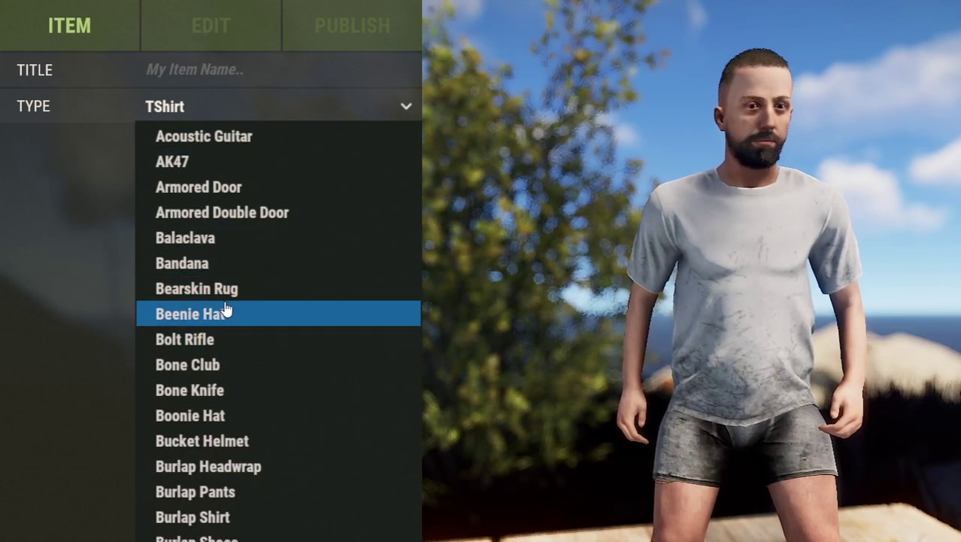
pyautogui.click(214, 265)
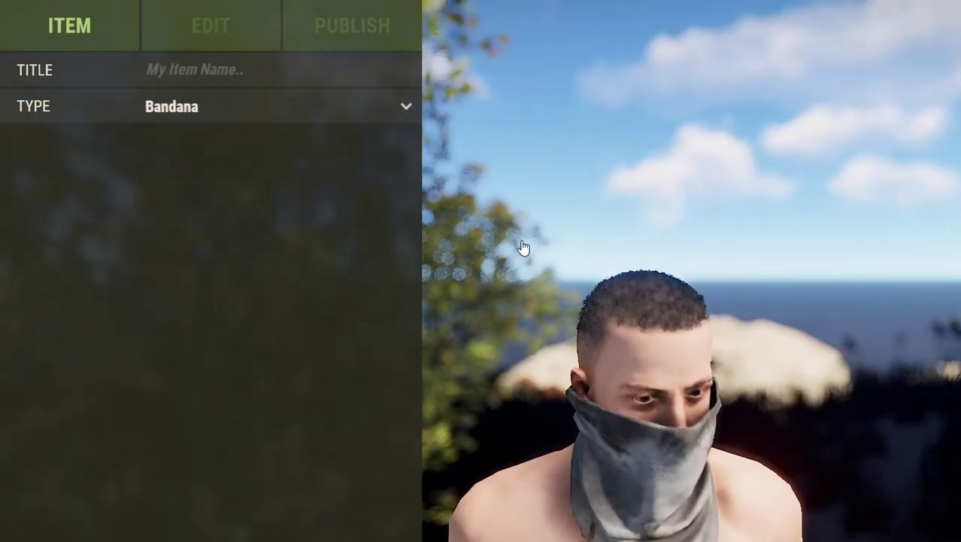
# - Open the Bandana's editing settings and try to download its main model into C:\Projects\Models
pyautogui.click(211, 25)
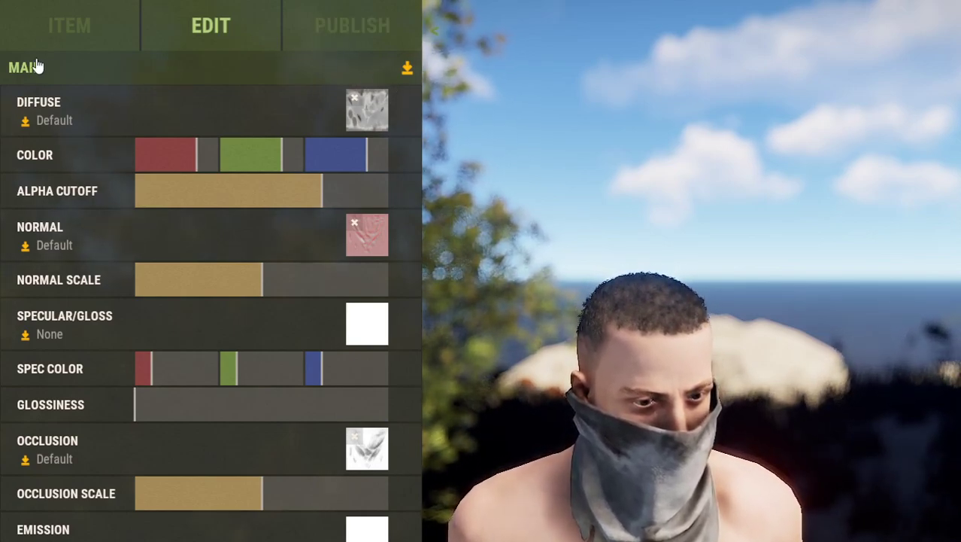
pyautogui.click(406, 69)
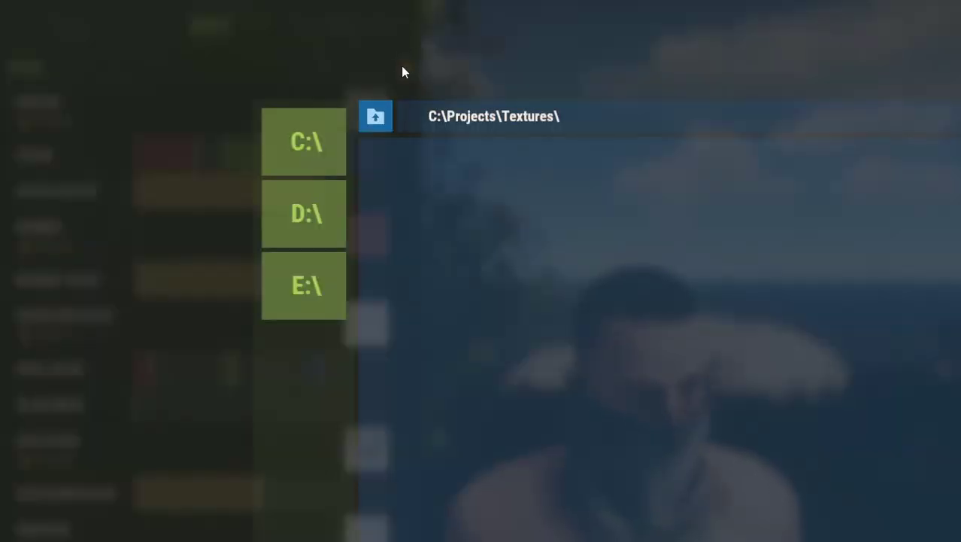
pyautogui.click(308, 142)
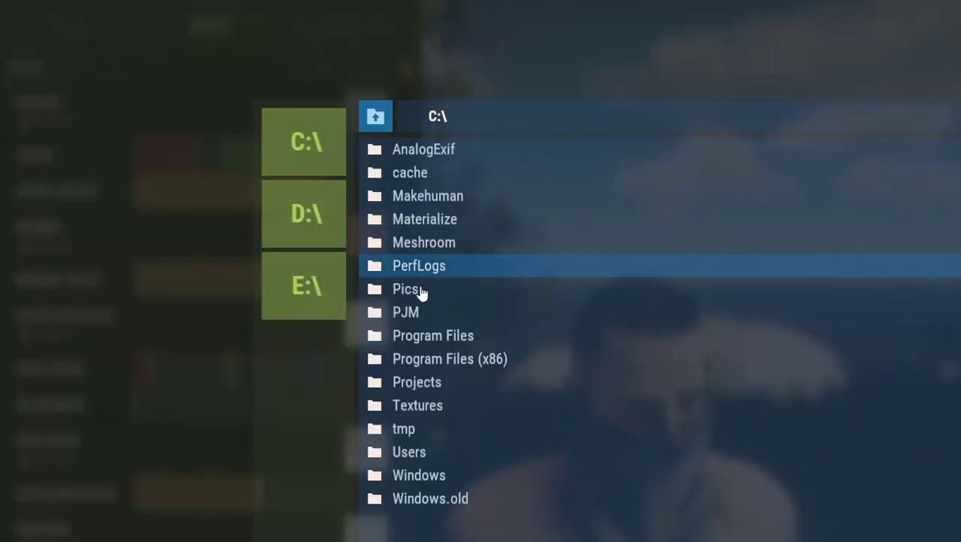
pyautogui.click(438, 384)
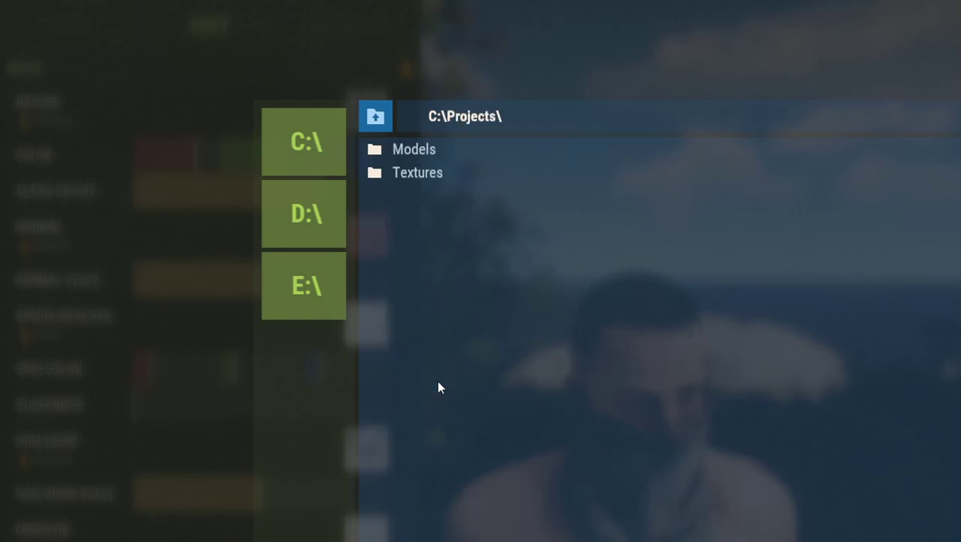
pyautogui.click(445, 153)
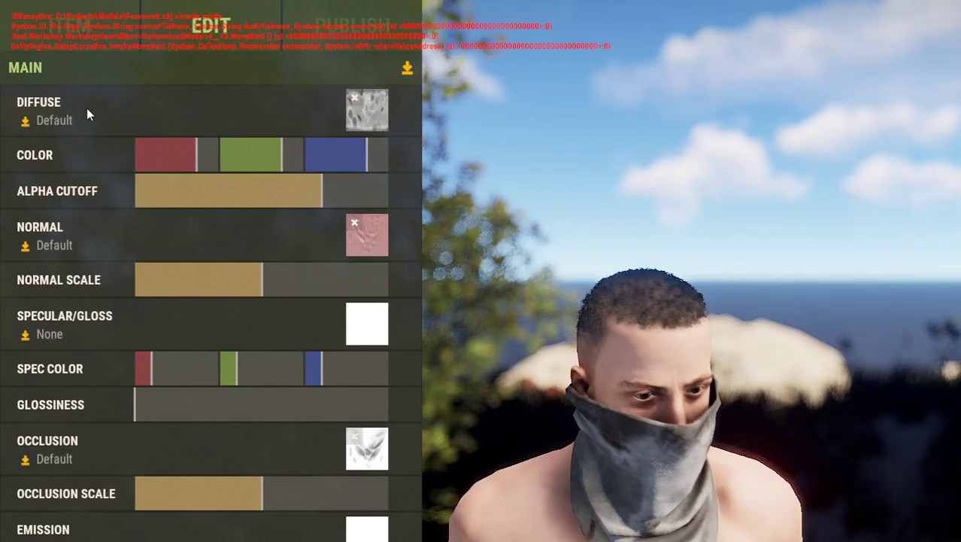
# - Try to download the Bandana's default diffuse texture into C:\Projects\Textures
pyautogui.click(24, 121)
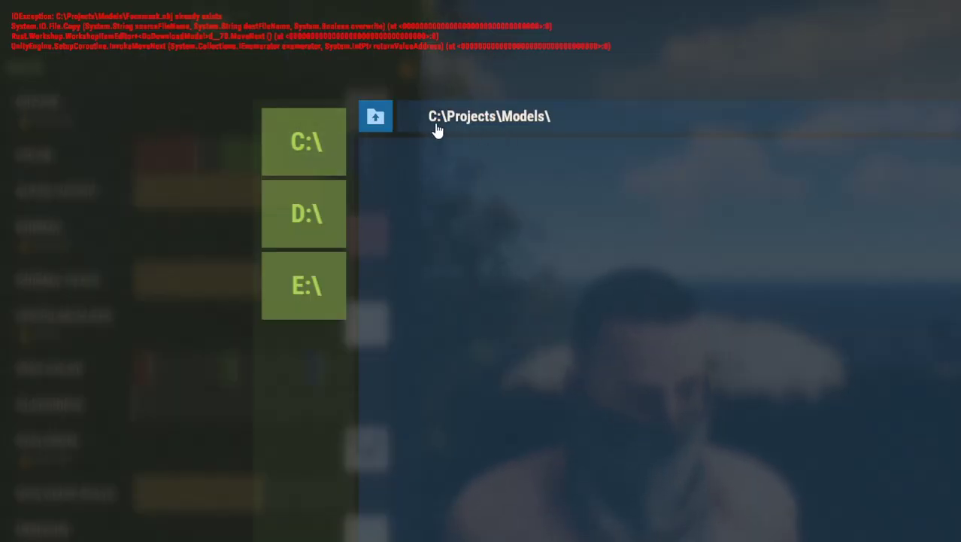
pyautogui.click(376, 114)
pyautogui.click(406, 173)
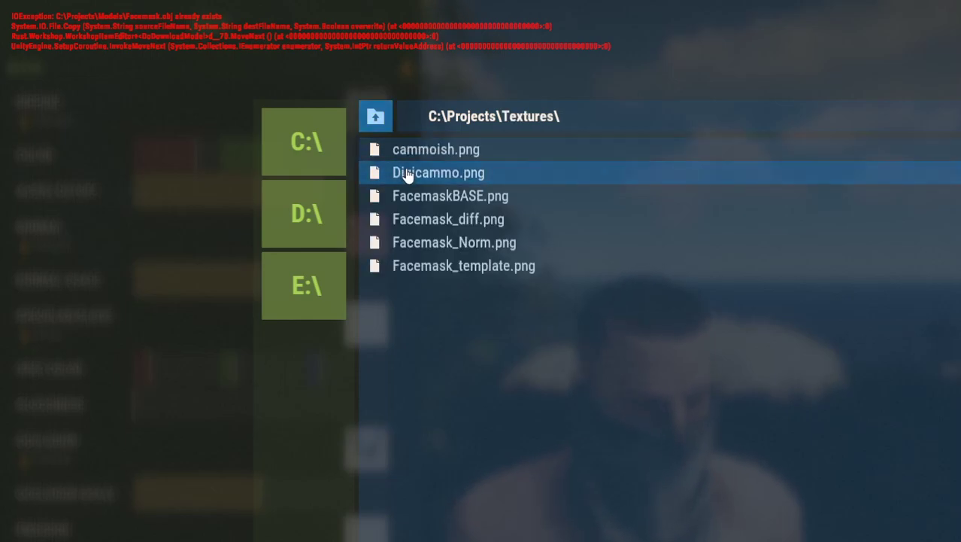
pyautogui.click(397, 149)
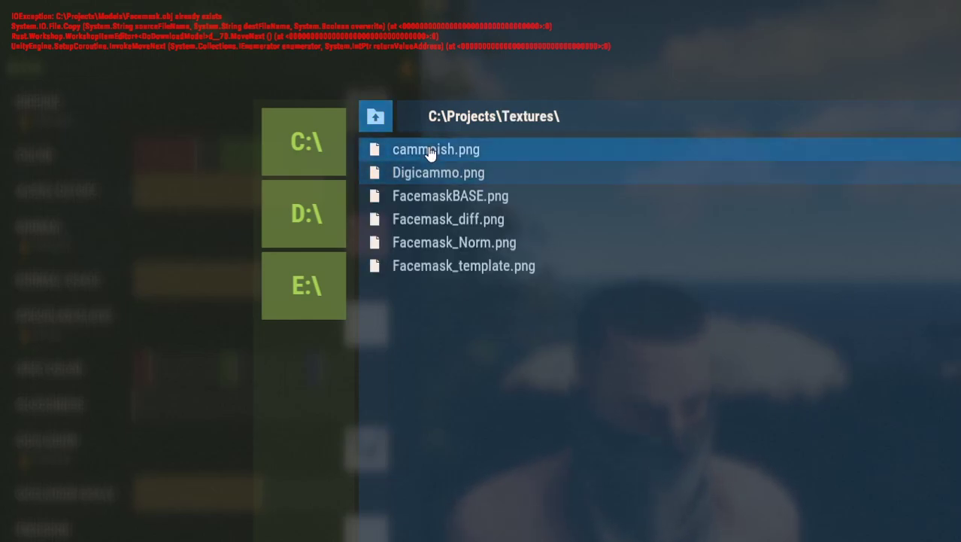
pyautogui.click(447, 221)
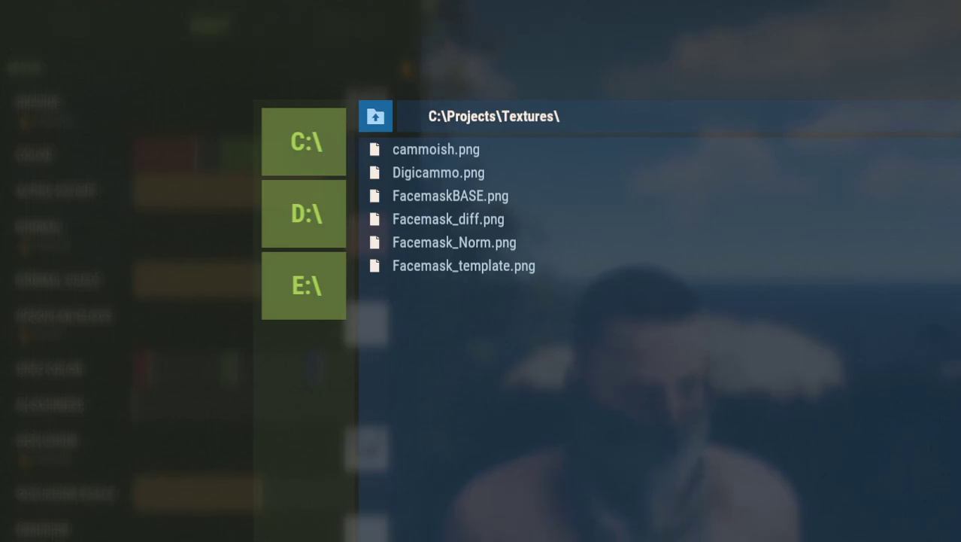
pyautogui.press('Return')
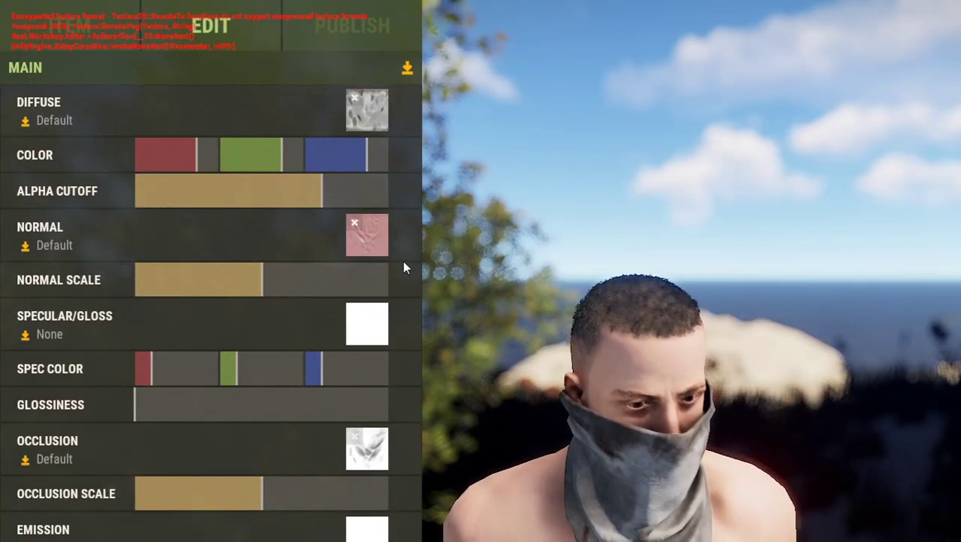
# - Try to download the Bandana's default normal and occlusion textures into C:\Projects\Textures
pyautogui.click(29, 245)
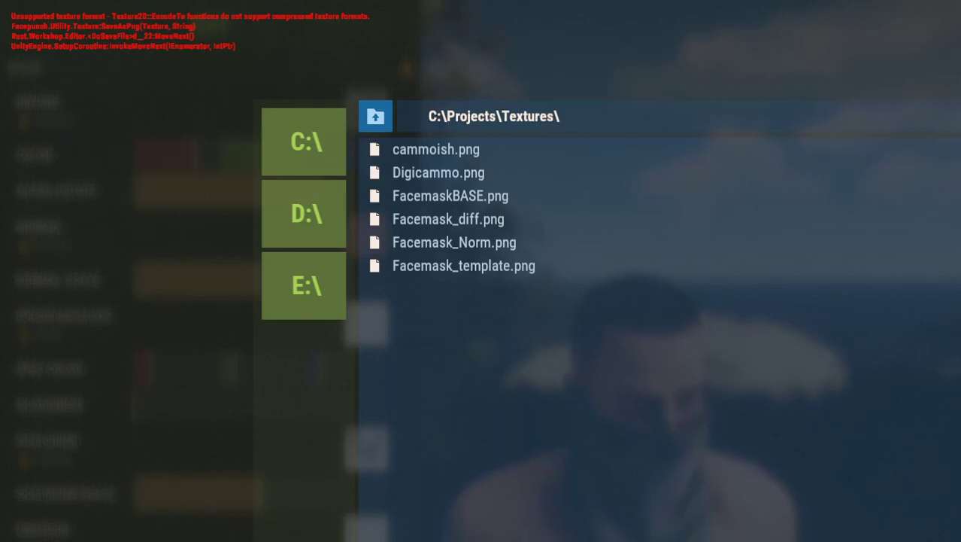
pyautogui.press('Escape')
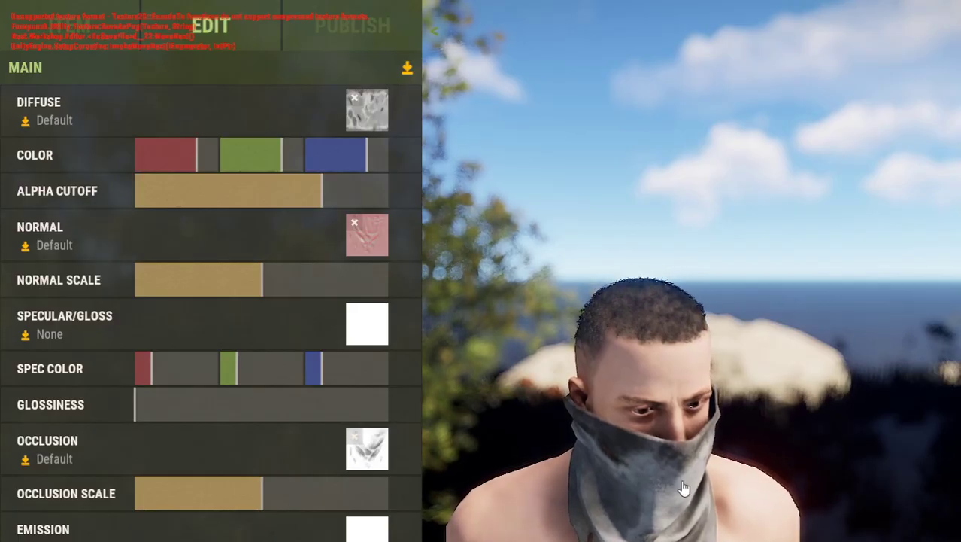
pyautogui.click(371, 457)
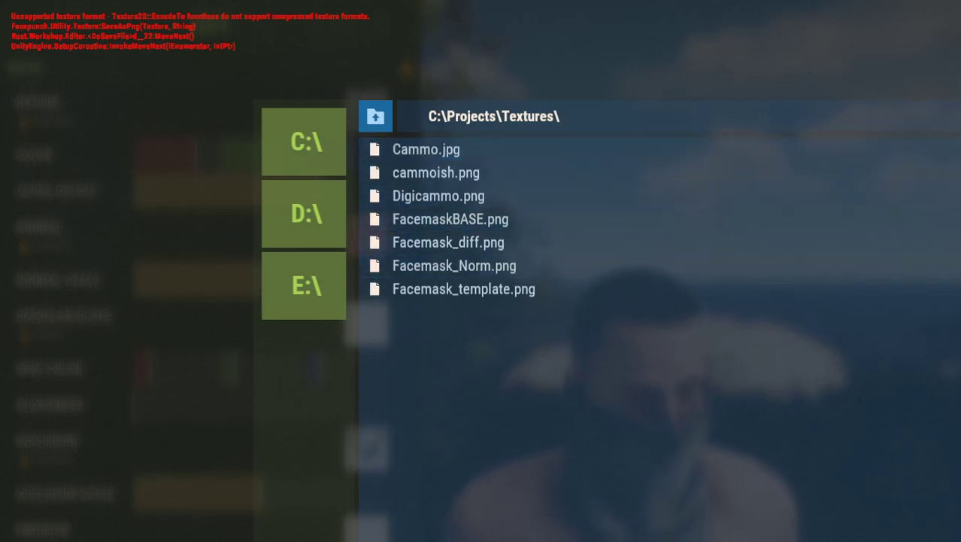
pyautogui.press('Escape')
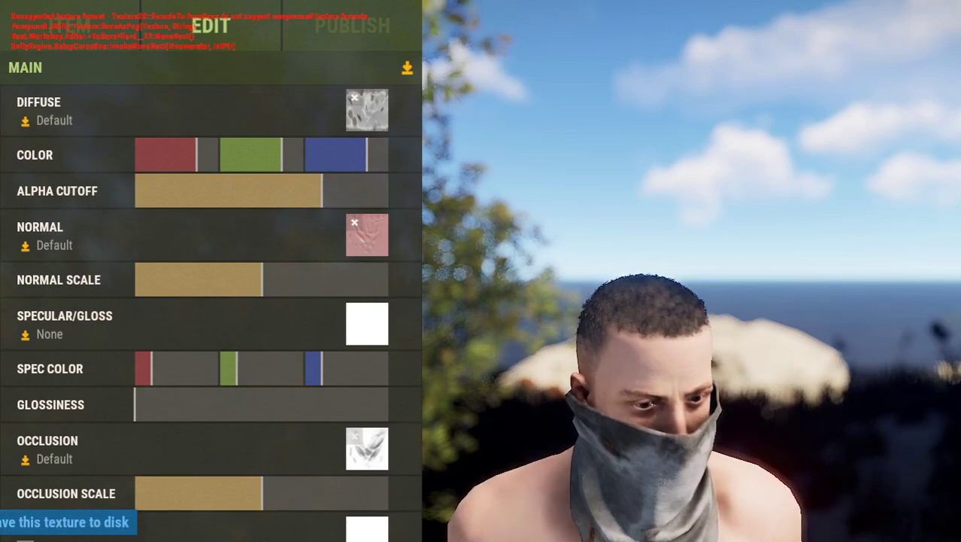
pyautogui.click(25, 459)
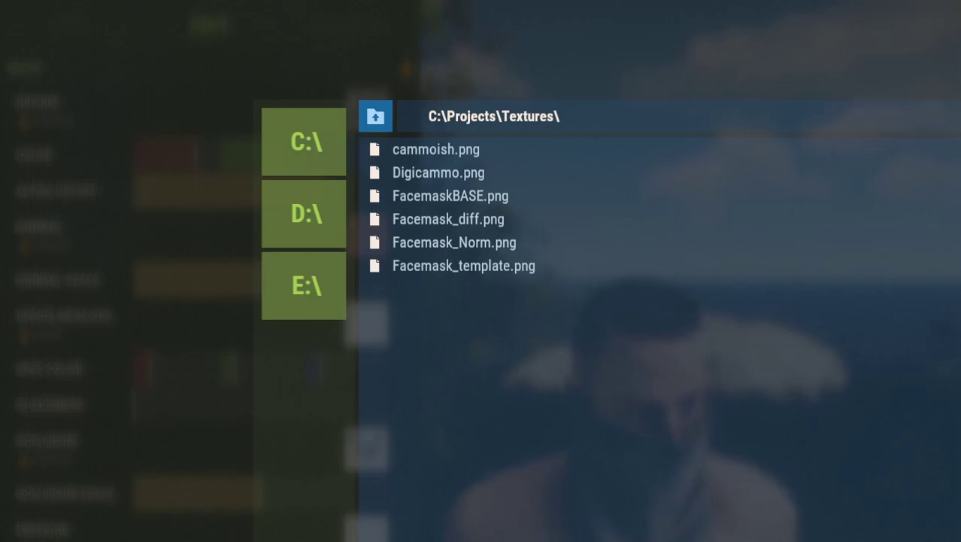
pyautogui.press('Return')
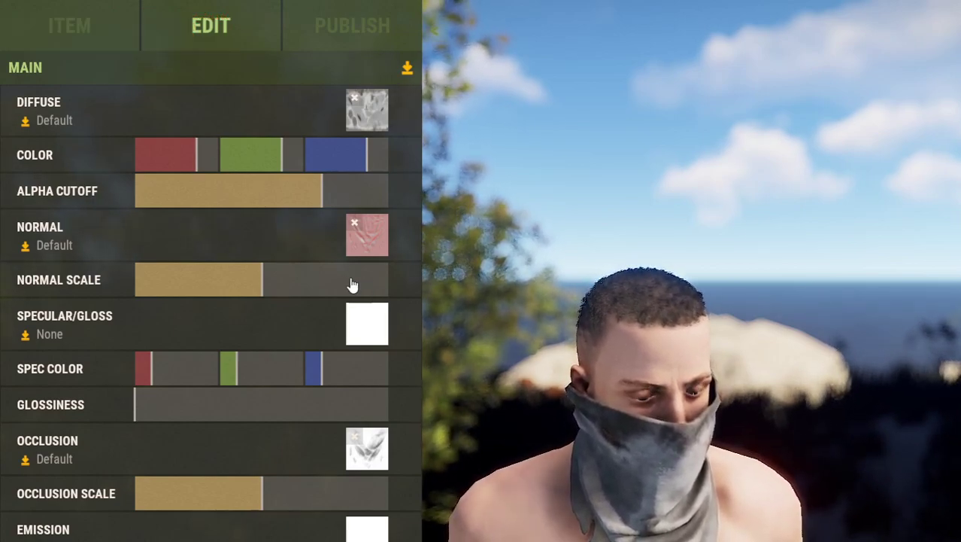
# - Inspect the Bandana up close on the character and open the game's audio options
pyautogui.scroll(5, 703, 407)
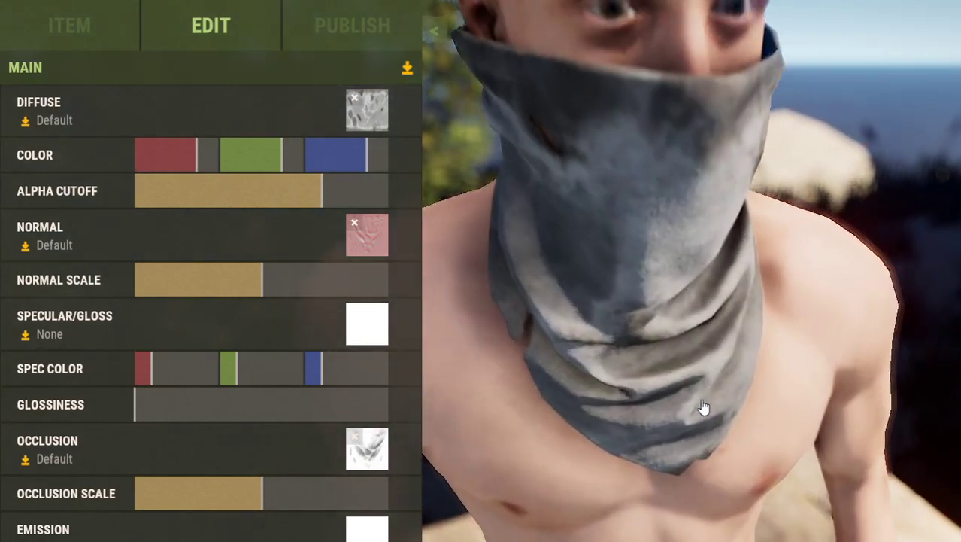
pyautogui.scroll(-5, 703, 329)
pyautogui.press('Escape')
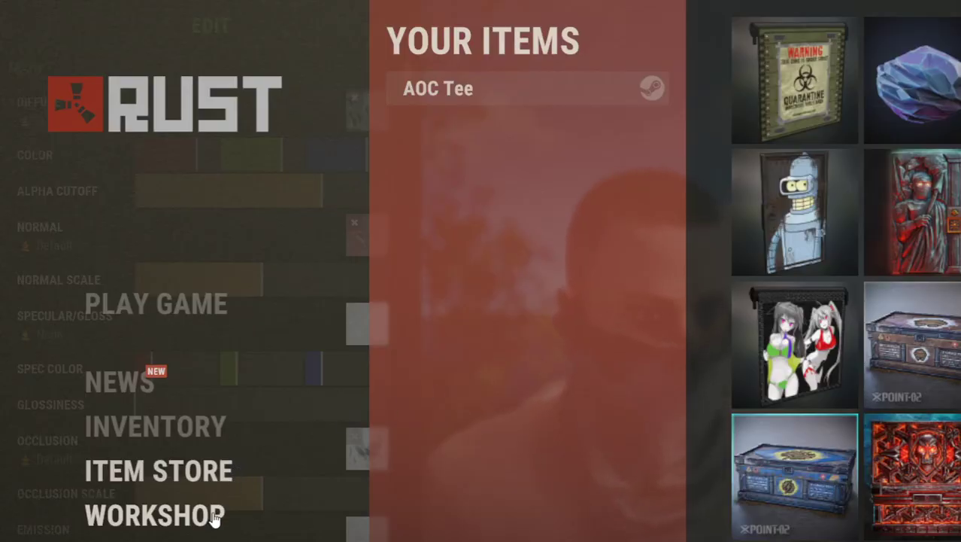
pyautogui.click(173, 541)
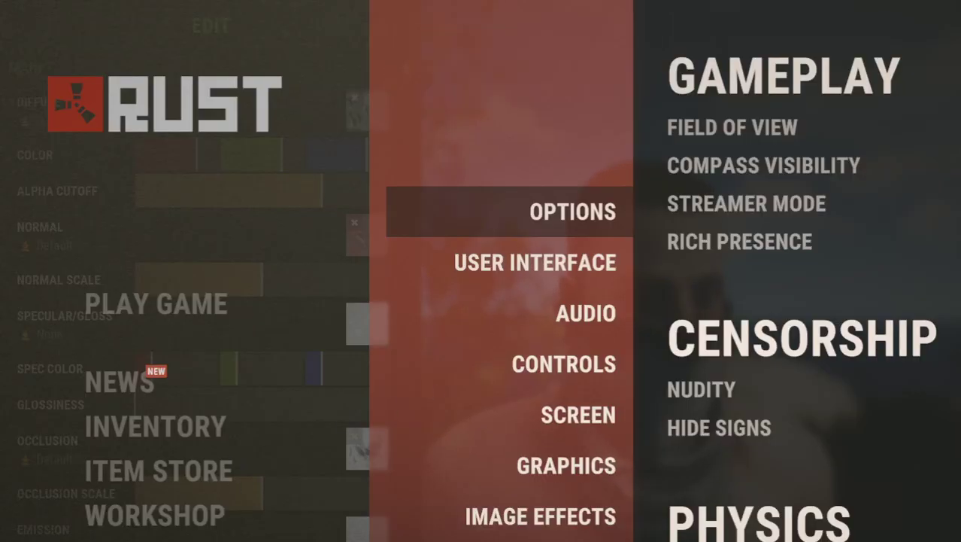
pyautogui.click(588, 320)
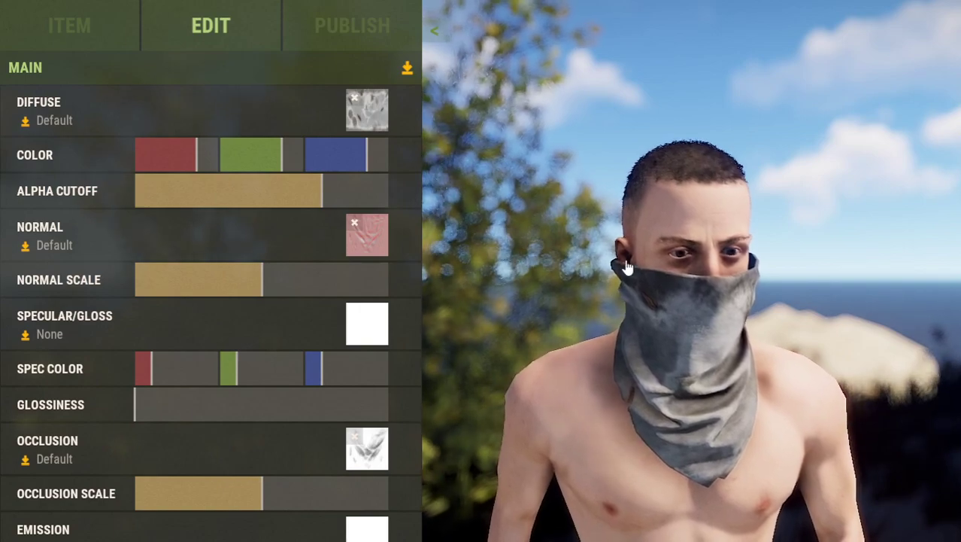
# - Leave the Workshop editor and exit Rust, confirming the exit
pyautogui.press('Escape')
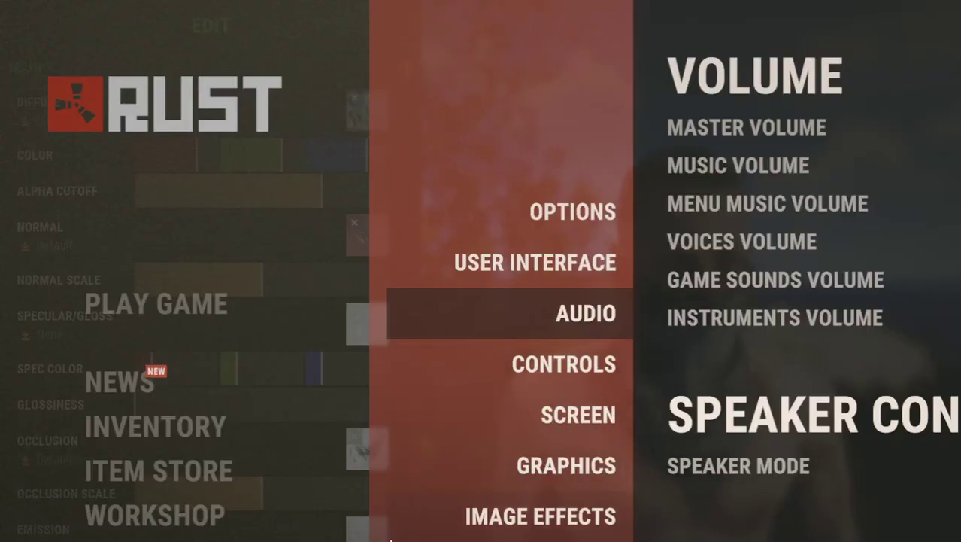
pyautogui.press('Escape')
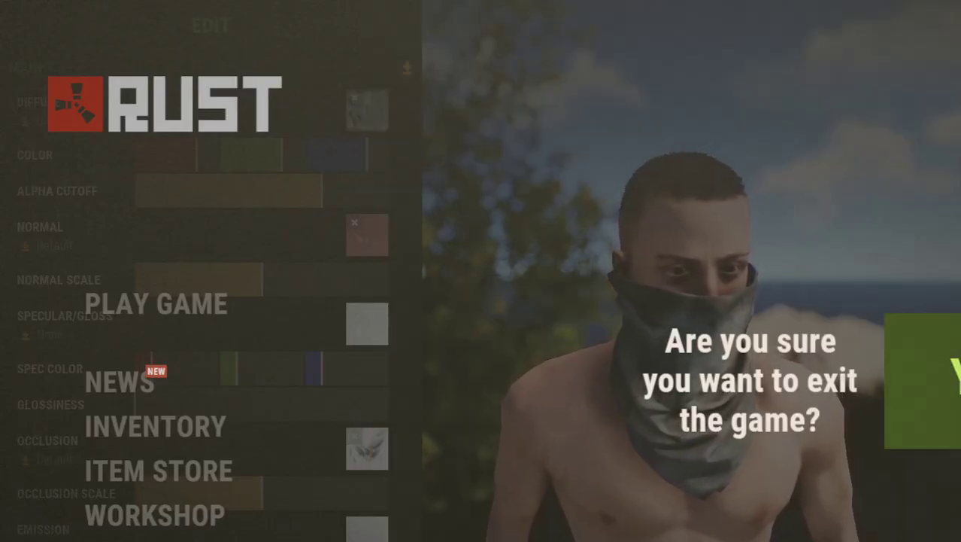
pyautogui.click(955, 373)
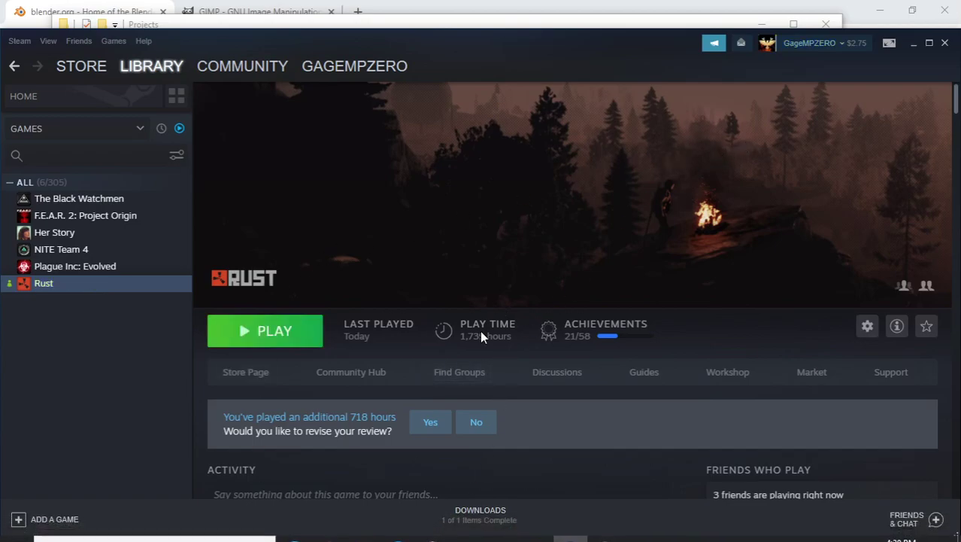
# - Launch Blender and dismiss its splash screen to reach the default scene
pyautogui.moveTo(604, 525)
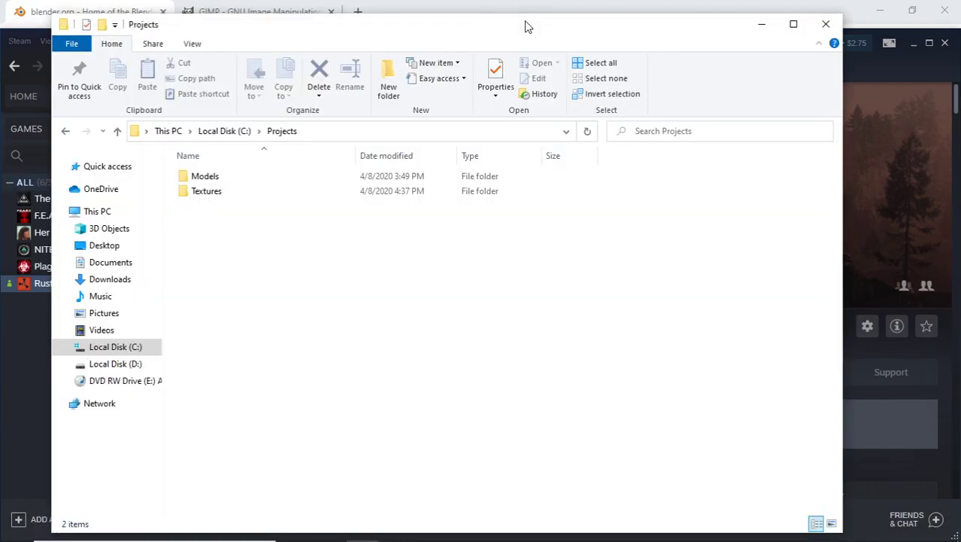
pyautogui.moveTo(488, 538)
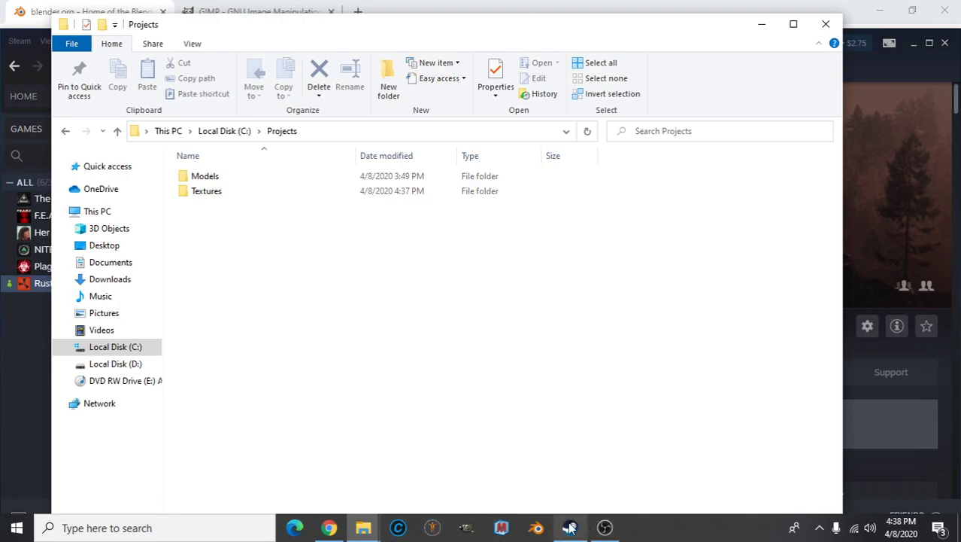
pyautogui.click(535, 526)
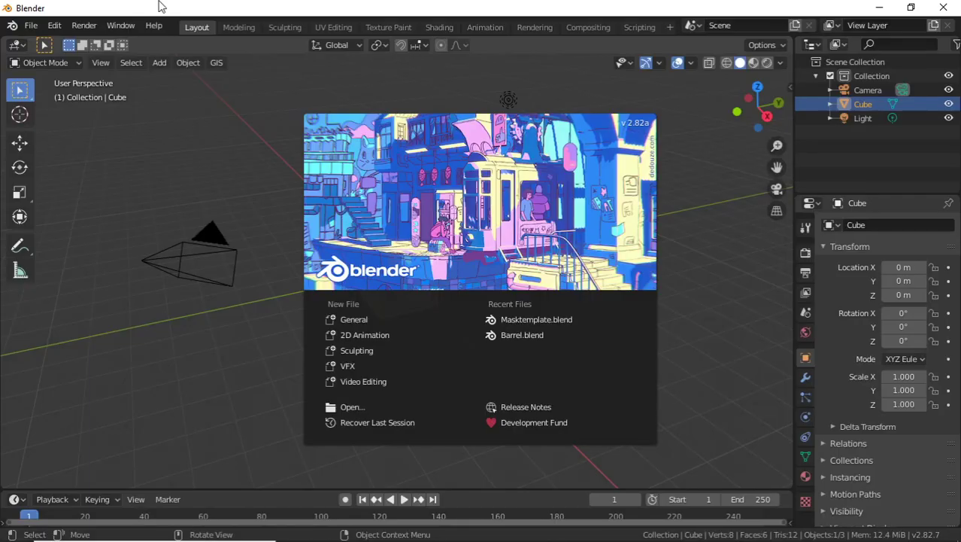
pyautogui.click(675, 198)
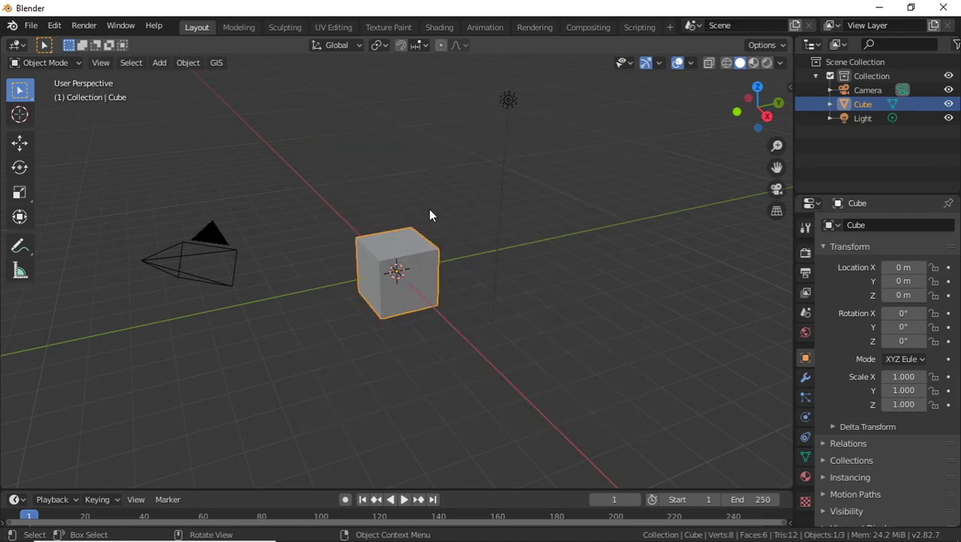
# - Examine the default cube from different angles and distances by orbiting, zooming and panning the viewport
pyautogui.moveTo(421, 256); pyautogui.dragTo(383, 272, button='middle')
pyautogui.scroll(5, 384, 272)
pyautogui.scroll(-8, 384, 273)
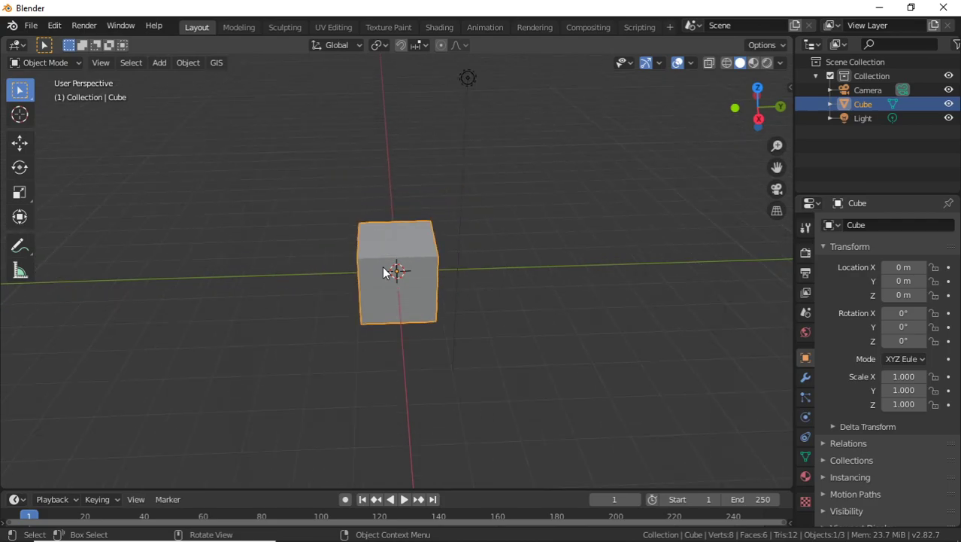
pyautogui.scroll(3, 383, 272)
pyautogui.scroll(2, 384, 272)
pyautogui.scroll(-4, 384, 272)
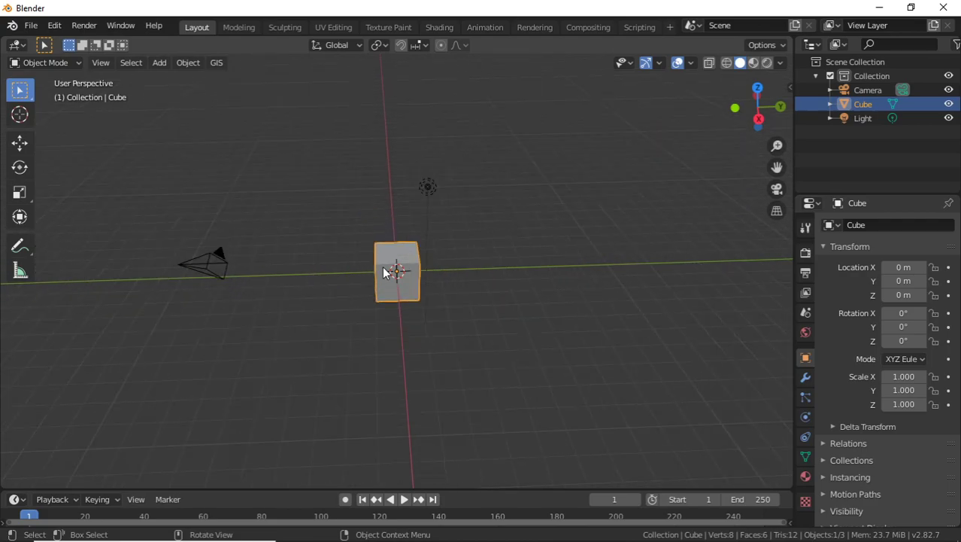
pyautogui.keyDown('shift'); pyautogui.moveTo(383, 273); pyautogui.dragTo(414, 279, button='middle'); pyautogui.keyUp('shift')
pyautogui.scroll(3, 405, 282)
pyautogui.scroll(-4, 406, 279)
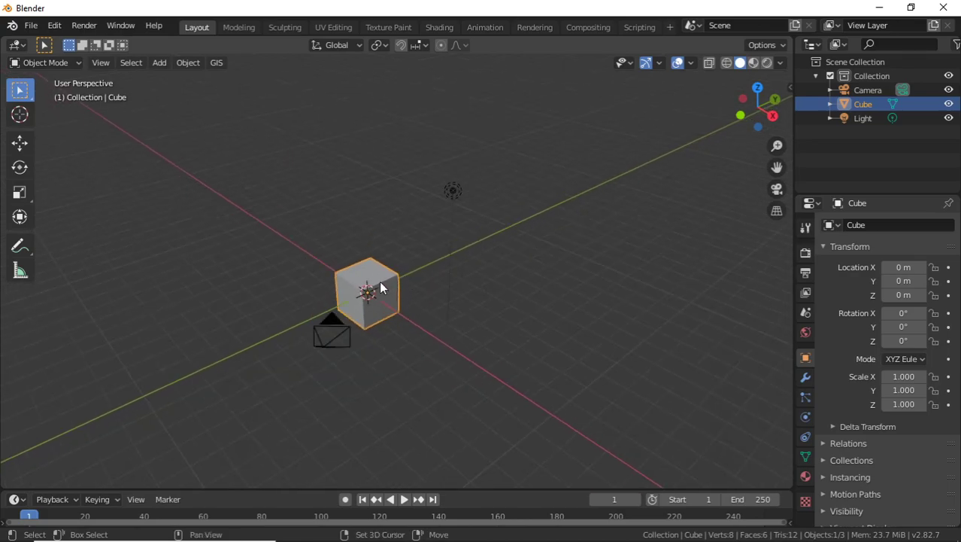
# - Start Walk Navigation and view the cube while moving forward, backward and sideways
pyautogui.hotkey('shift', '`')
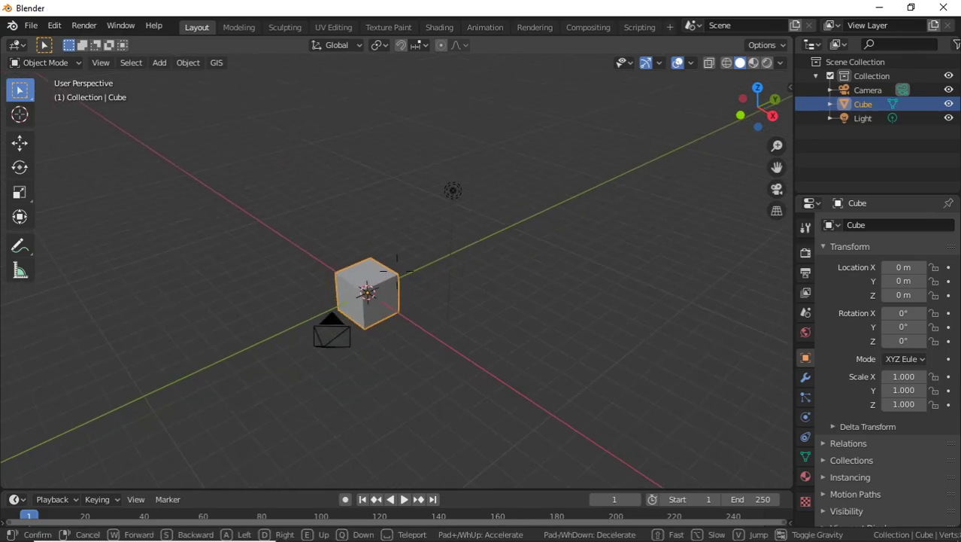
pyautogui.press('w')
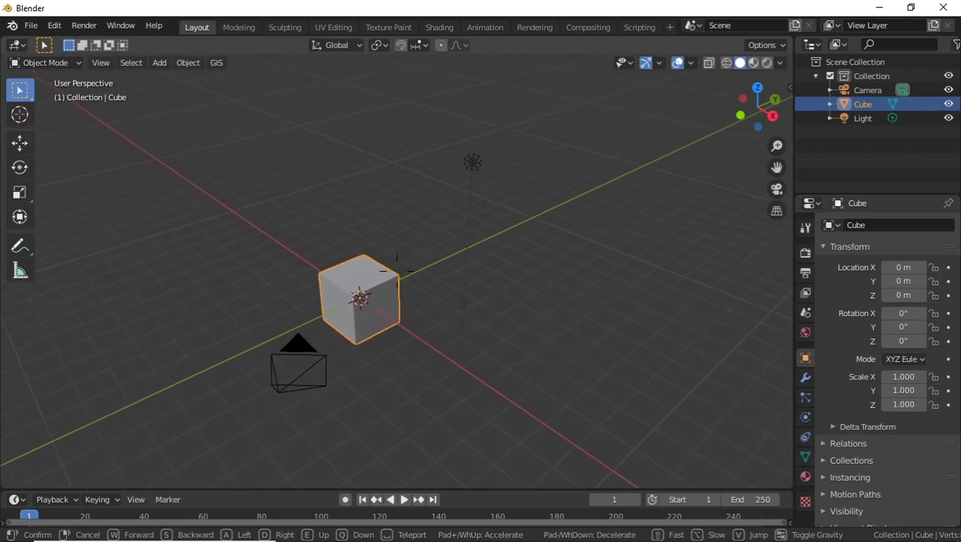
pyautogui.press('s')
pyautogui.press('a')
pyautogui.press('d')
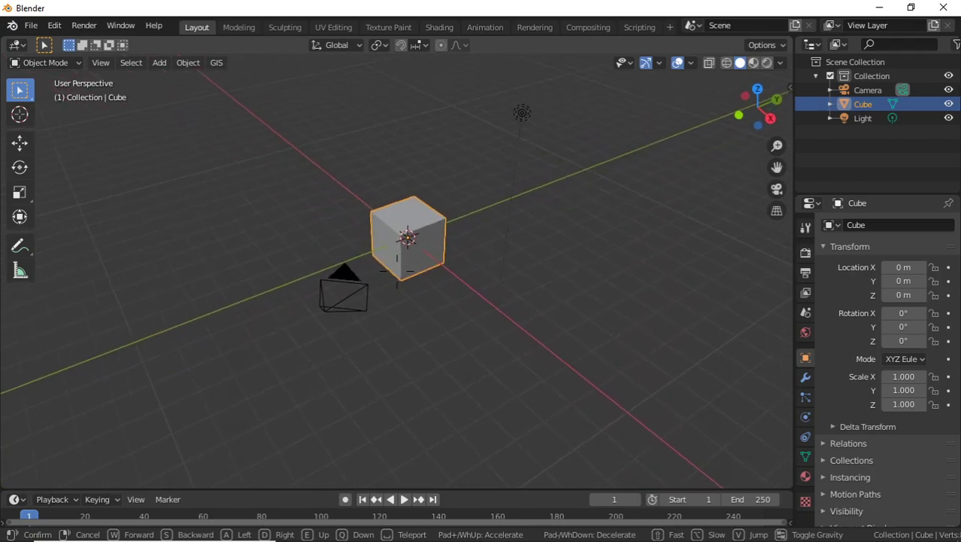
pyautogui.press('w')
pyautogui.press('s')
pyautogui.press('w')
pyautogui.press('s')
pyautogui.press('w')
# - View the cube from different heights by moving up and down in Walk Navigation
pyautogui.press('q')
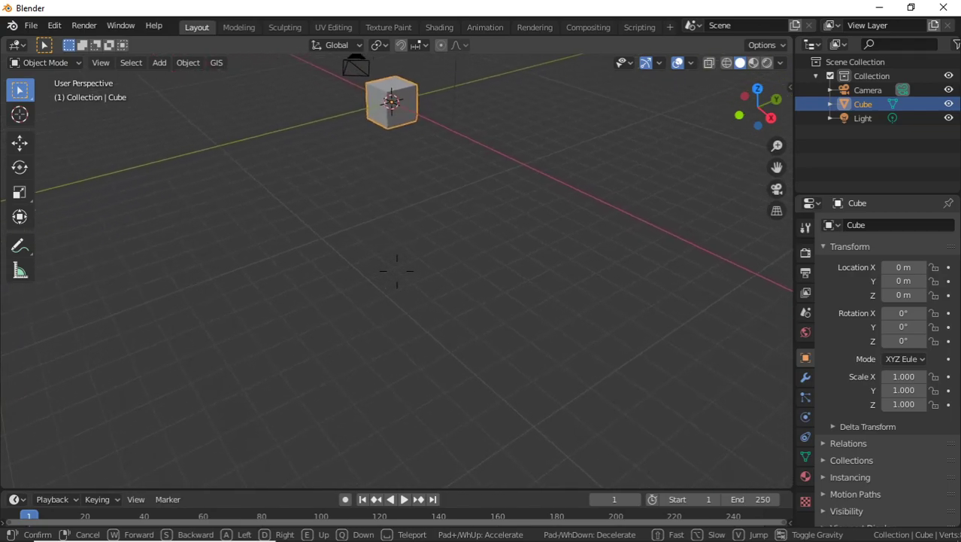
pyautogui.press('q')
pyautogui.press('e')
pyautogui.press('e')
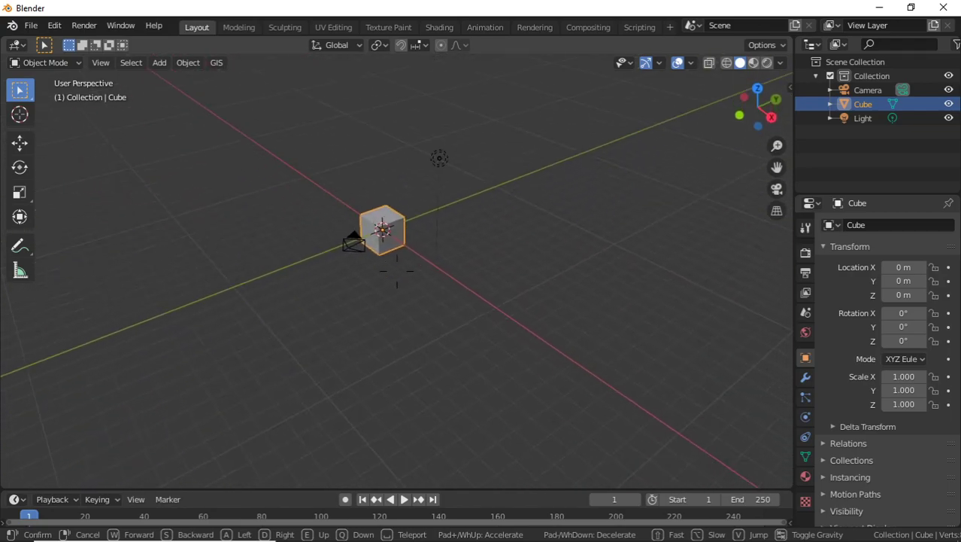
pyautogui.press('q')
pyautogui.press('e')
pyautogui.press('w')
pyautogui.press('s')
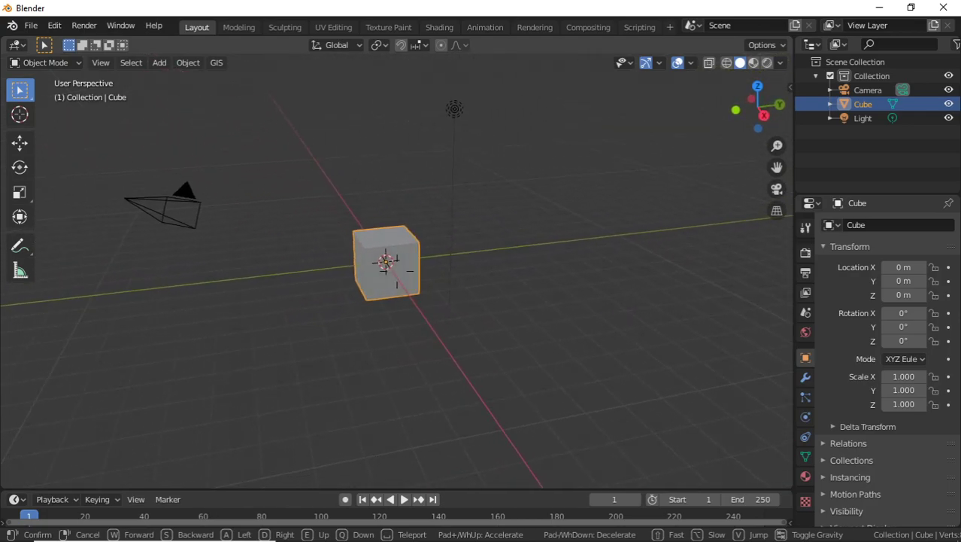
pyautogui.press('w')
pyautogui.press('e')
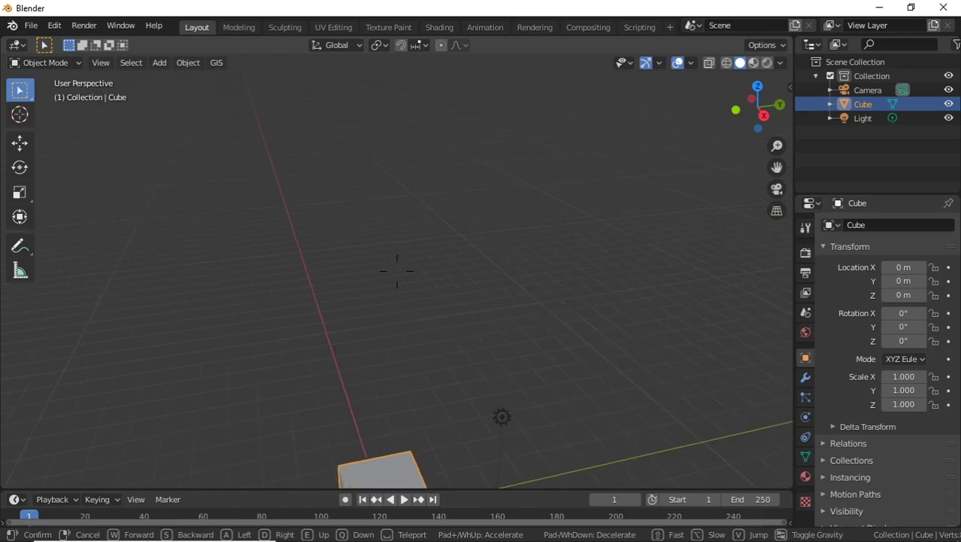
pyautogui.press('q')
pyautogui.press('e')
pyautogui.press('q')
pyautogui.press('e')
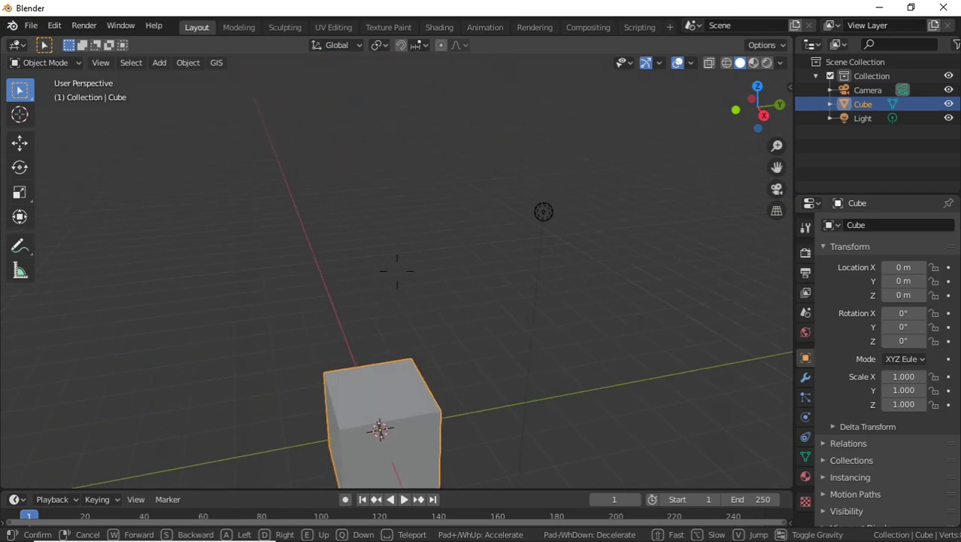
# - View the cube while moving backward and sideways around it, and end Walk Navigation by keeping the reached viewpoint
pyautogui.press('q')
pyautogui.press('d')
pyautogui.press('s')
pyautogui.press('d')
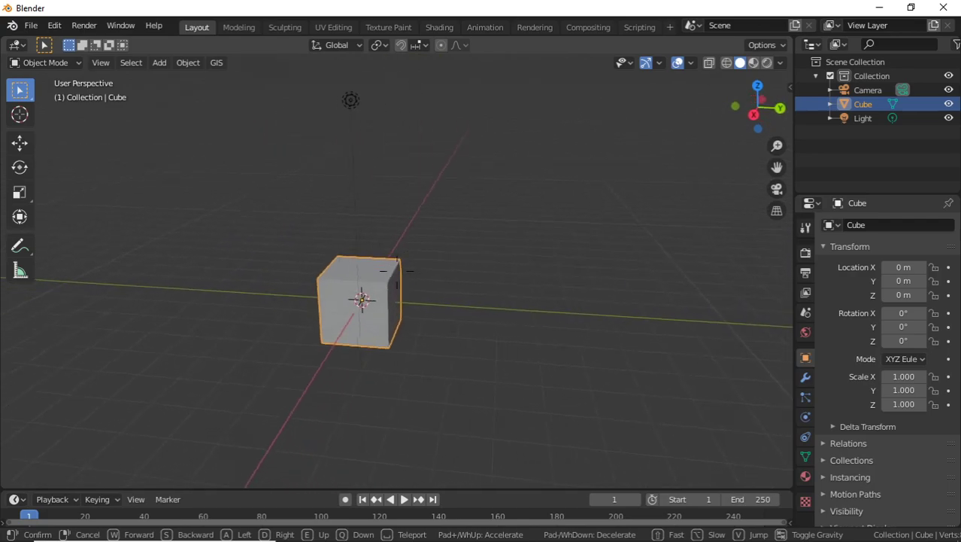
pyautogui.press('s')
pyautogui.press('a')
pyautogui.press('s')
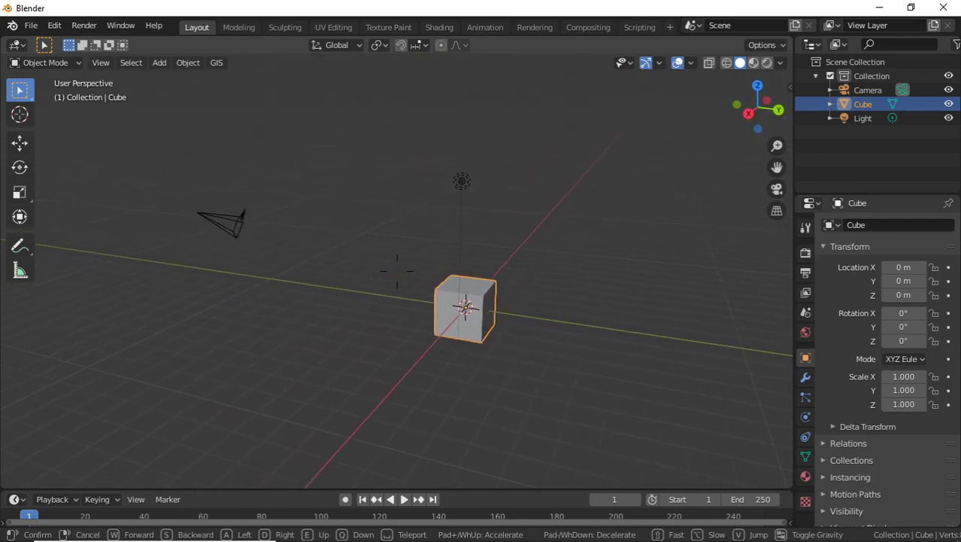
pyautogui.press('w')
pyautogui.click(352, 254)
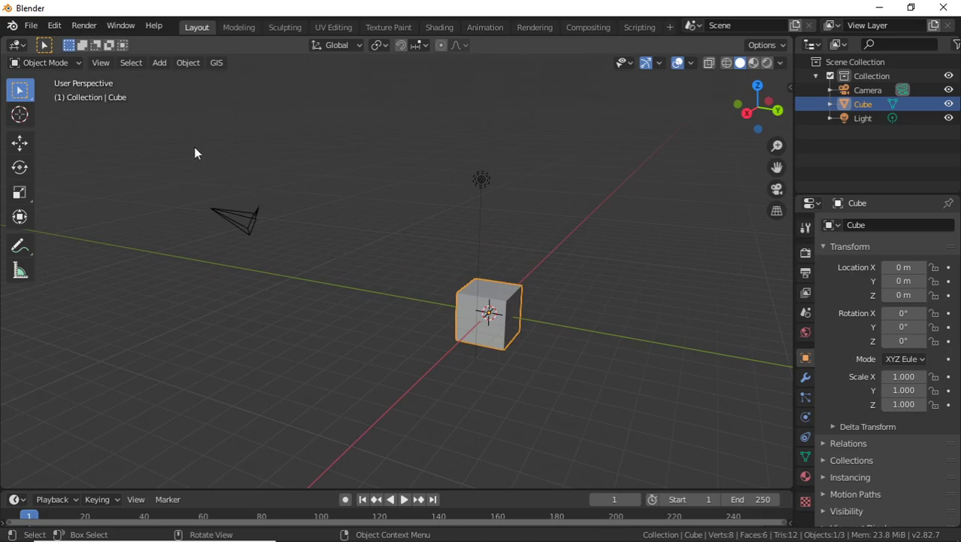
# - Deselect the cube, and select the camera, cube and light one at a time in the viewport
pyautogui.moveTo(141, 126); pyautogui.dragTo(169, 143)
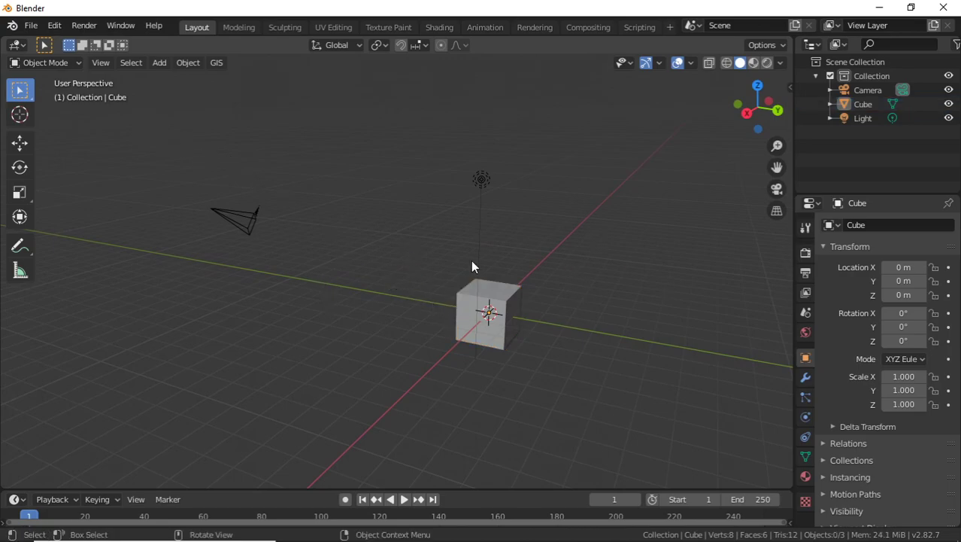
pyautogui.click(234, 219)
pyautogui.click(500, 304)
pyautogui.click(476, 179)
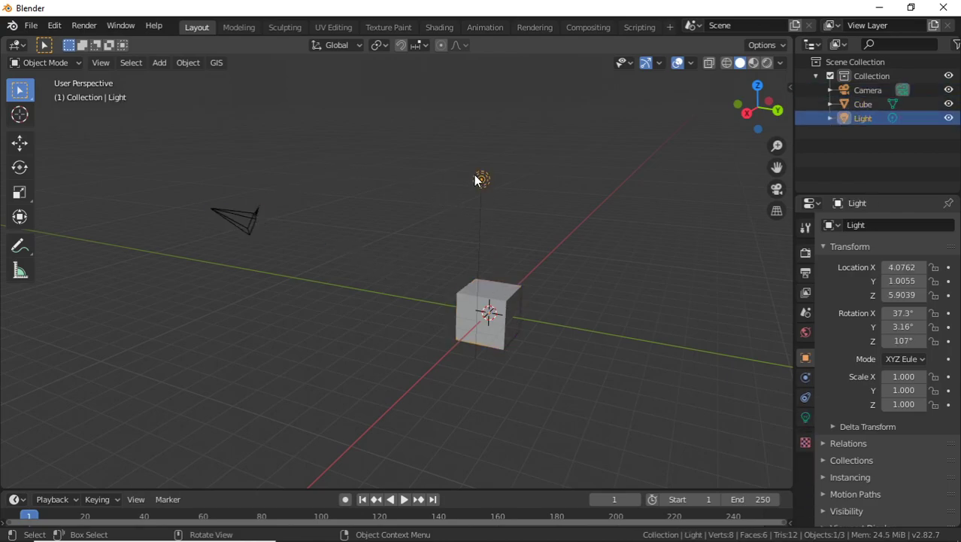
pyautogui.click(484, 285)
pyautogui.click(256, 221)
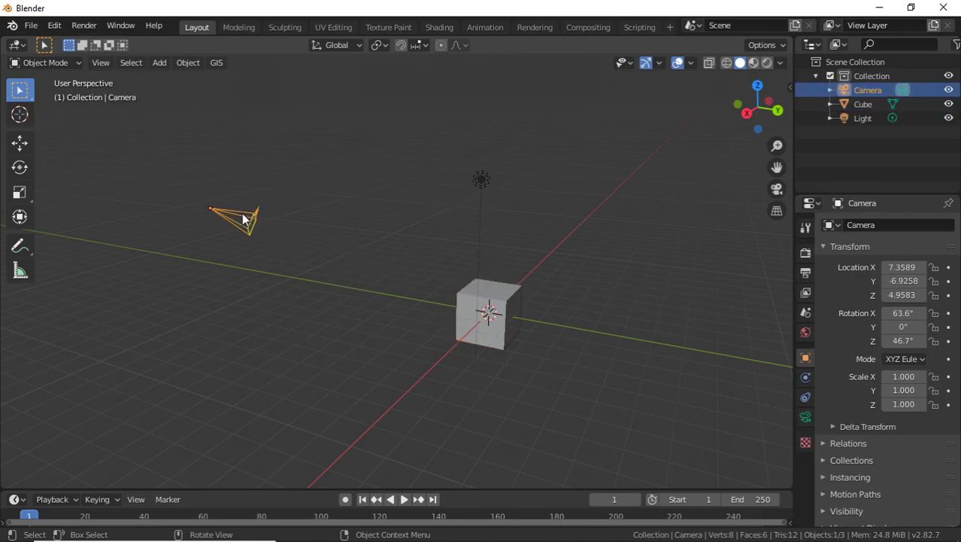
pyautogui.click(480, 183)
pyautogui.click(471, 291)
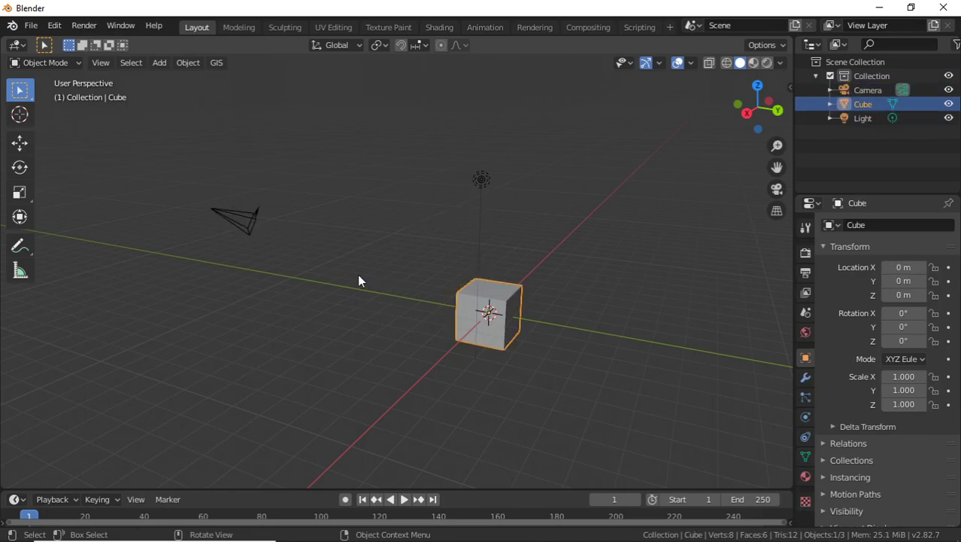
pyautogui.click(248, 218)
pyautogui.click(486, 181)
# - Box-select the camera, cube and light and delete them, and undo the deletion
pyautogui.moveTo(142, 121); pyautogui.dragTo(653, 430)
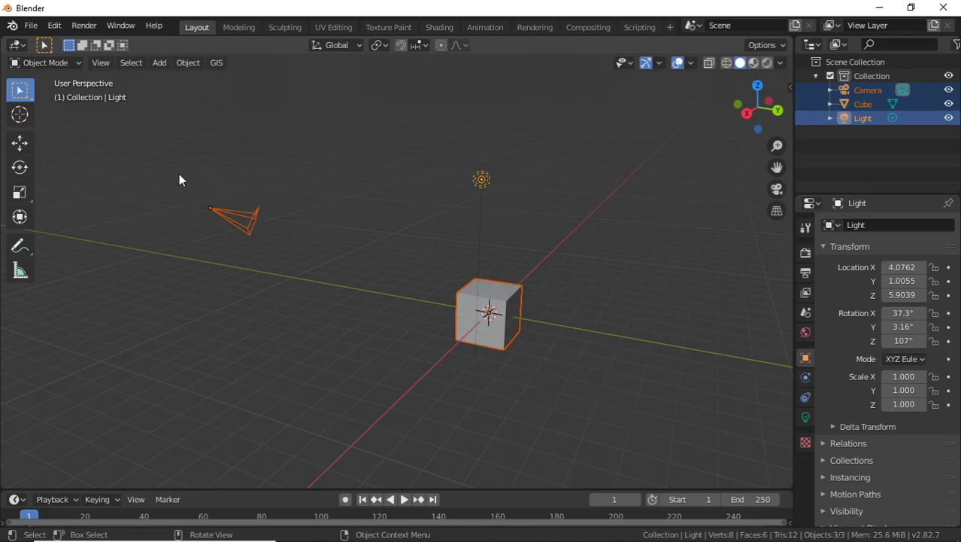
pyautogui.moveTo(142, 144); pyautogui.dragTo(762, 435)
pyautogui.press('Delete')
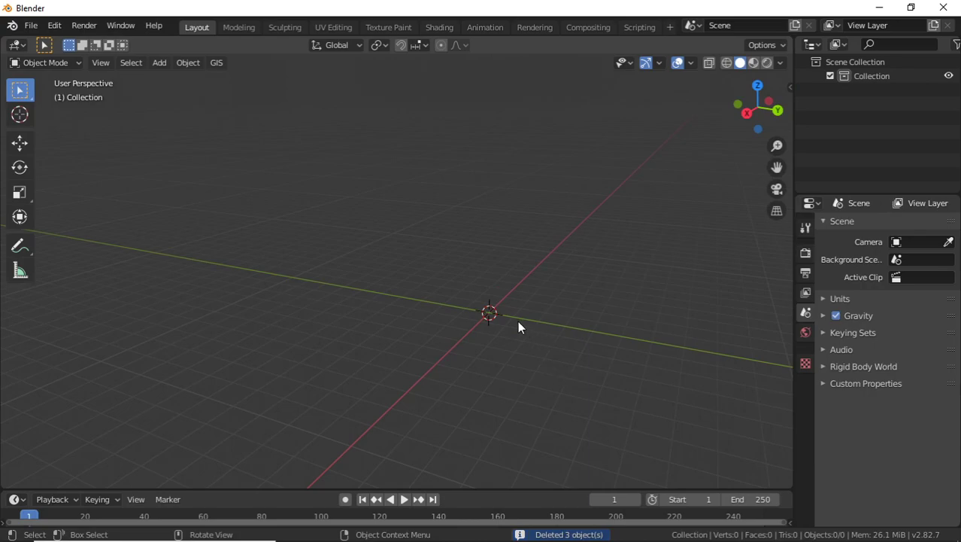
pyautogui.hotkey('ctrl', 'z')
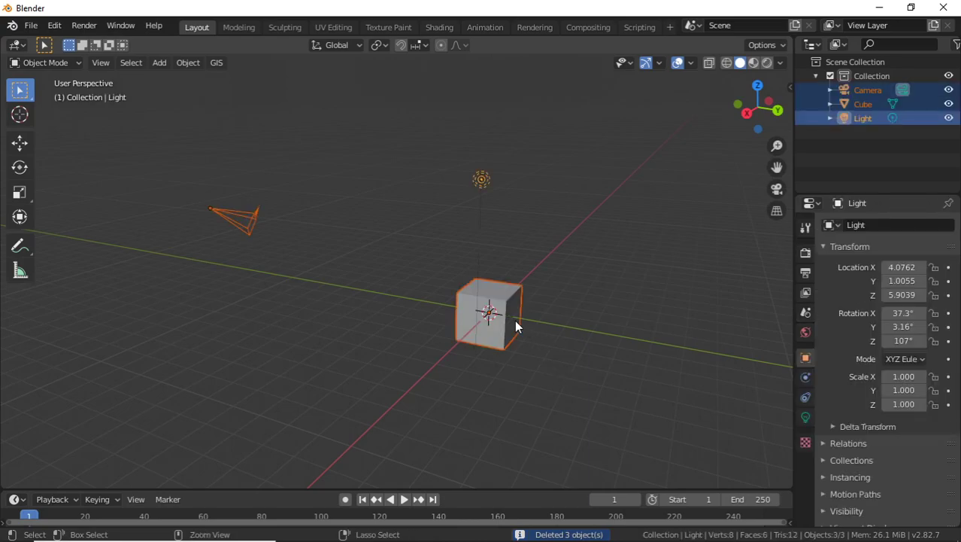
# - Box-select the camera, cube and light together and delete them, confirming the deletion
pyautogui.click(526, 228)
pyautogui.moveTo(115, 148); pyautogui.dragTo(685, 406)
pyautogui.press('x')
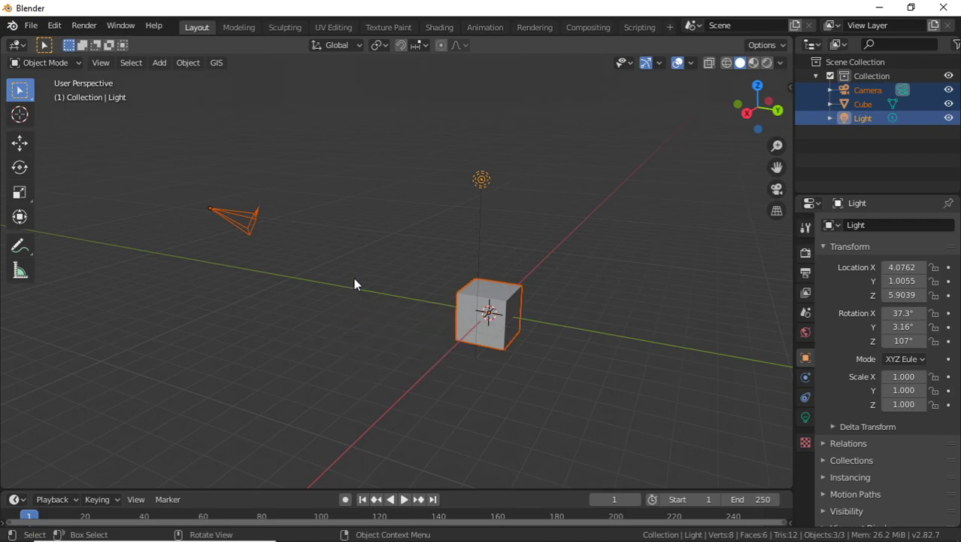
pyautogui.press('Delete')
pyautogui.hotkey('ctrl', 'z')
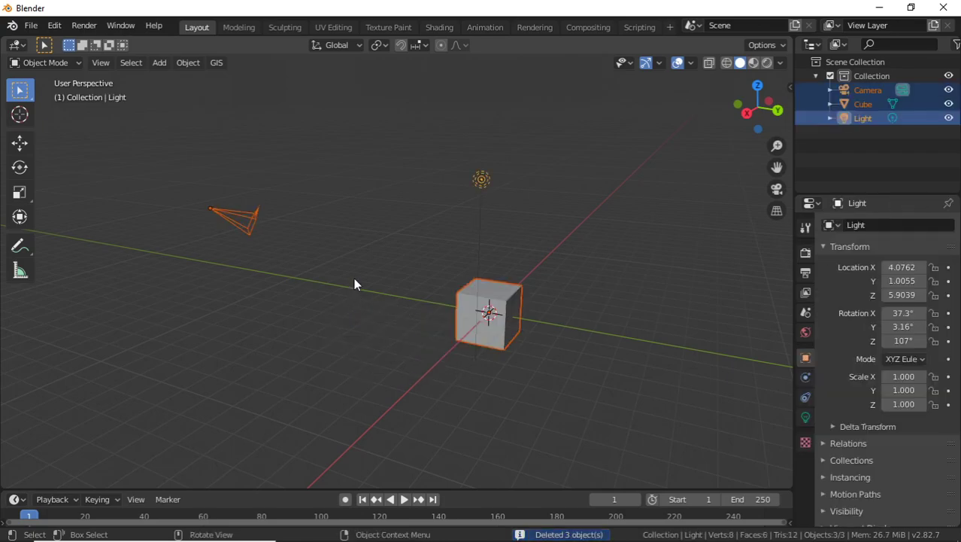
pyautogui.press('x')
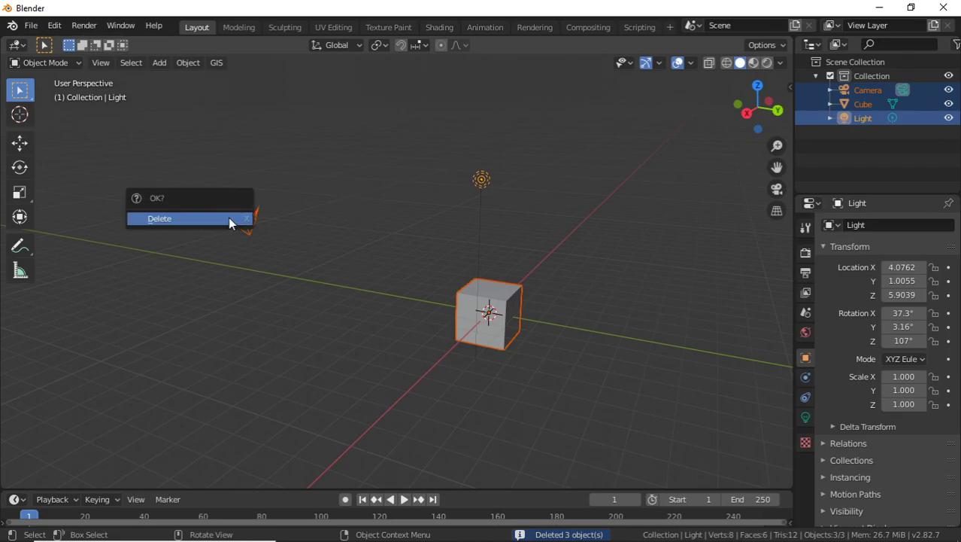
pyautogui.click(229, 217)
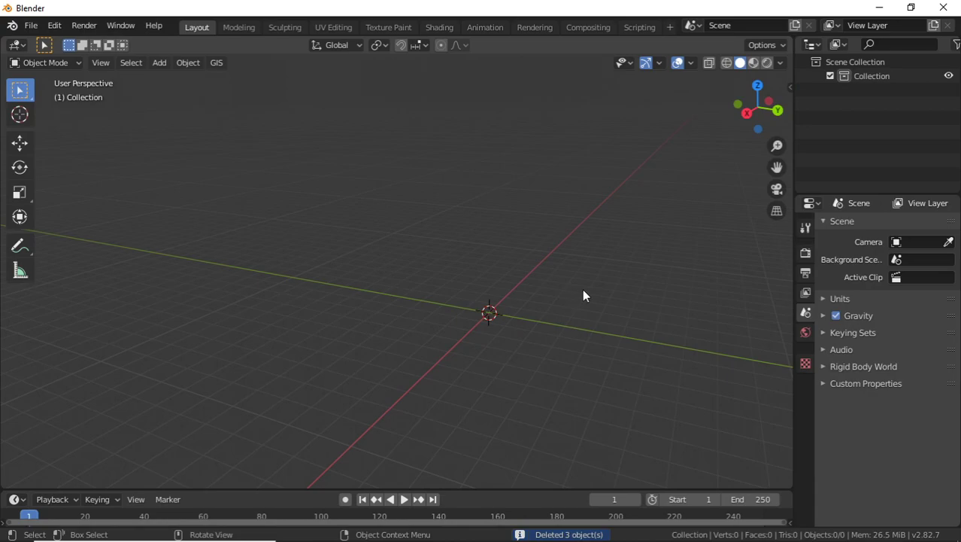
# - Start importing a Wavefront (.obj) file into the empty scene
pyautogui.moveTo(466, 332); pyautogui.dragTo(432, 333, button='middle')
pyautogui.scroll(3, 428, 326)
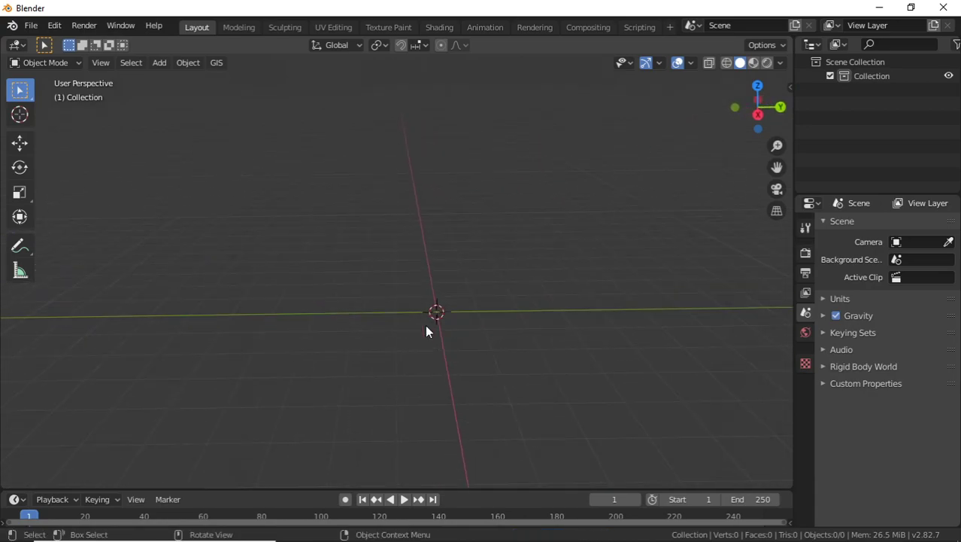
pyautogui.click(32, 26)
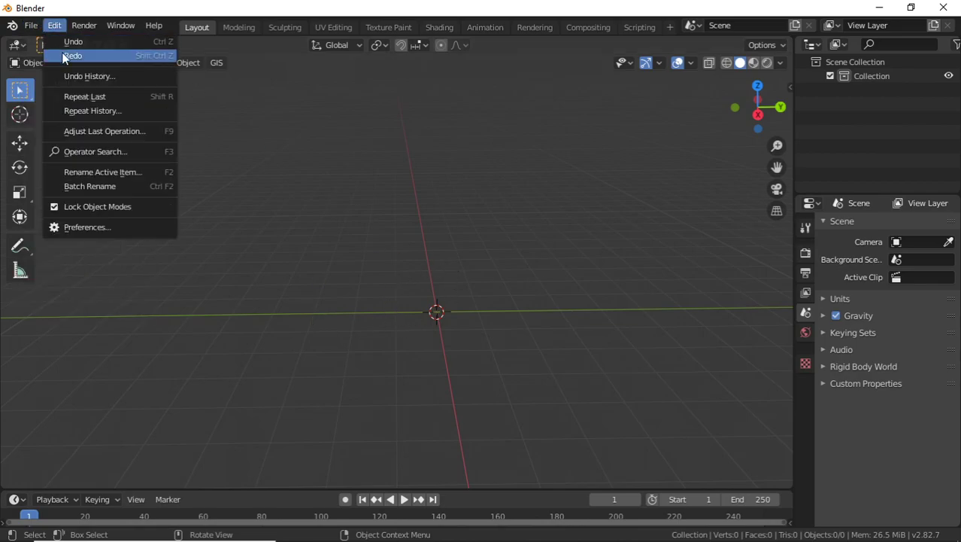
pyautogui.click(29, 25)
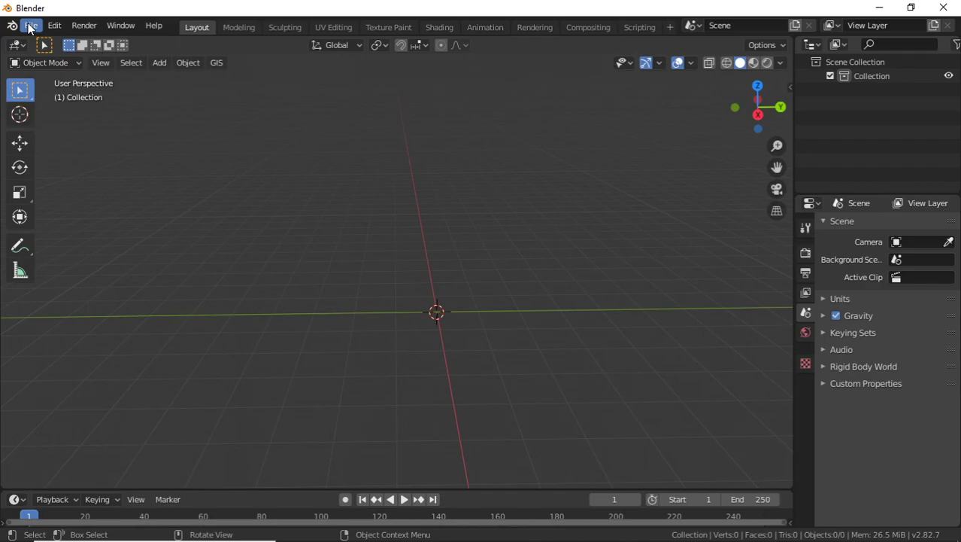
pyautogui.click(29, 27)
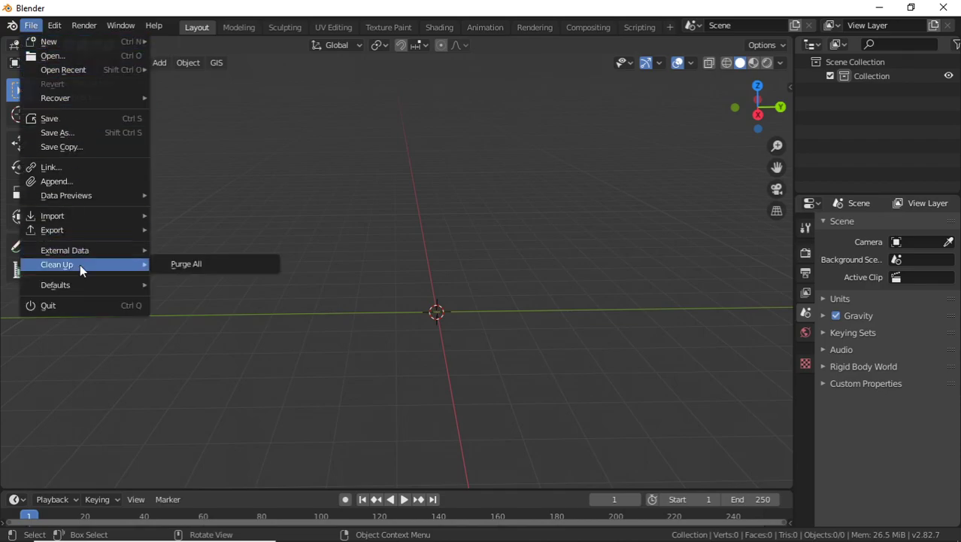
pyautogui.moveTo(56, 217)
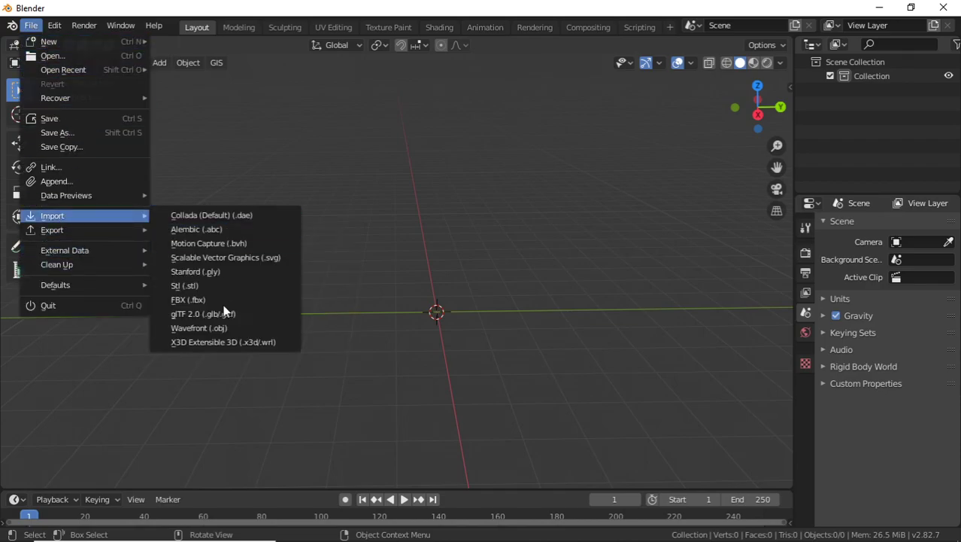
pyautogui.click(210, 325)
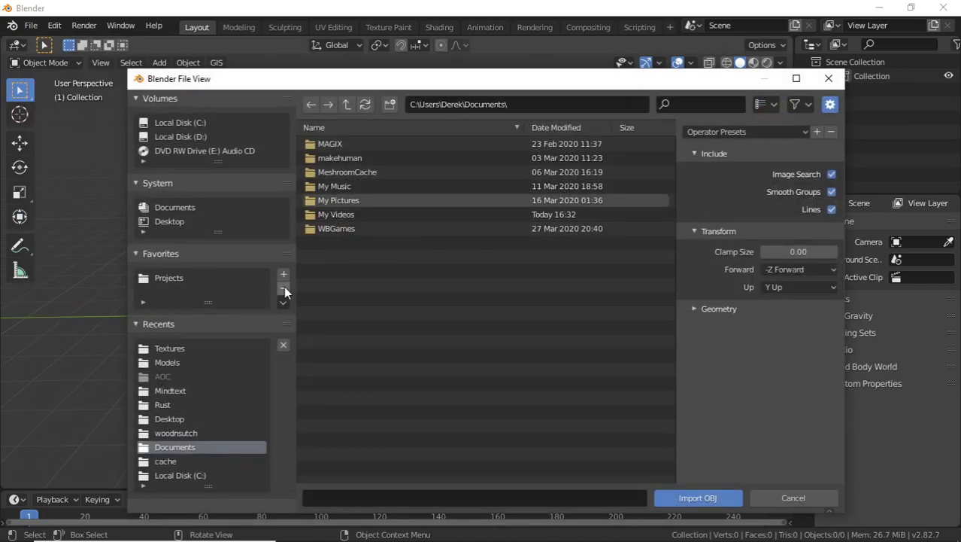
# - Remove the Projects bookmark from the file browser's favorites, and bookmark the C:\Projects folder again
pyautogui.click(184, 278)
pyautogui.click(284, 288)
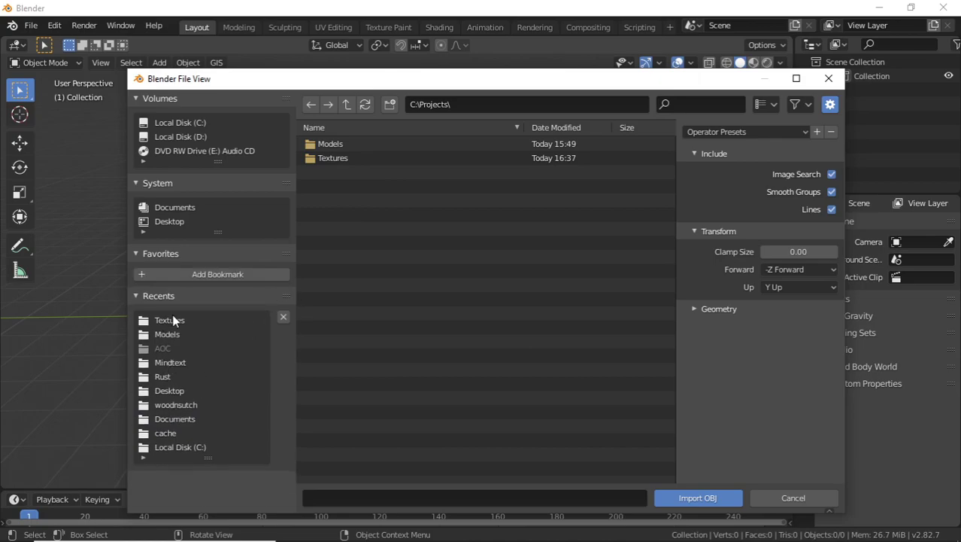
pyautogui.click(170, 122)
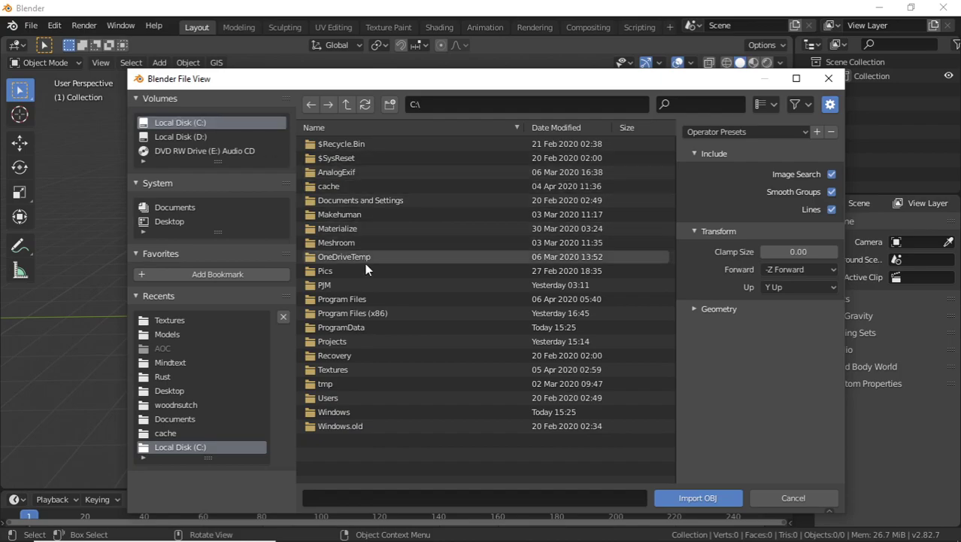
pyautogui.doubleClick(339, 341)
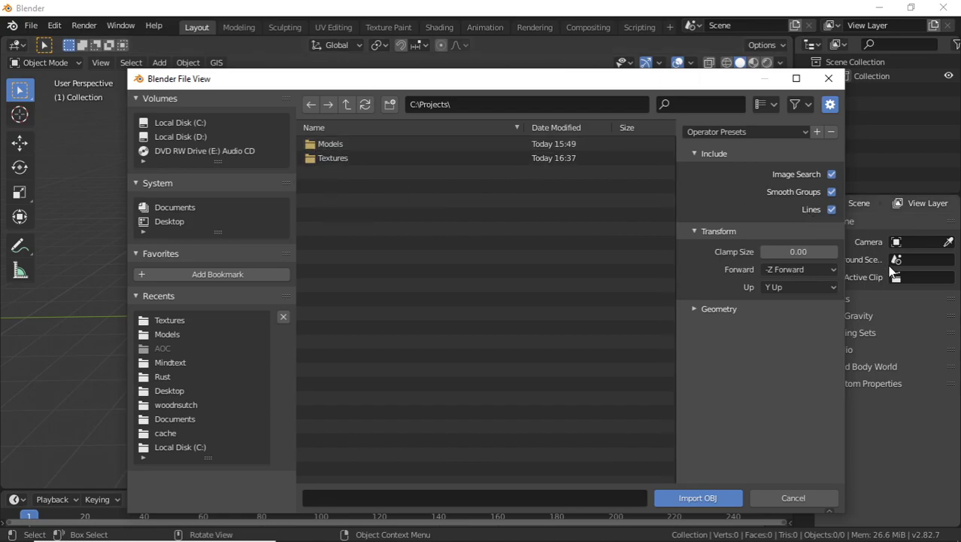
pyautogui.click(174, 274)
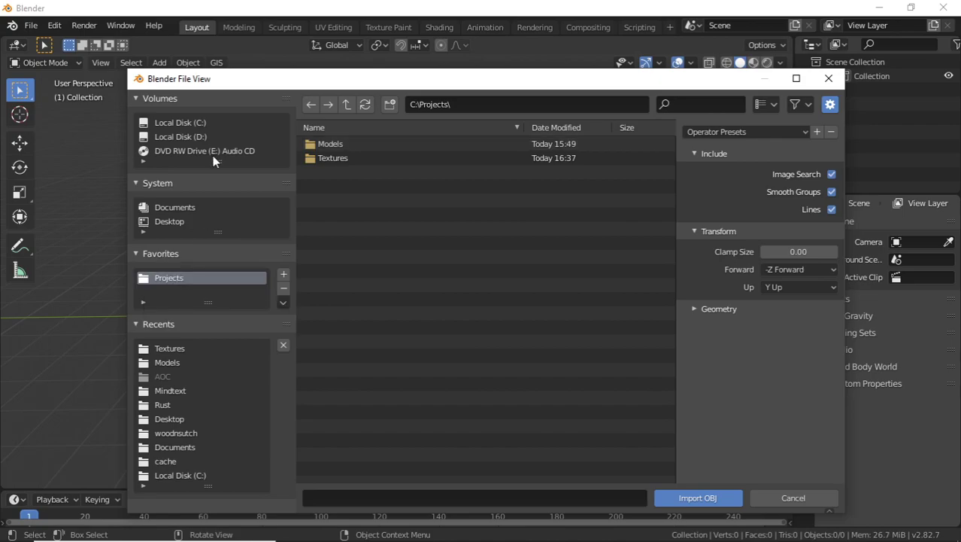
pyautogui.click(189, 124)
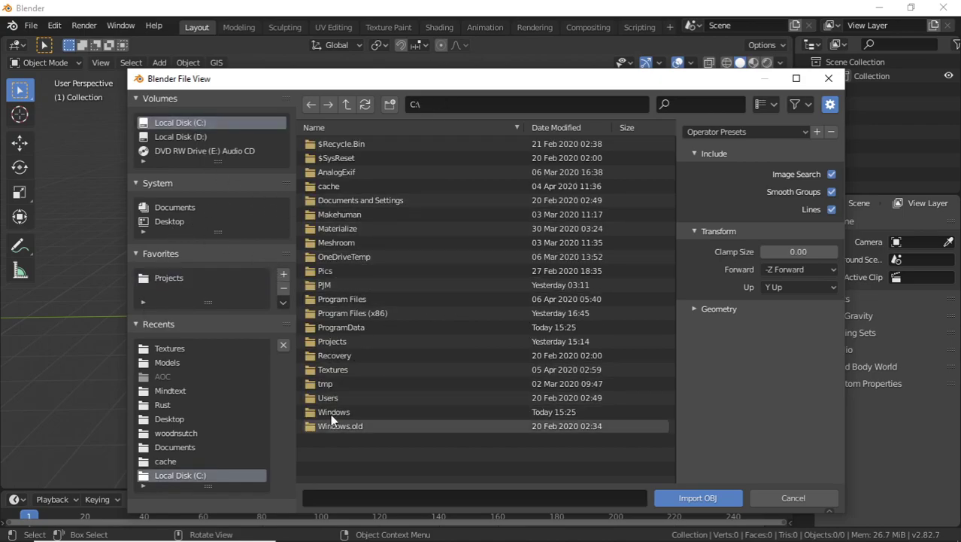
pyautogui.click(162, 279)
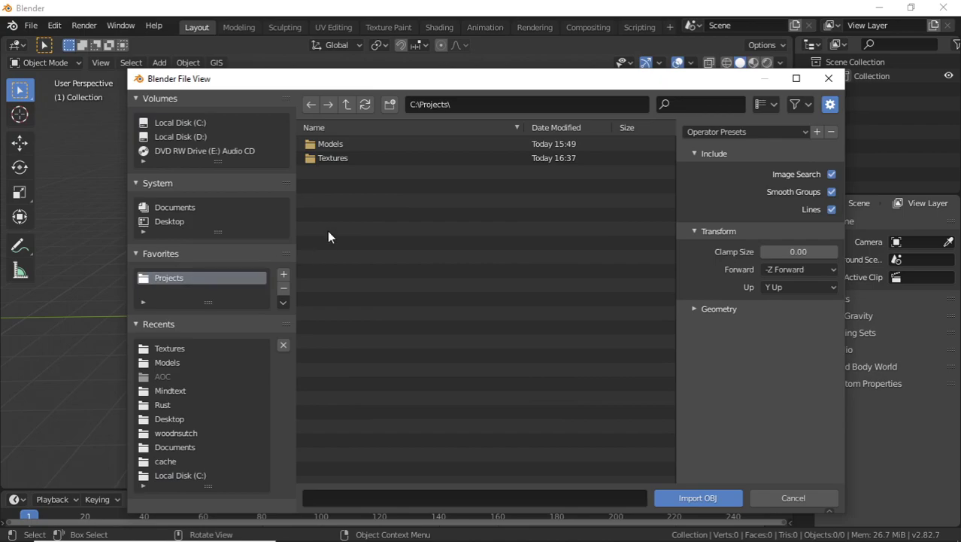
pyautogui.click(337, 141)
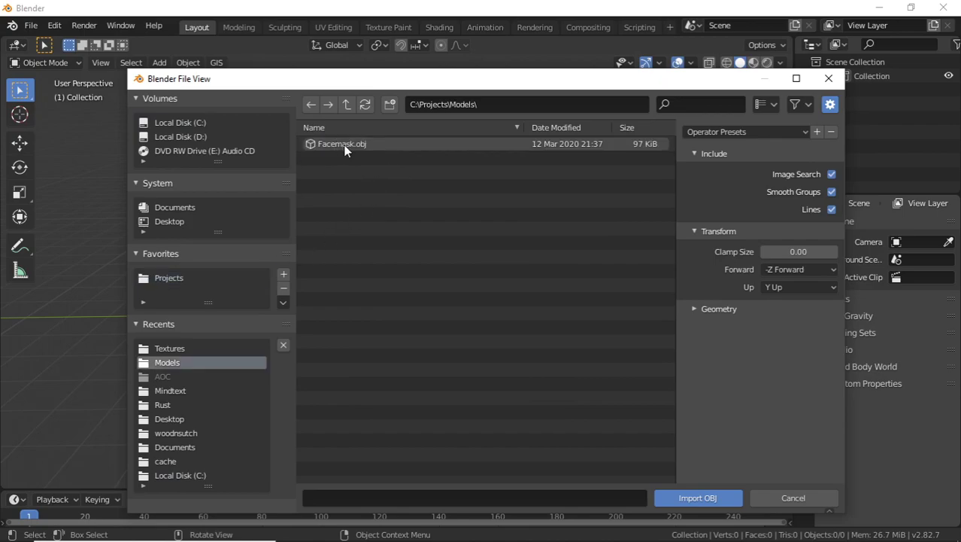
pyautogui.click(336, 143)
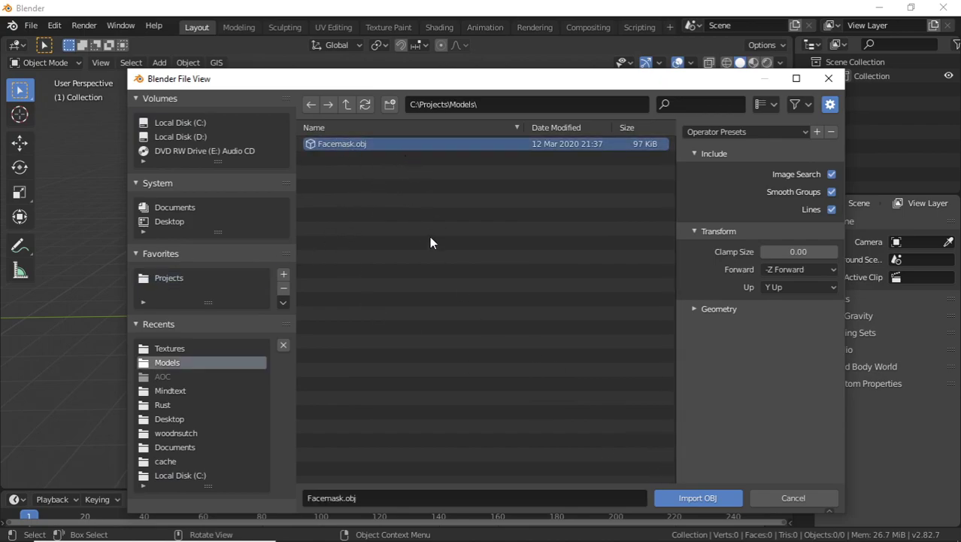
pyautogui.click(369, 497)
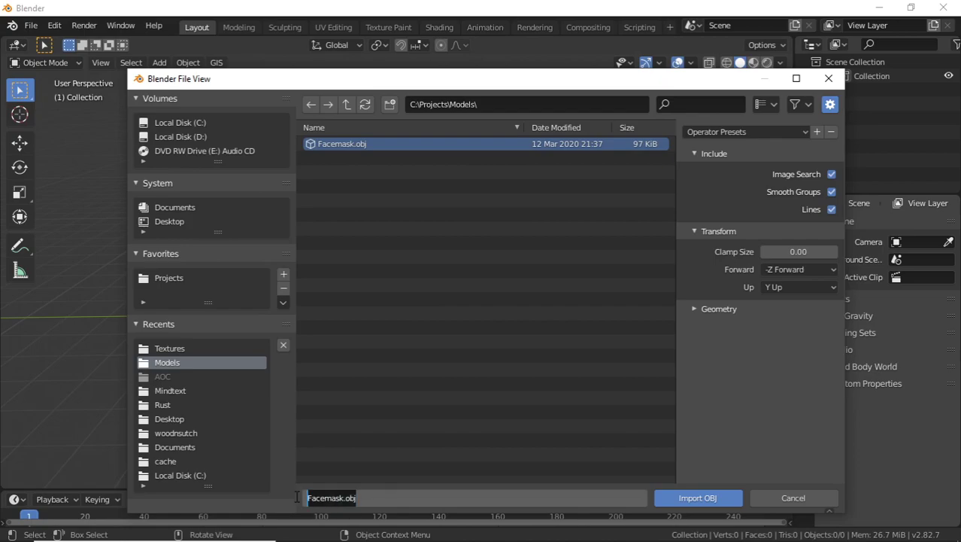
pyautogui.write('facemask')
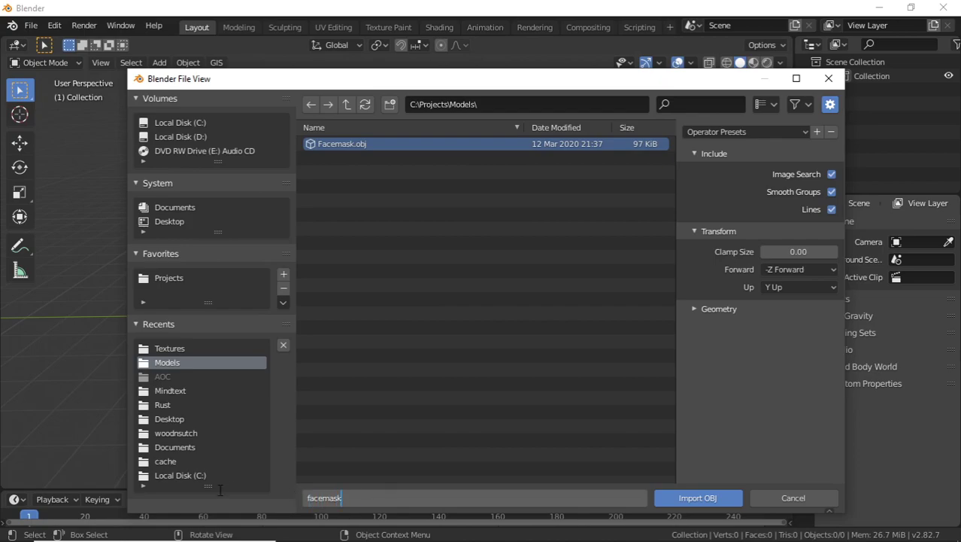
pyautogui.press('Return')
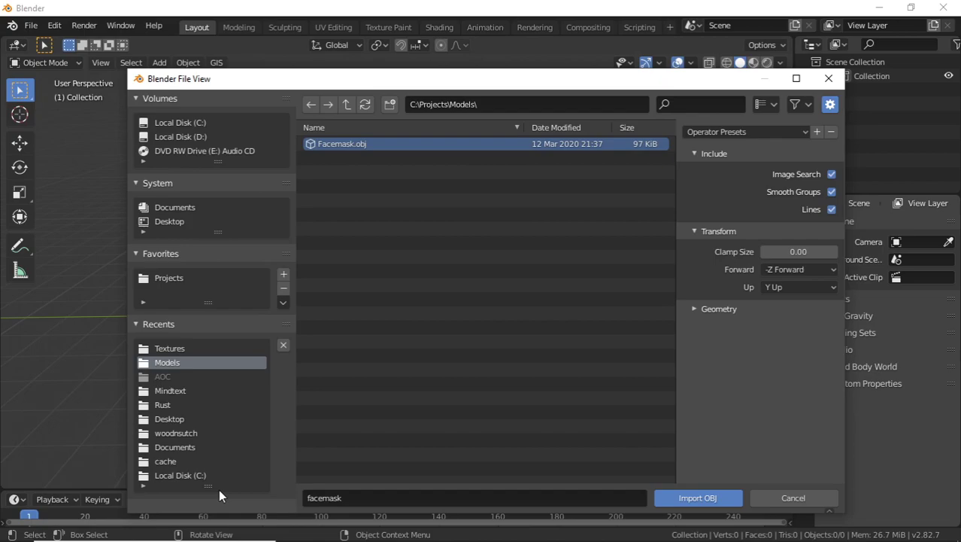
pyautogui.click(789, 496)
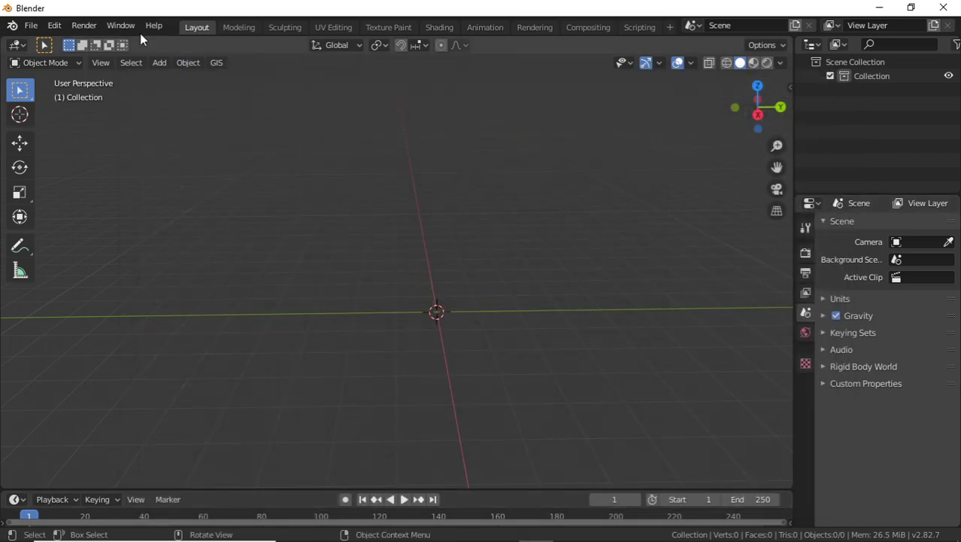
# - Import the Wavefront file Facemask.obj from the C:\Projects\Models folder, reaching it through the Projects bookmark
pyautogui.click(31, 25)
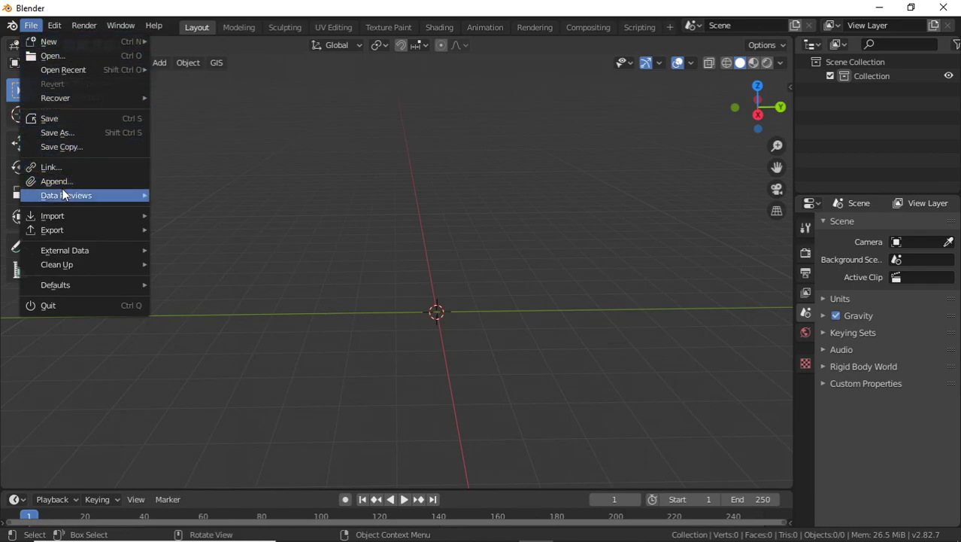
pyautogui.moveTo(67, 220)
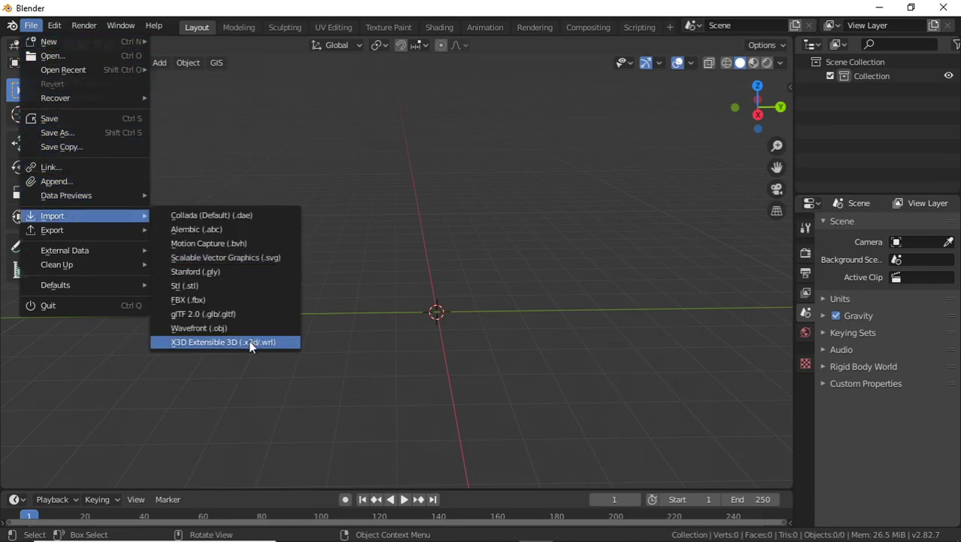
pyautogui.click(197, 327)
pyautogui.click(164, 278)
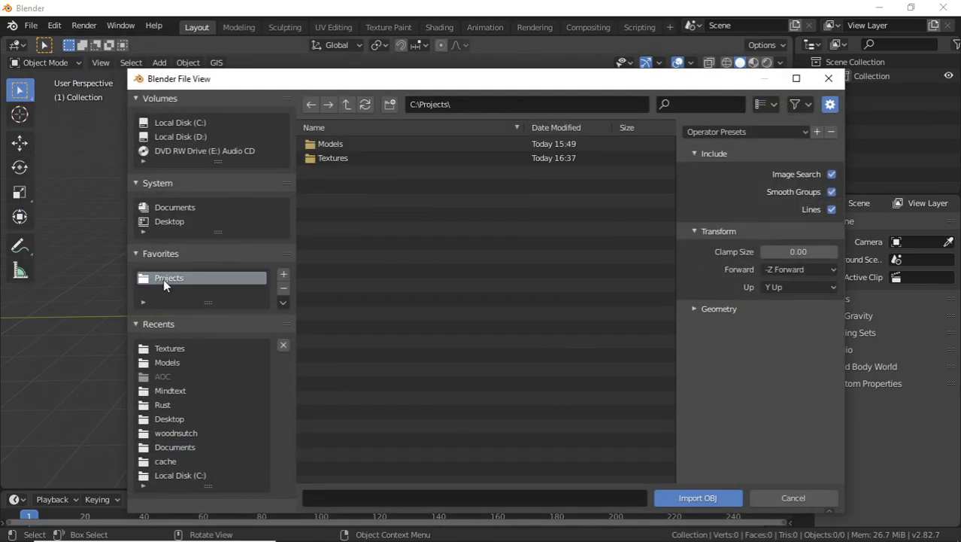
pyautogui.doubleClick(354, 143)
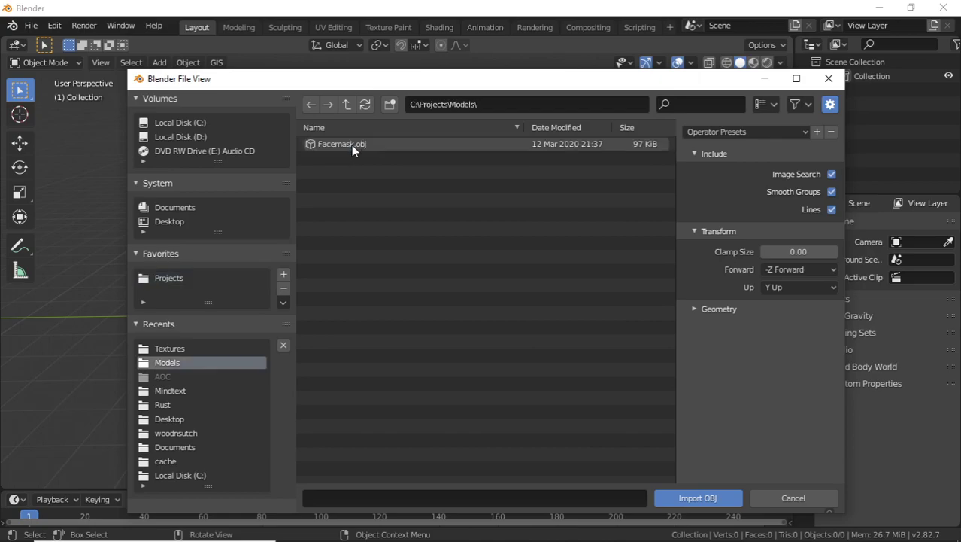
pyautogui.doubleClick(352, 145)
# - Try rotating the facemask 90° without an axis constraint two times, undoing the rotation each time
pyautogui.moveTo(386, 329); pyautogui.dragTo(401, 315, button='middle')
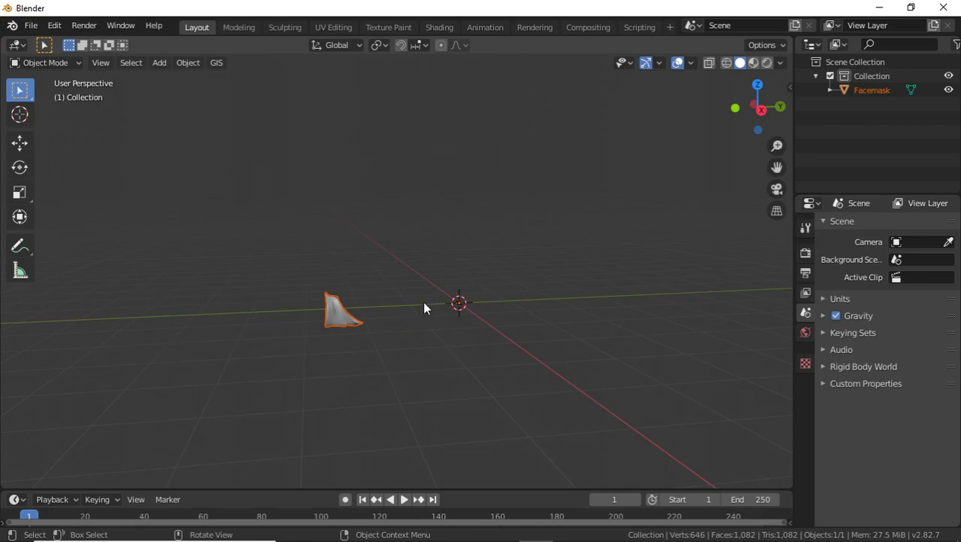
pyautogui.moveTo(451, 306)
pyautogui.mouseDown(button='middle')
pyautogui.moveTo(416, 336)
pyautogui.moveTo(437, 313)
pyautogui.moveTo(408, 314)
pyautogui.moveTo(440, 301)
pyautogui.mouseUp(button='middle')
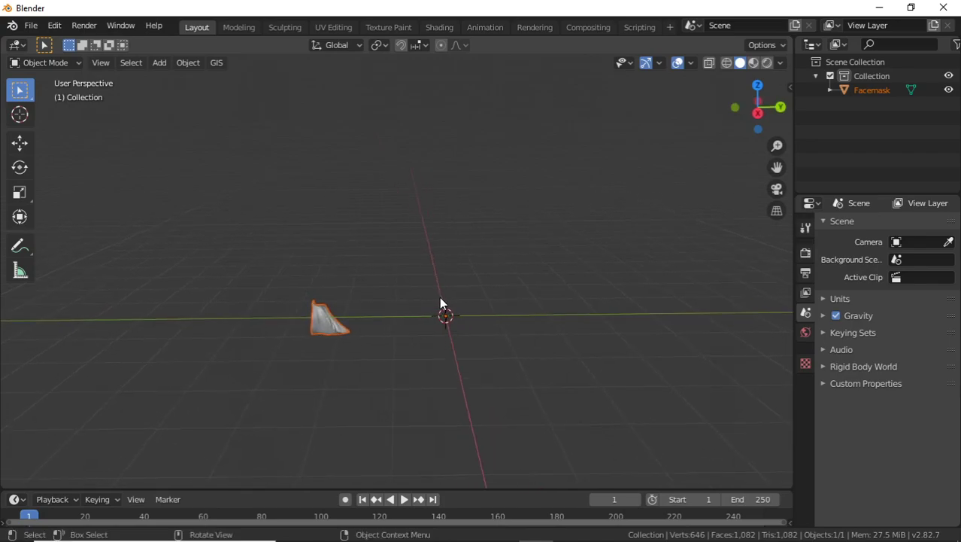
pyautogui.press('r')
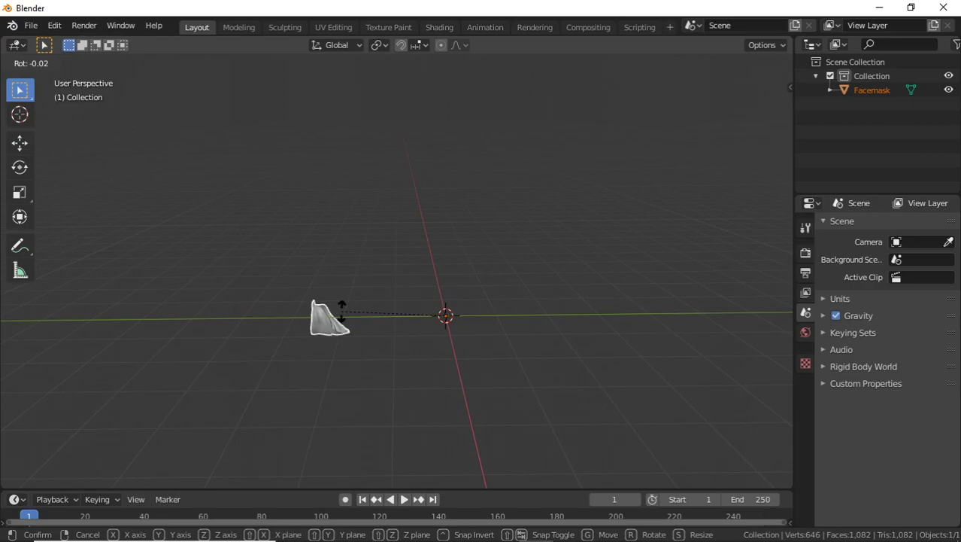
pyautogui.write('90')
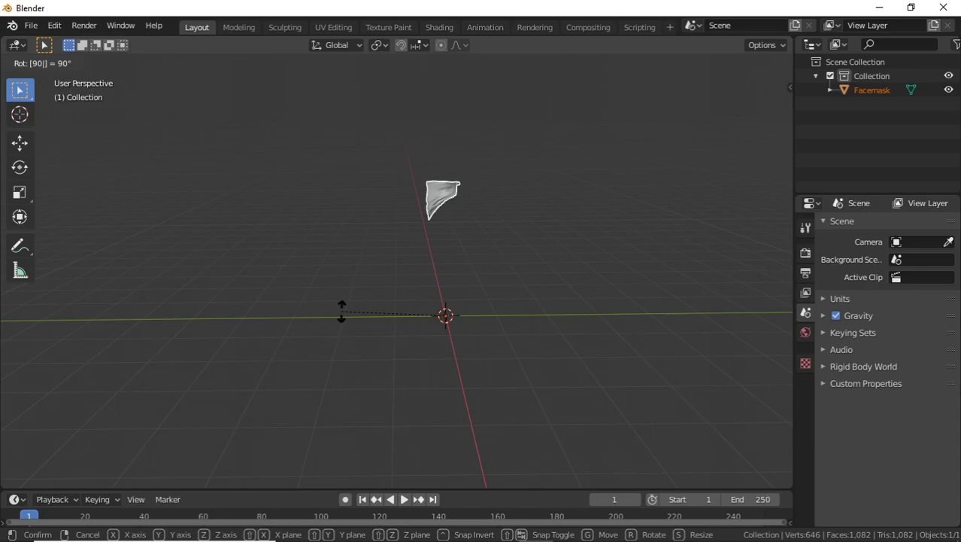
pyautogui.press('Return')
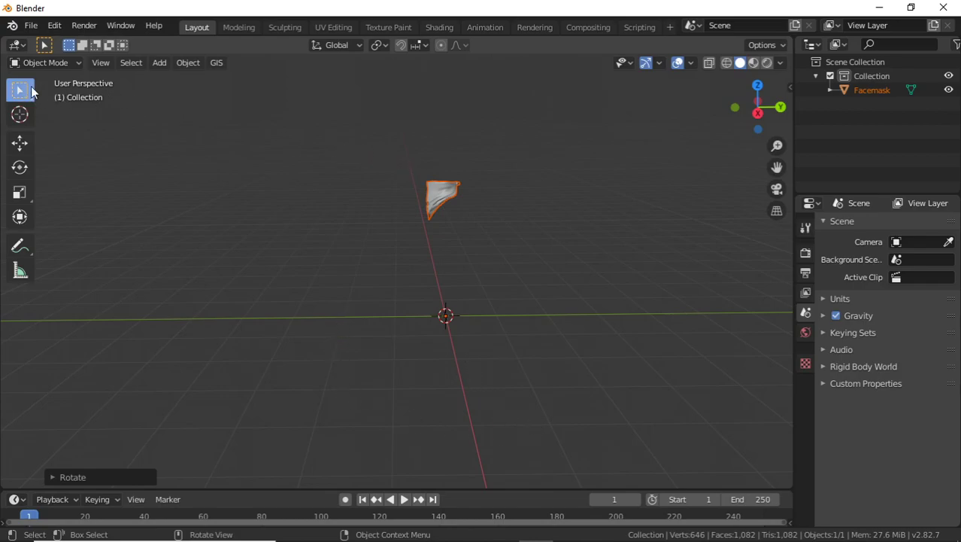
pyautogui.hotkey('ctrl', 'z')
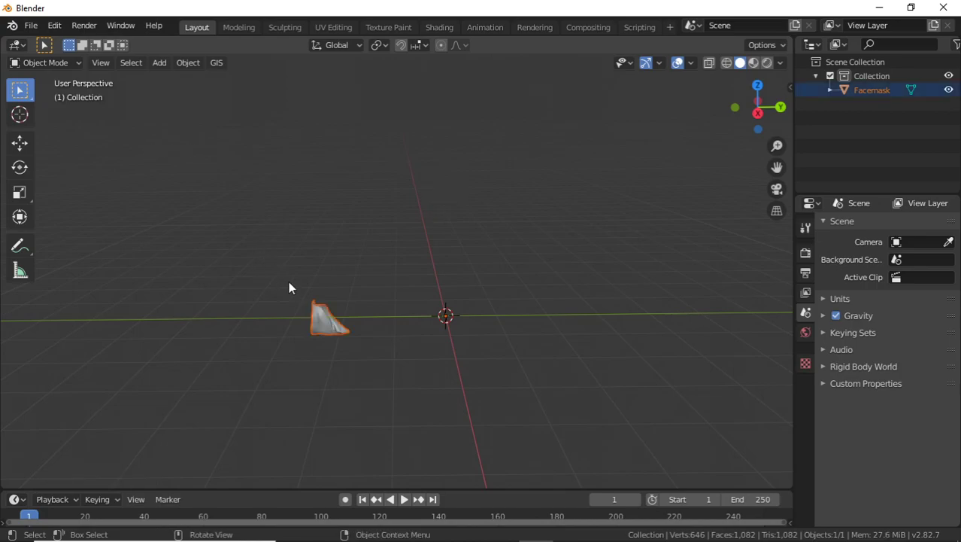
pyautogui.write('r9')
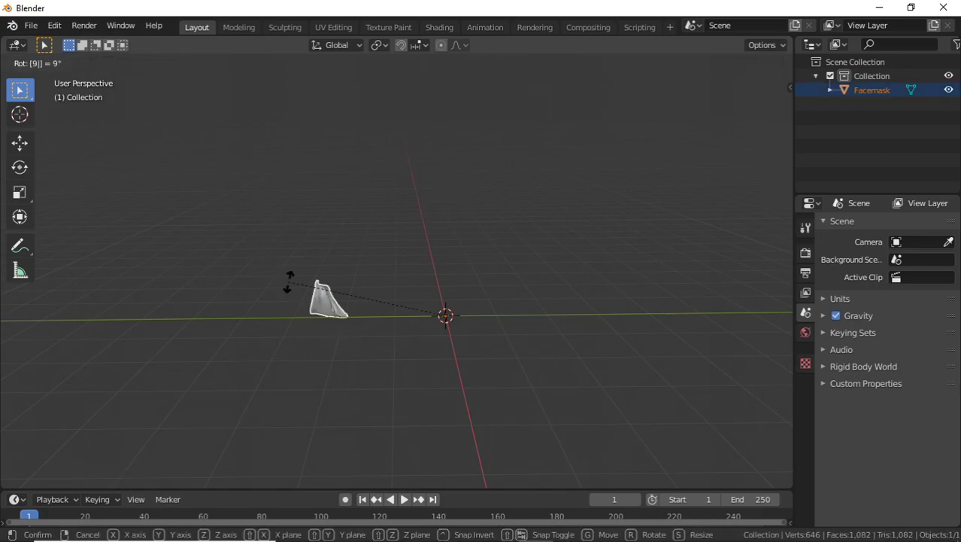
pyautogui.write('0')
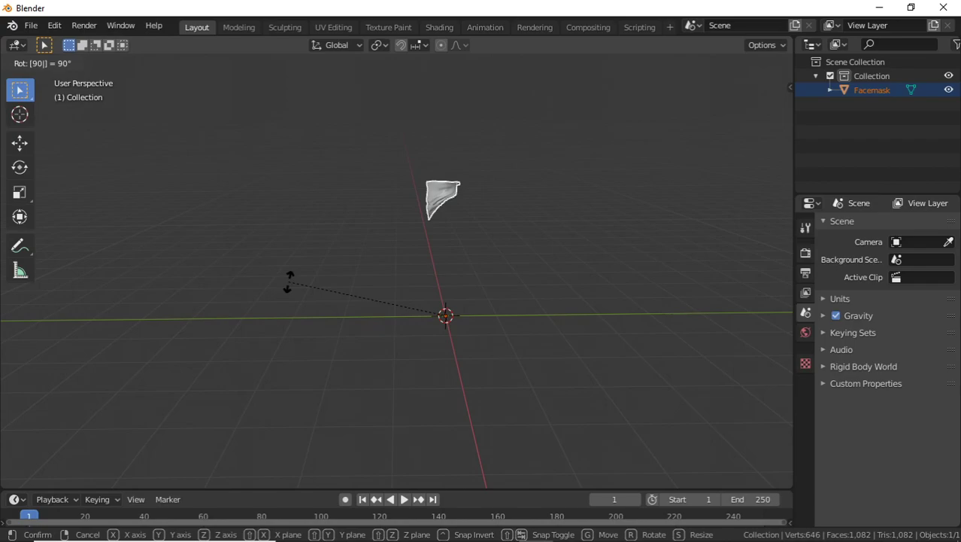
pyautogui.press('Return')
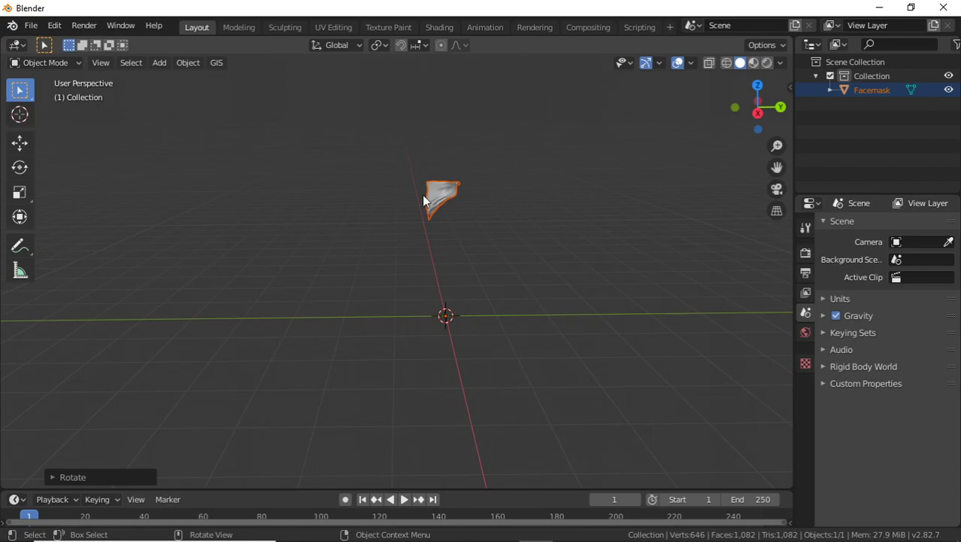
pyautogui.hotkey('ctrl', 'z')
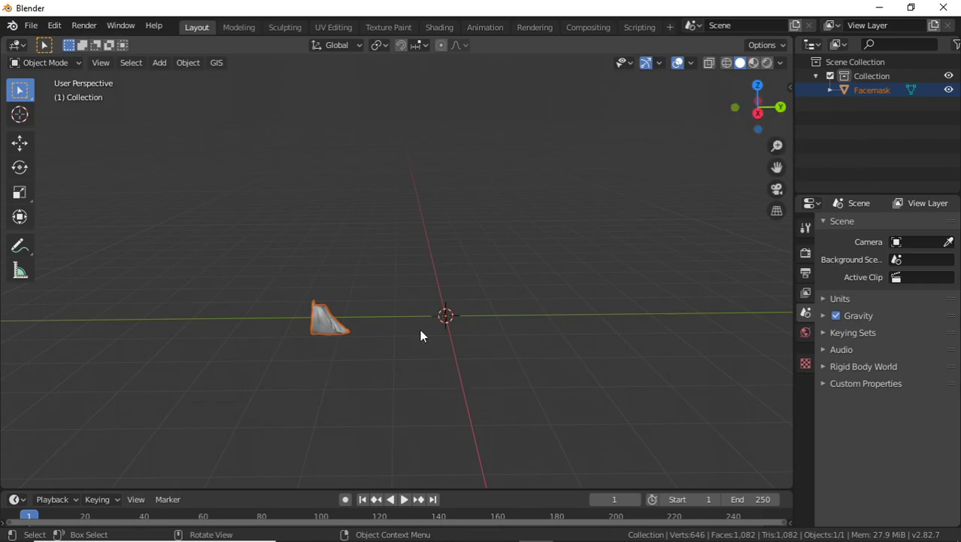
# - Rotate the facemask -90° about the global X axis
pyautogui.press('r')
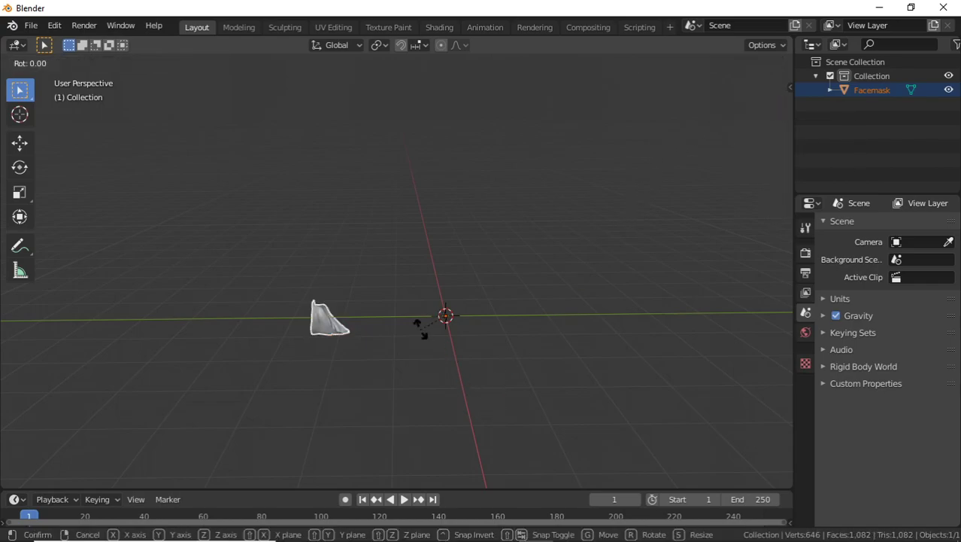
pyautogui.press('x')
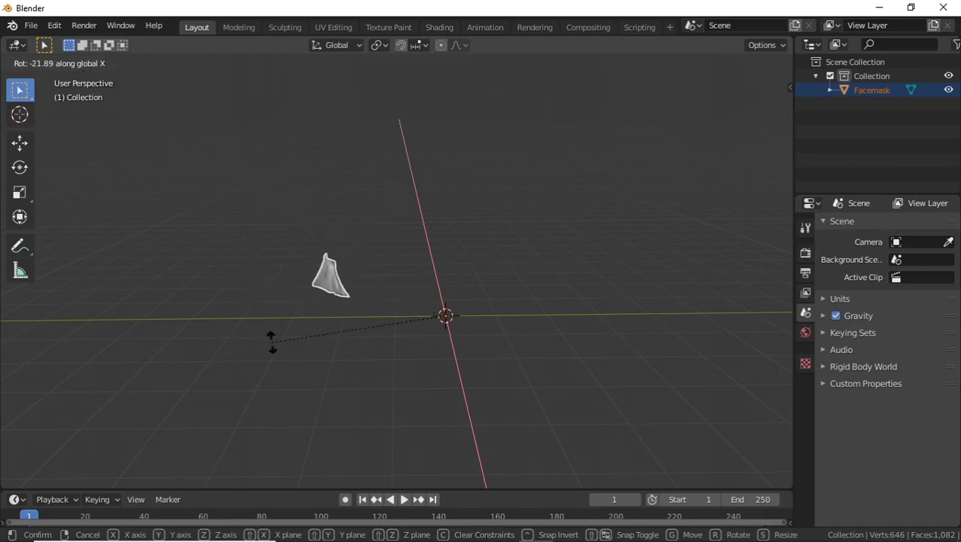
pyautogui.write('90')
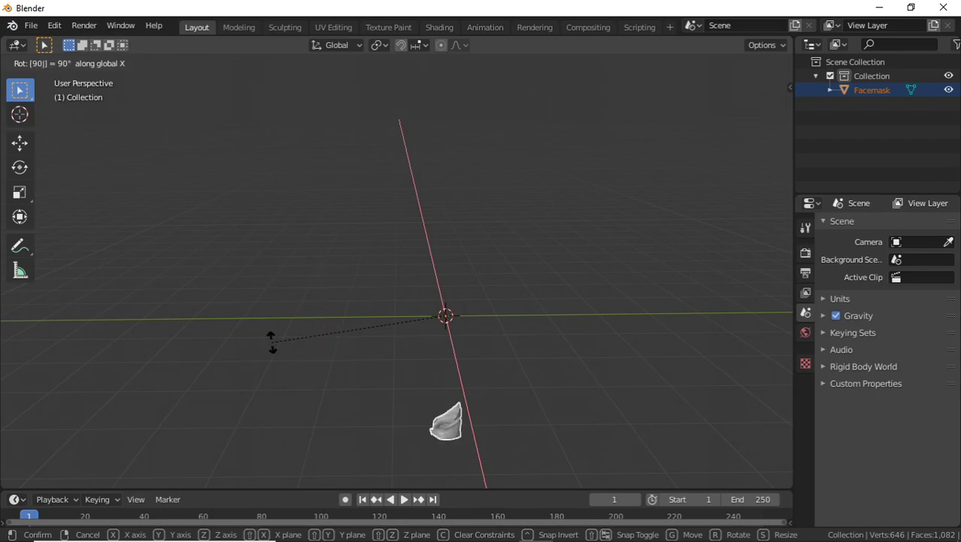
pyautogui.press('BackSpace')
pyautogui.press('BackSpace')
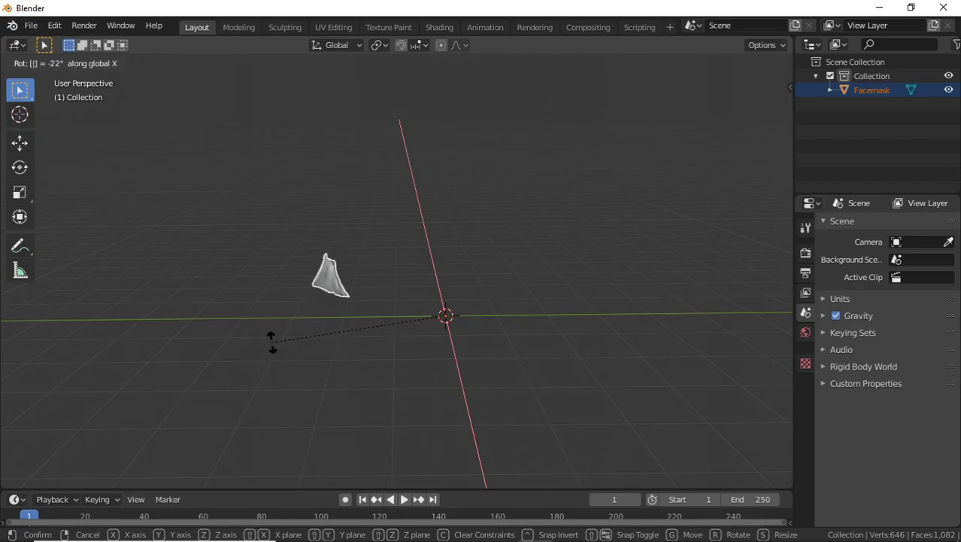
pyautogui.write('-90')
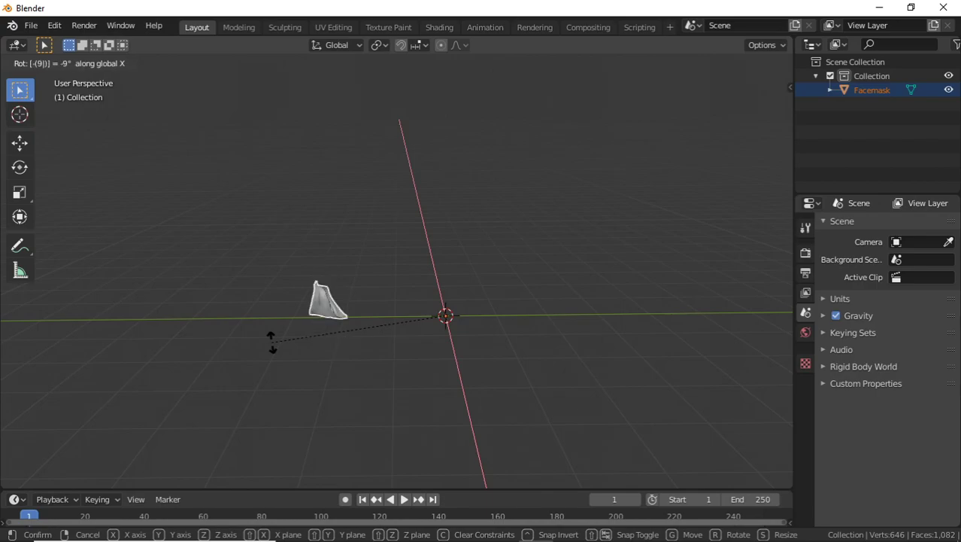
pyautogui.press('Return')
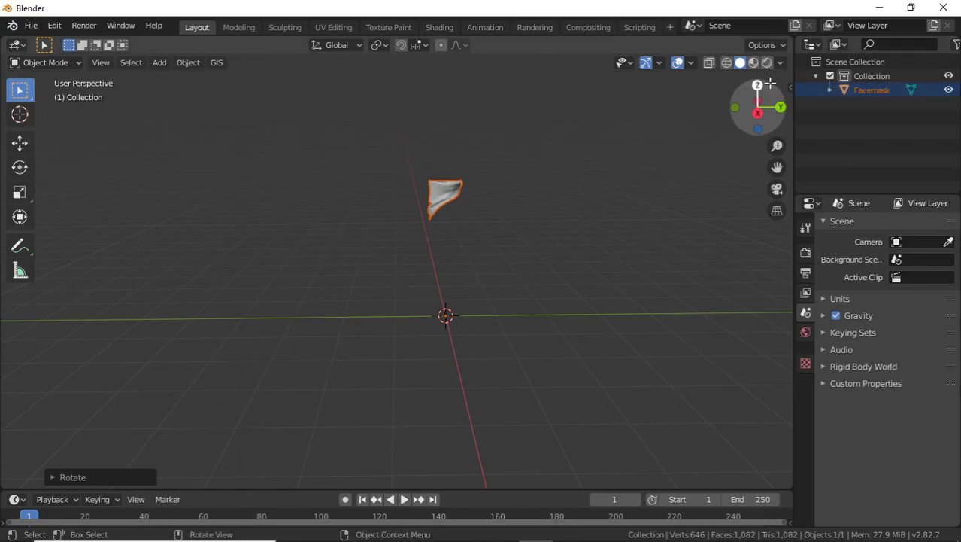
# - Rotate the facemask 90° about the global Z axis
pyautogui.press('r')
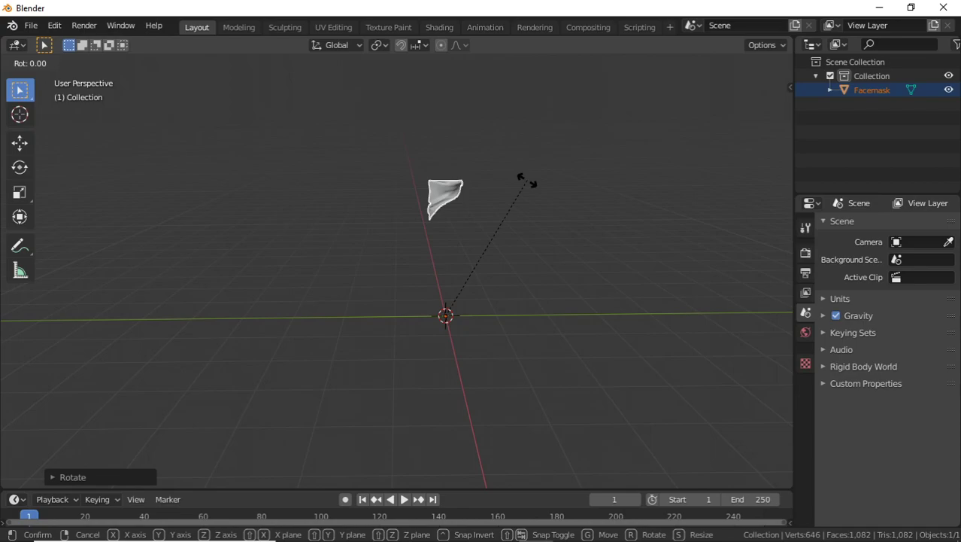
pyautogui.press('z')
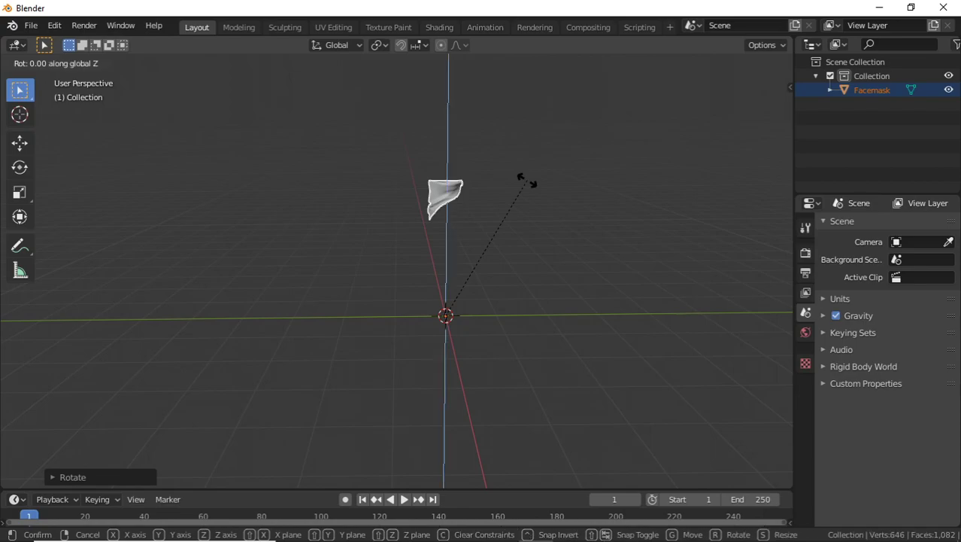
pyautogui.write('90')
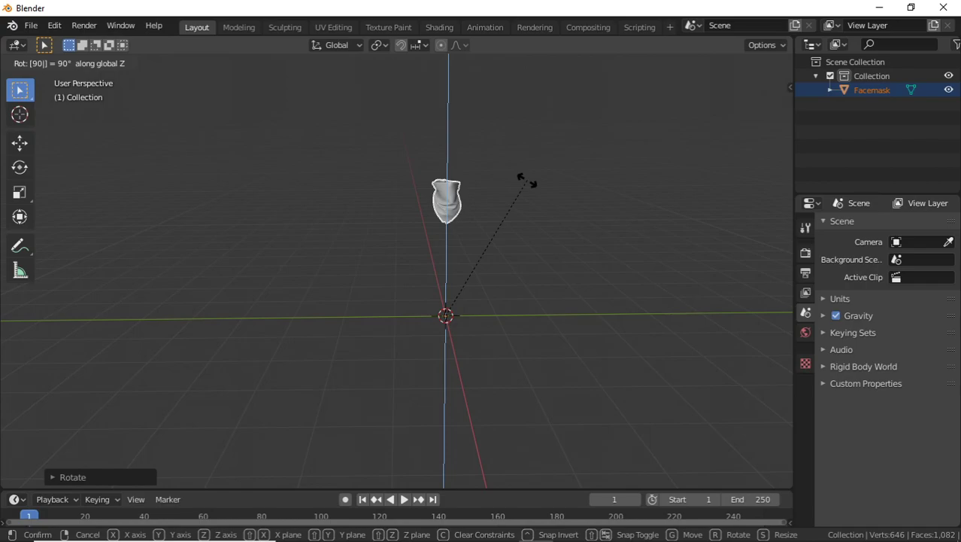
pyautogui.press('Return')
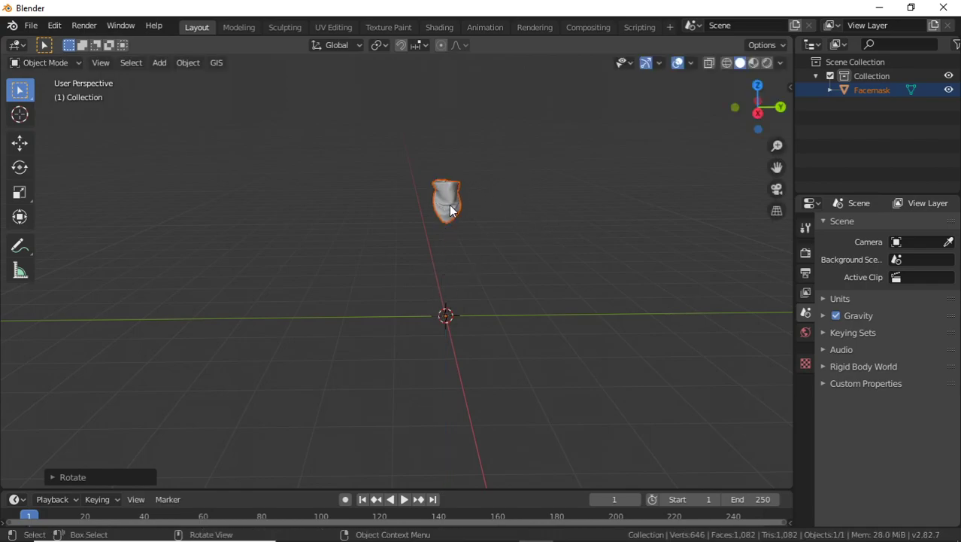
# - Move the facemask -2 m along the global Z axis
pyautogui.press('g')
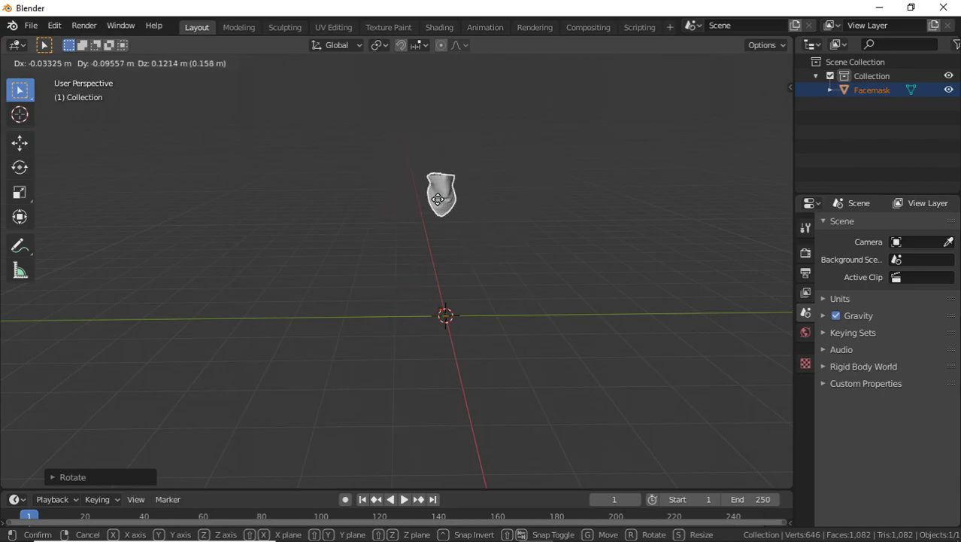
pyautogui.press('z')
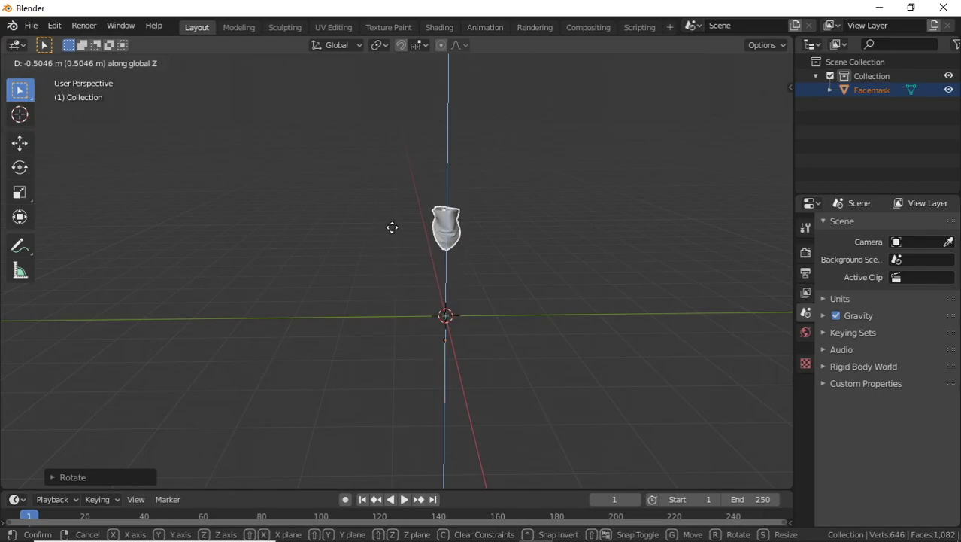
pyautogui.write('2.5')
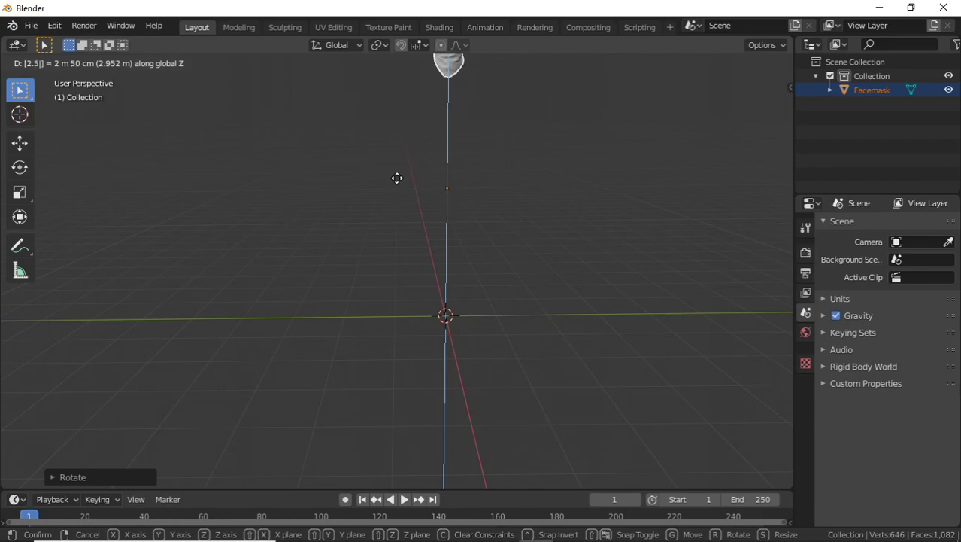
pyautogui.press('BackSpace')
pyautogui.press('BackSpace')
pyautogui.press('BackSpace')
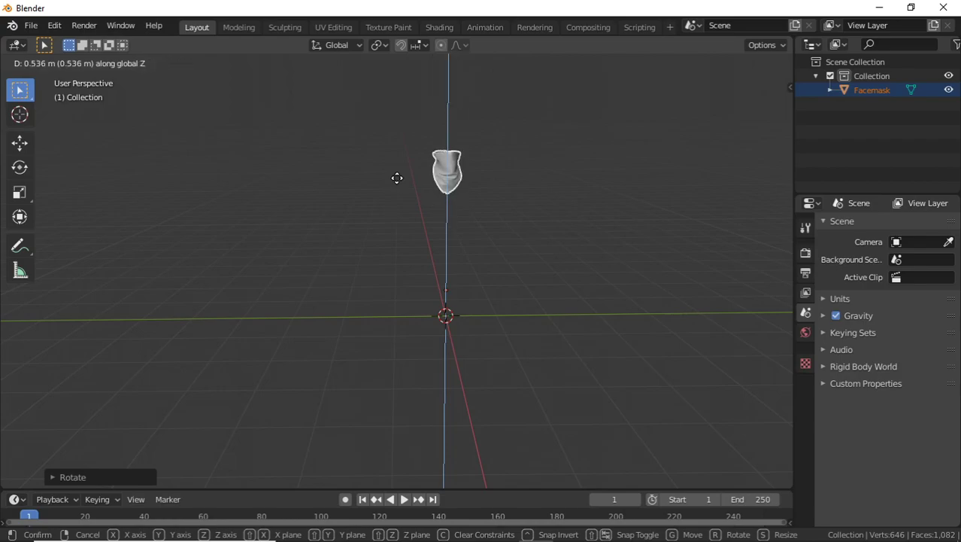
pyautogui.write('-2.5')
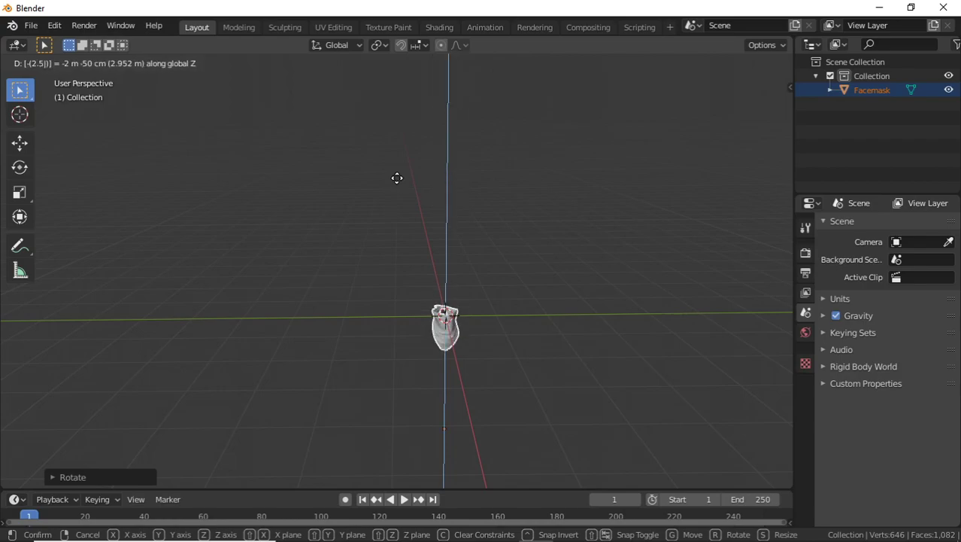
pyautogui.press('BackSpace')
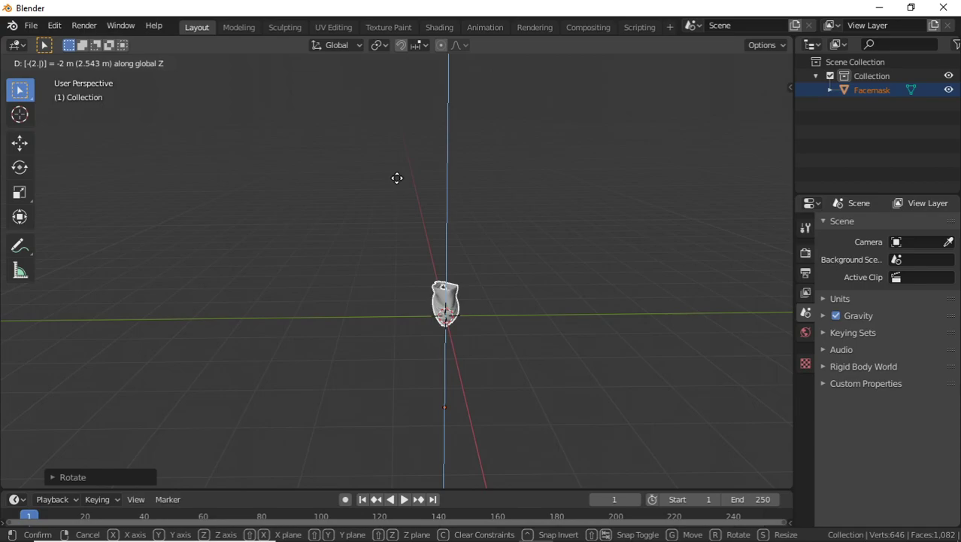
pyautogui.press('BackSpace')
pyautogui.press('Return')
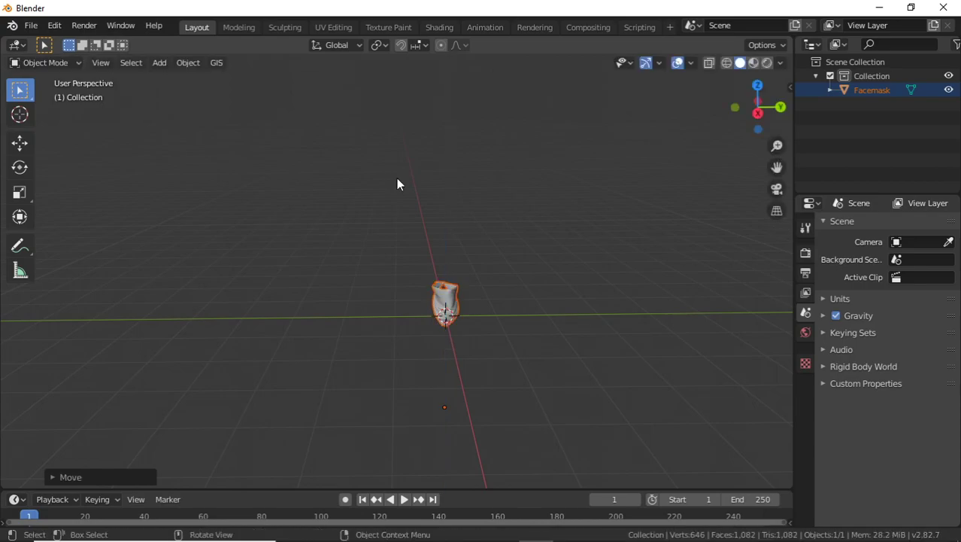
# - Save the scene as Masktemplate.blend in C:\Projects\Models, overwriting the existing file of that name
pyautogui.scroll(4, 491, 297)
pyautogui.moveTo(493, 303); pyautogui.dragTo(406, 282, button='middle')
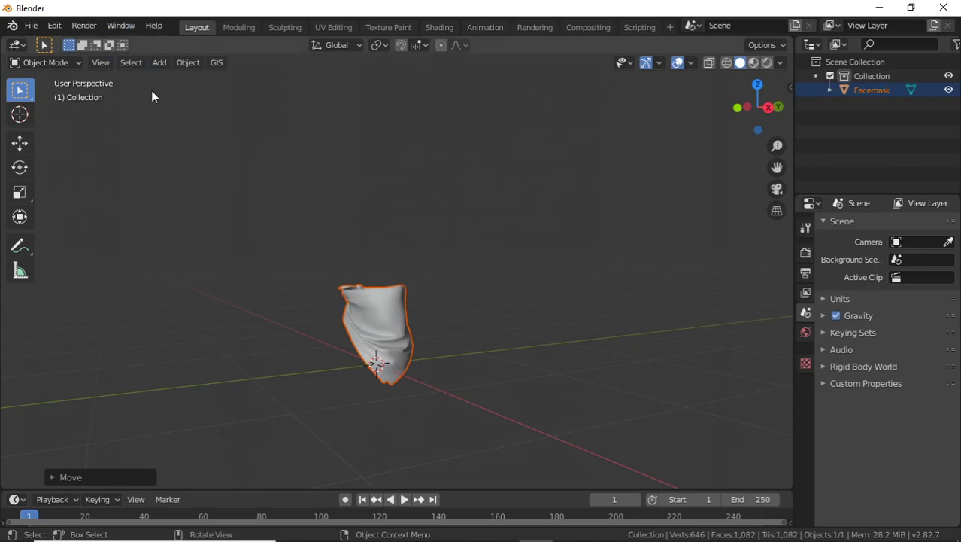
pyautogui.click(32, 25)
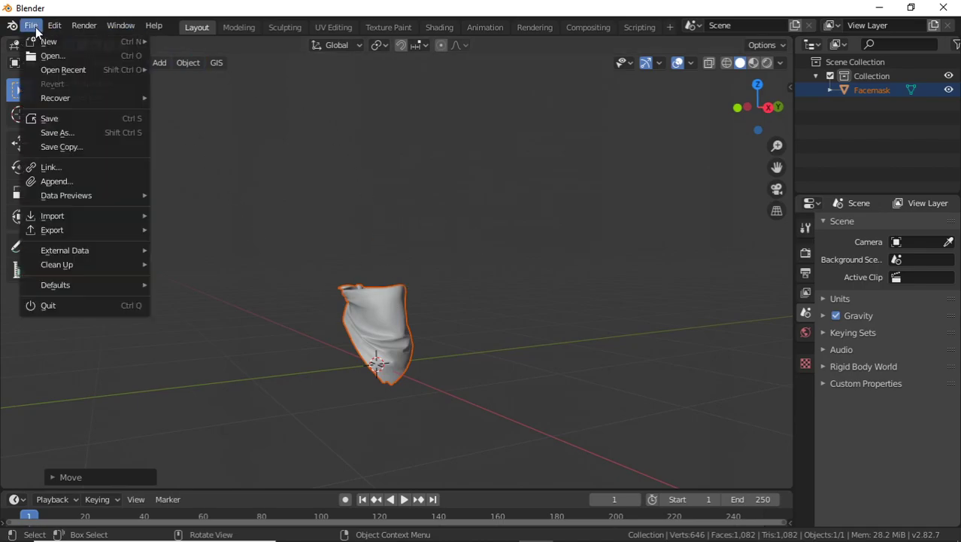
pyautogui.click(78, 135)
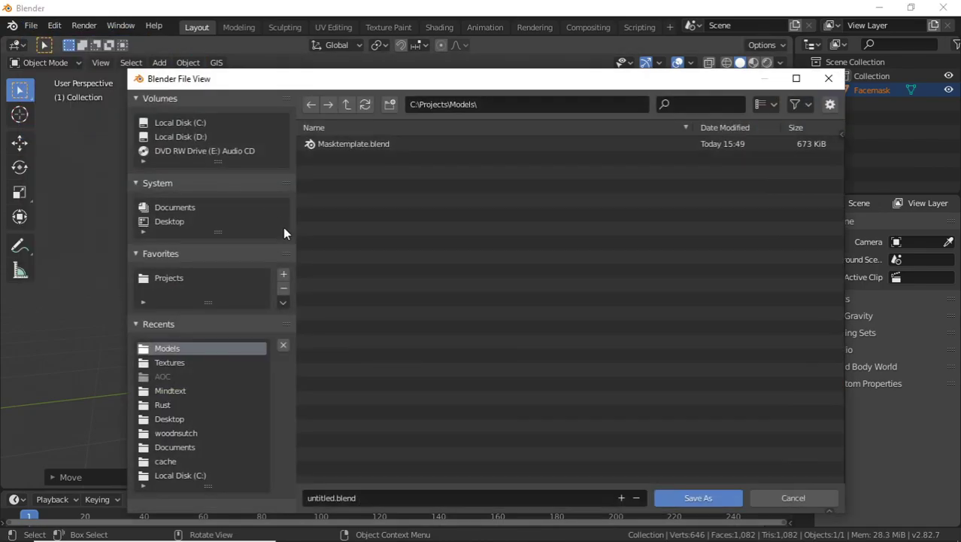
pyautogui.click(360, 147)
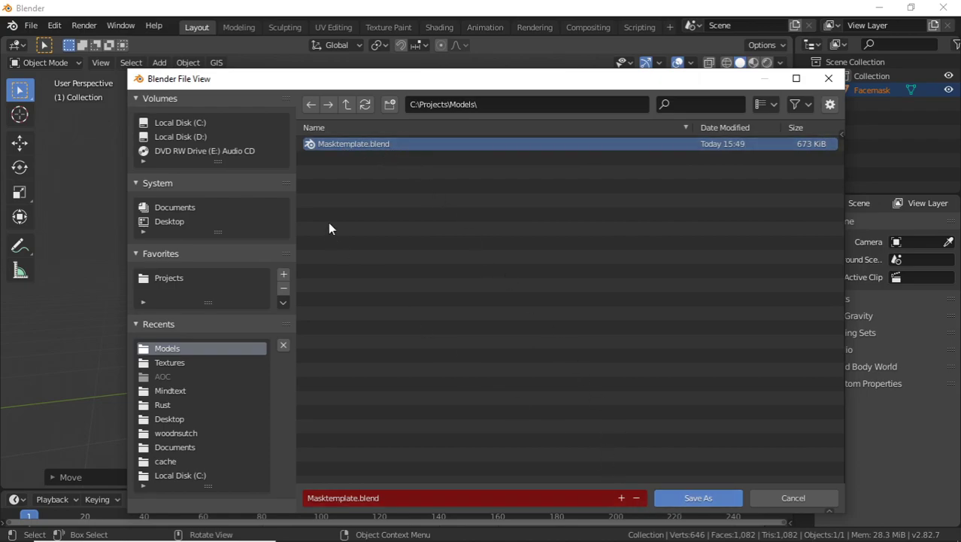
pyautogui.click(373, 498)
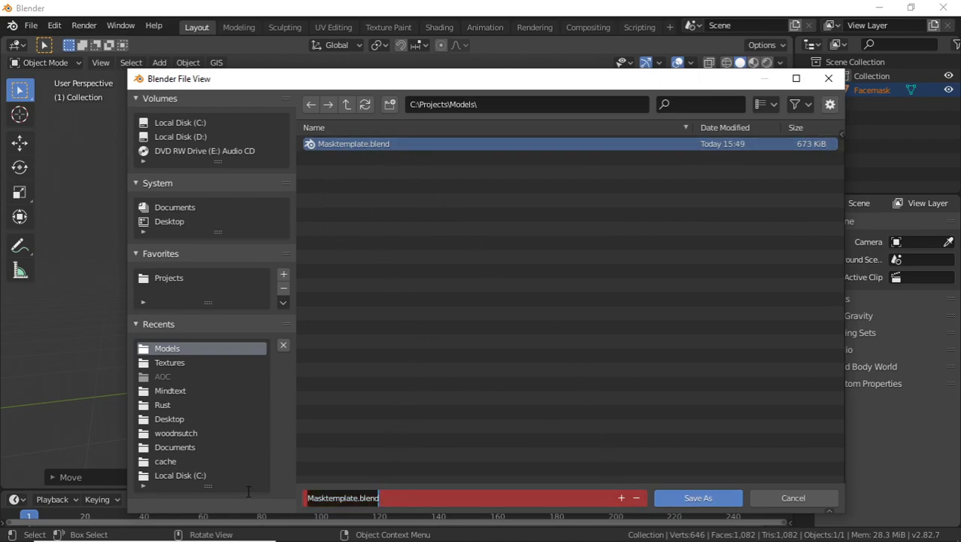
pyautogui.write('Mask')
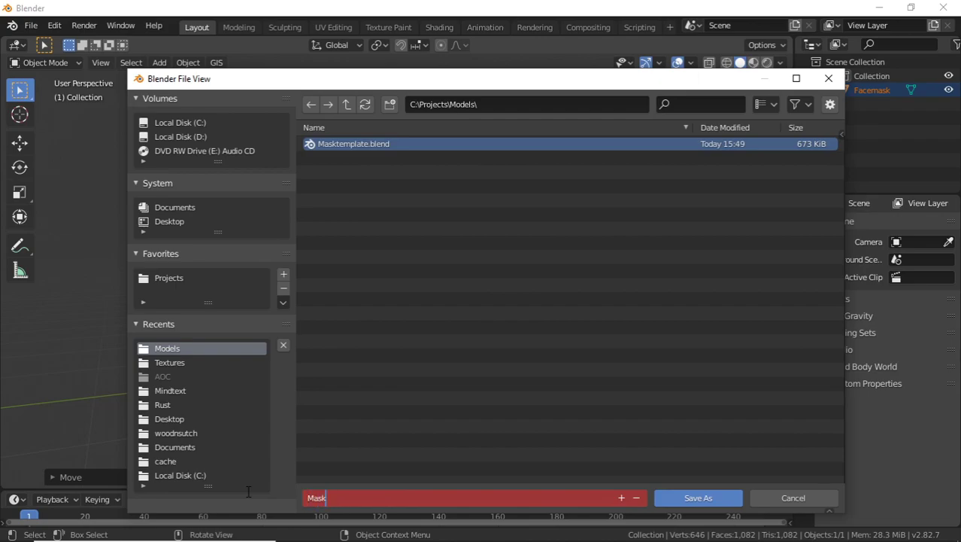
pyautogui.write('template')
pyautogui.press('Return')
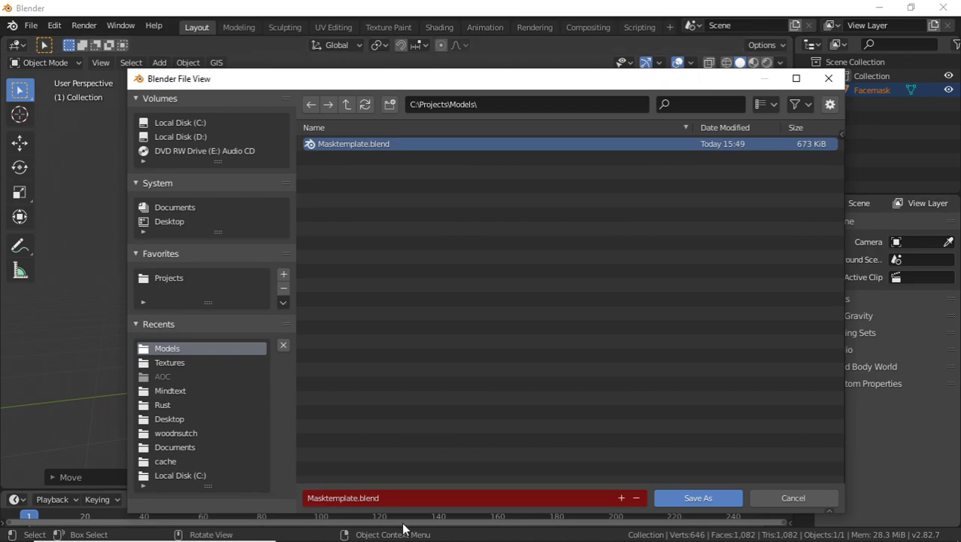
pyautogui.click(711, 500)
pyautogui.moveTo(422, 355); pyautogui.dragTo(354, 311, button='middle')
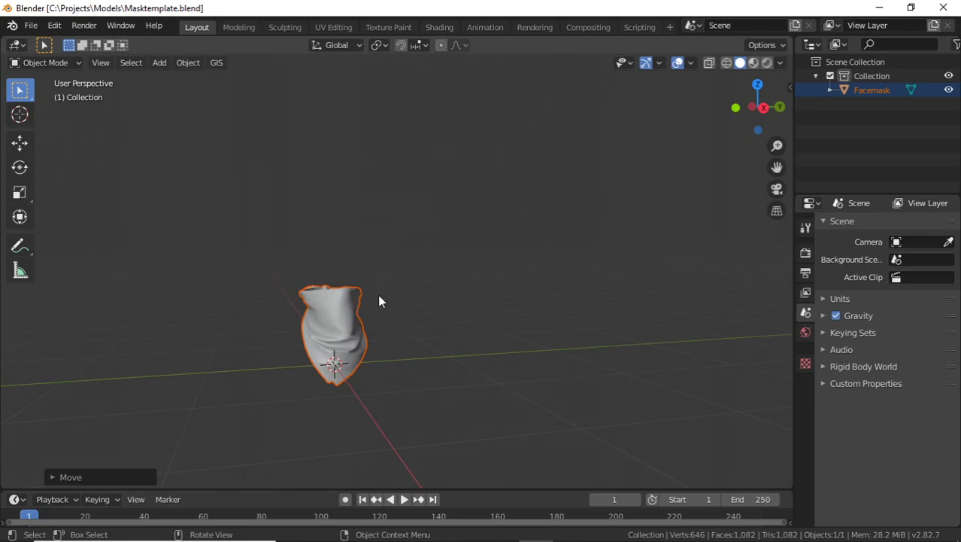
# - Switch to the Projects window in File Explorer and create a folder named Digicammo inside the Textures folder
pyautogui.moveTo(369, 536)
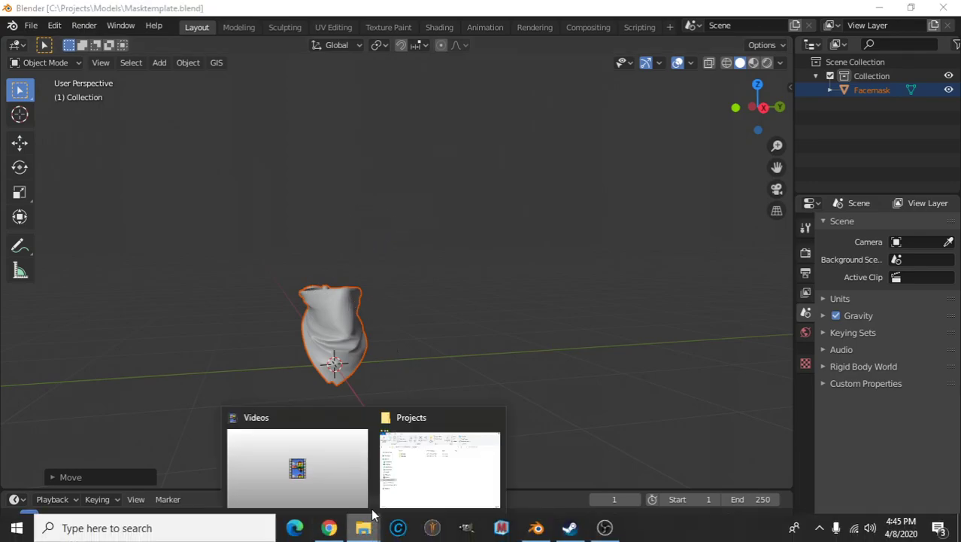
pyautogui.click(426, 442)
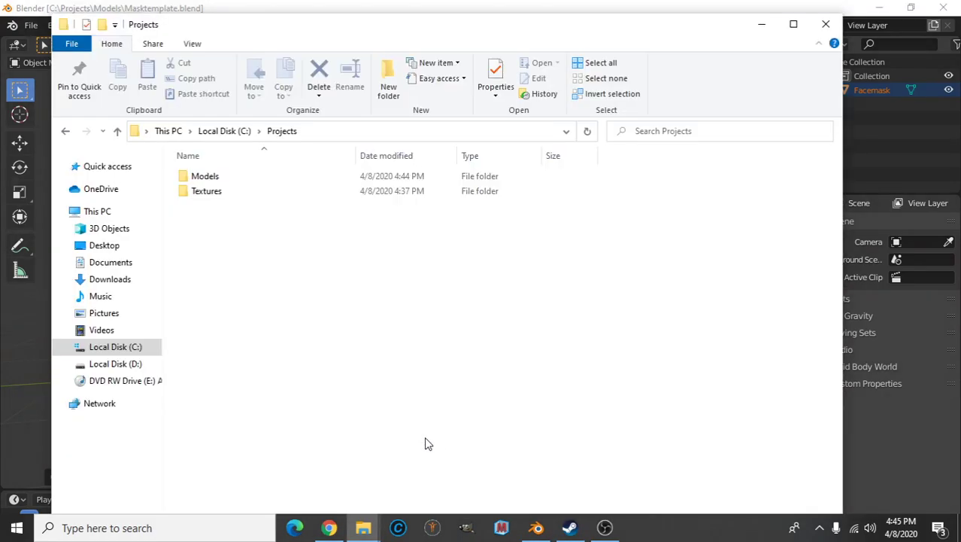
pyautogui.doubleClick(206, 191)
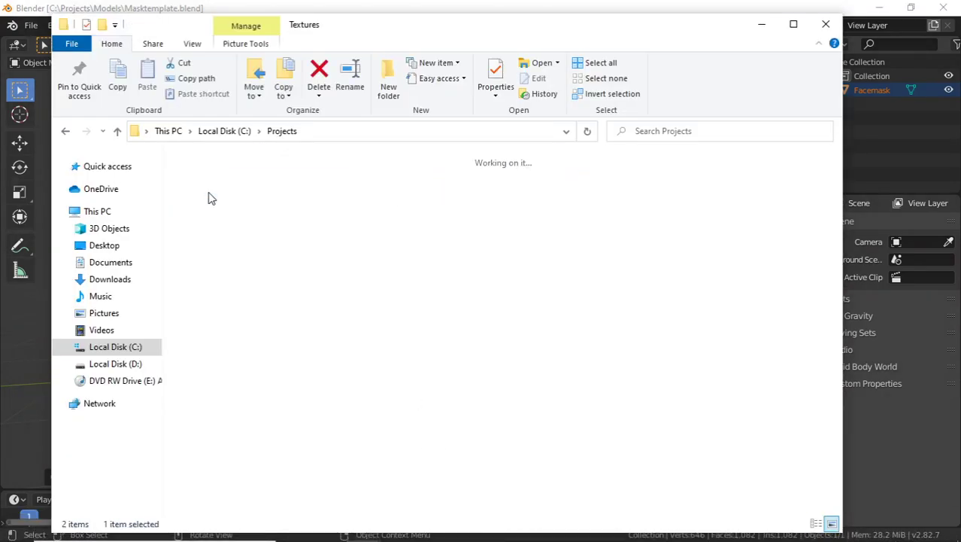
pyautogui.rightClick(401, 329)
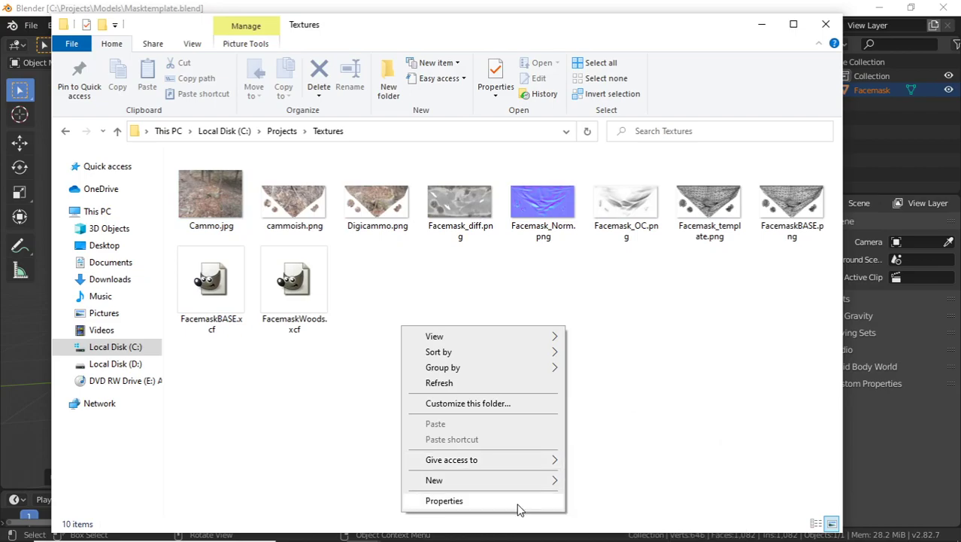
pyautogui.moveTo(527, 488)
pyautogui.click(595, 399)
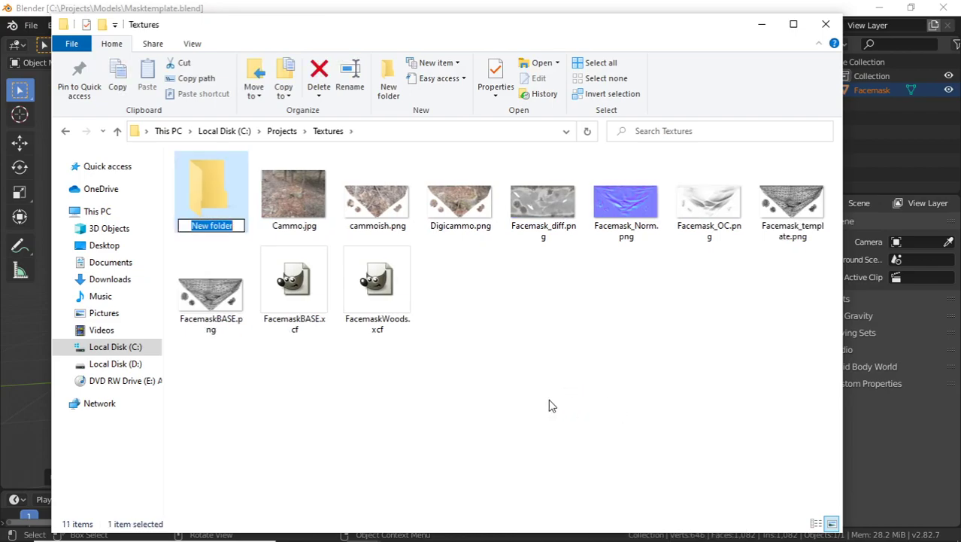
pyautogui.write('Digica')
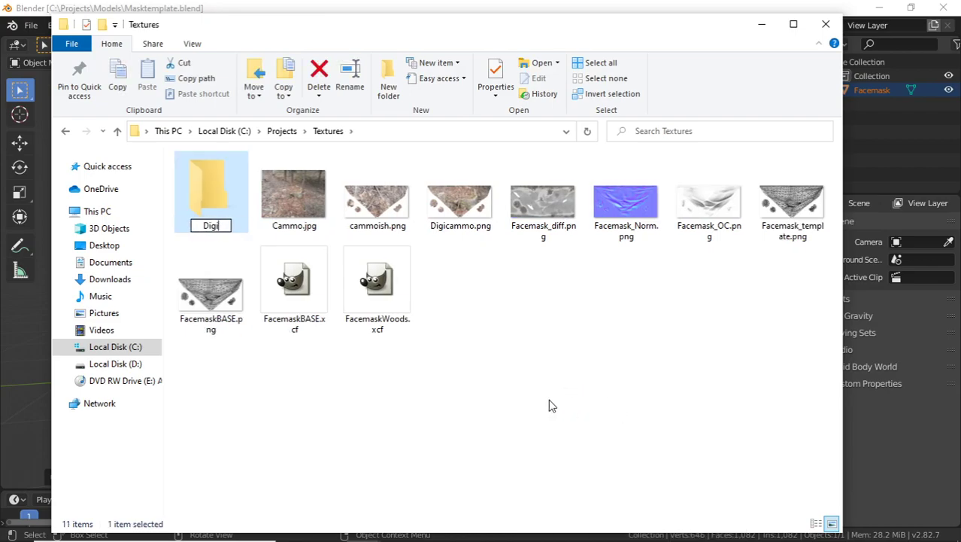
pyautogui.write('mmo')
pyautogui.press('BackSpace')
pyautogui.write('o')
pyautogui.press('Return')
# - View the Cammo.jpg photo, close it, and move the file into the Digicammo folder
pyautogui.doubleClick(289, 195)
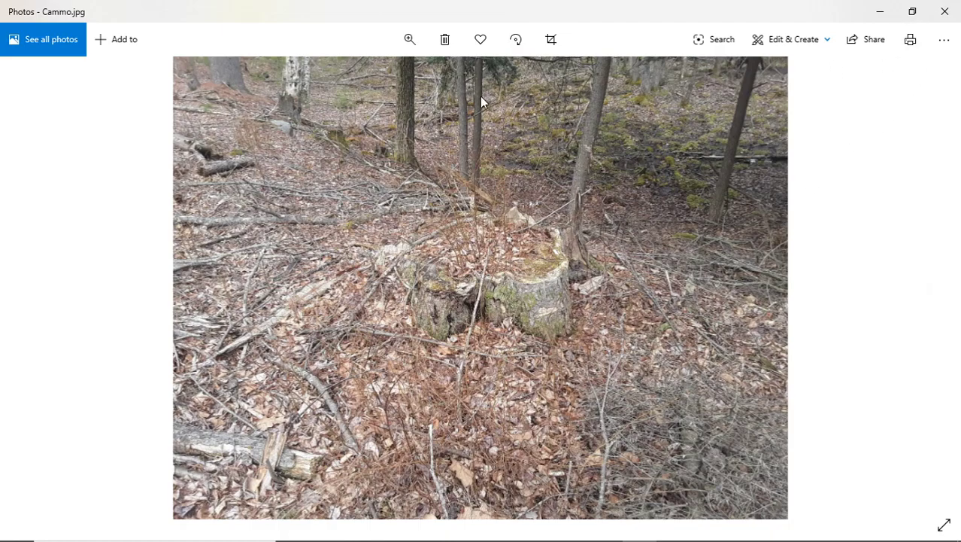
pyautogui.click(952, 9)
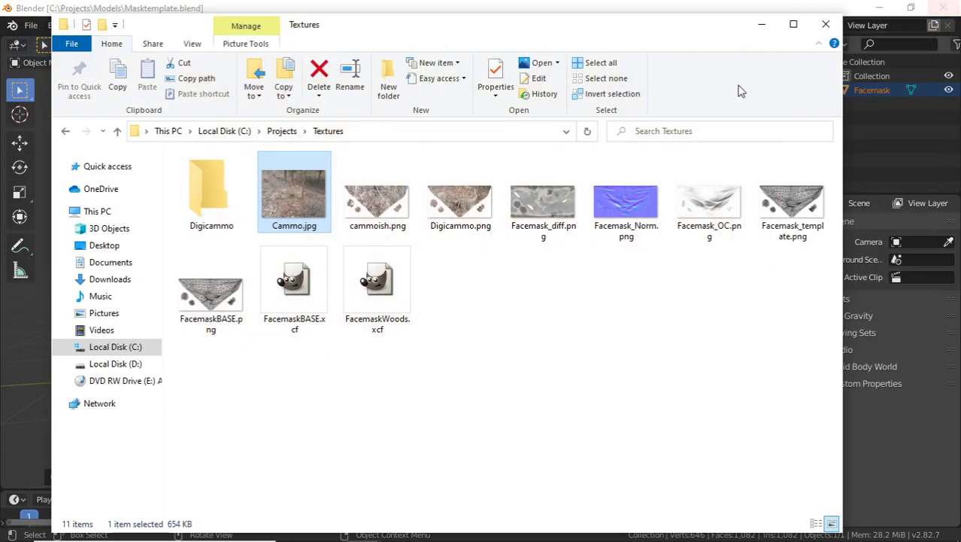
pyautogui.moveTo(300, 198); pyautogui.dragTo(201, 194)
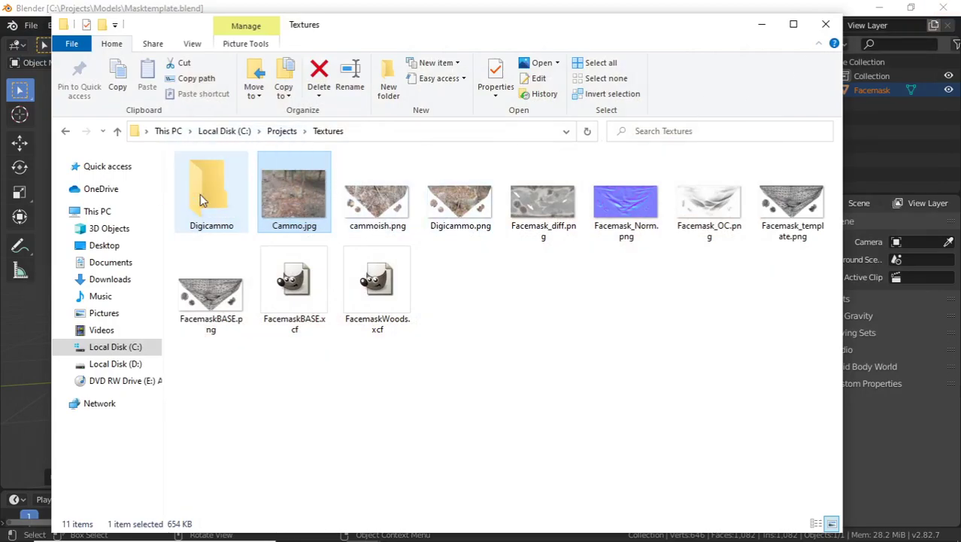
# - Delete cammoish.png, Digicammo.png, Facemask_template.png, FacemaskBASE.png, FacemaskBASE.xcf and FacemaskWoods.xcf from the Textures folder
pyautogui.moveTo(276, 160); pyautogui.dragTo(401, 222)
pyautogui.press('Delete')
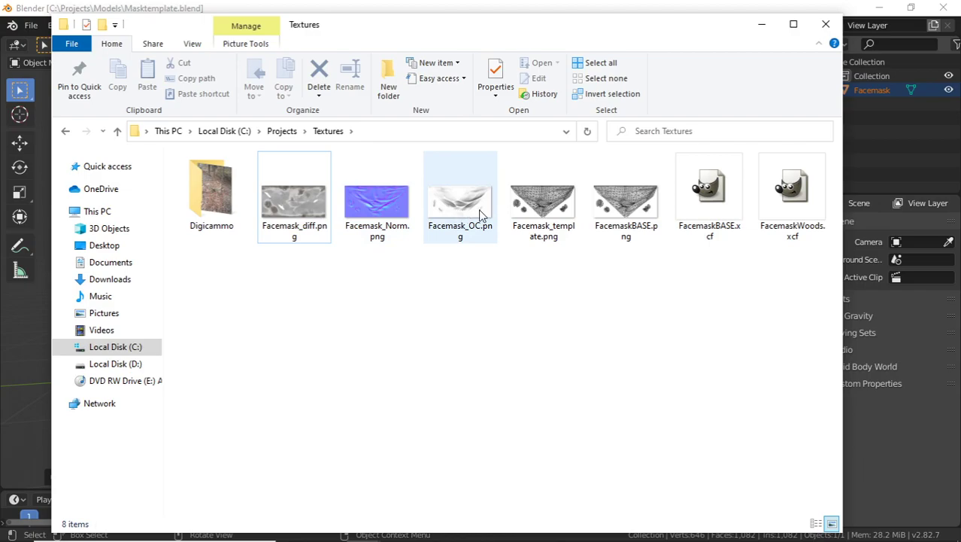
pyautogui.moveTo(522, 167); pyautogui.dragTo(835, 268)
pyautogui.press('Delete')
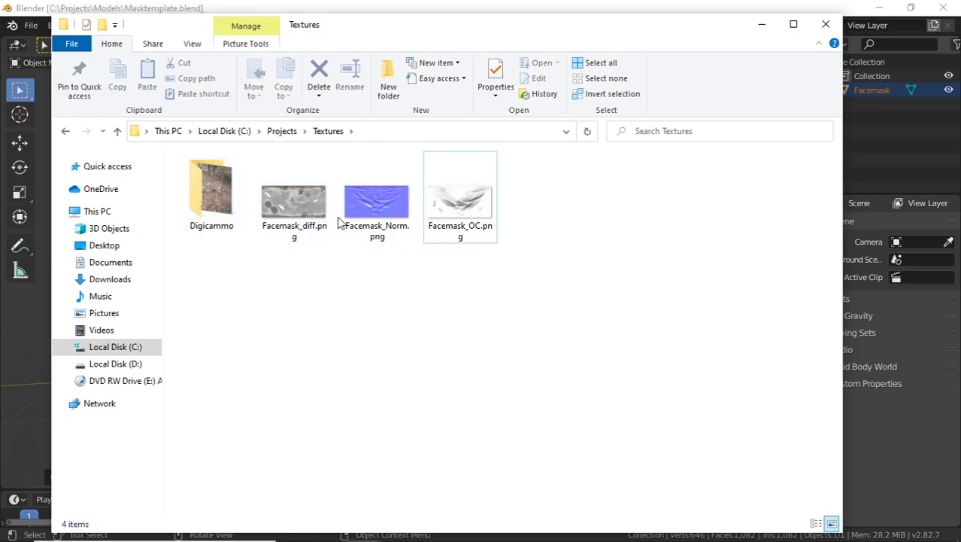
# - View the Facemask_diff.png texture, then close the image and the Textures folder window to return to Blender
pyautogui.click(212, 200)
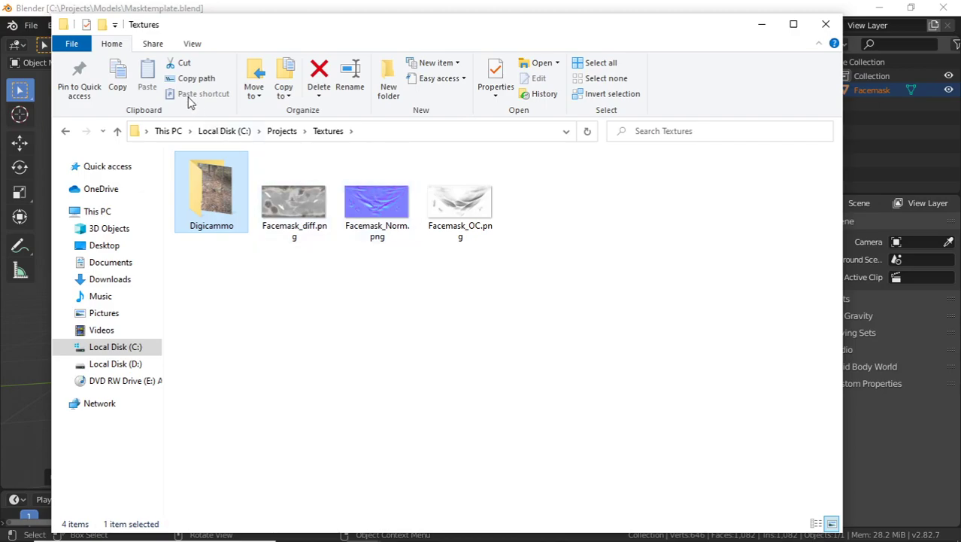
pyautogui.doubleClick(293, 209)
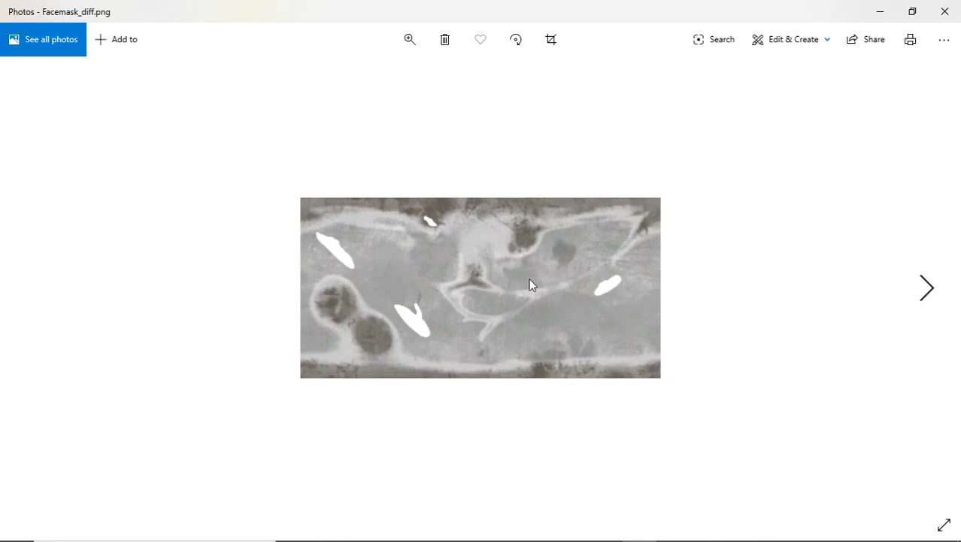
pyautogui.click(944, 12)
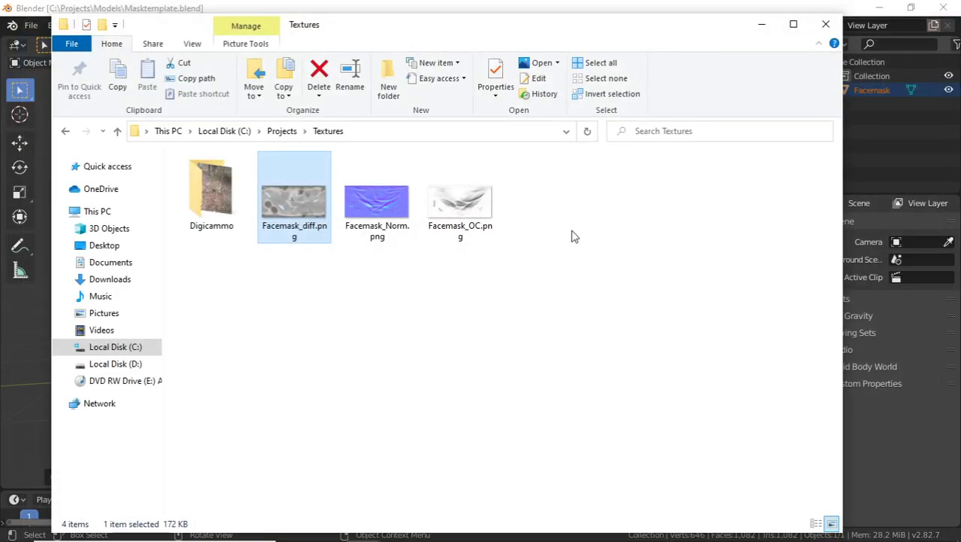
pyautogui.click(826, 24)
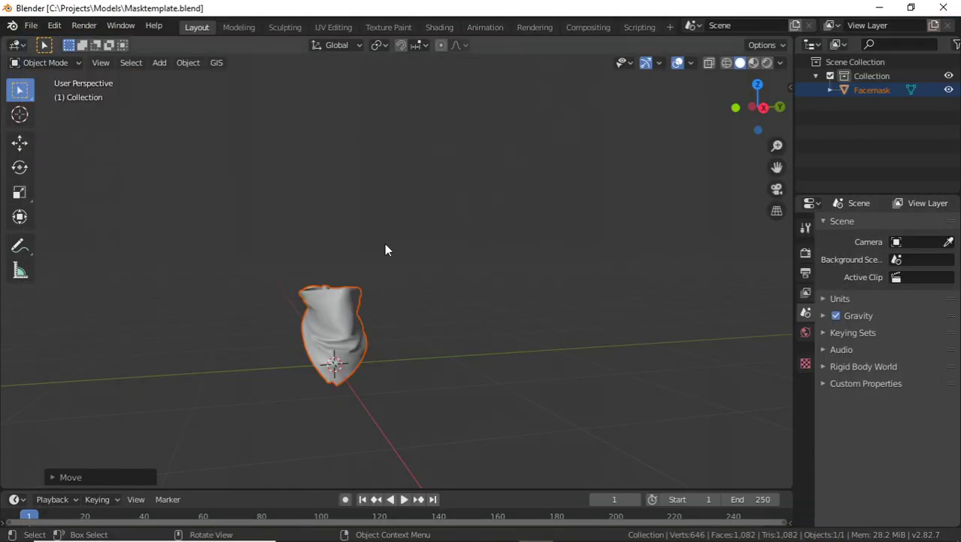
# - Select the facemask and rename its Default OBJ material to Cammo
pyautogui.click(355, 312)
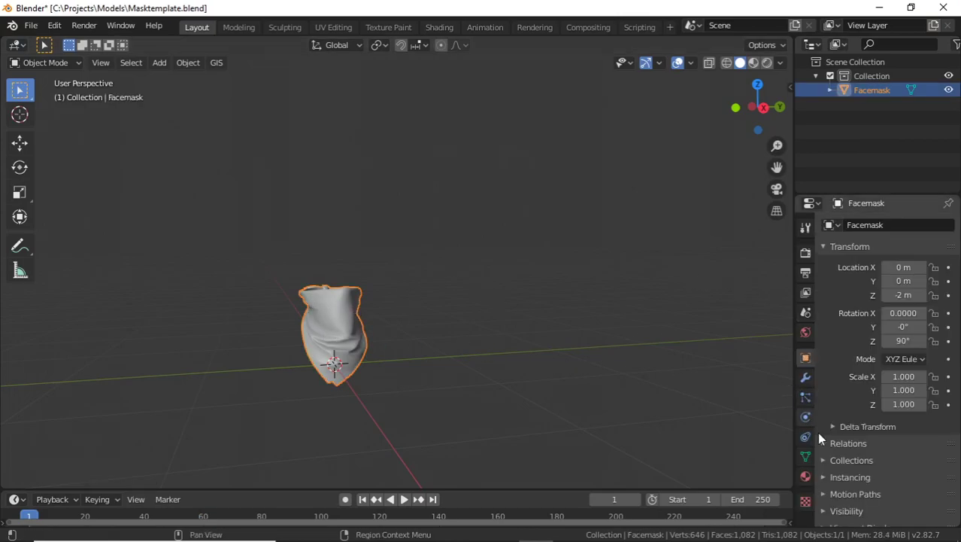
pyautogui.click(806, 477)
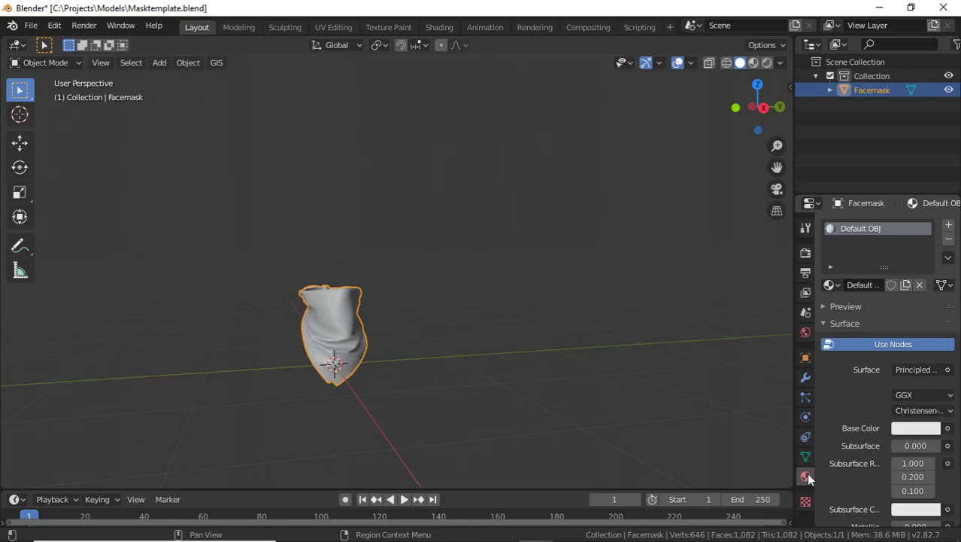
pyautogui.click(806, 501)
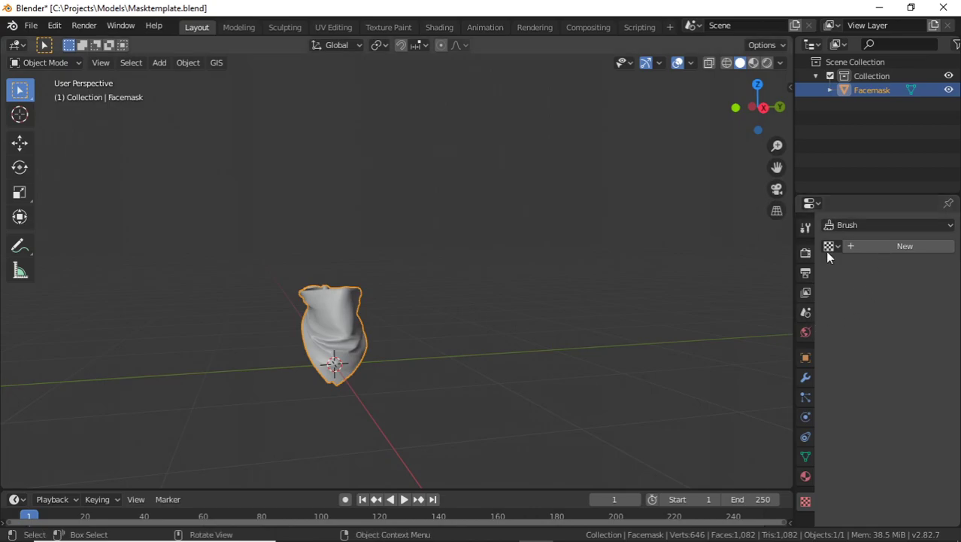
pyautogui.click(805, 476)
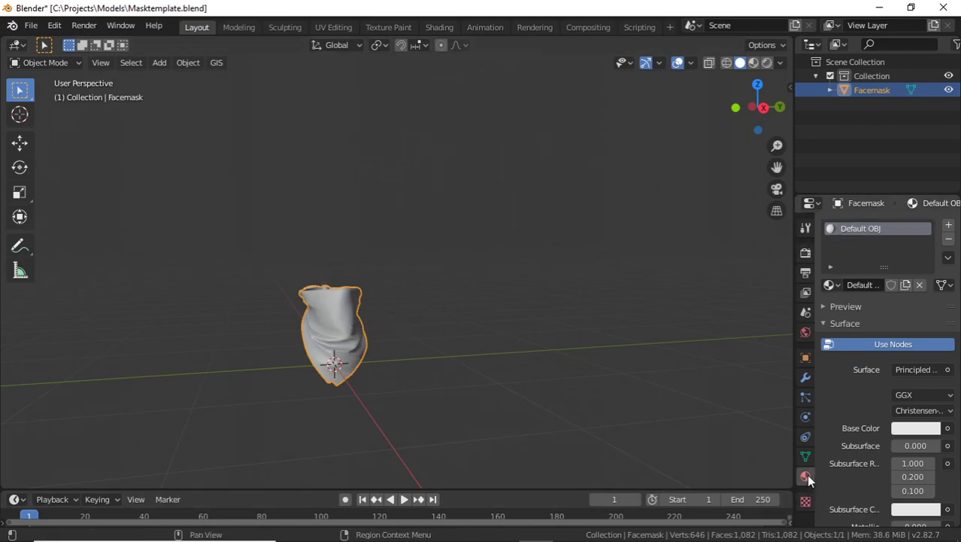
pyautogui.doubleClick(866, 226)
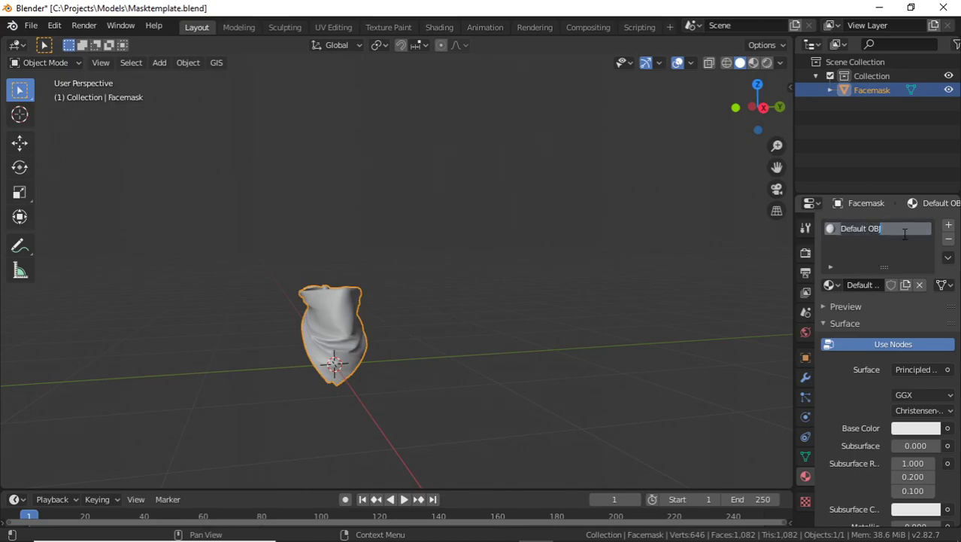
pyautogui.press('BackSpace')
pyautogui.write('Cammo')
pyautogui.press('Return')
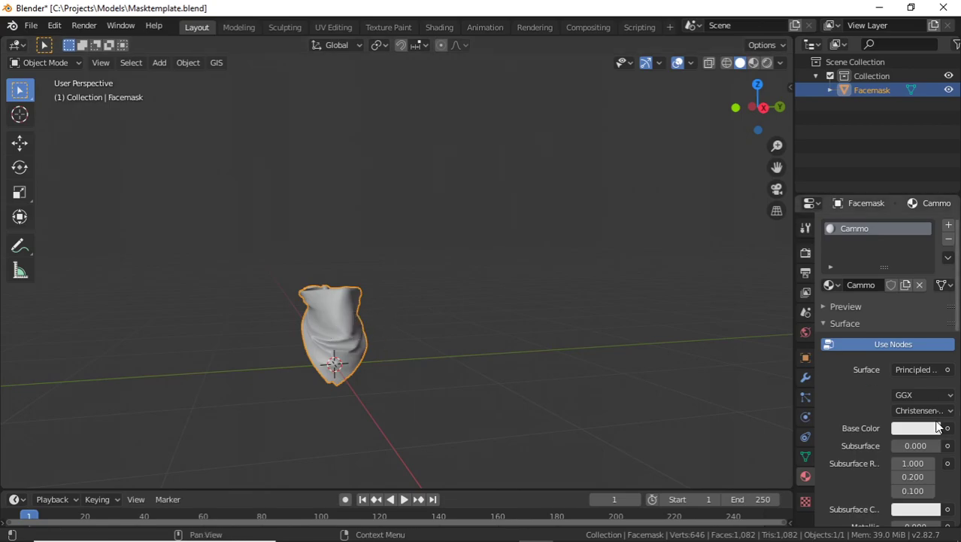
# - Assign an Image Texture to the Base Color of the Cammo material
pyautogui.click(948, 429)
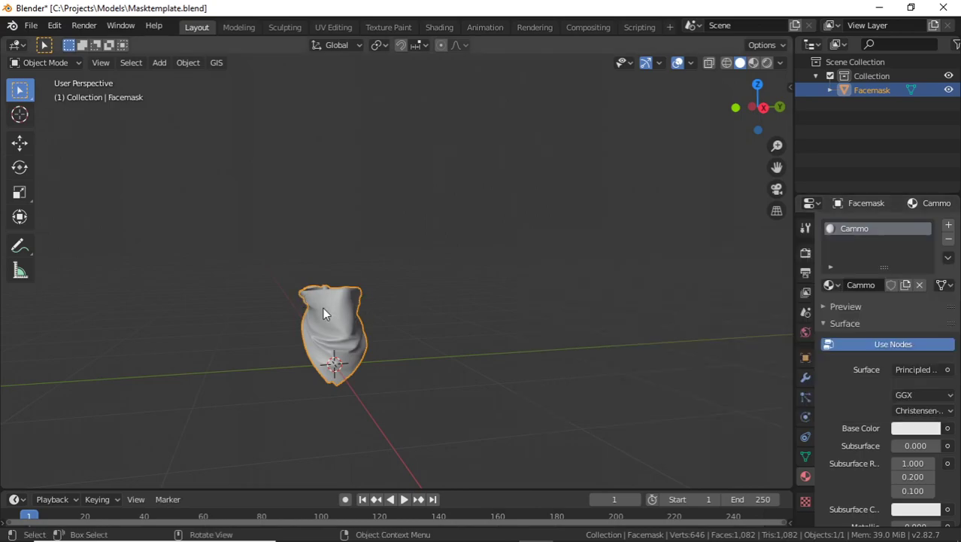
pyautogui.moveTo(322, 332); pyautogui.dragTo(450, 329, button='middle')
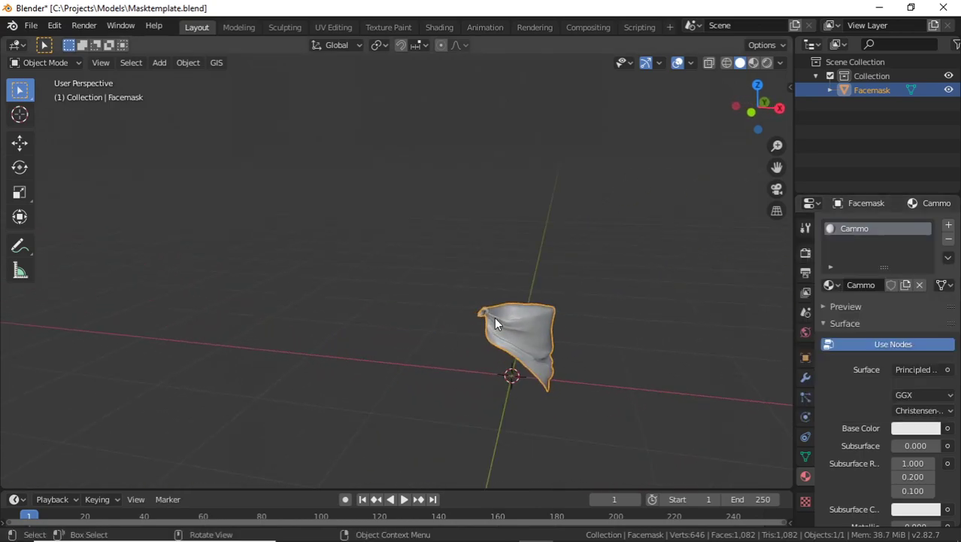
pyautogui.moveTo(546, 339); pyautogui.dragTo(450, 404, button='middle')
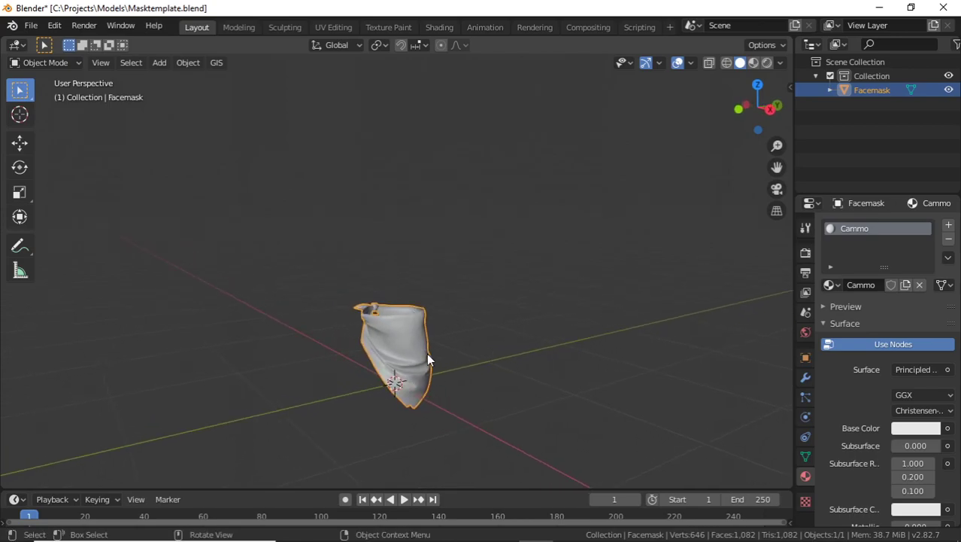
pyautogui.moveTo(425, 353); pyautogui.dragTo(421, 344, button='middle')
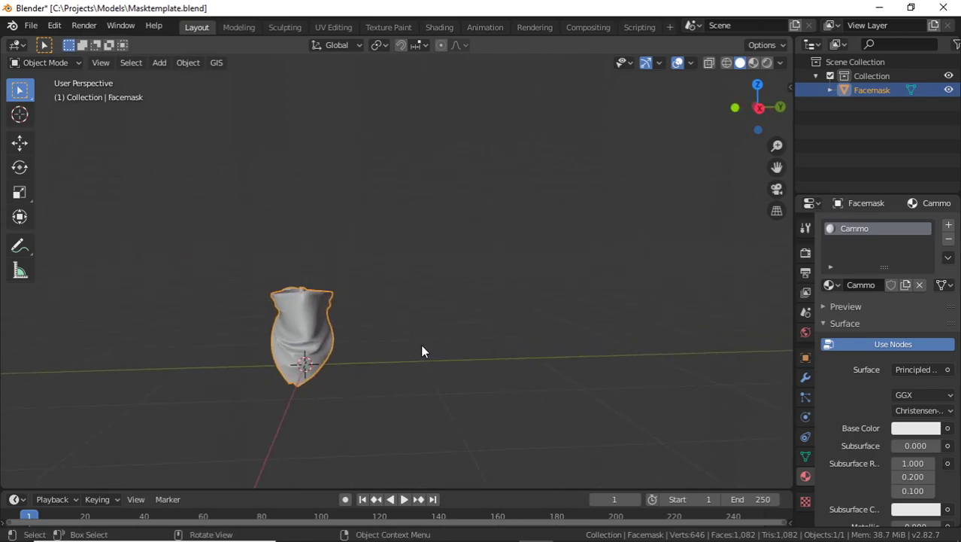
pyautogui.click(948, 428)
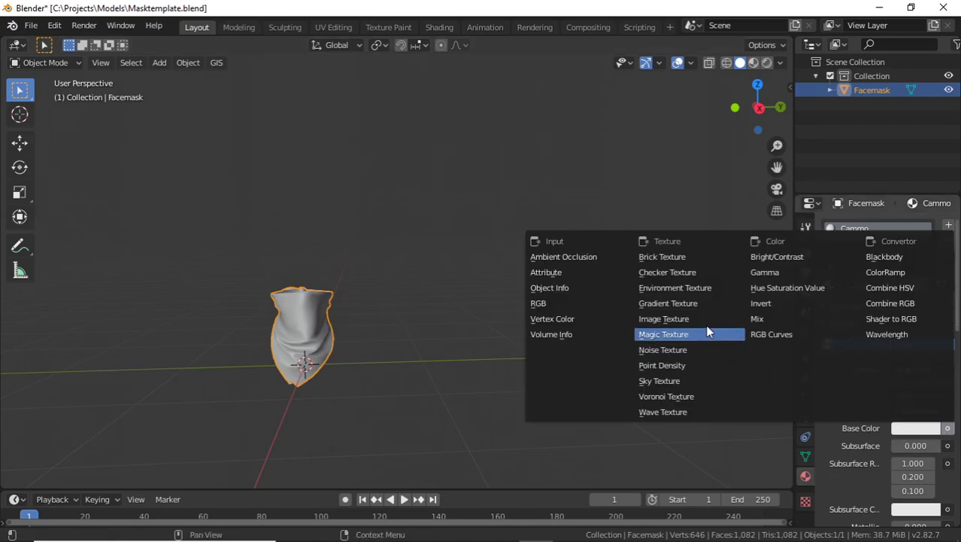
pyautogui.click(669, 317)
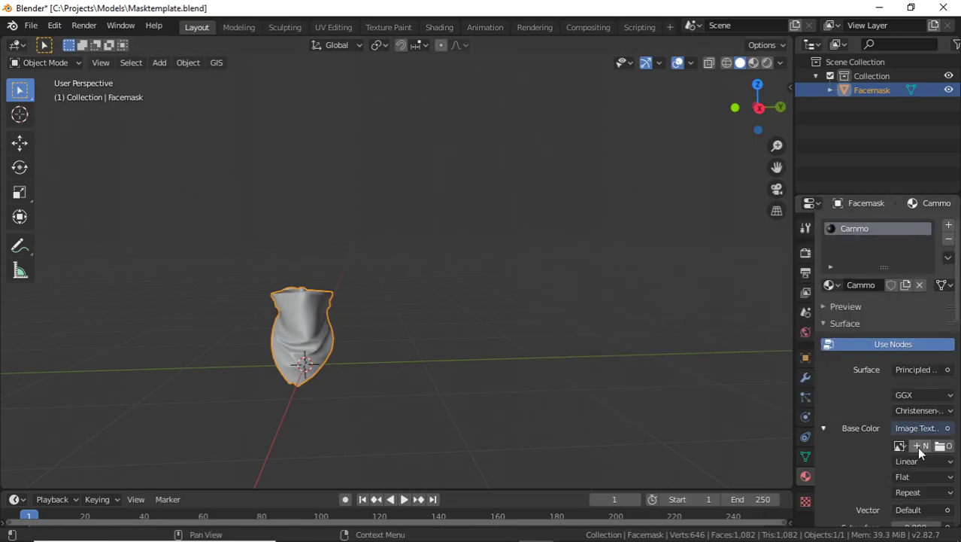
# - Widen the material properties area and load Facemask_diff.png from the Projects Textures folder as the Base Color image
pyautogui.moveTo(793, 432); pyautogui.dragTo(701, 433)
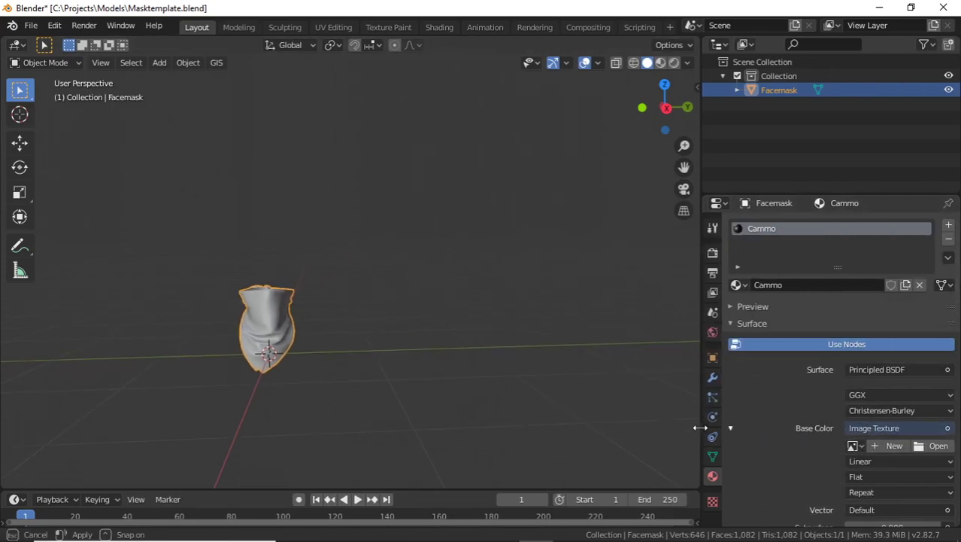
pyautogui.click(924, 446)
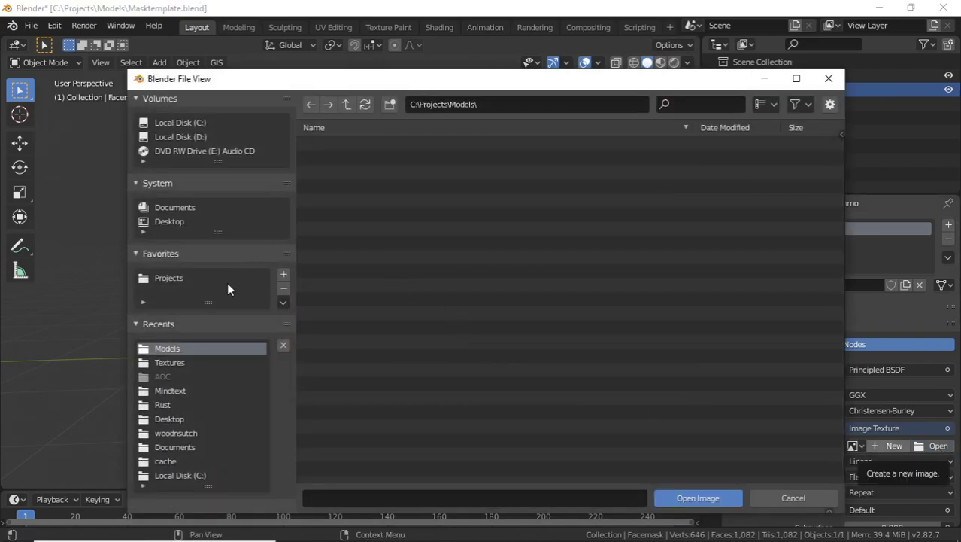
pyautogui.click(167, 277)
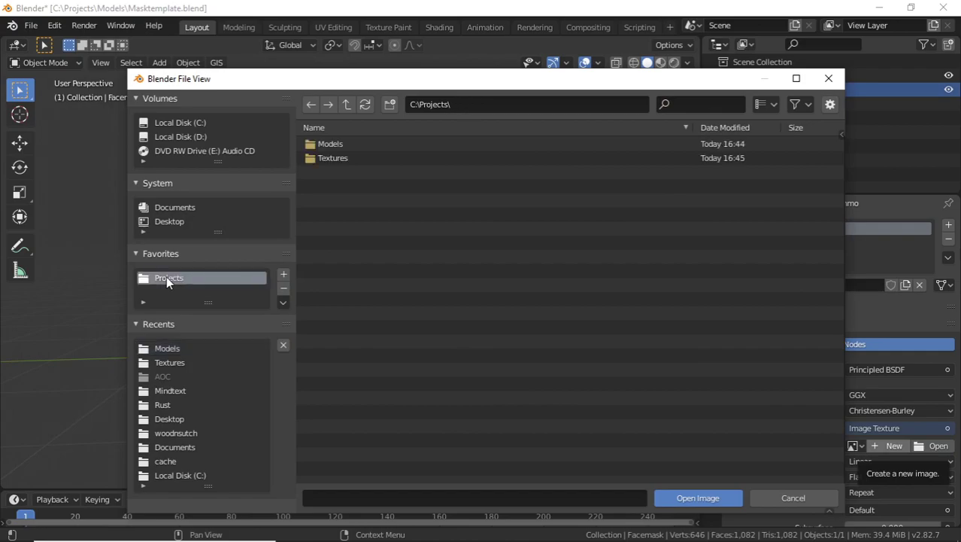
pyautogui.doubleClick(339, 158)
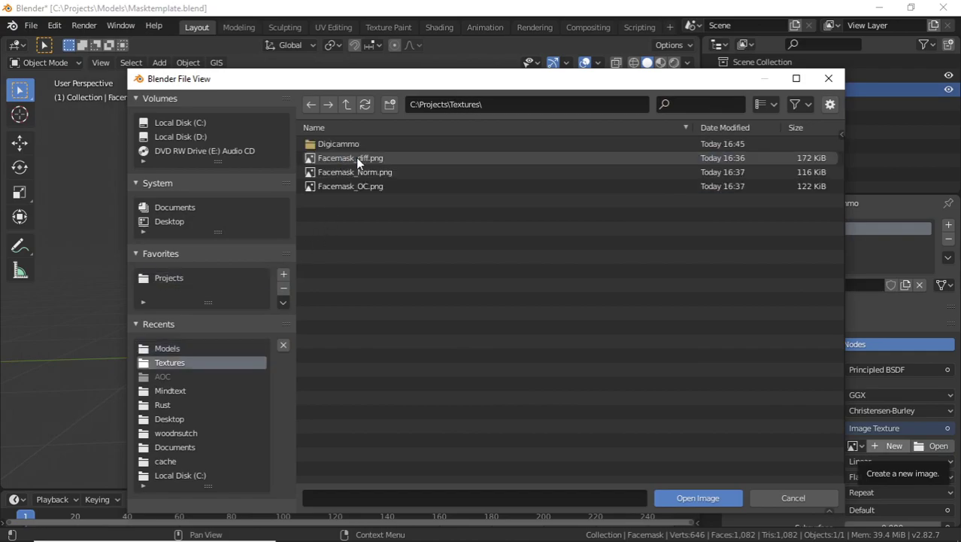
pyautogui.doubleClick(356, 157)
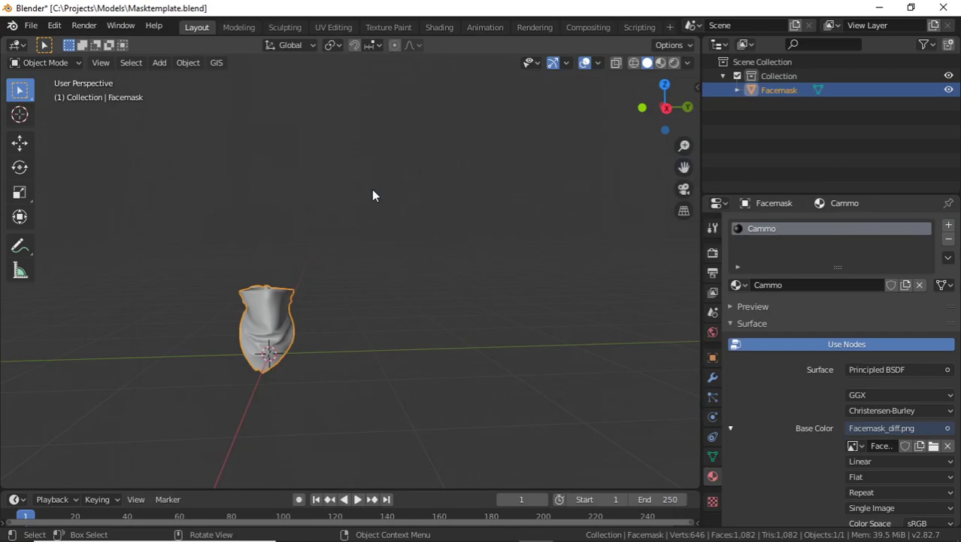
# - Switch the viewport shading to Material Preview and examine the diffuse texture on the facemask from several angles
pyautogui.press('z')
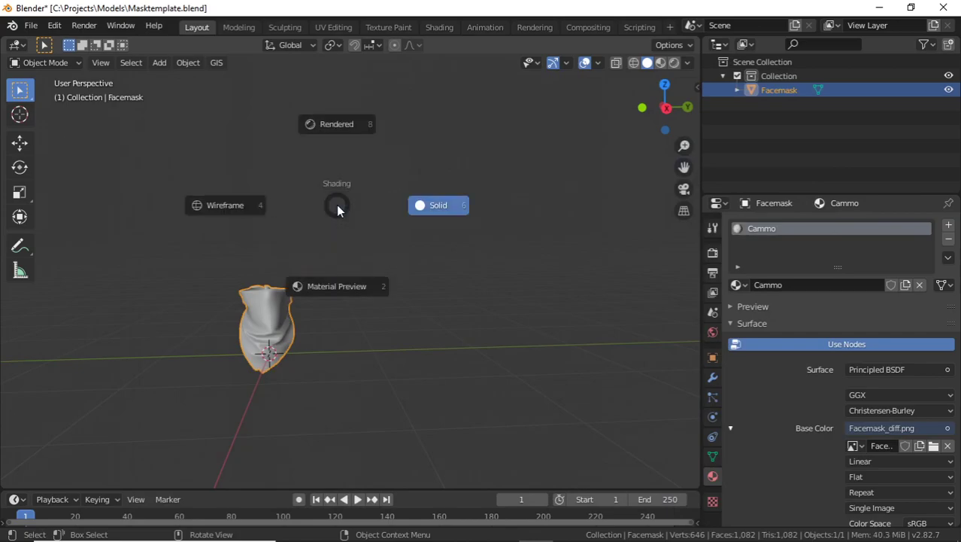
pyautogui.click(336, 282)
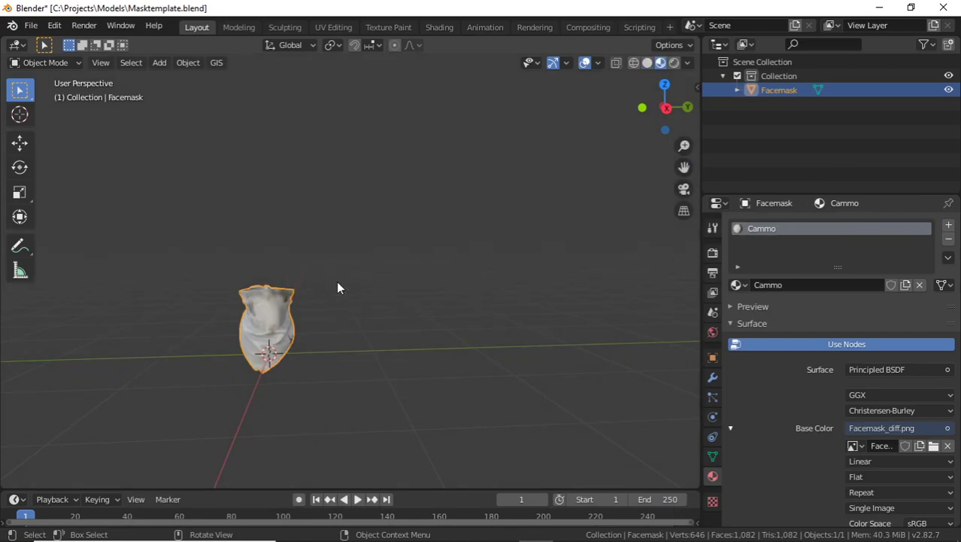
pyautogui.moveTo(336, 289); pyautogui.dragTo(439, 268, button='middle')
pyautogui.moveTo(547, 272); pyautogui.dragTo(504, 275, button='middle')
pyautogui.click(432, 269)
pyautogui.click(331, 290)
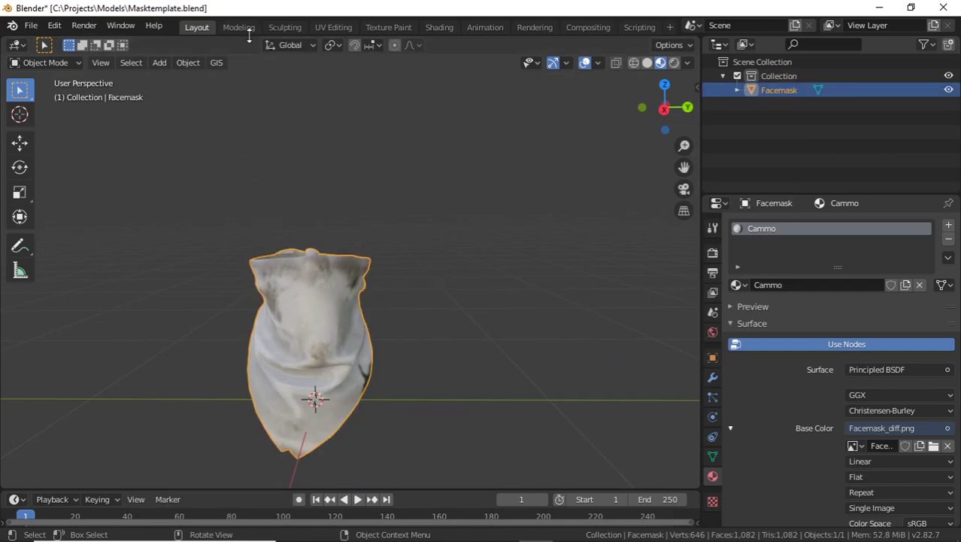
# - Switch to the UV Editing workspace and select the entire facemask mesh to display its full UV layout over the texture
pyautogui.click(334, 27)
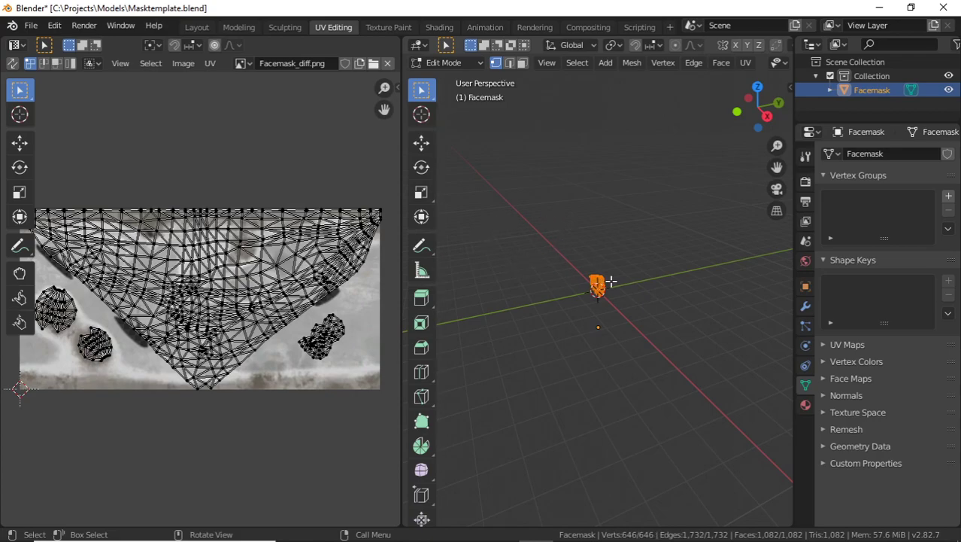
pyautogui.click(611, 281)
pyautogui.moveTo(574, 254); pyautogui.dragTo(646, 327)
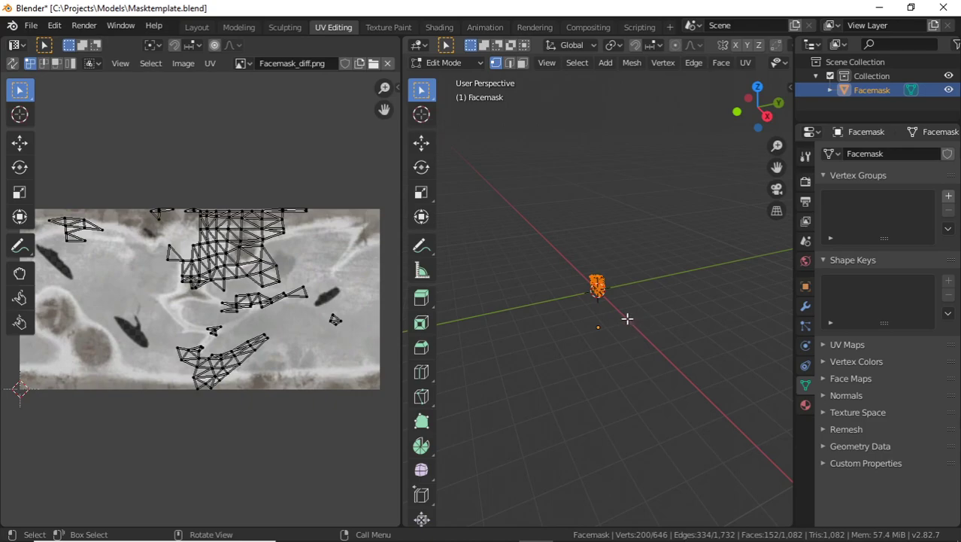
pyautogui.scroll(6, 614, 301)
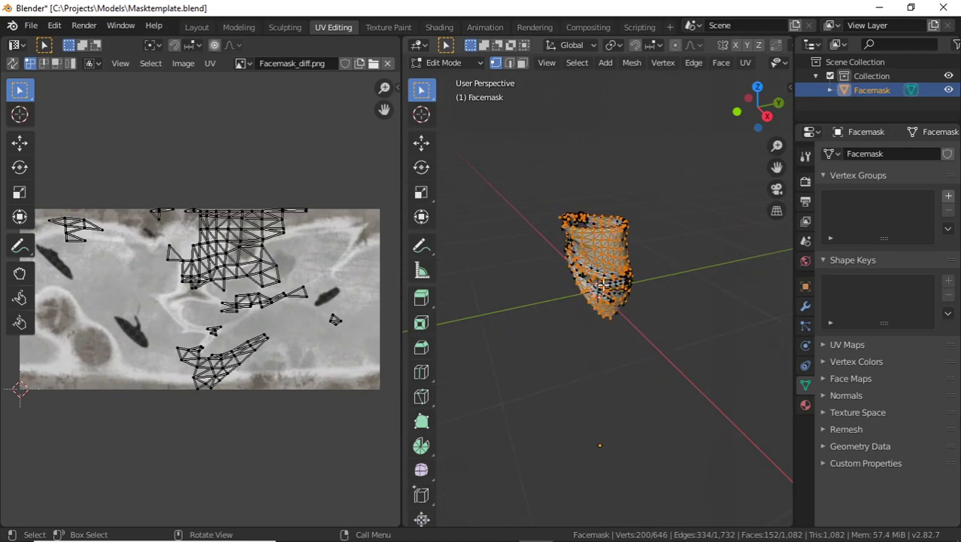
pyautogui.moveTo(526, 175); pyautogui.dragTo(677, 375)
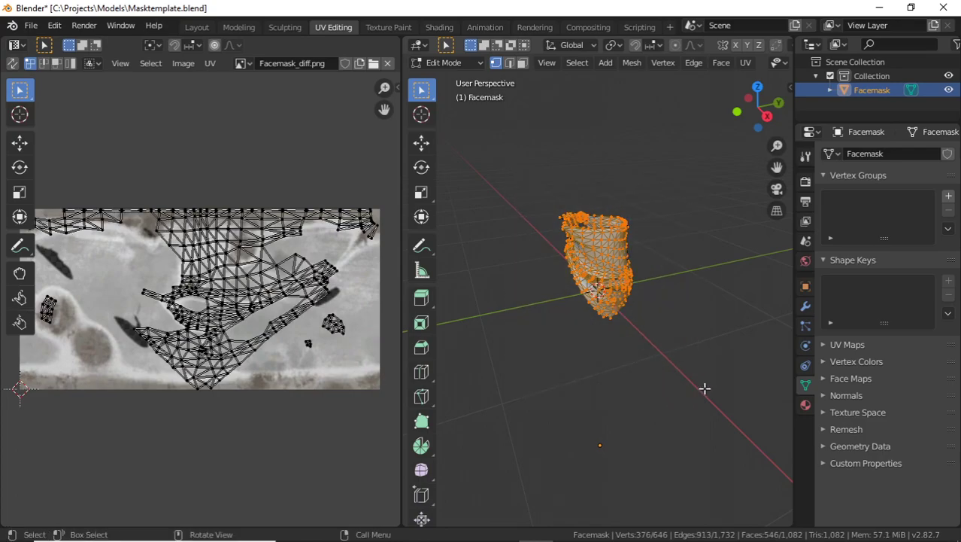
pyautogui.hotkey('alt', 'a')
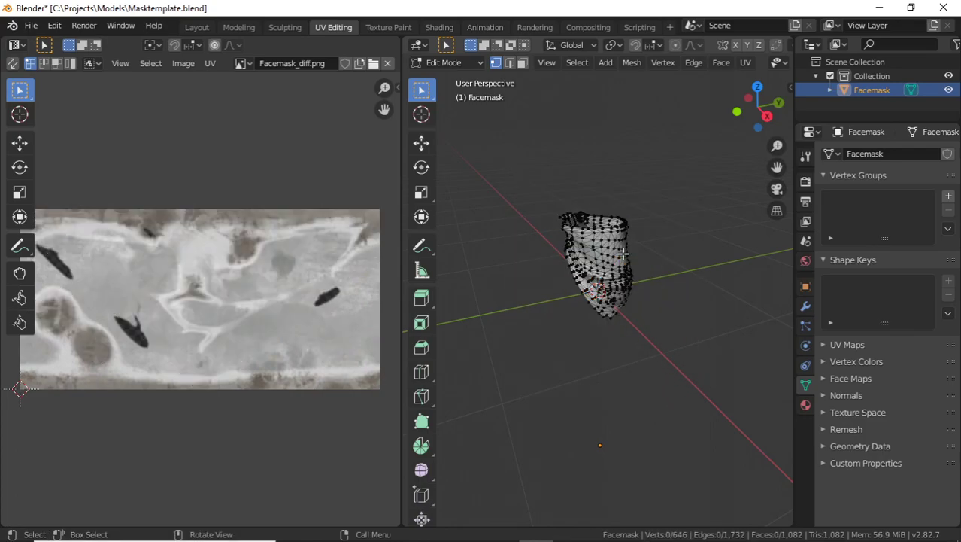
pyautogui.press('a')
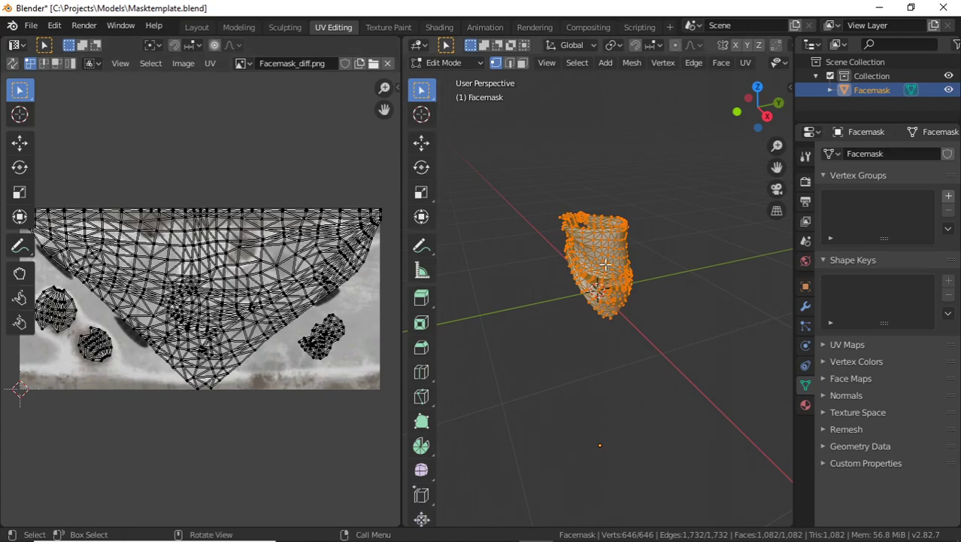
# - Return to Object Mode, deselect and reselect the facemask, and re-enter Edit Mode with the whole mesh selected
pyautogui.press('Tab')
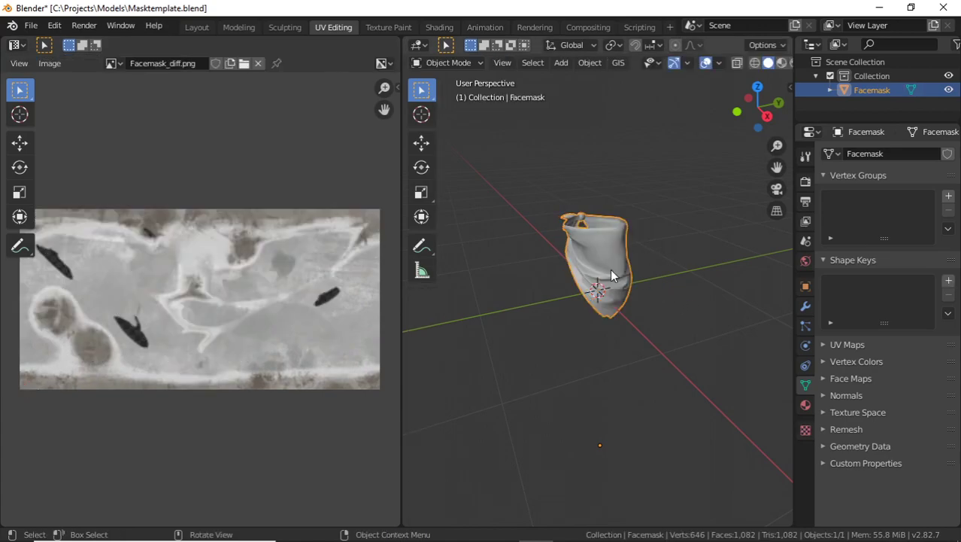
pyautogui.click(687, 254)
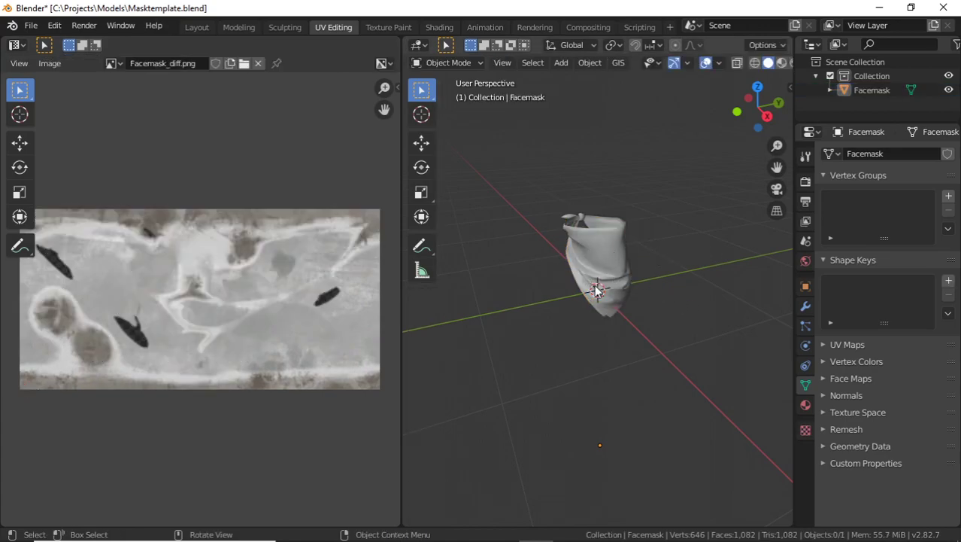
pyautogui.click(609, 248)
pyautogui.click(686, 257)
pyautogui.click(605, 243)
pyautogui.press('Tab')
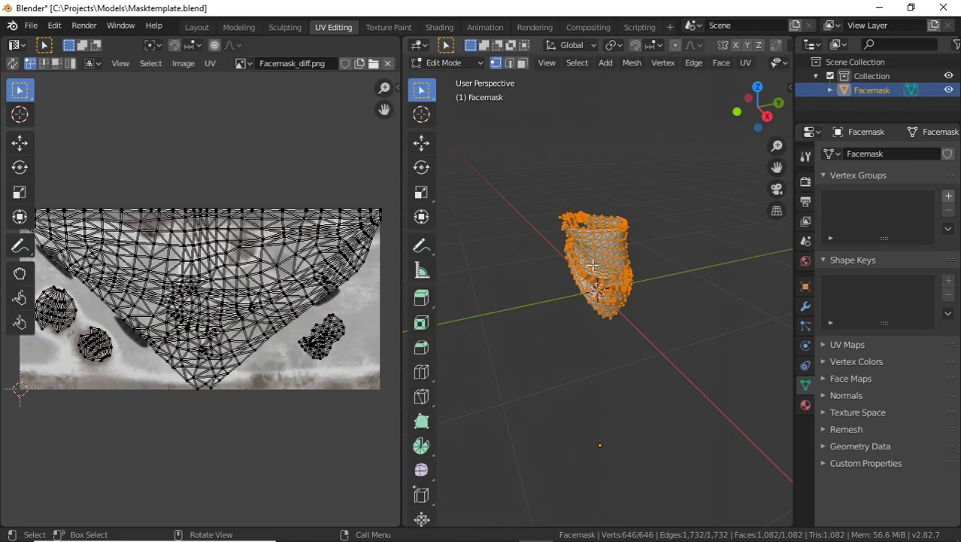
pyautogui.click(644, 239)
pyautogui.press('a')
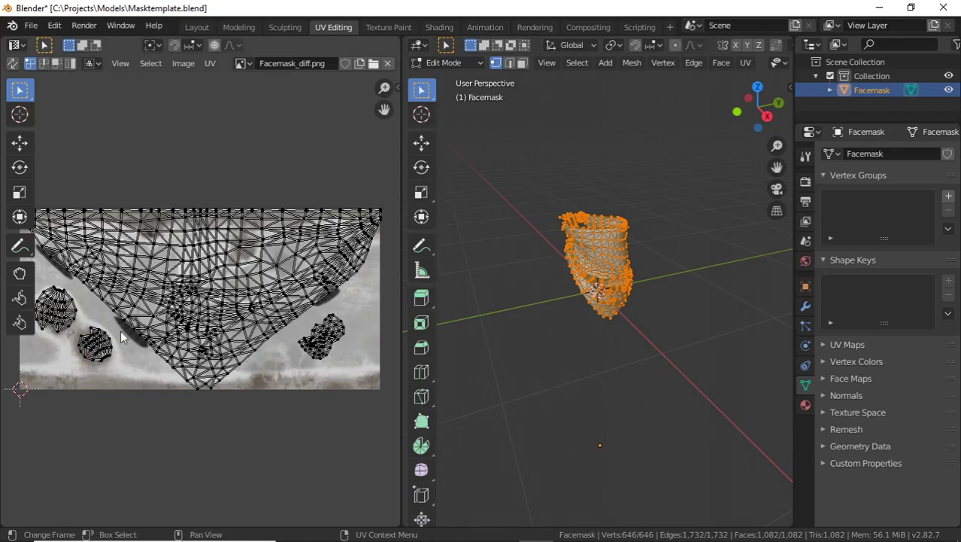
# - Examine the facemask mesh in the top, front and right orthographic views
pyautogui.moveTo(557, 215); pyautogui.dragTo(525, 175, button='middle')
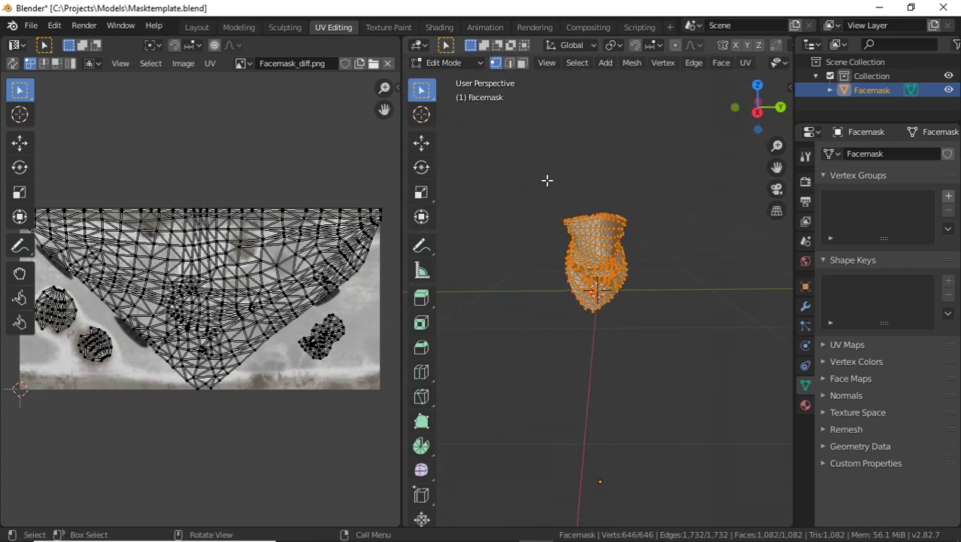
pyautogui.press('KP_7')
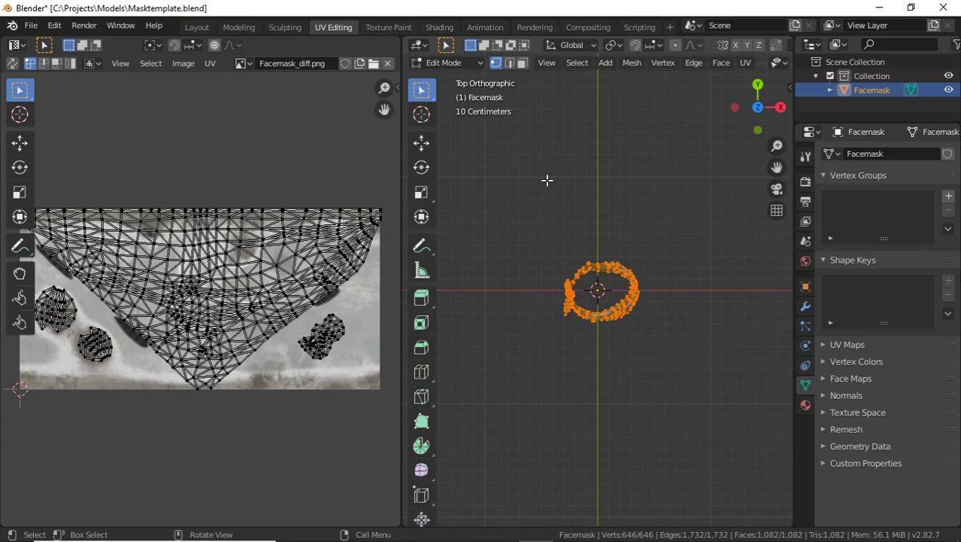
pyautogui.press('1')
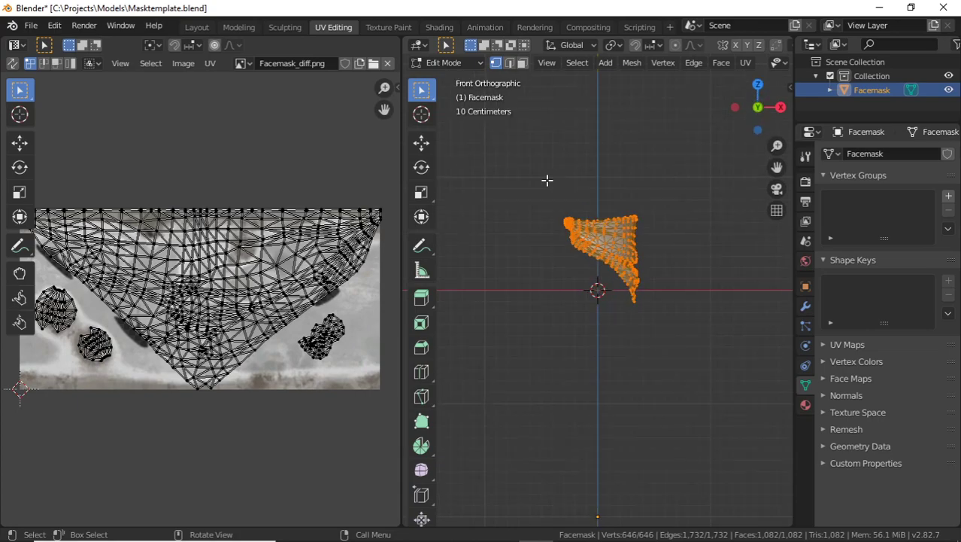
pyautogui.press('3')
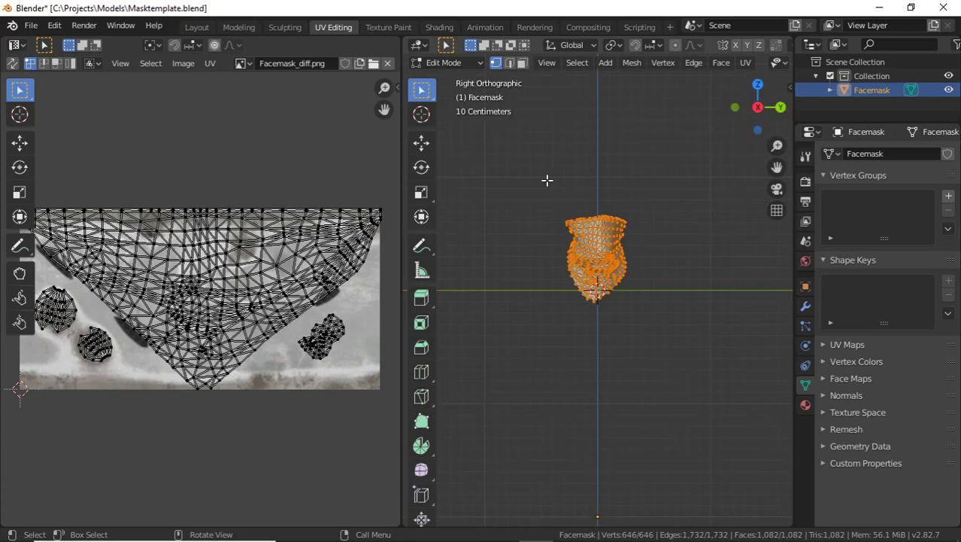
pyautogui.press('1')
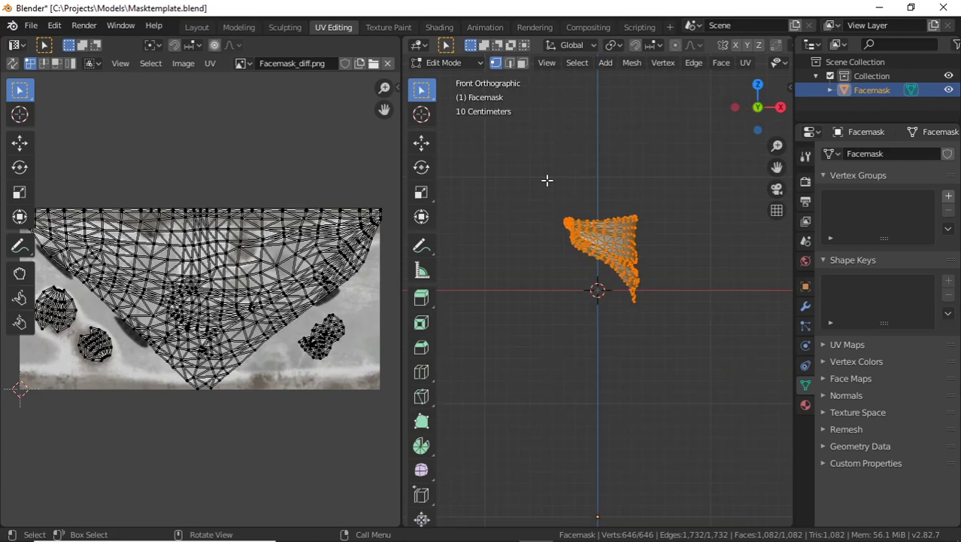
# - Cycle the fully selected facemask through the right, top and front orthographic views to compare its shape from each side
pyautogui.press('3')
pyautogui.press('7')
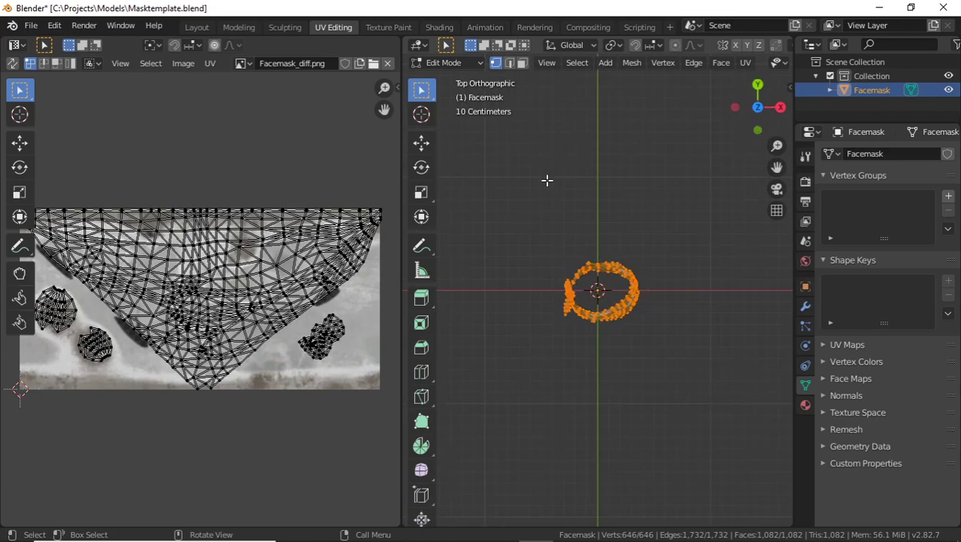
pyautogui.press('1')
pyautogui.press('3')
pyautogui.press('7')
pyautogui.press('1')
pyautogui.press('3')
pyautogui.press('1')
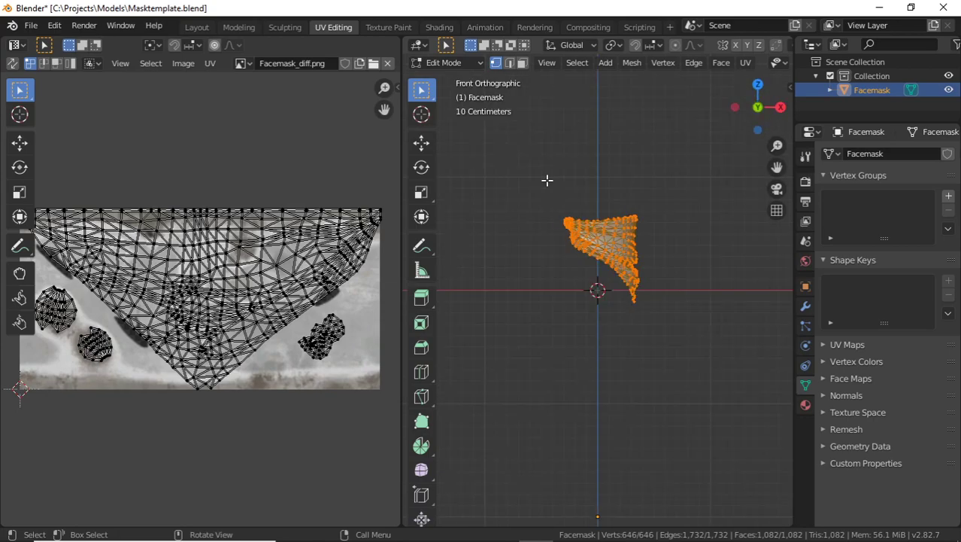
# - Deselect the whole mesh and show it in Wireframe shading from the top orthographic view
pyautogui.hotkey('alt', 'a')
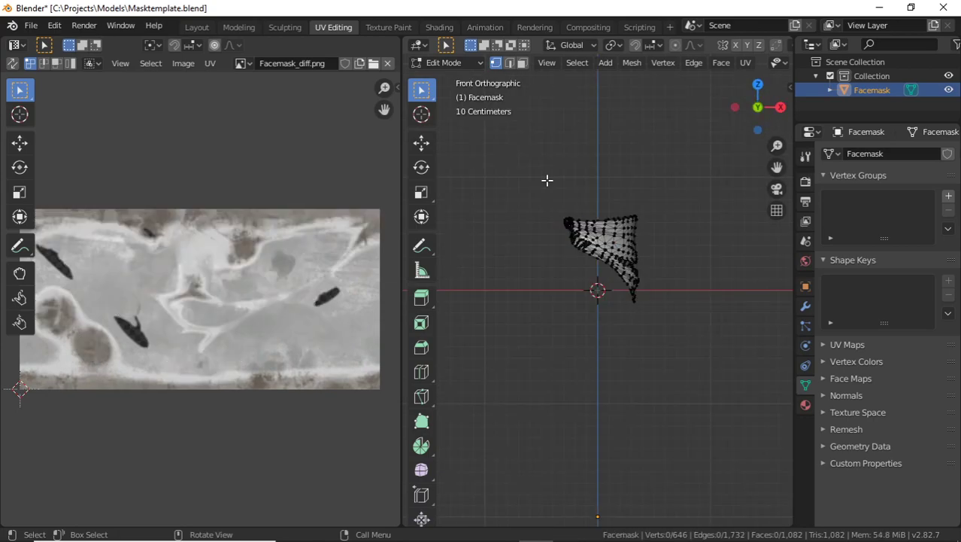
pyautogui.scroll(5, 632, 272)
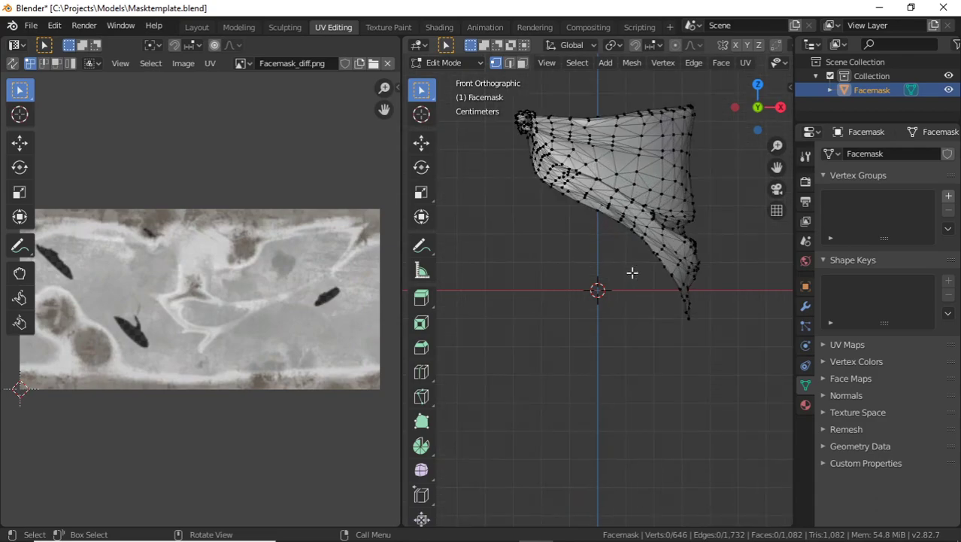
pyautogui.press('3')
pyautogui.press('7')
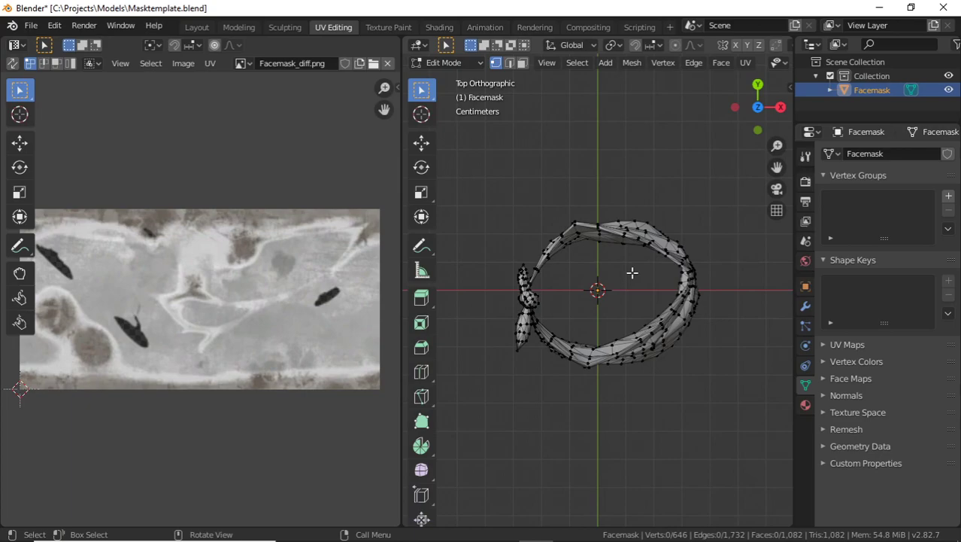
pyautogui.press('z')
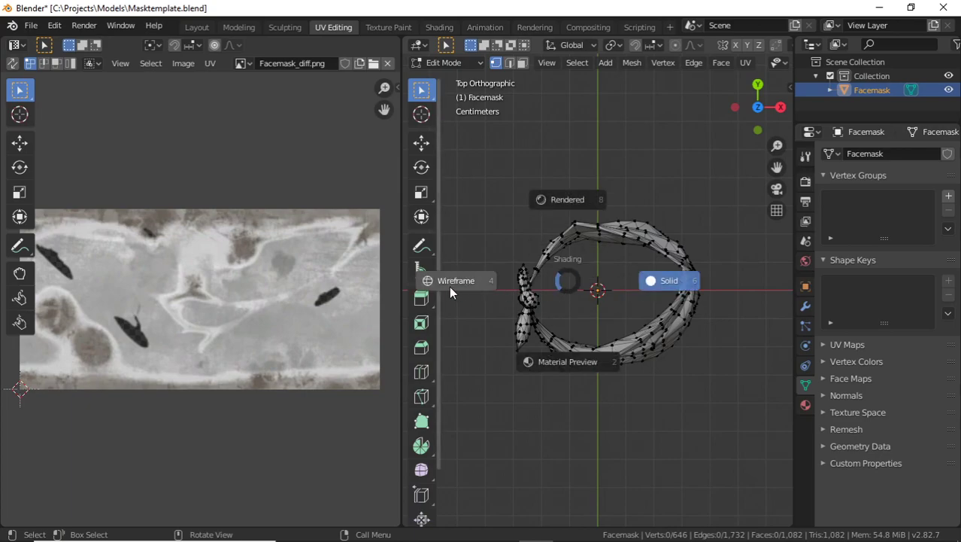
pyautogui.click(458, 282)
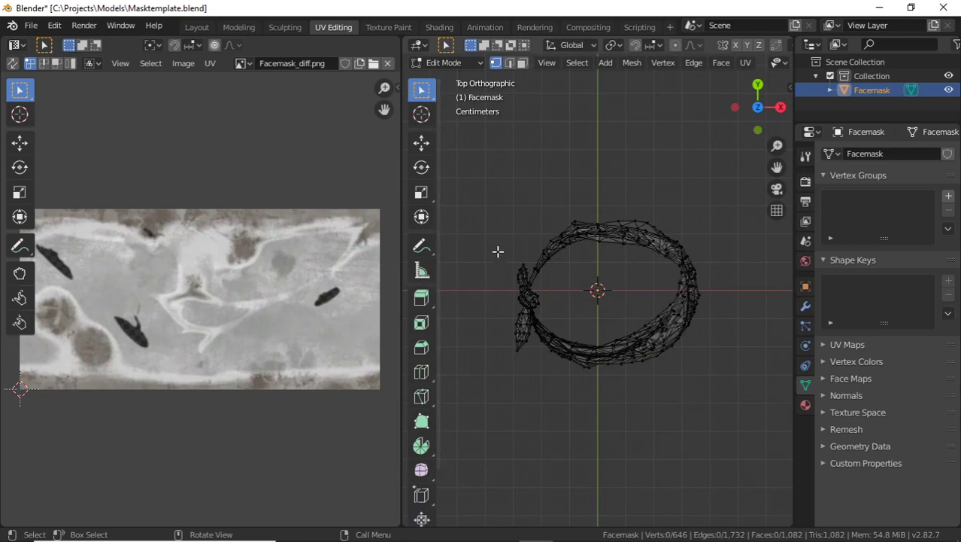
# - Box-select each tail of the bandana knot in turn and examine where its vertices fall in the UV layout
pyautogui.moveTo(498, 245); pyautogui.dragTo(535, 295)
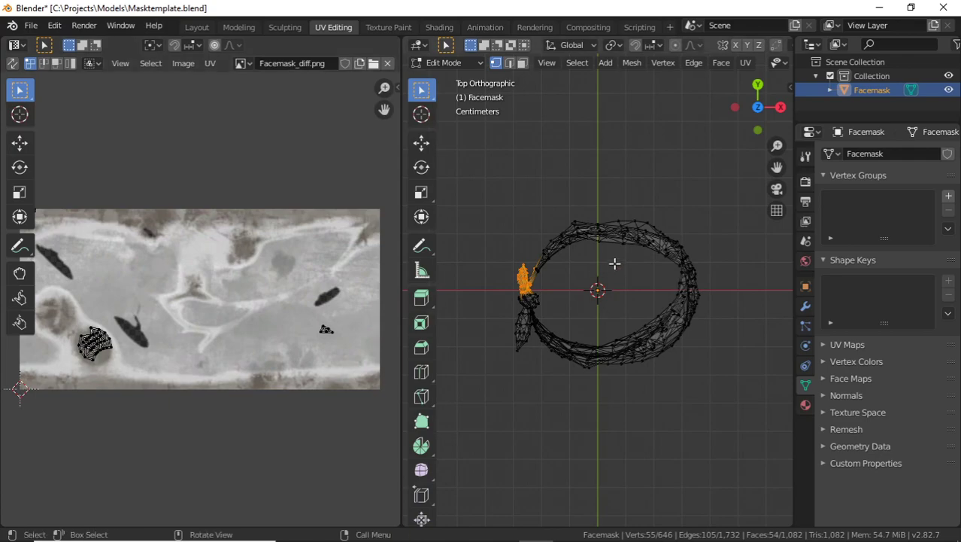
pyautogui.moveTo(495, 304); pyautogui.dragTo(536, 358)
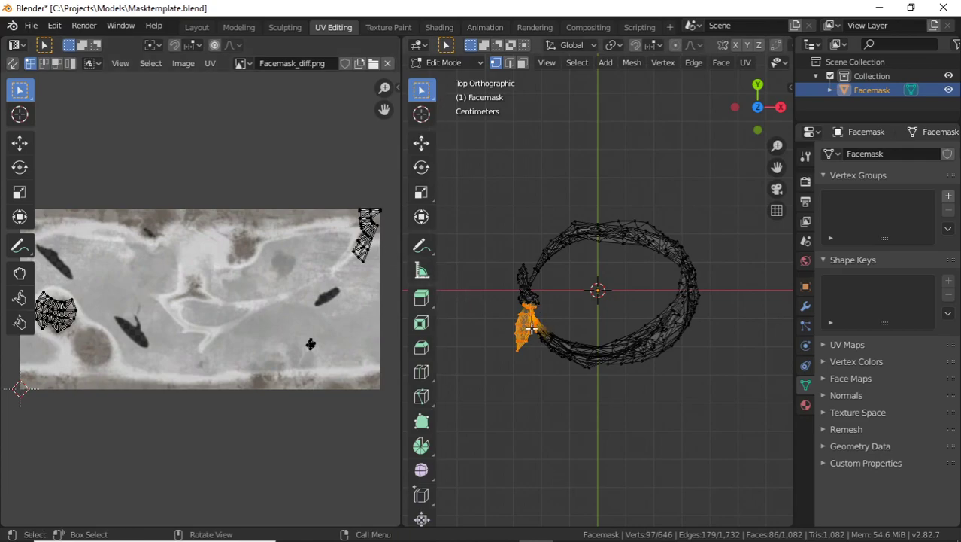
pyautogui.moveTo(532, 322); pyautogui.dragTo(594, 278, button='middle')
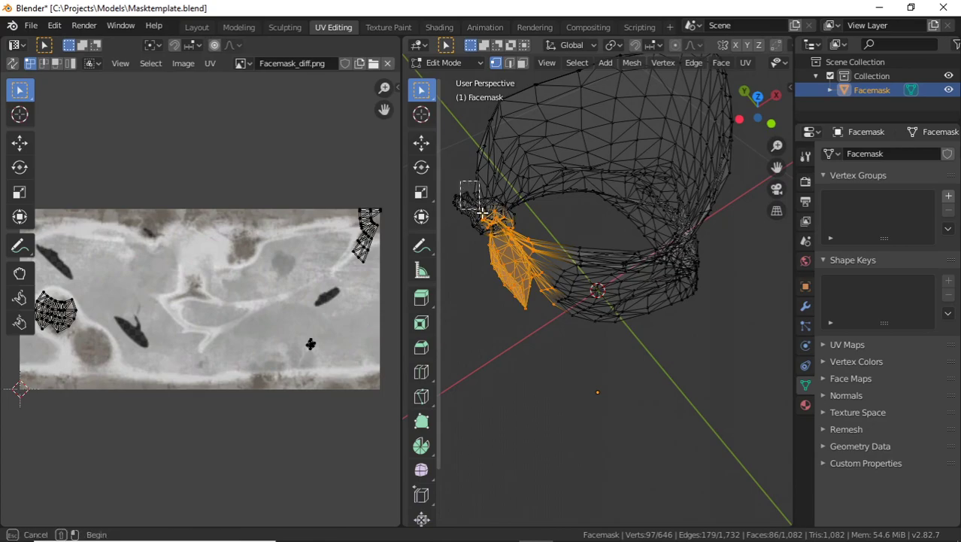
pyautogui.moveTo(460, 179); pyautogui.dragTo(534, 244)
pyautogui.moveTo(452, 170); pyautogui.dragTo(589, 342)
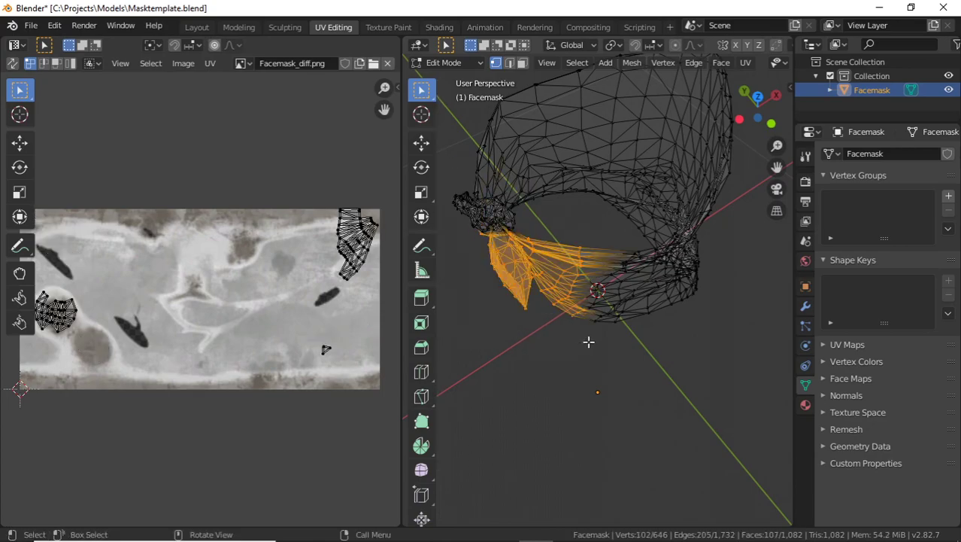
# - Extend the vertex selection over the knot and the side of the mask to inspect its UV islands, then clear the selection
pyautogui.keyDown('shift'); pyautogui.moveTo(465, 204); pyautogui.dragTo(531, 261); pyautogui.keyUp('shift')
pyautogui.moveTo(501, 283); pyautogui.dragTo(515, 217, button='middle')
pyautogui.keyDown('shift'); pyautogui.moveTo(506, 210); pyautogui.dragTo(597, 275); pyautogui.keyUp('shift')
pyautogui.moveTo(597, 274); pyautogui.dragTo(483, 245, button='middle')
pyautogui.keyDown('shift'); pyautogui.moveTo(585, 97); pyautogui.dragTo(671, 176); pyautogui.keyUp('shift')
pyautogui.keyDown('shift'); pyautogui.moveTo(516, 121); pyautogui.dragTo(599, 167); pyautogui.keyUp('shift')
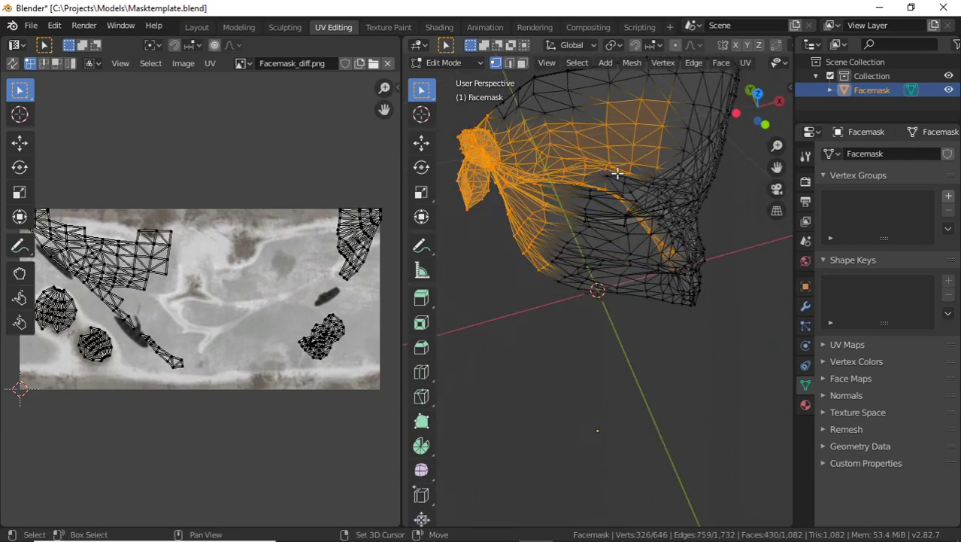
pyautogui.press('a')
pyautogui.press('a')
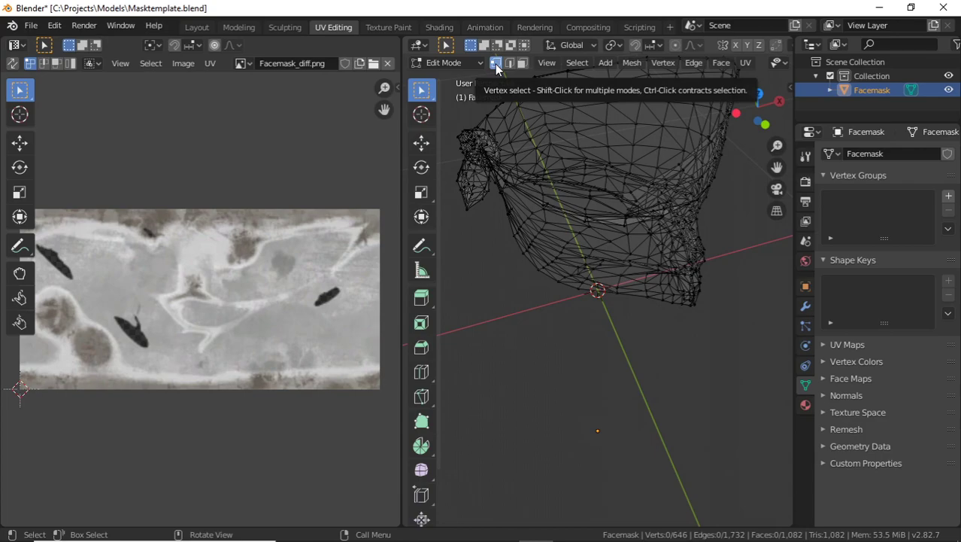
# - Try picking single vertices on the mesh, then switch to edge select mode and pick one edge below the fold
pyautogui.click(566, 212)
pyautogui.click(591, 191)
pyautogui.click(509, 64)
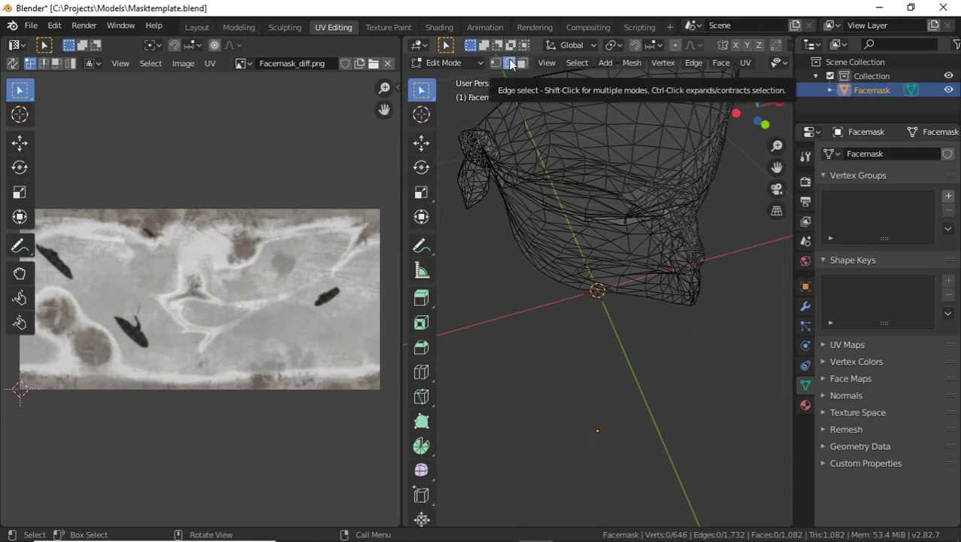
pyautogui.click(546, 230)
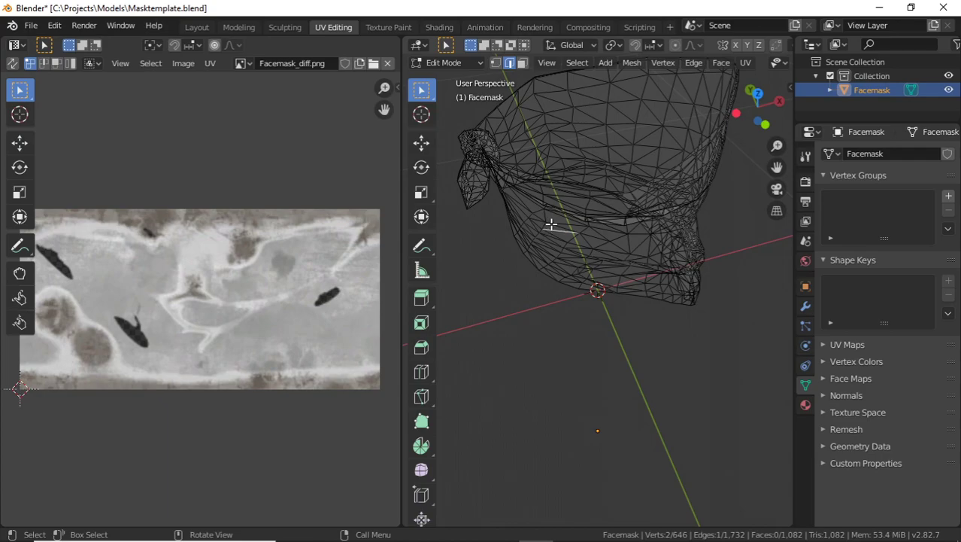
# - Switch to face select mode and pick individual faces near the mask's upper edge
pyautogui.click(522, 62)
pyautogui.click(587, 115)
pyautogui.click(590, 108)
pyautogui.click(581, 94)
pyautogui.click(593, 96)
pyautogui.click(595, 113)
pyautogui.click(581, 102)
pyautogui.click(593, 91)
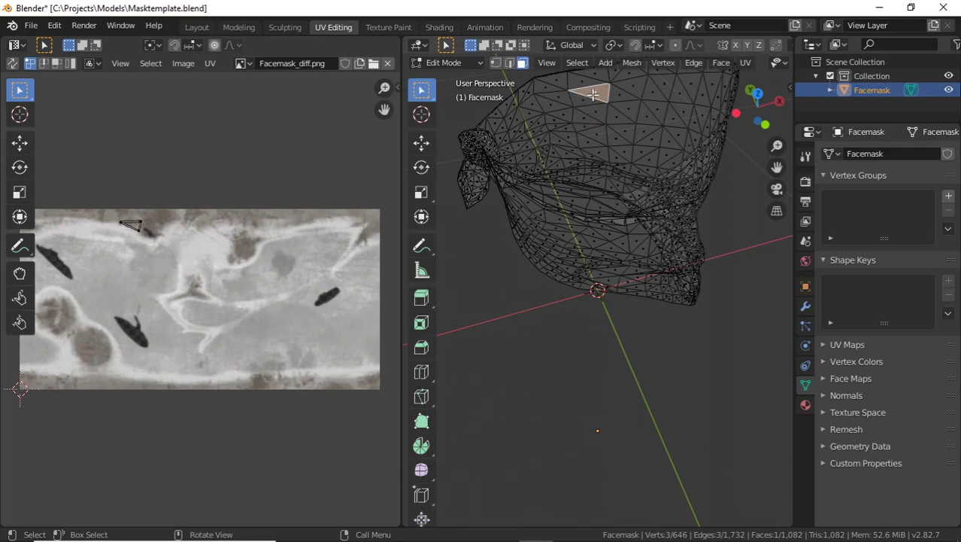
# - Add the adjoining faces downward to select a vertical strip and check its location in the UV layout
pyautogui.keyDown('shift'); pyautogui.click(591, 103); pyautogui.keyUp('shift')
pyautogui.keyDown('shift'); pyautogui.click(588, 111); pyautogui.keyUp('shift')
pyautogui.keyDown('shift'); pyautogui.click(587, 117); pyautogui.keyUp('shift')
pyautogui.keyDown('shift'); pyautogui.click(586, 130); pyautogui.keyUp('shift')
pyautogui.keyDown('shift'); pyautogui.click(584, 137); pyautogui.keyUp('shift')
pyautogui.keyDown('shift'); pyautogui.click(577, 143); pyautogui.keyUp('shift')
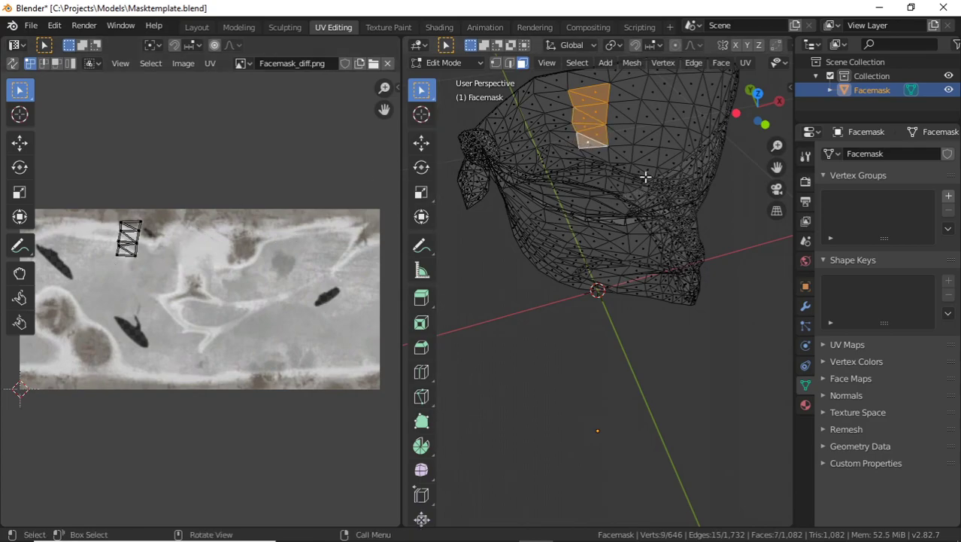
# - Select a fresh horizontal patch of neighbouring faces across the mask's side to inspect the matching area in the UV layout
pyautogui.click(635, 132)
pyautogui.keyDown('shift'); pyautogui.click(613, 133); pyautogui.keyUp('shift')
pyautogui.keyDown('shift'); pyautogui.click(593, 132); pyautogui.keyUp('shift')
pyautogui.keyDown('shift'); pyautogui.click(579, 129); pyautogui.keyUp('shift')
pyautogui.keyDown('shift'); pyautogui.click(581, 128); pyautogui.keyUp('shift')
pyautogui.keyDown('shift'); pyautogui.click(565, 143); pyautogui.keyUp('shift')
pyautogui.keyDown('shift'); pyautogui.click(577, 147); pyautogui.keyUp('shift')
pyautogui.keyDown('shift'); pyautogui.click(589, 145); pyautogui.keyUp('shift')
pyautogui.keyDown('shift'); pyautogui.click(570, 142); pyautogui.keyUp('shift')
pyautogui.keyDown('shift'); pyautogui.click(594, 153); pyautogui.keyUp('shift')
pyautogui.keyDown('shift'); pyautogui.click(592, 156); pyautogui.keyUp('shift')
pyautogui.keyDown('shift'); pyautogui.click(618, 151); pyautogui.keyUp('shift')
pyautogui.keyDown('shift'); pyautogui.click(616, 156); pyautogui.keyUp('shift')
pyautogui.keyDown('shift'); pyautogui.click(616, 139); pyautogui.keyUp('shift')
pyautogui.keyDown('shift'); pyautogui.click(639, 154); pyautogui.keyUp('shift')
pyautogui.keyDown('shift'); pyautogui.click(645, 160); pyautogui.keyUp('shift')
pyautogui.keyDown('shift'); pyautogui.click(647, 140); pyautogui.keyUp('shift')
pyautogui.keyDown('shift'); pyautogui.click(662, 137); pyautogui.keyUp('shift')
# - Switch the viewport to Material Preview shading and select the entire facemask mesh so its full UV layout is displayed
pyautogui.moveTo(656, 165)
pyautogui.mouseDown(button='middle')
pyautogui.moveTo(504, 135)
pyautogui.moveTo(581, 165)
pyautogui.moveTo(620, 197)
pyautogui.moveTo(722, 177)
pyautogui.mouseUp(button='middle')
pyautogui.press('z')
pyautogui.click(607, 265)
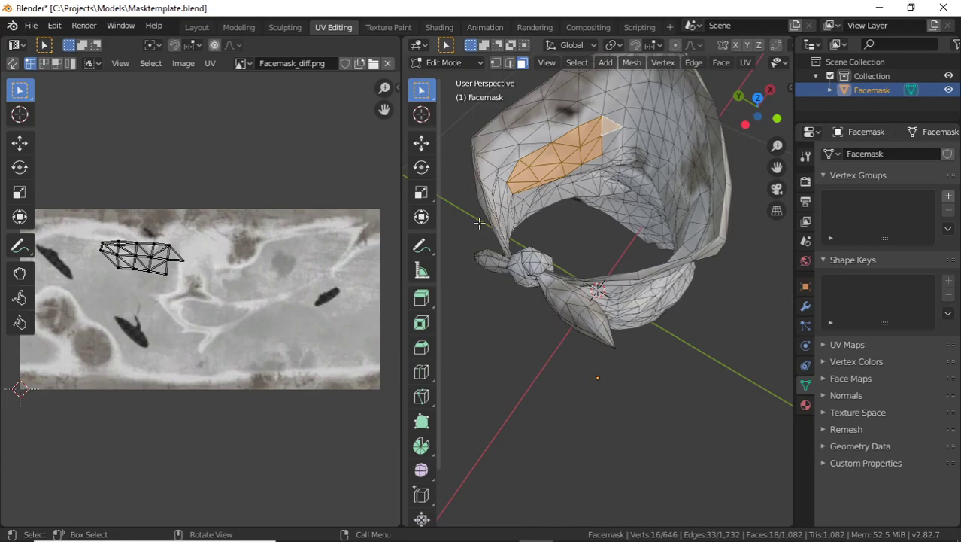
pyautogui.hotkey('alt', 'a')
pyautogui.press('a')
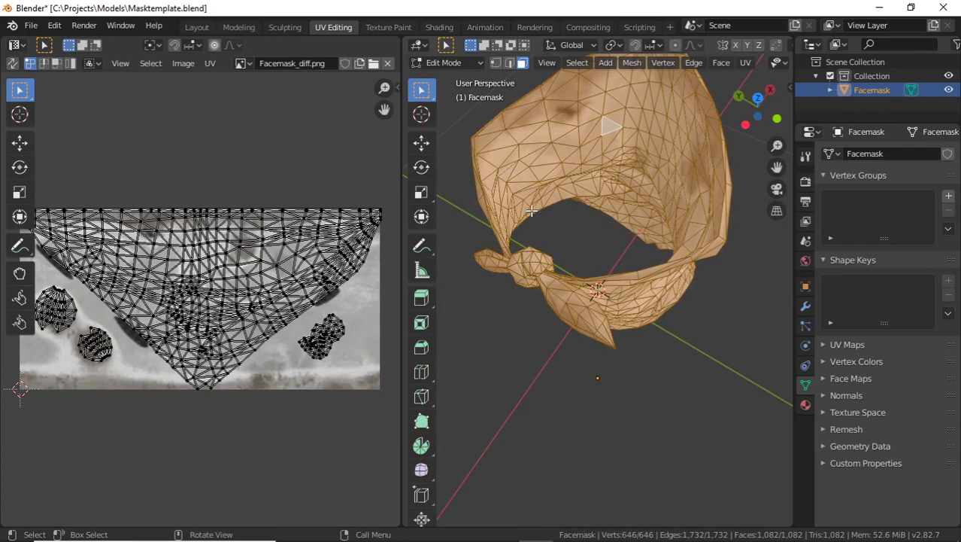
pyautogui.hotkey('alt', 'a')
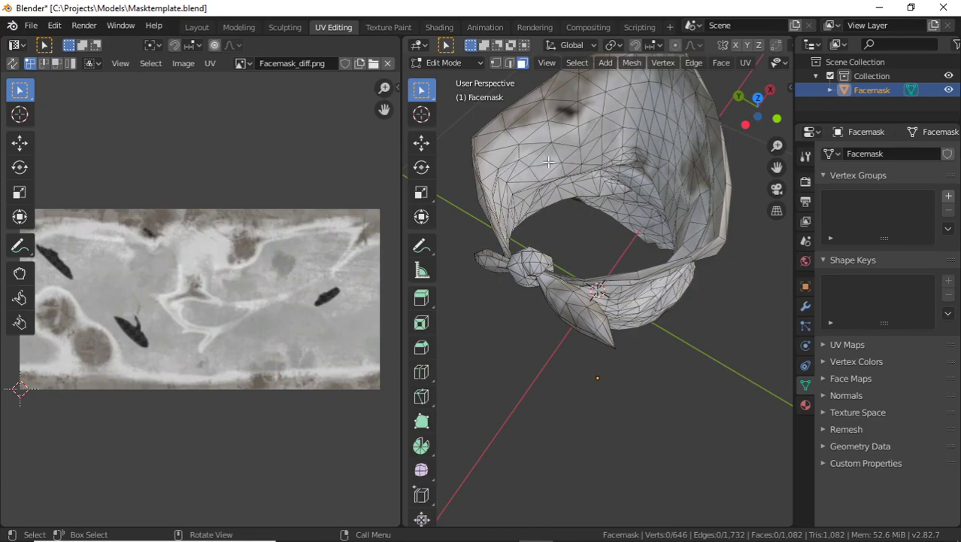
pyautogui.press('a')
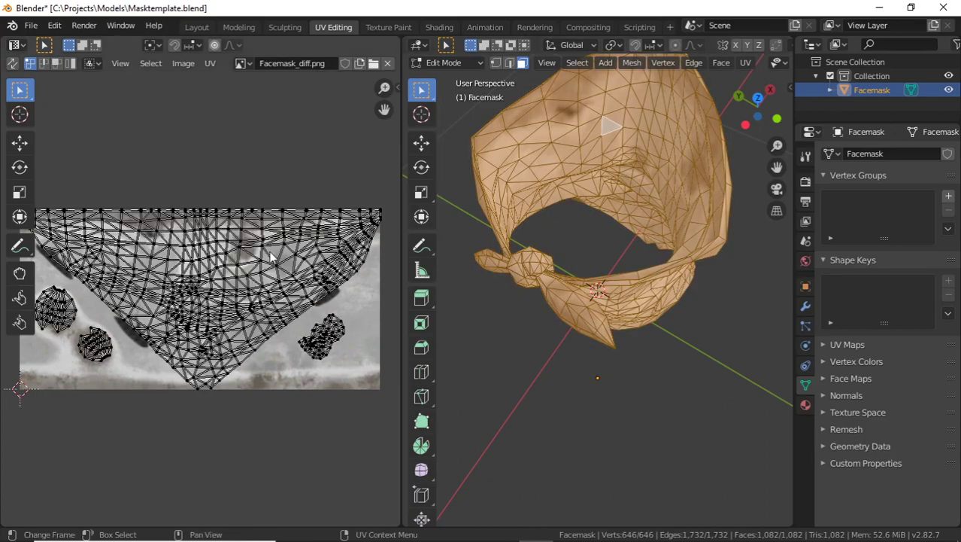
# - Export the UV layout as Masktemp.png in PNG format to the C:\Projects\Textures\Digicammo folder
pyautogui.click(211, 66)
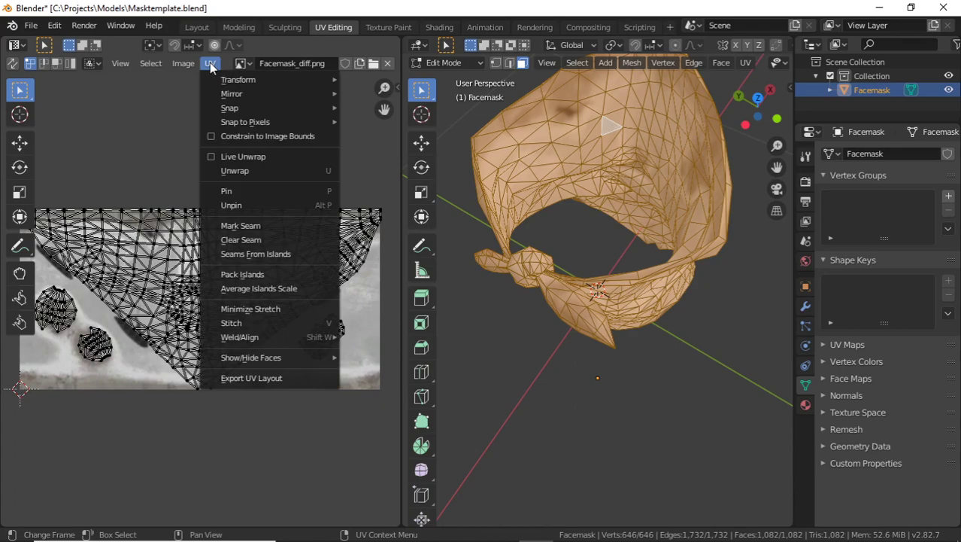
pyautogui.click(248, 378)
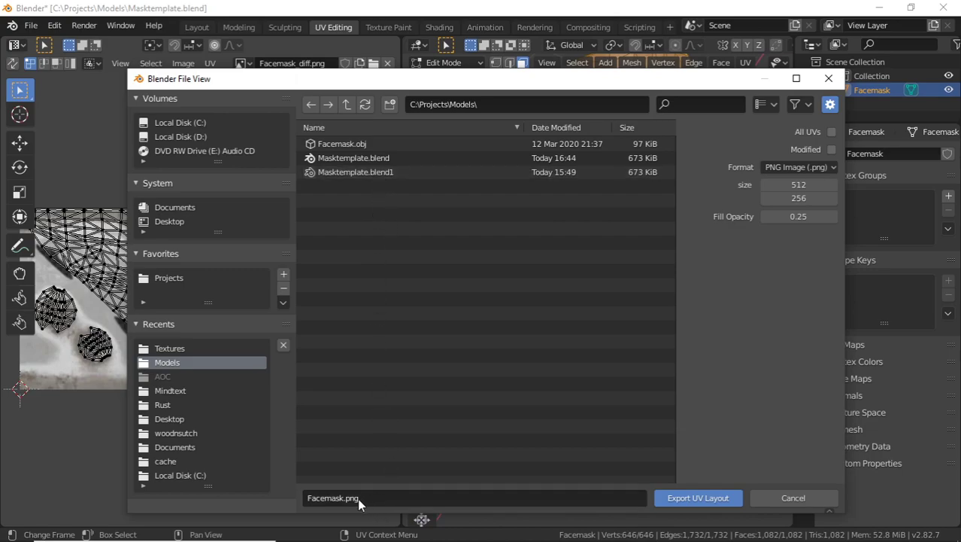
pyautogui.click(167, 277)
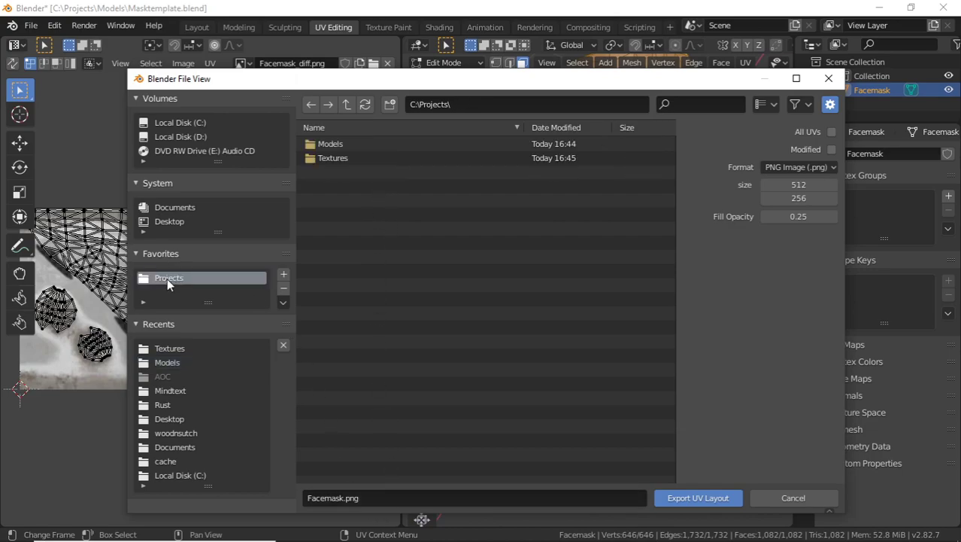
pyautogui.click(328, 156)
pyautogui.click(331, 142)
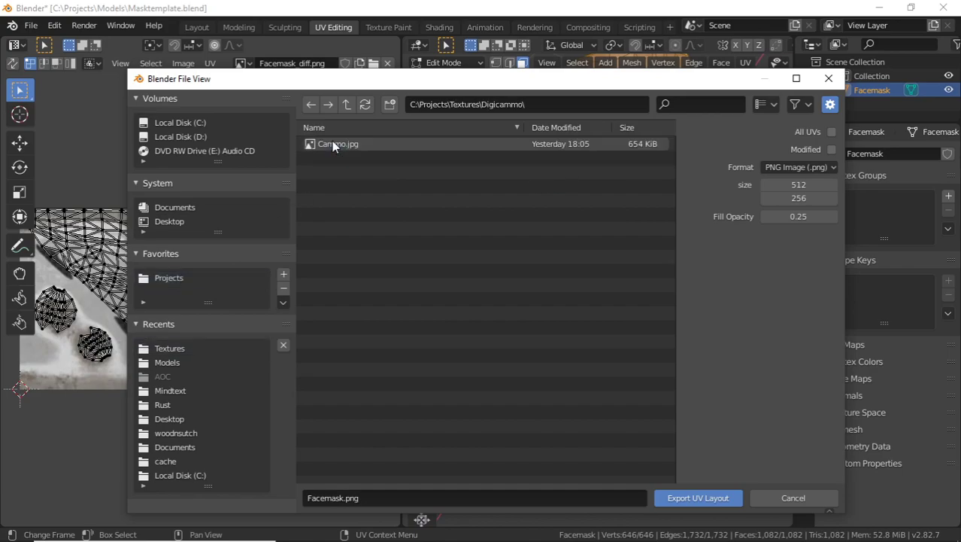
pyautogui.click(380, 493)
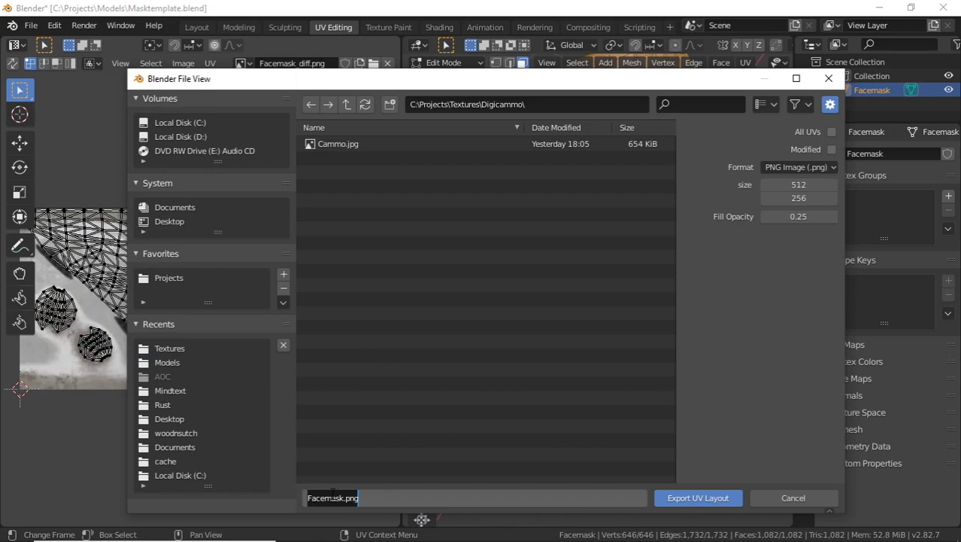
pyautogui.write('Mask')
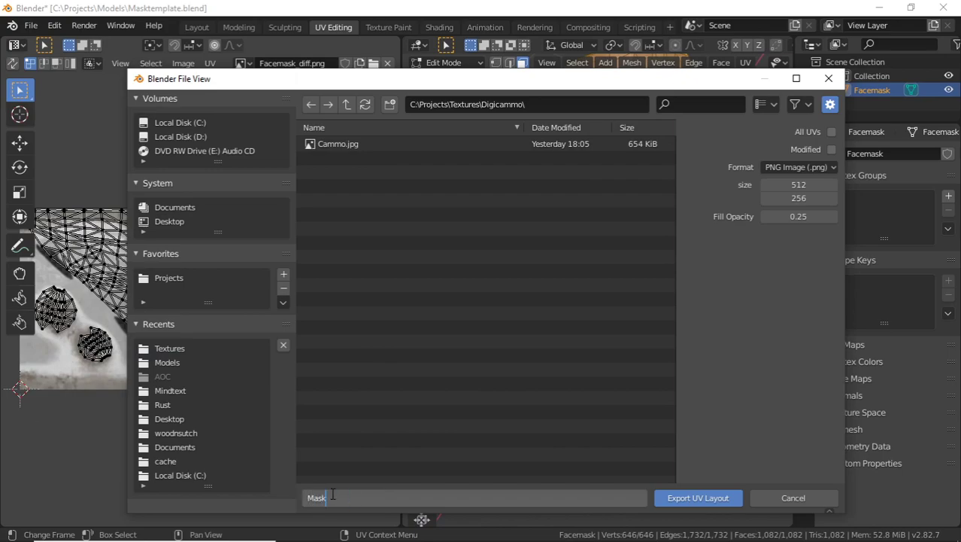
pyautogui.write('temp')
pyautogui.press('Return')
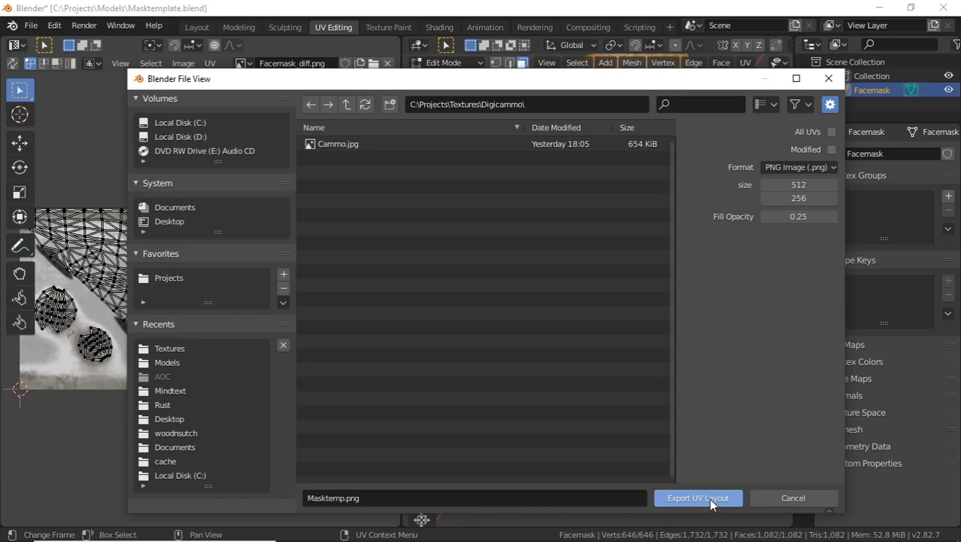
pyautogui.click(709, 498)
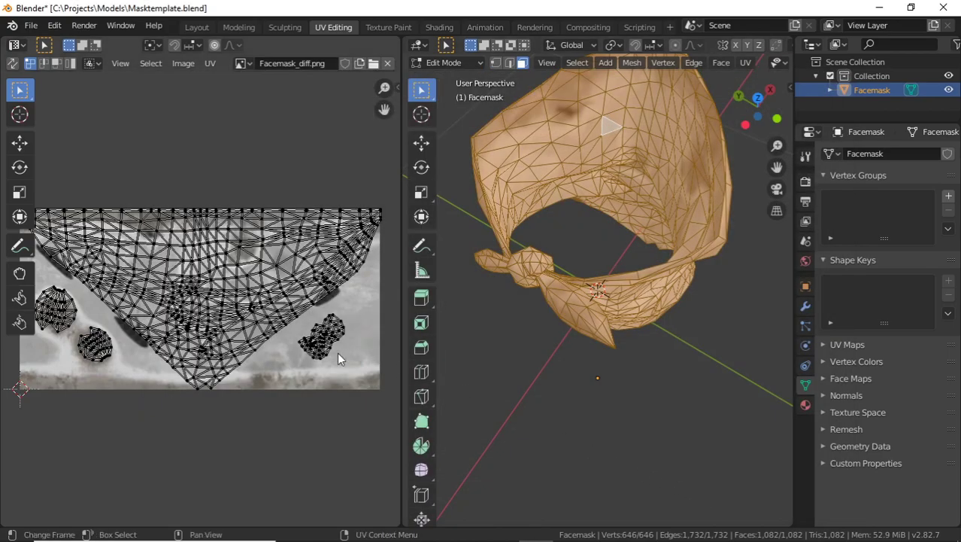
# - Switch to File Explorer, open the Digicammo folder and view the exported Masktemp.png, then close the image viewer
pyautogui.moveTo(371, 529)
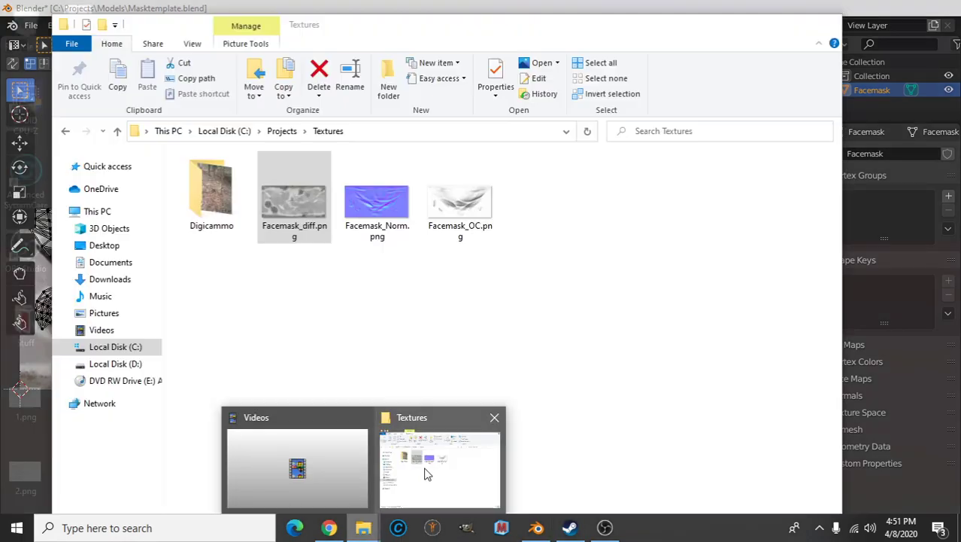
pyautogui.click(425, 470)
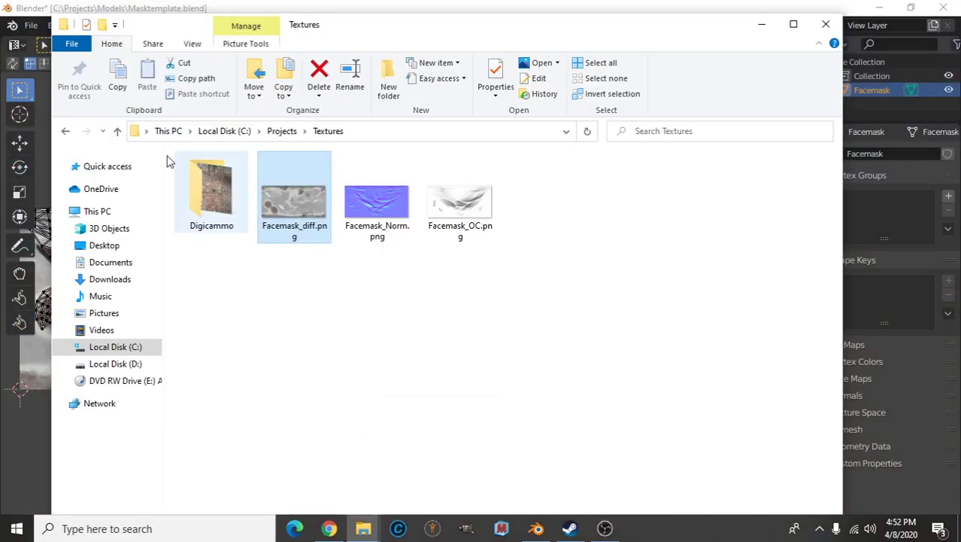
pyautogui.doubleClick(212, 192)
pyautogui.click(298, 205)
pyautogui.doubleClick(299, 205)
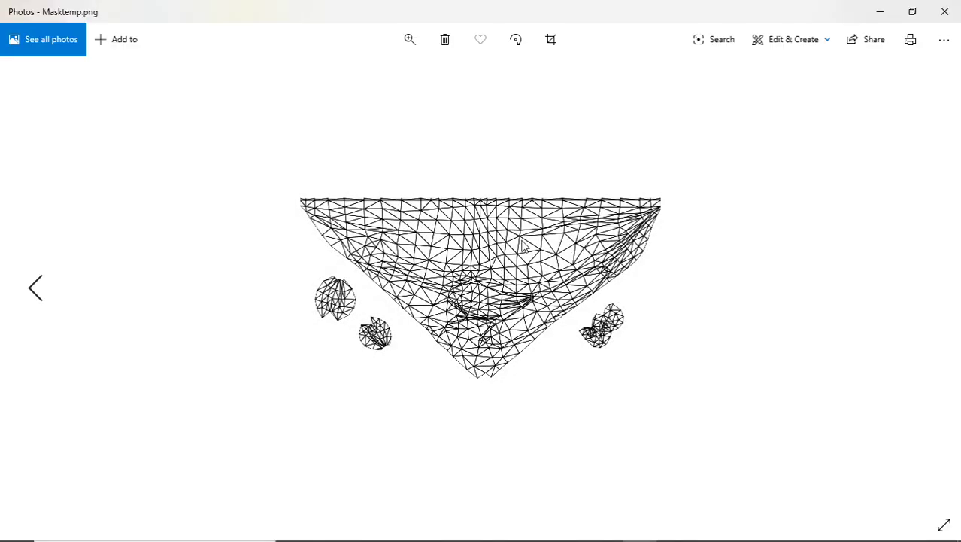
pyautogui.click(944, 11)
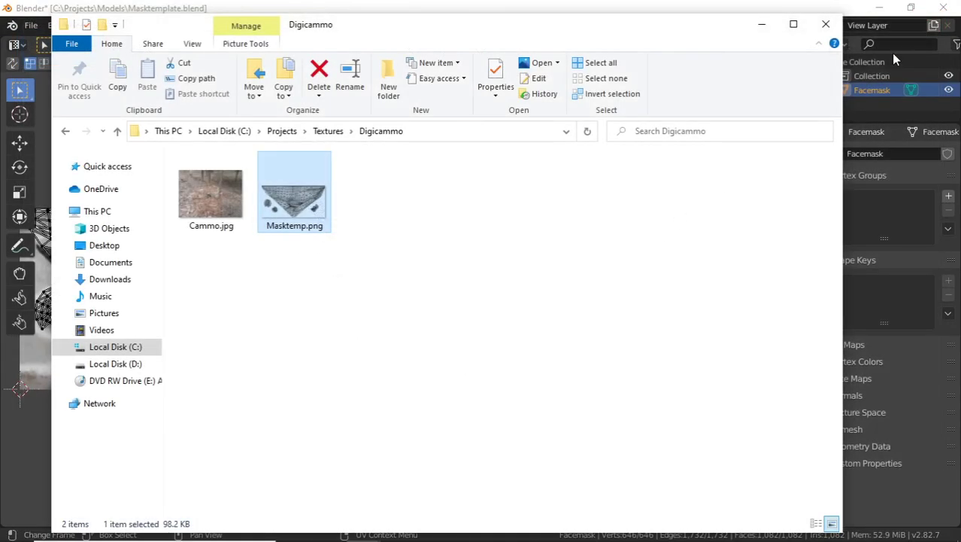
# - Launch GIMP, load Masktemp.png from the Digicammo folder into it as a new image, and maximize the program window
pyautogui.click(466, 527)
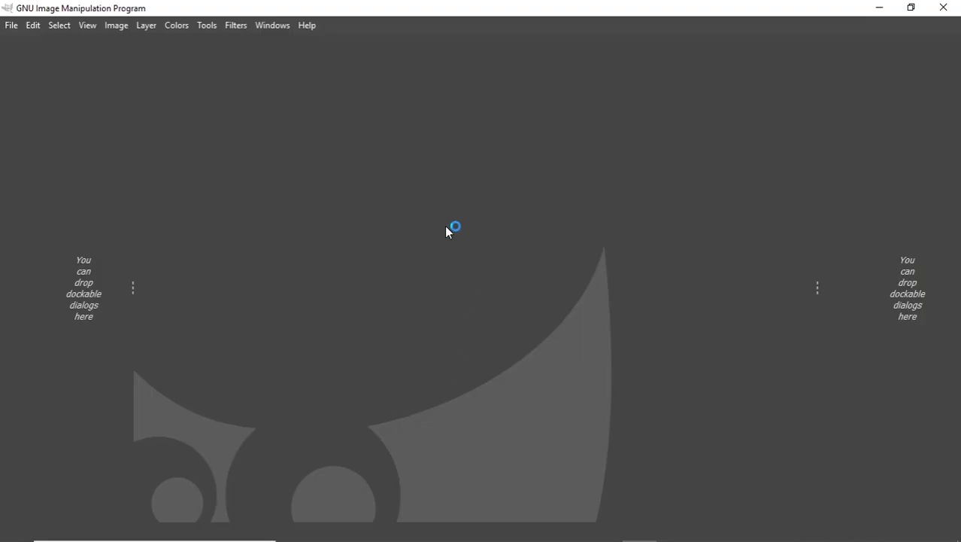
pyautogui.moveTo(440, 11); pyautogui.dragTo(776, 83)
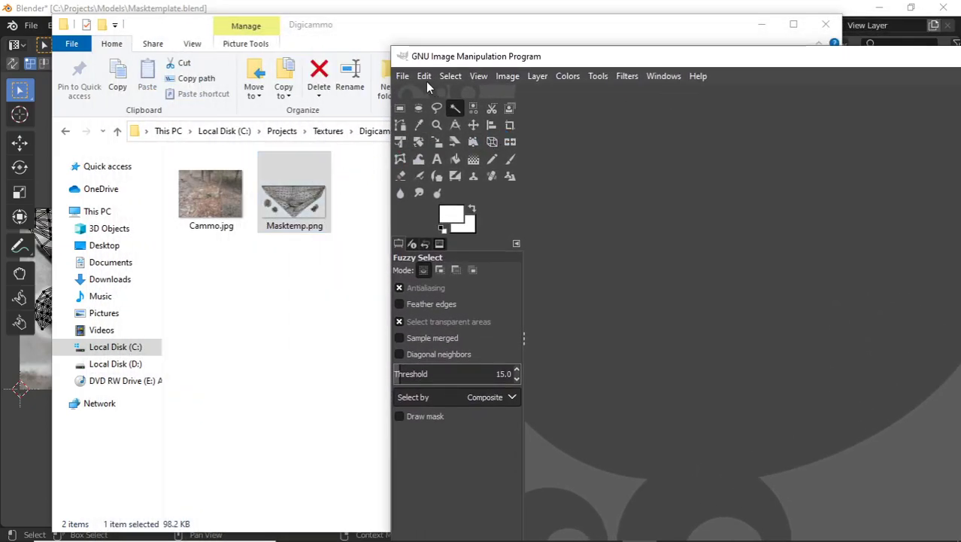
pyautogui.click(402, 76)
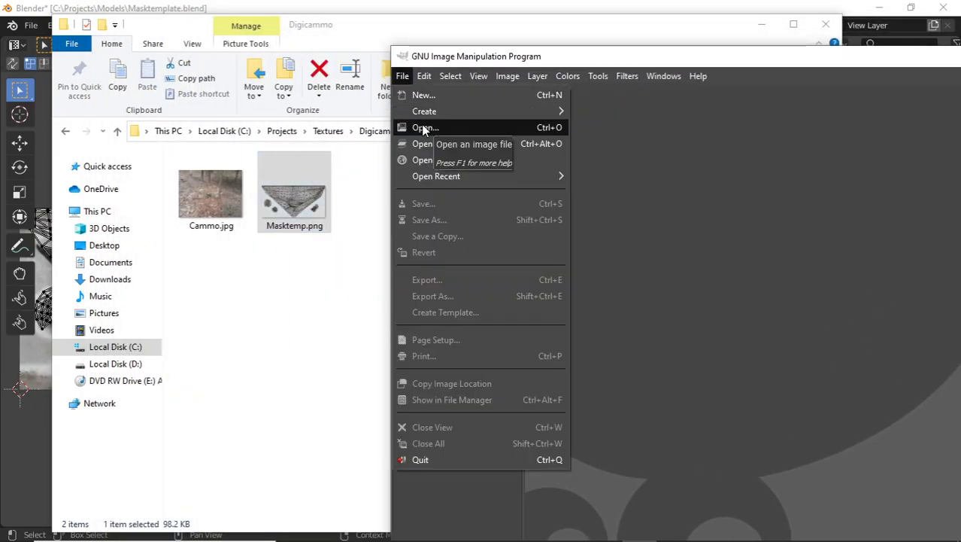
pyautogui.click(343, 242)
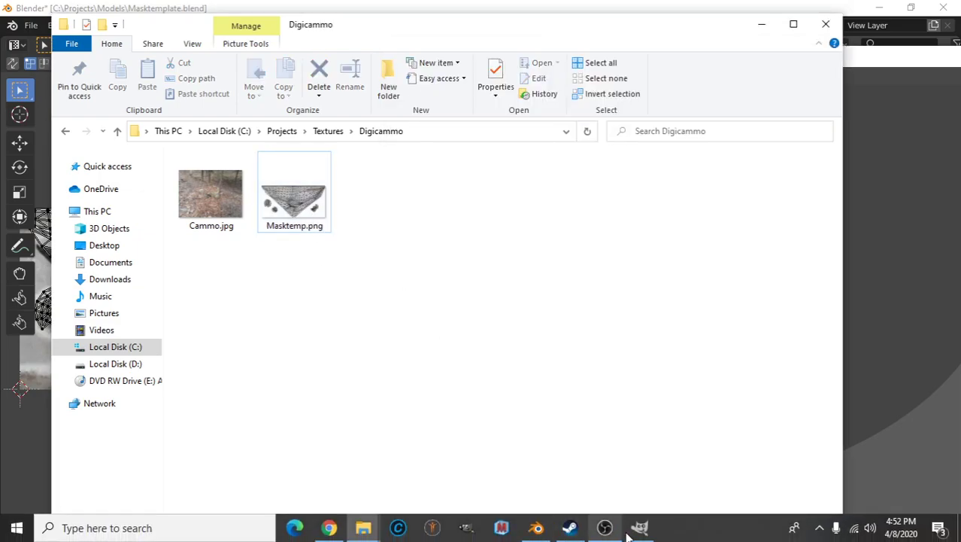
pyautogui.click(639, 527)
pyautogui.moveTo(309, 213); pyautogui.dragTo(644, 226)
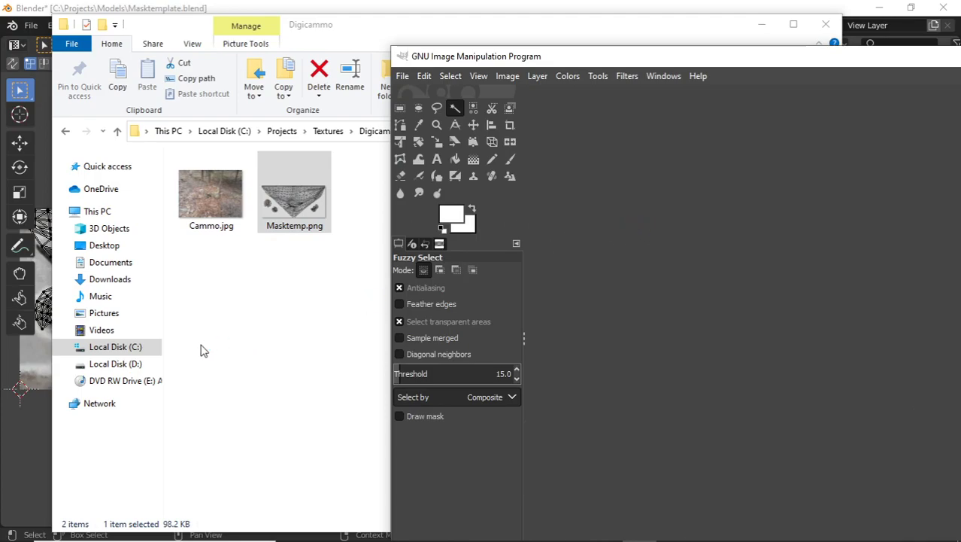
pyautogui.moveTo(816, 54); pyautogui.dragTo(491, 6)
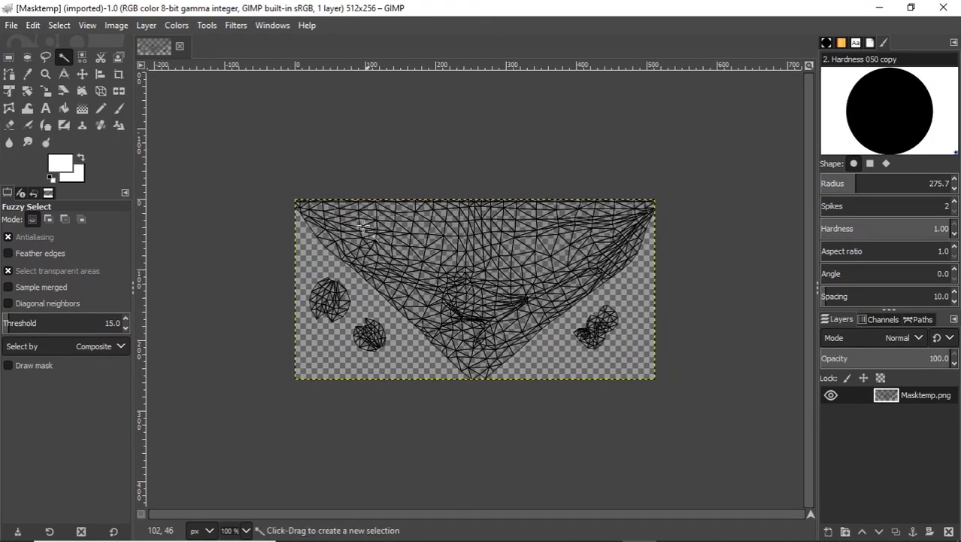
# - Select the transparent areas outside the mask's UV islands on both sides of the image with Fuzzy Select
pyautogui.press('r')
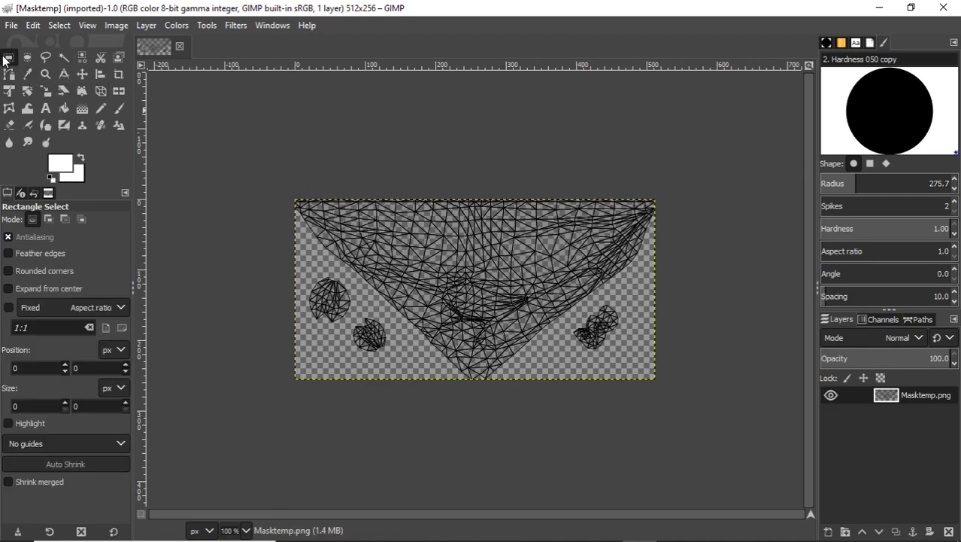
pyautogui.moveTo(238, 149); pyautogui.dragTo(765, 432)
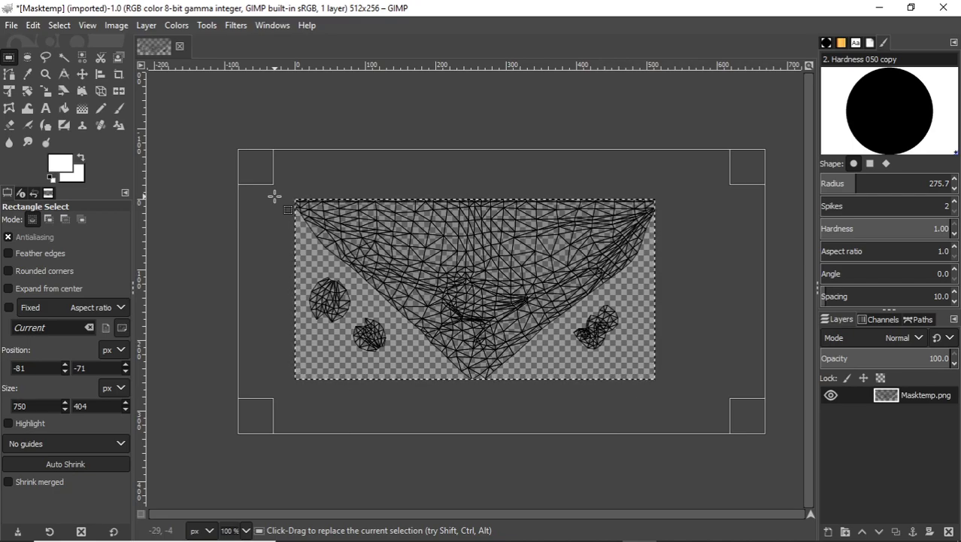
pyautogui.click(62, 55)
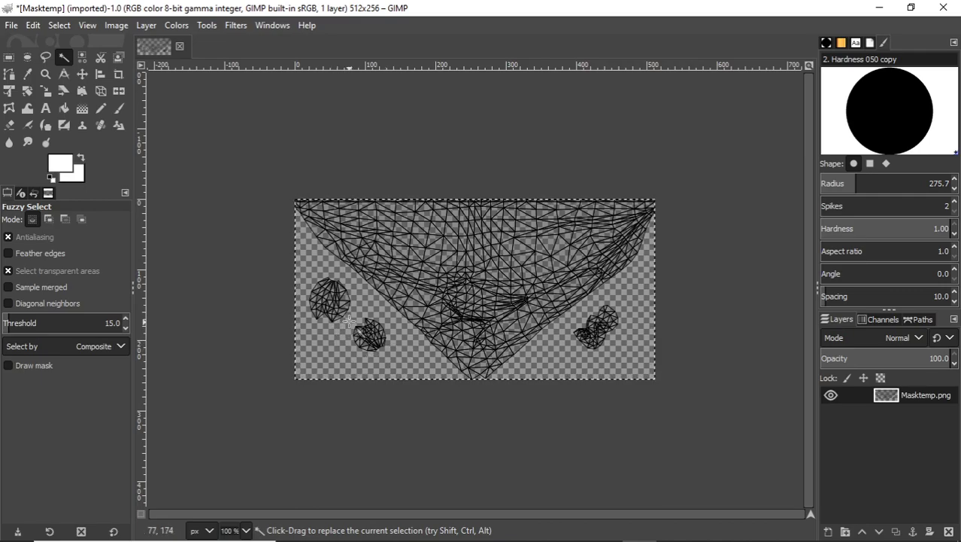
pyautogui.moveTo(317, 326); pyautogui.dragTo(319, 331)
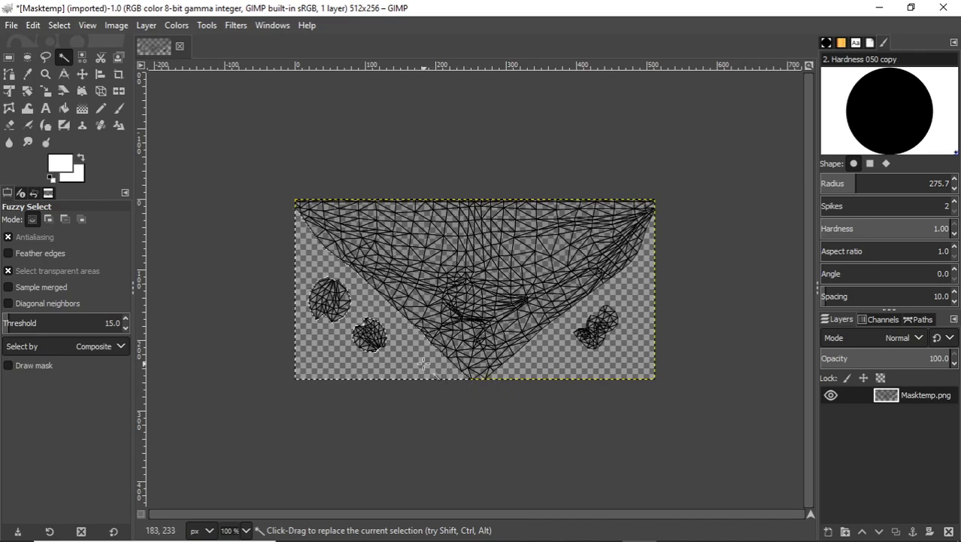
pyautogui.press('shift')
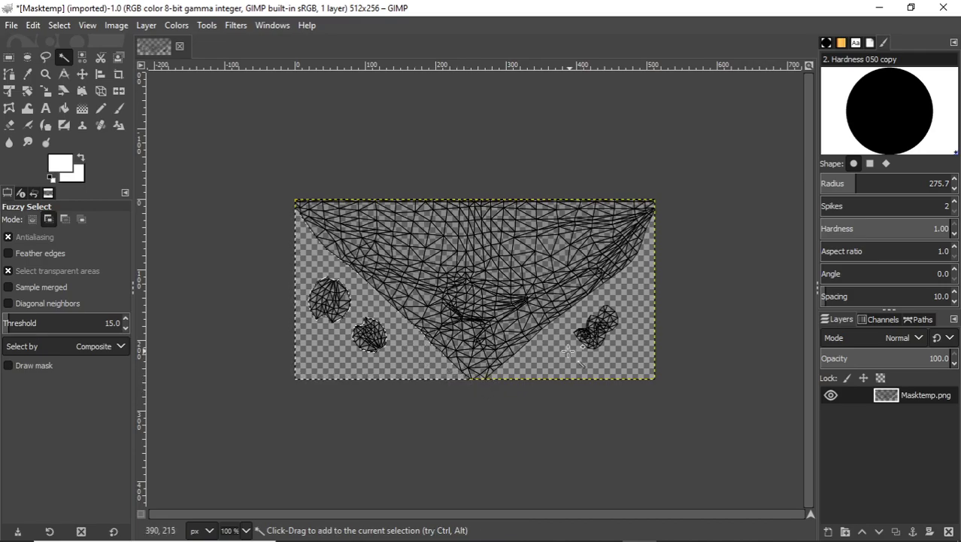
# - Set both the foreground and background colours to pure white
pyautogui.click(63, 167)
pyautogui.moveTo(83, 173); pyautogui.dragTo(1, 6)
pyautogui.click(164, 260)
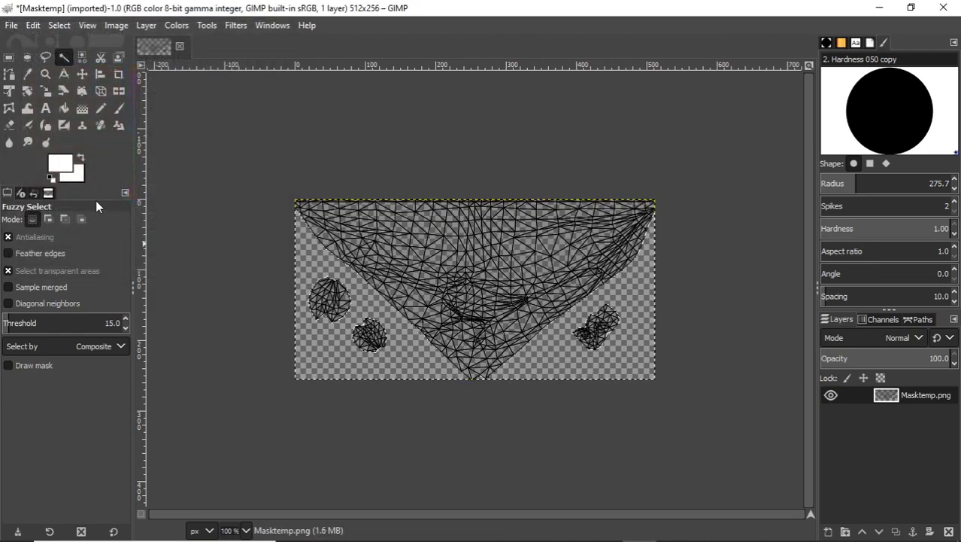
pyautogui.click(79, 177)
pyautogui.moveTo(87, 164); pyautogui.dragTo(7, 8)
pyautogui.click(197, 263)
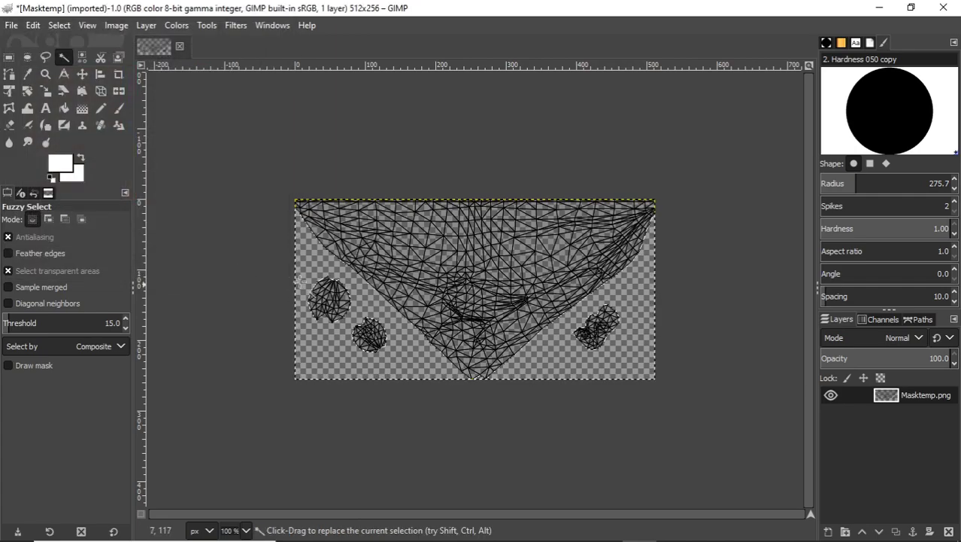
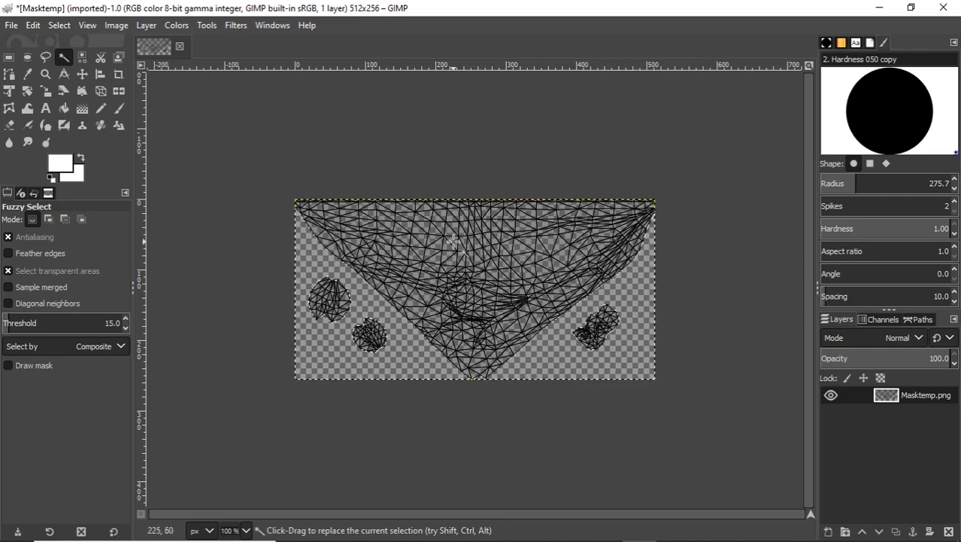
# - Bucket-fill the selected areas on both sides of the mask with white and copy the filled pixels
pyautogui.click(64, 108)
pyautogui.click(312, 256)
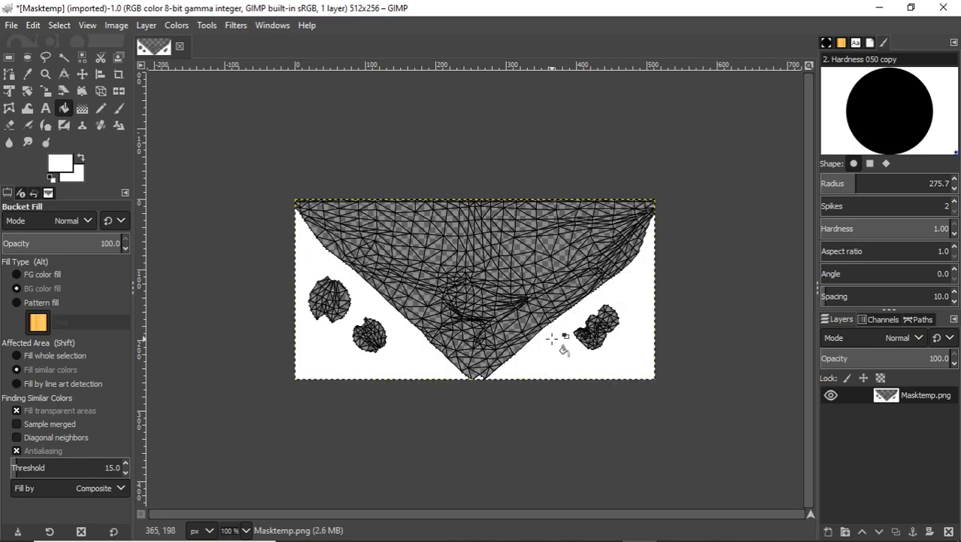
pyautogui.keyDown('shift'); pyautogui.click(365, 300); pyautogui.keyUp('shift')
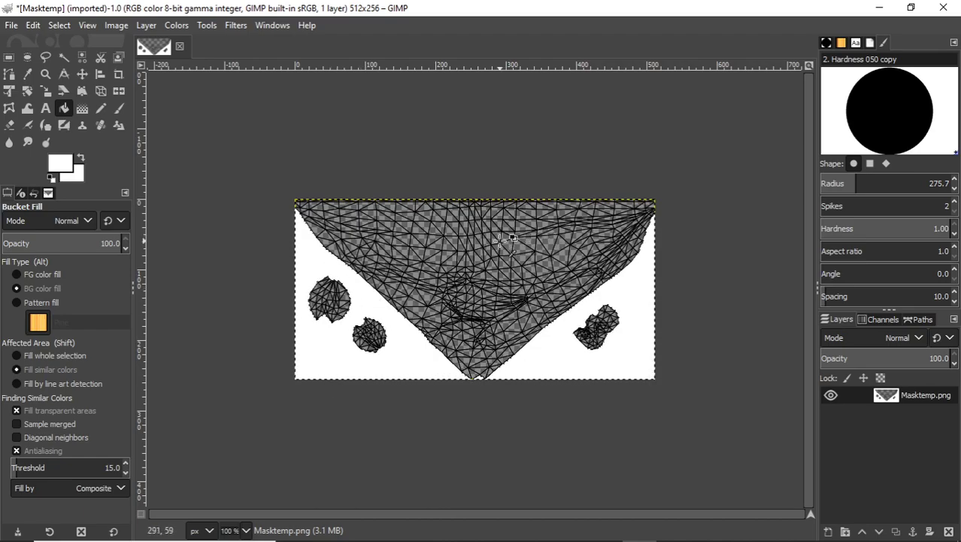
pyautogui.hotkey('ctrl', 'c')
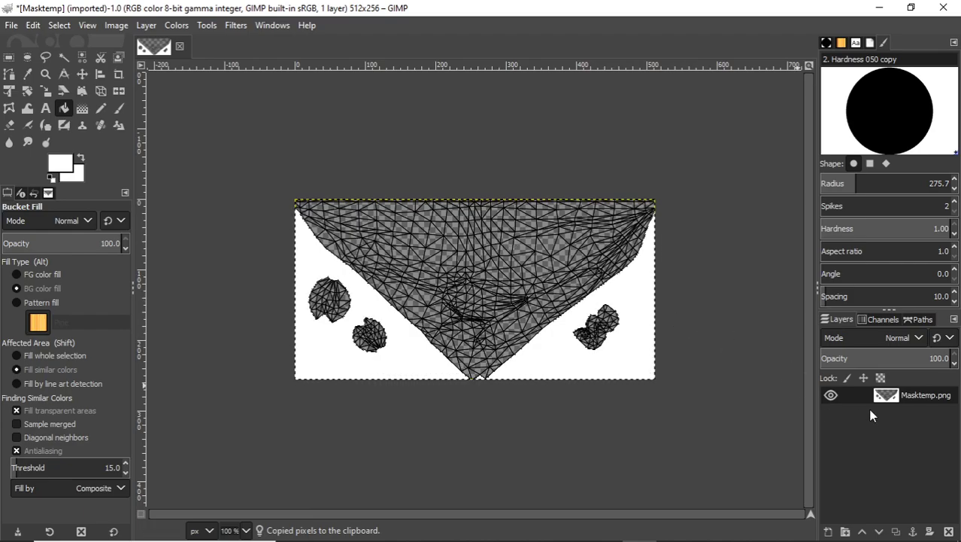
# - Create a new 512 × 256 px layer named Mask, filled with transparency
pyautogui.click(829, 532)
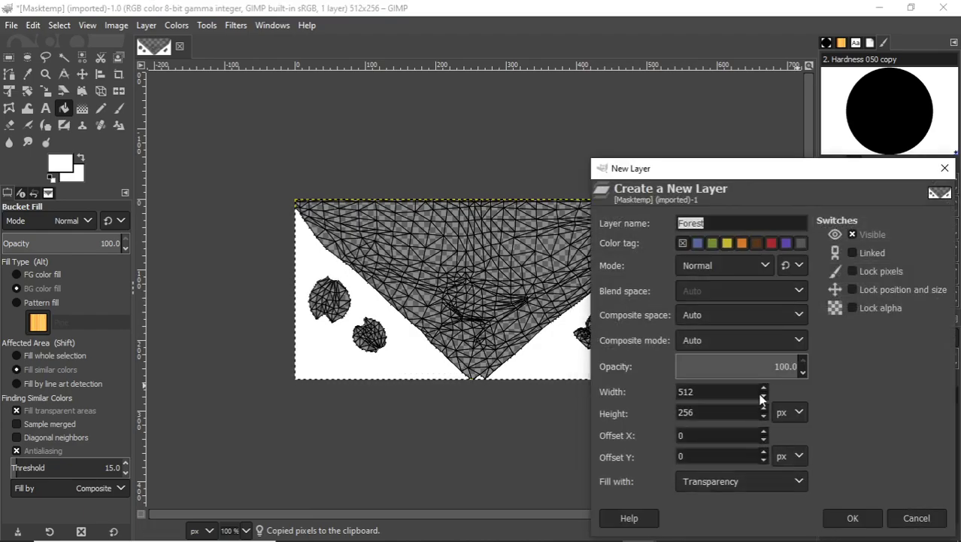
pyautogui.write('MAsk')
pyautogui.press('BackSpace')
pyautogui.press('BackSpace')
pyautogui.press('BackSpace')
pyautogui.press('BackSpace')
pyautogui.write('Mask')
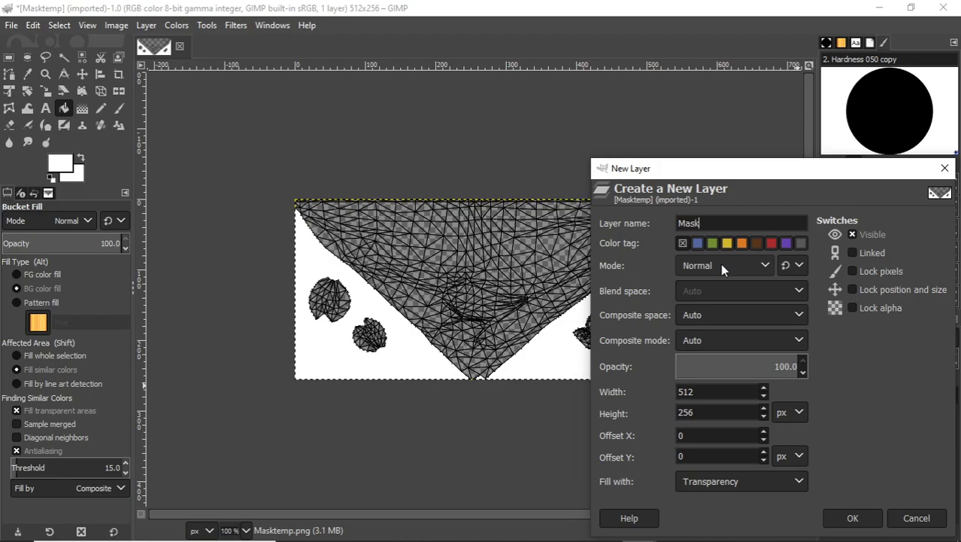
pyautogui.press('Return')
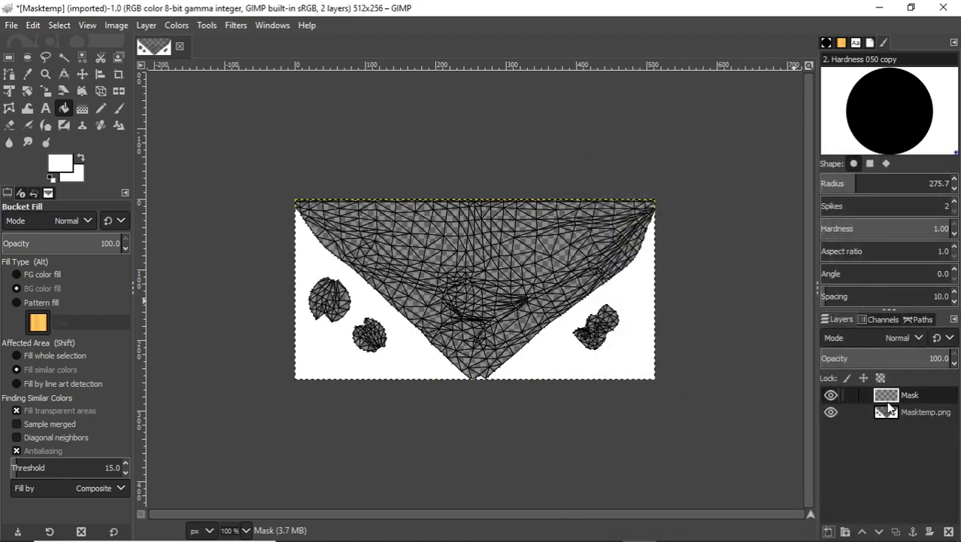
# - Toggle the Masktemp.png layer's visibility to compare it with the empty Mask layer, leaving Masktemp.png hidden
pyautogui.click(831, 411)
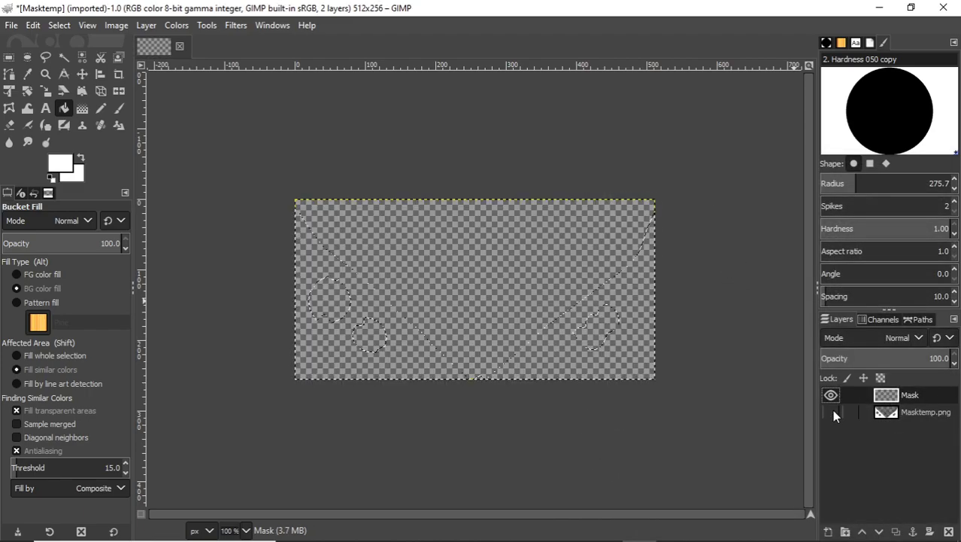
pyautogui.click(832, 411)
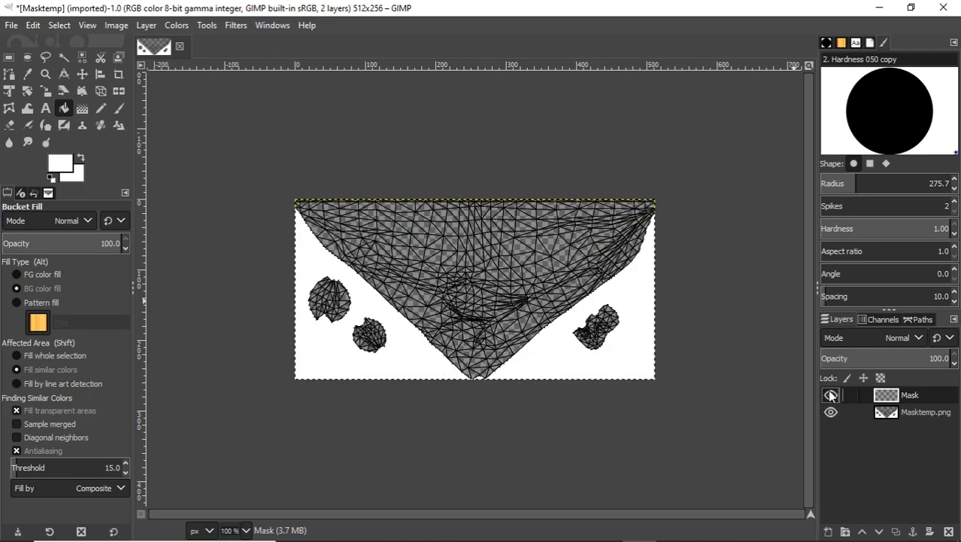
pyautogui.click(831, 411)
pyautogui.click(831, 413)
pyautogui.click(830, 412)
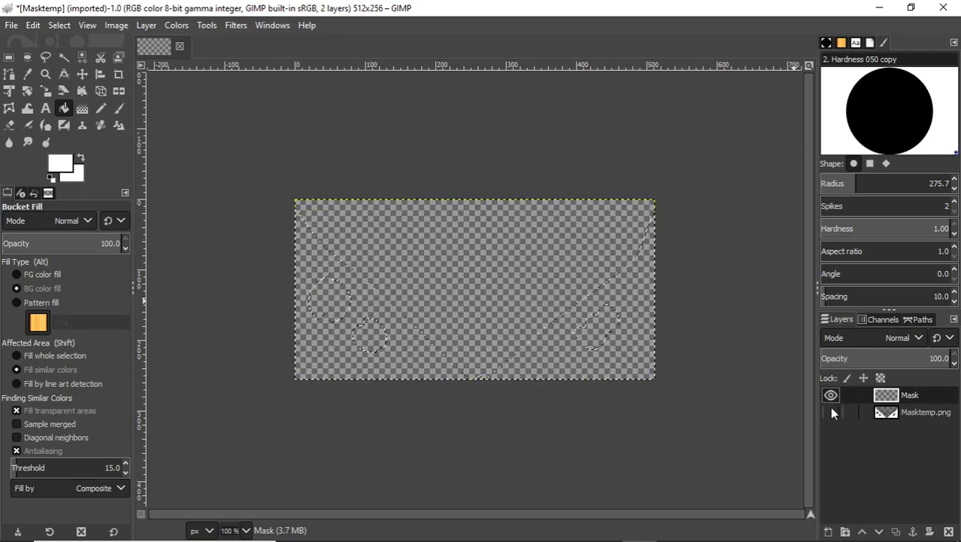
# - Paste the copied white area onto the Mask layer, anchor the floating selection there and clear the selection
pyautogui.click(883, 411)
pyautogui.click(884, 396)
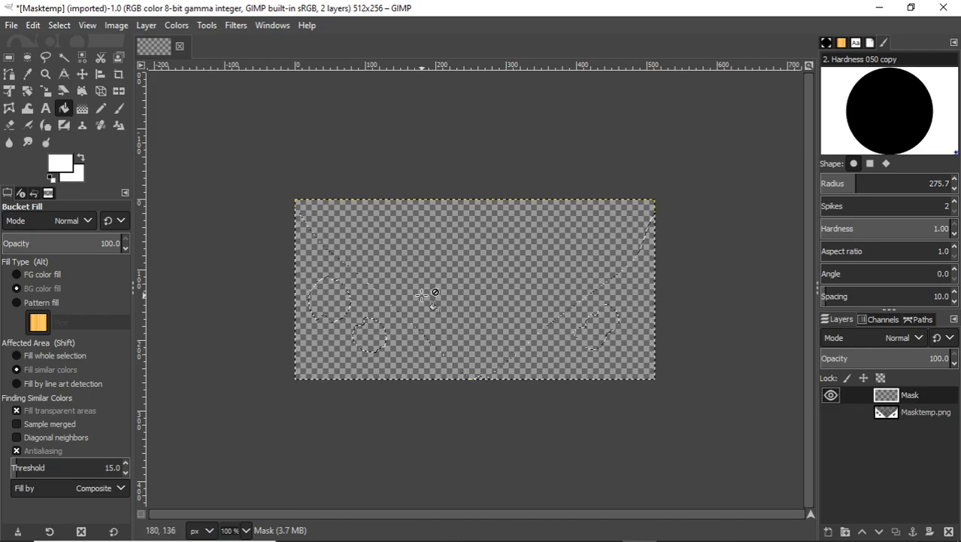
pyautogui.hotkey('ctrl', 'v')
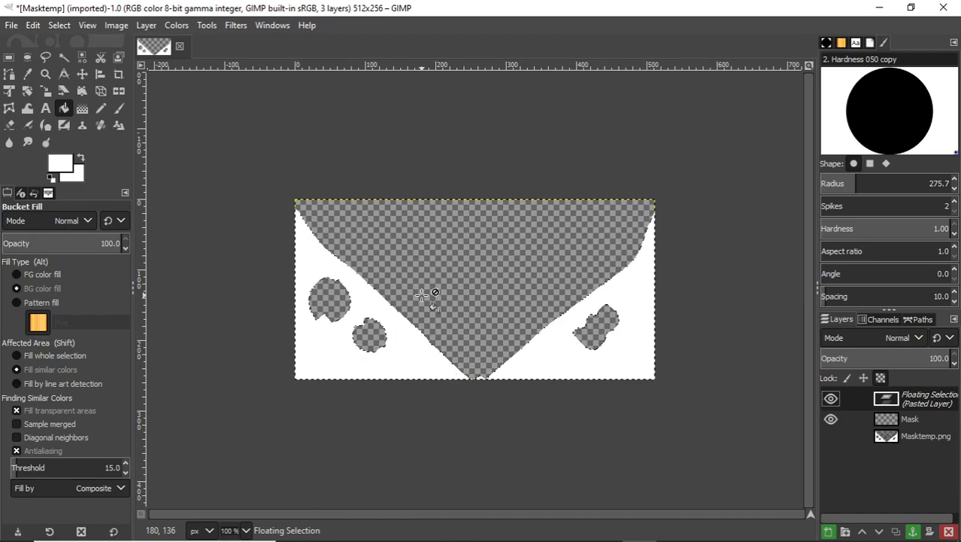
pyautogui.press('r')
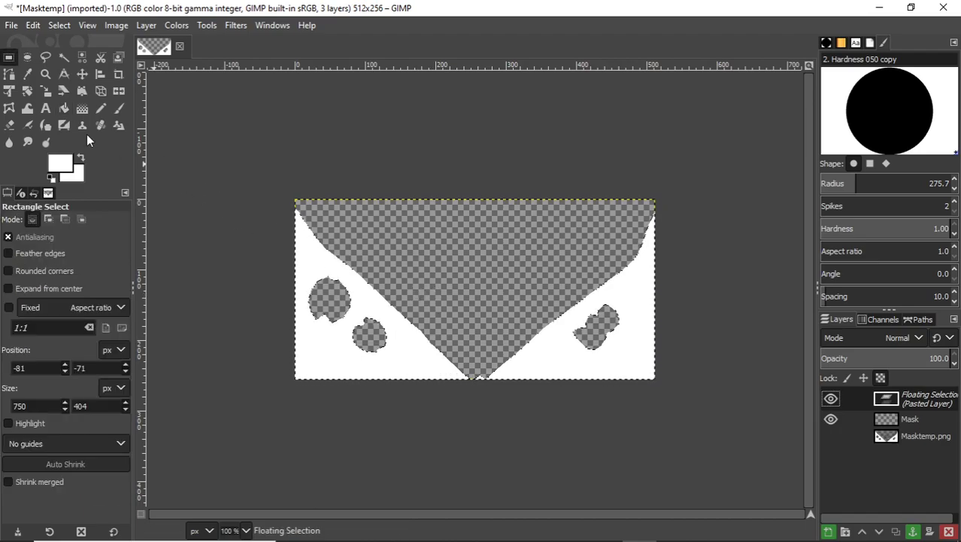
pyautogui.click(498, 239)
pyautogui.click(622, 153)
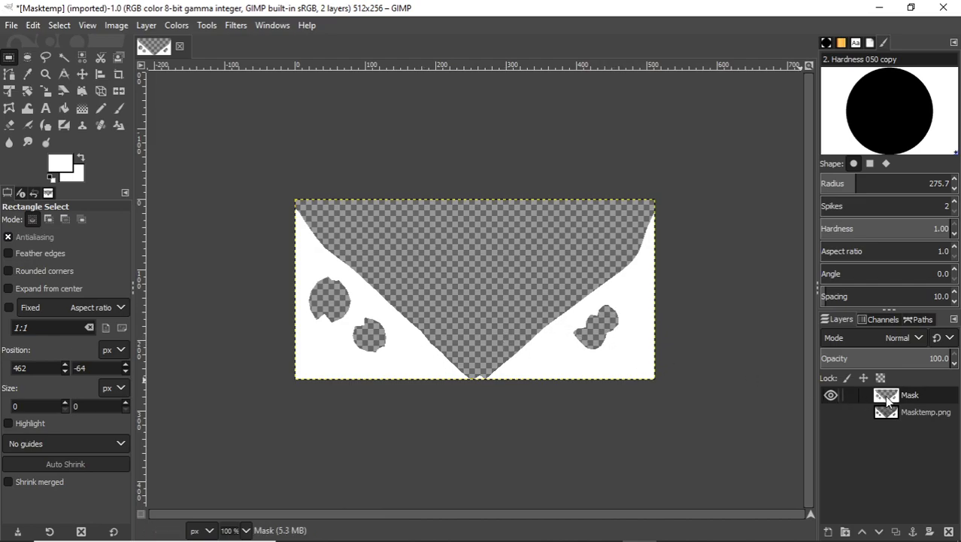
# - Compare the Masktemp.png wireframe with the Mask layer by switching their visibility alternately
pyautogui.click(881, 416)
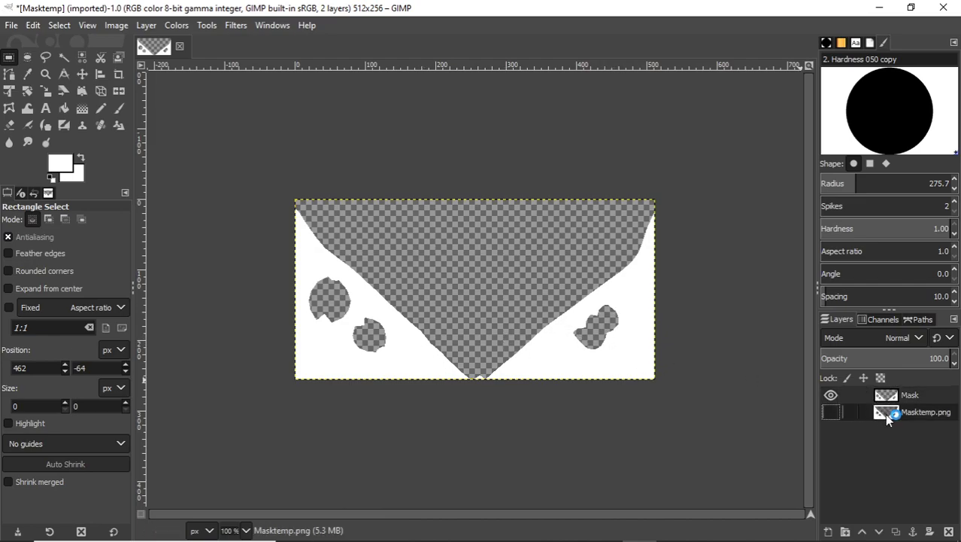
pyautogui.click(830, 412)
pyautogui.click(831, 395)
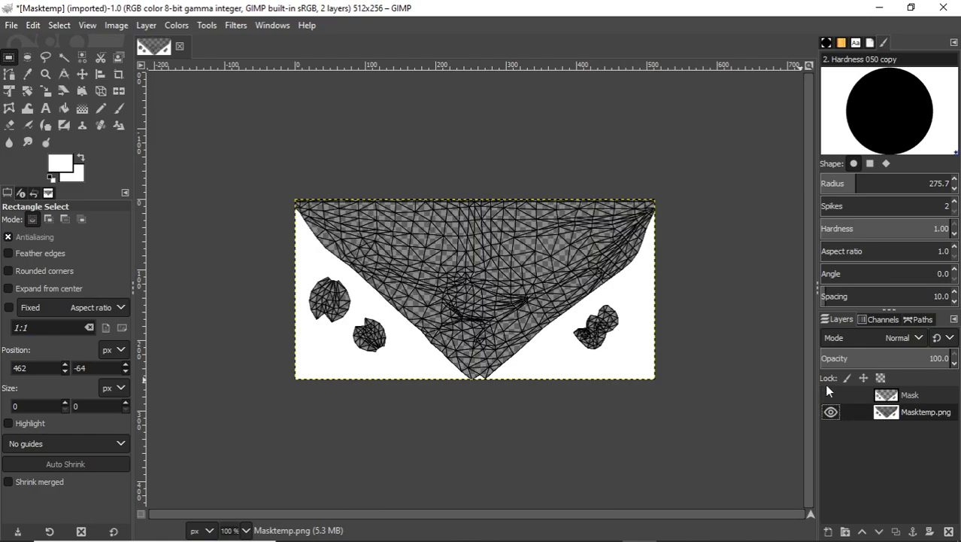
pyautogui.click(831, 410)
pyautogui.click(830, 394)
pyautogui.click(831, 411)
pyautogui.click(831, 395)
pyautogui.click(830, 394)
pyautogui.click(829, 412)
pyautogui.click(831, 394)
pyautogui.click(830, 412)
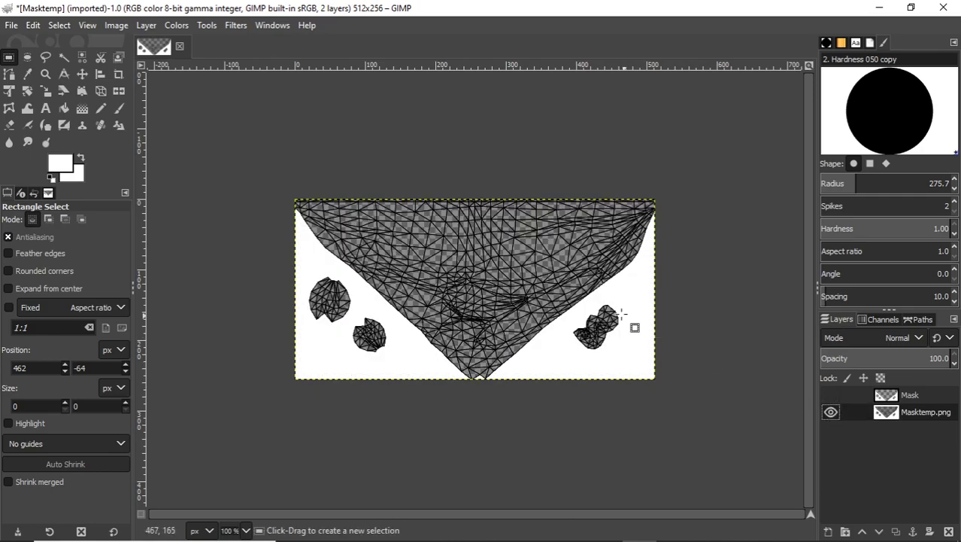
# - Delete the Masktemp.png layer and make the Mask layer visible
pyautogui.rightClick(891, 414)
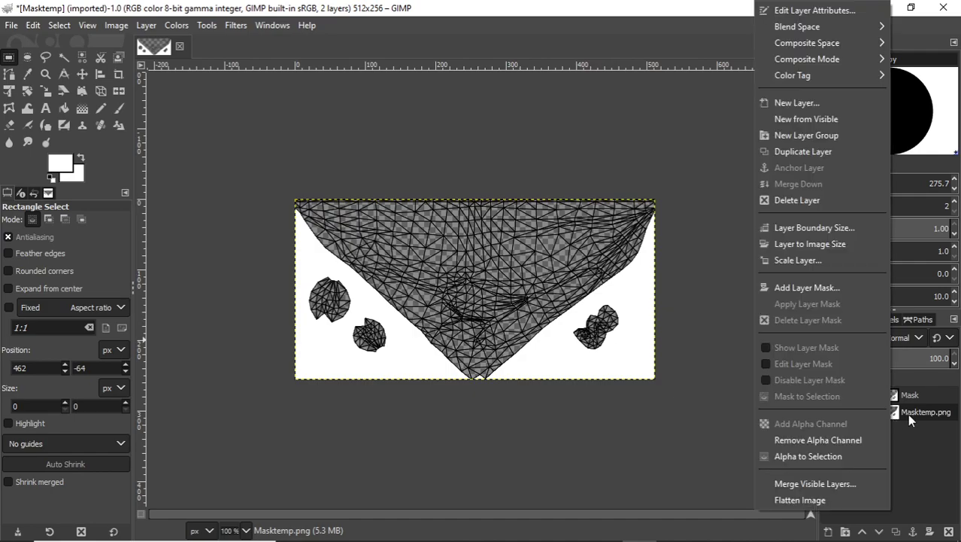
pyautogui.press('Escape')
pyautogui.rightClick(897, 419)
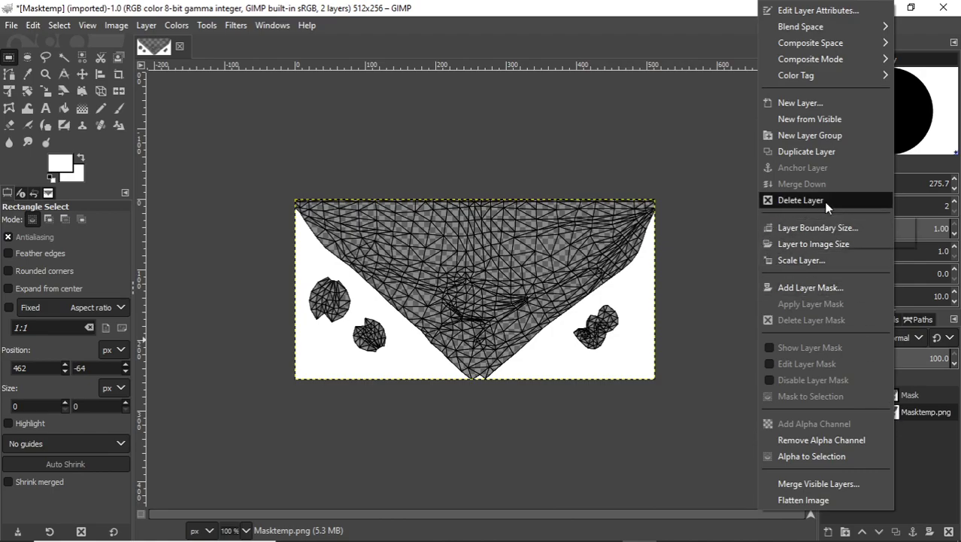
pyautogui.click(933, 462)
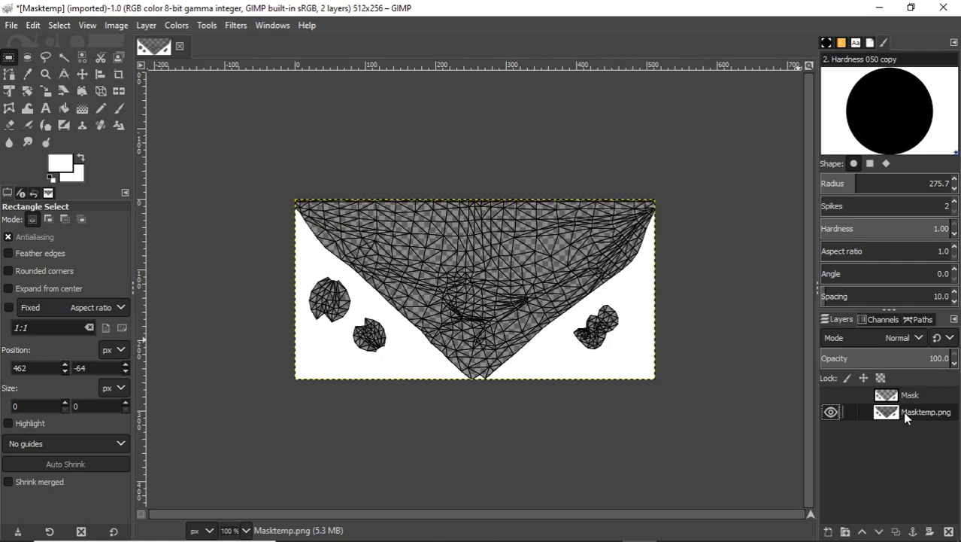
pyautogui.click(949, 531)
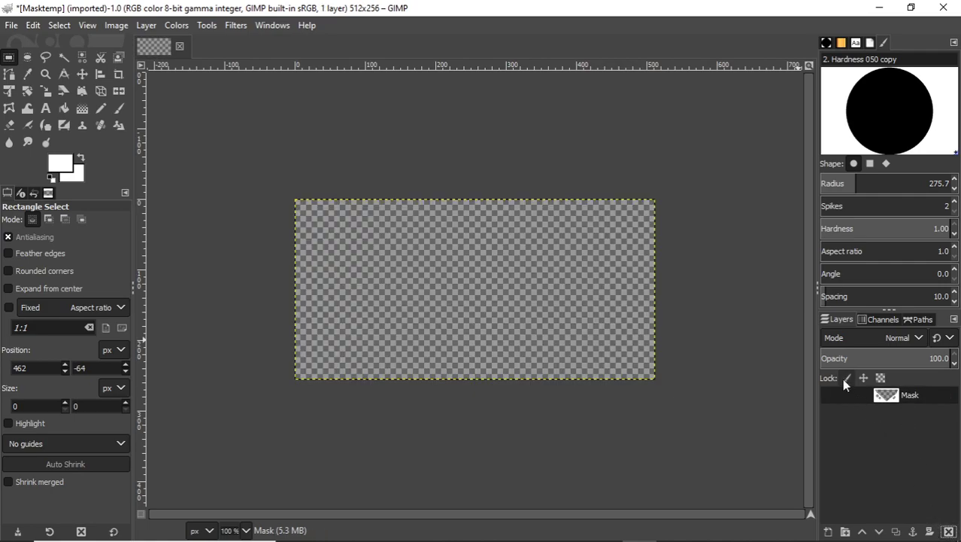
pyautogui.click(832, 395)
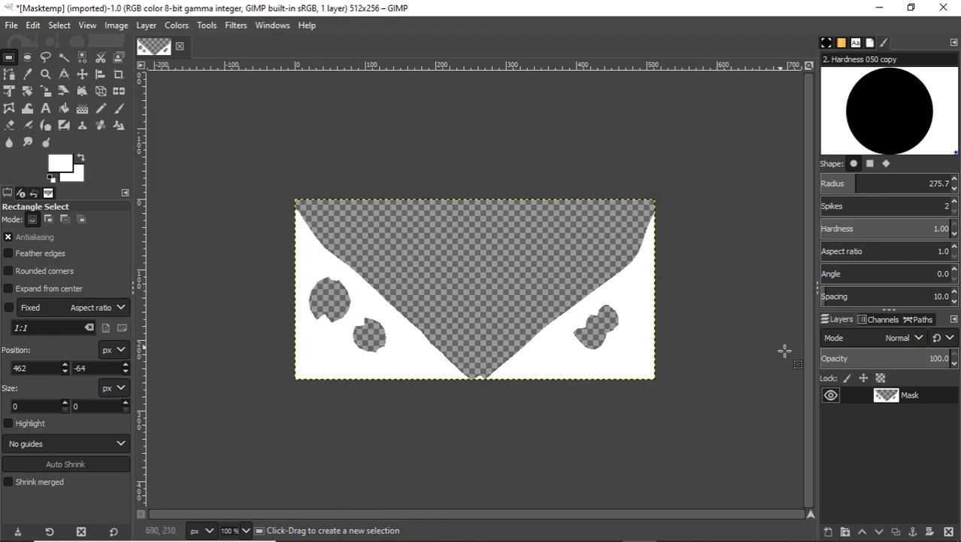
# - Create three duplicates of the Mask layer and leave only the topmost copy visible
pyautogui.click(437, 242)
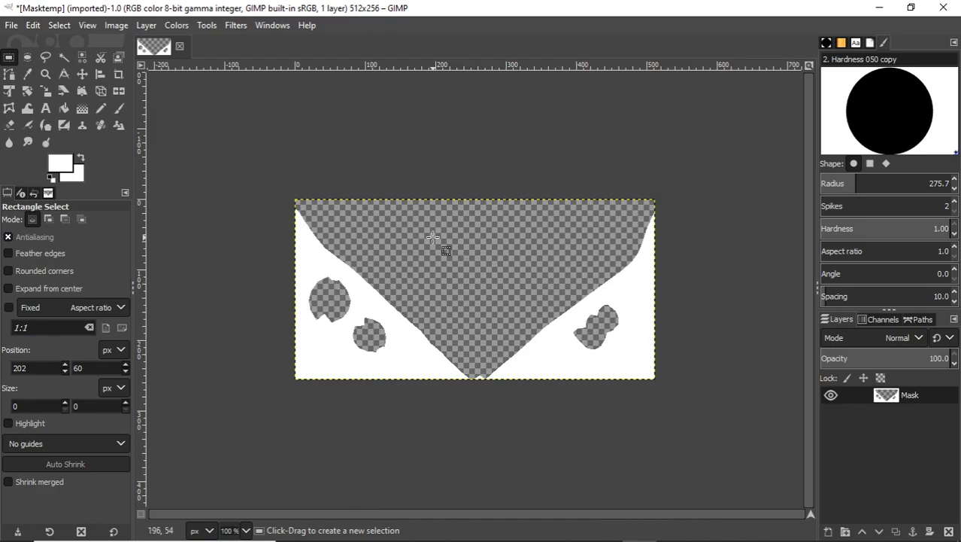
pyautogui.rightClick(879, 400)
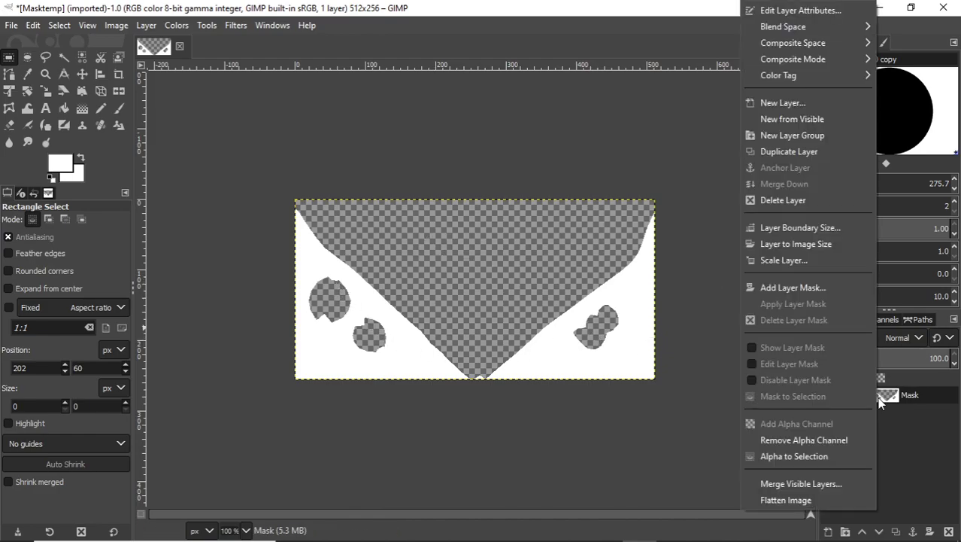
pyautogui.click(790, 153)
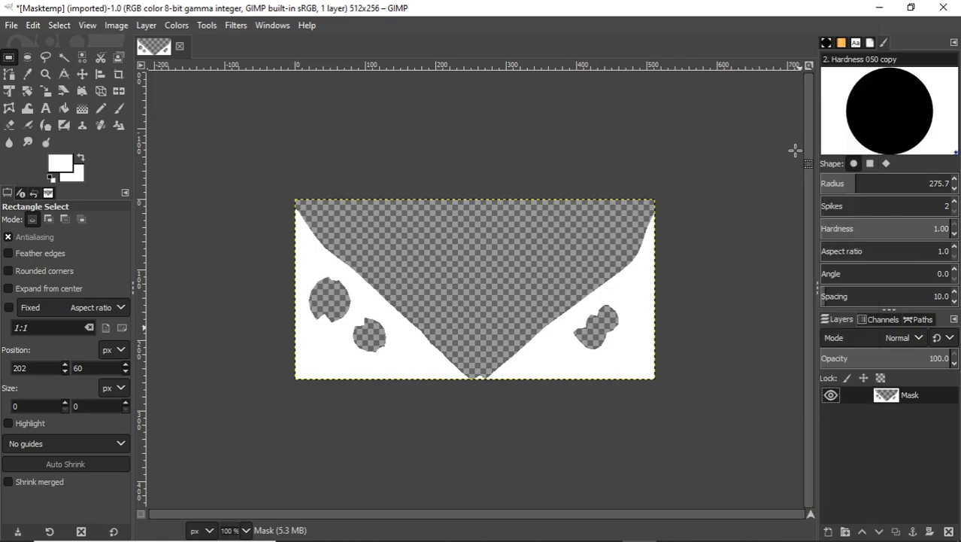
pyautogui.rightClick(883, 392)
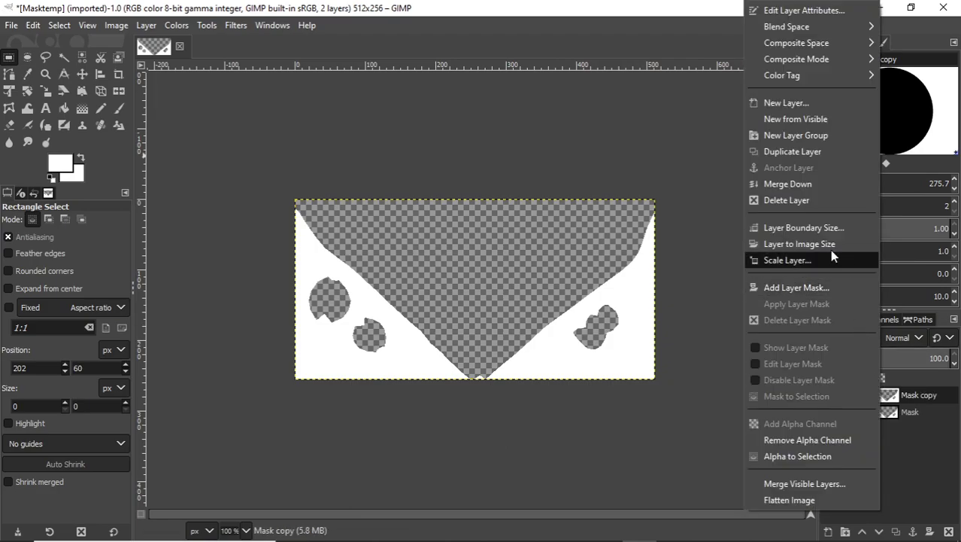
pyautogui.click(794, 150)
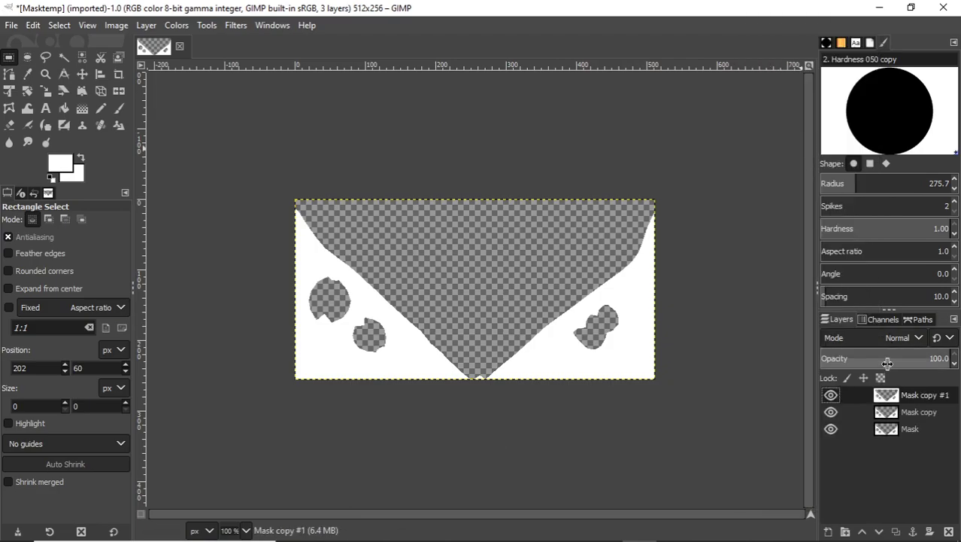
pyautogui.rightClick(883, 396)
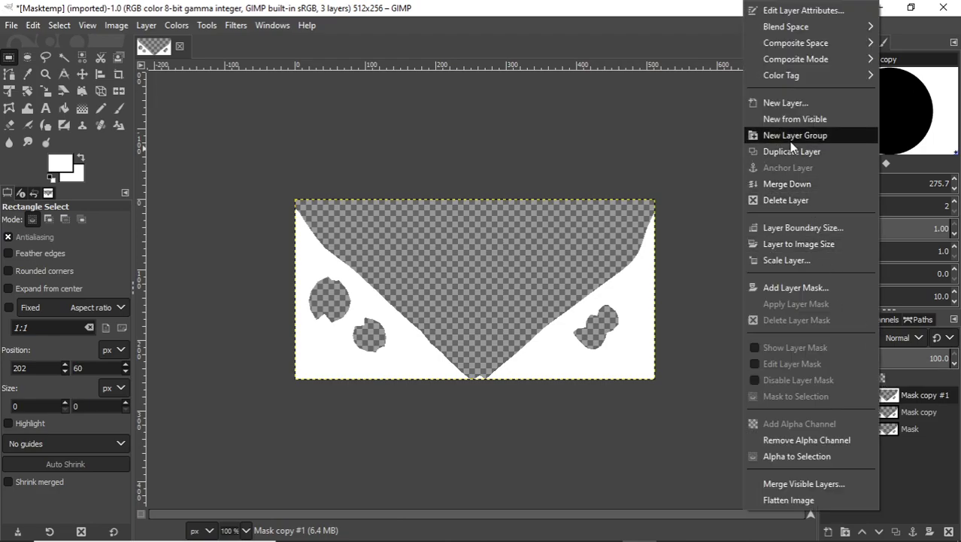
pyautogui.click(793, 152)
pyautogui.click(886, 412)
pyautogui.click(884, 399)
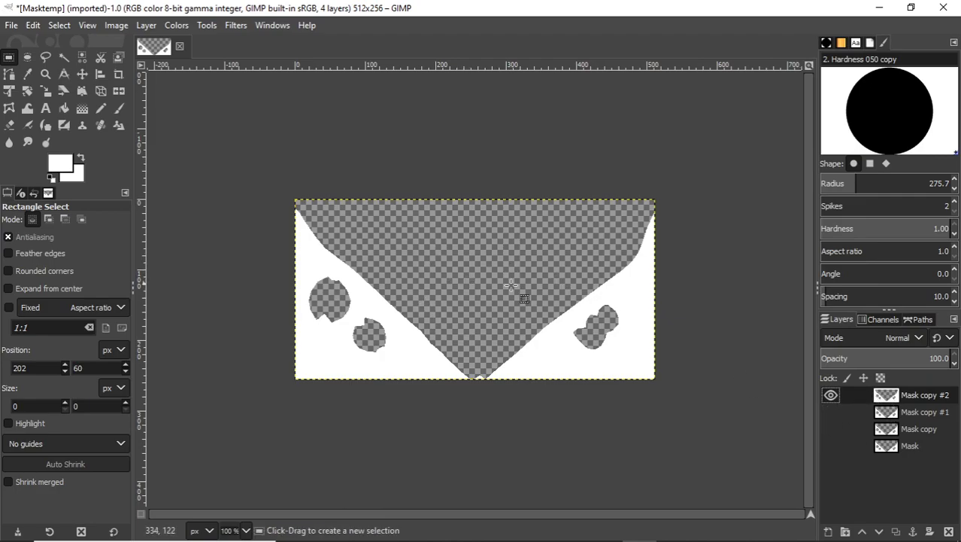
# - Rename the topmost mask copy as Face
pyautogui.doubleClick(928, 396)
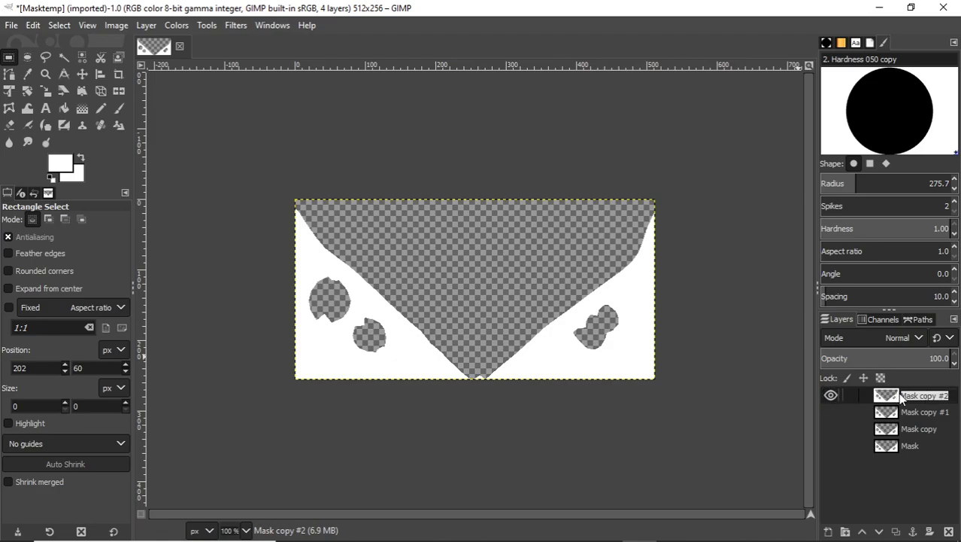
pyautogui.write('Fal')
pyautogui.write('e')
pyautogui.press('Return')
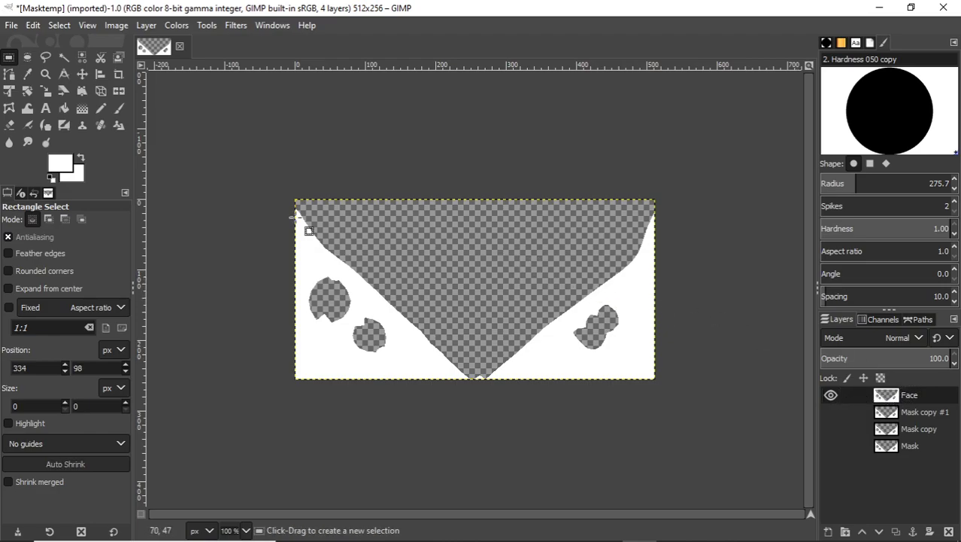
pyautogui.moveTo(242, 141); pyautogui.dragTo(725, 438)
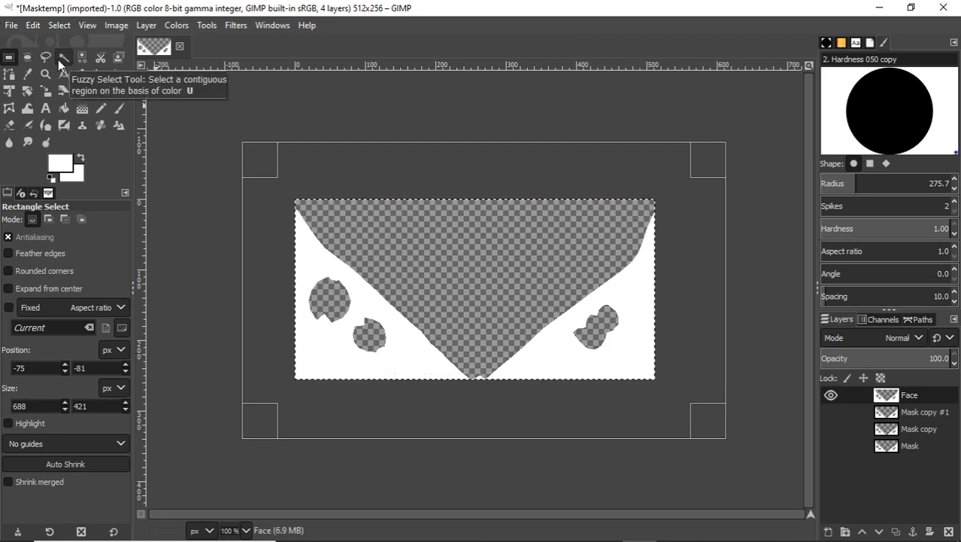
pyautogui.click(58, 60)
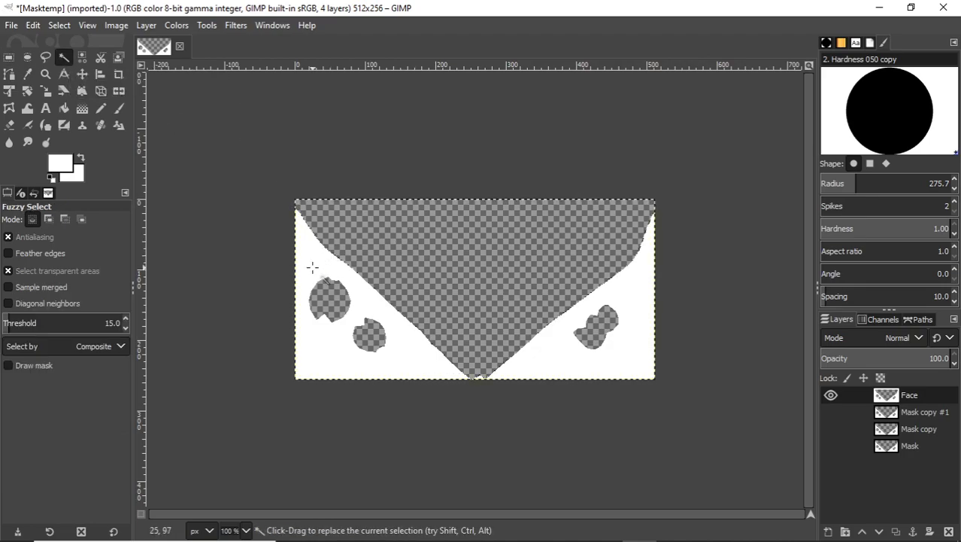
pyautogui.click(327, 302)
pyautogui.click(476, 225)
pyautogui.click(8, 57)
pyautogui.moveTo(228, 159); pyautogui.dragTo(761, 495)
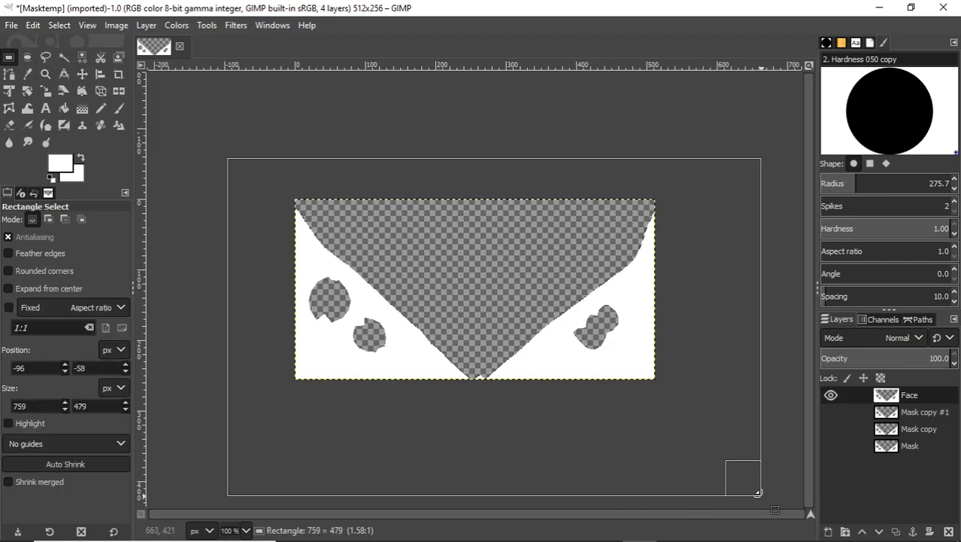
pyautogui.press('u')
pyautogui.click(425, 279)
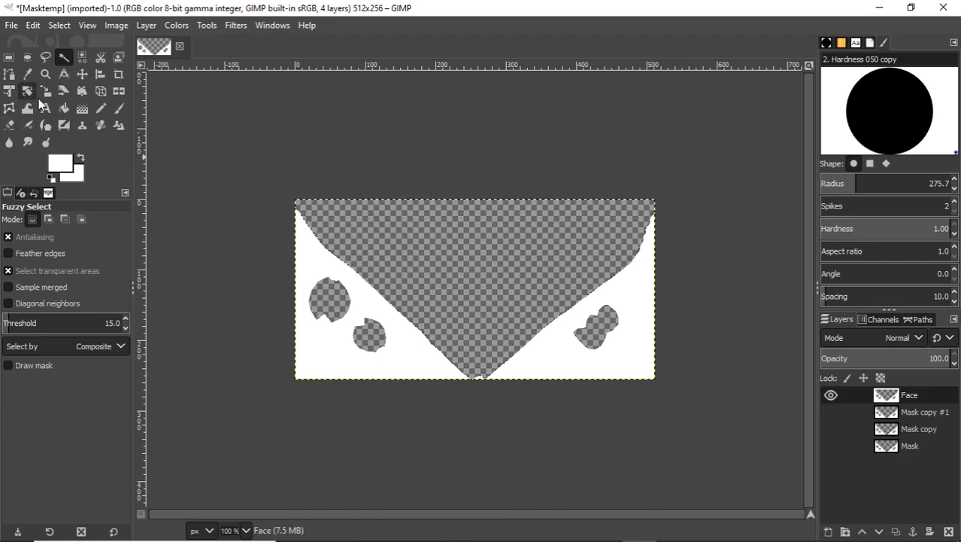
pyautogui.click(63, 109)
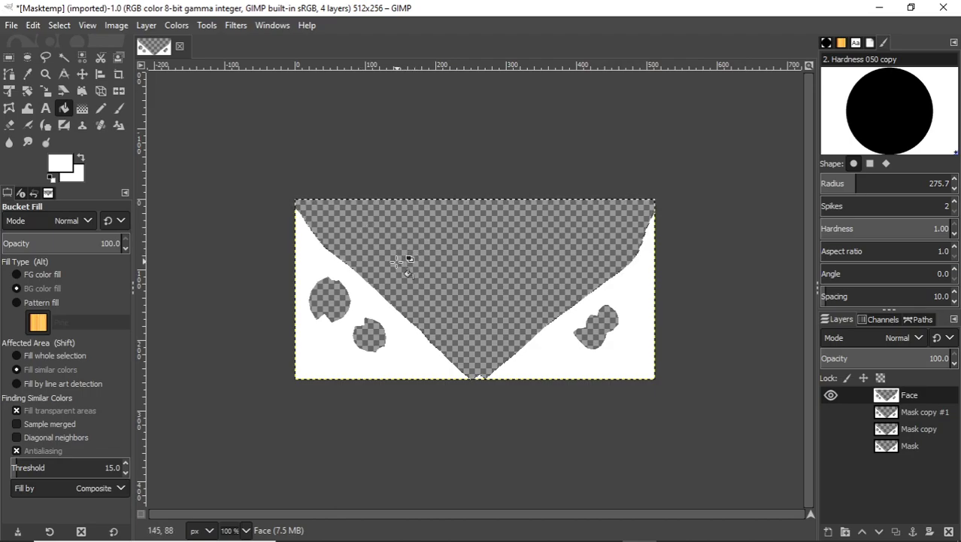
# - Select the small transparent islands on both sides of the Face layer with Fuzzy Select and bucket-fill them with white
pyautogui.click(64, 58)
pyautogui.click(316, 302)
pyautogui.press('shift')
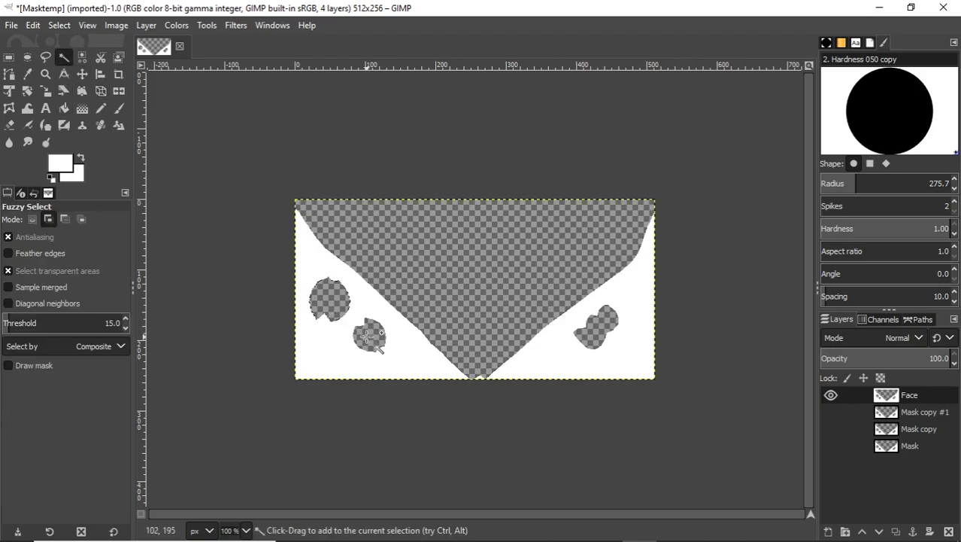
pyautogui.keyDown('shift'); pyautogui.click(604, 333); pyautogui.keyUp('shift')
pyautogui.click(328, 303)
pyautogui.press('shift')
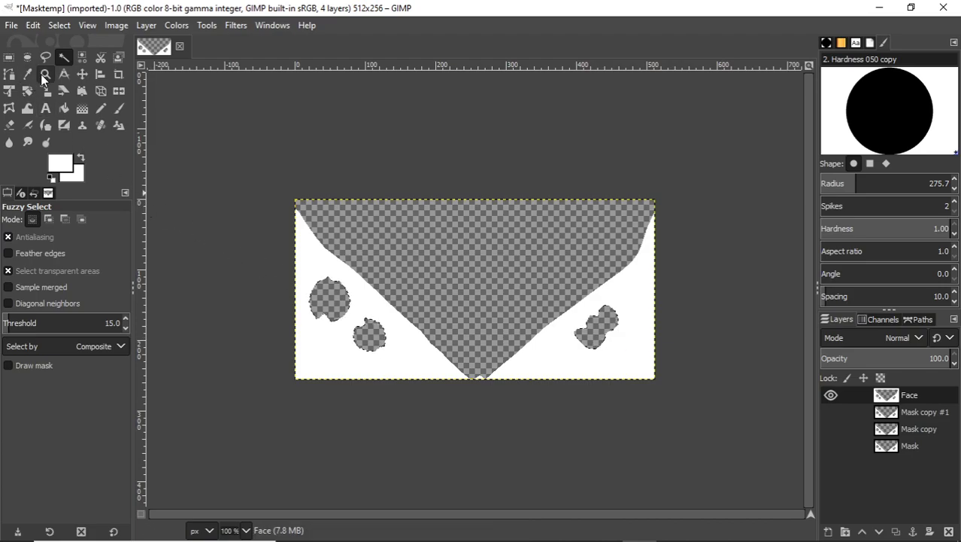
pyautogui.click(69, 107)
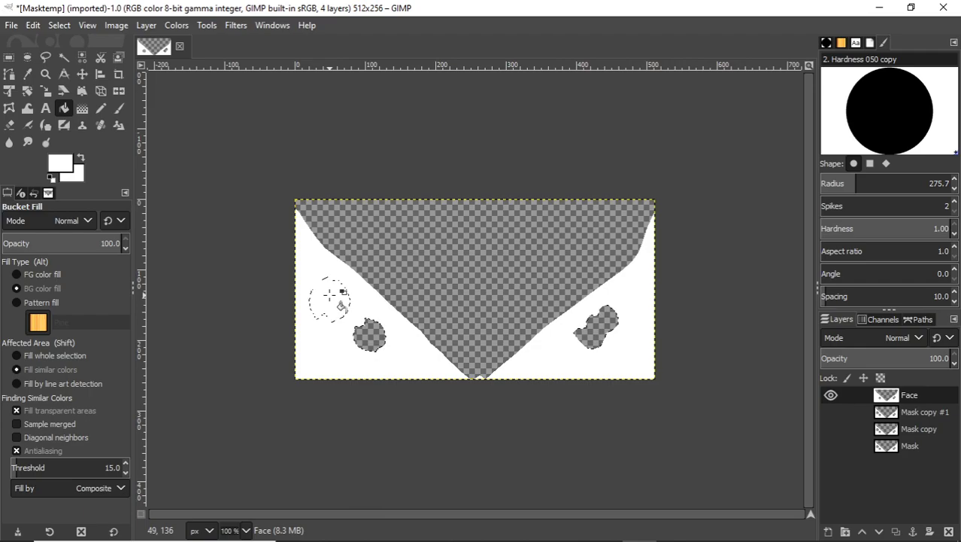
pyautogui.press('shift')
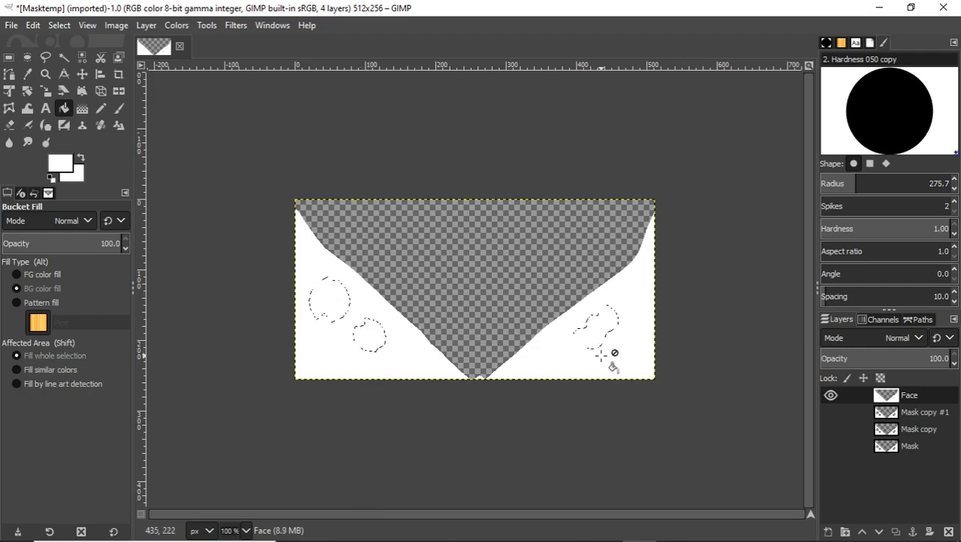
pyautogui.press('shift')
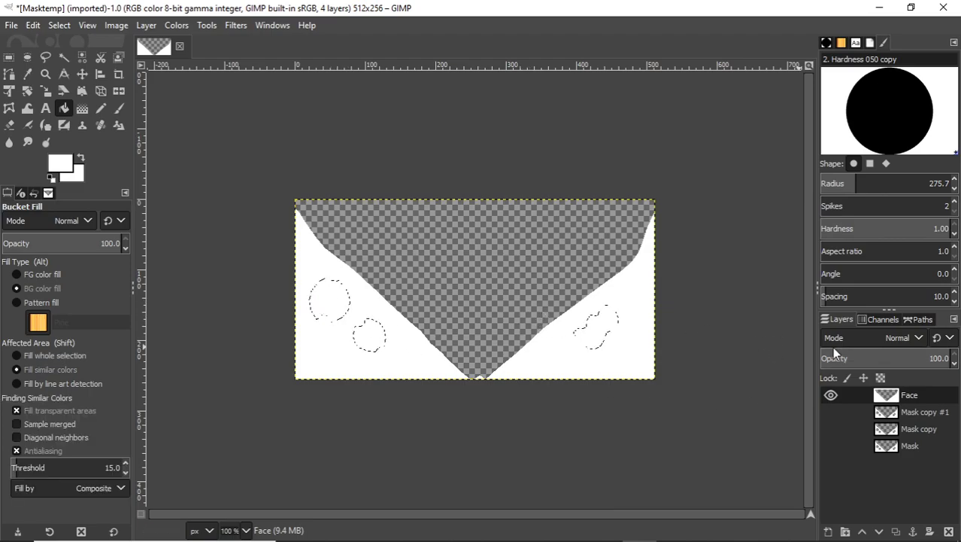
# - Show only the Mask copy #1 layer and rename it as Longtie
pyautogui.click(894, 411)
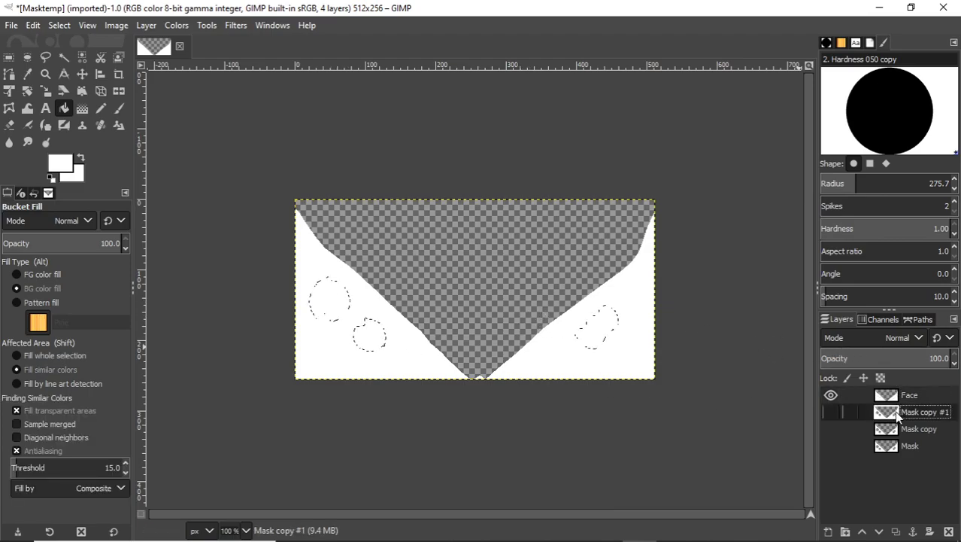
pyautogui.keyDown('shift'); pyautogui.click(831, 411); pyautogui.keyUp('shift')
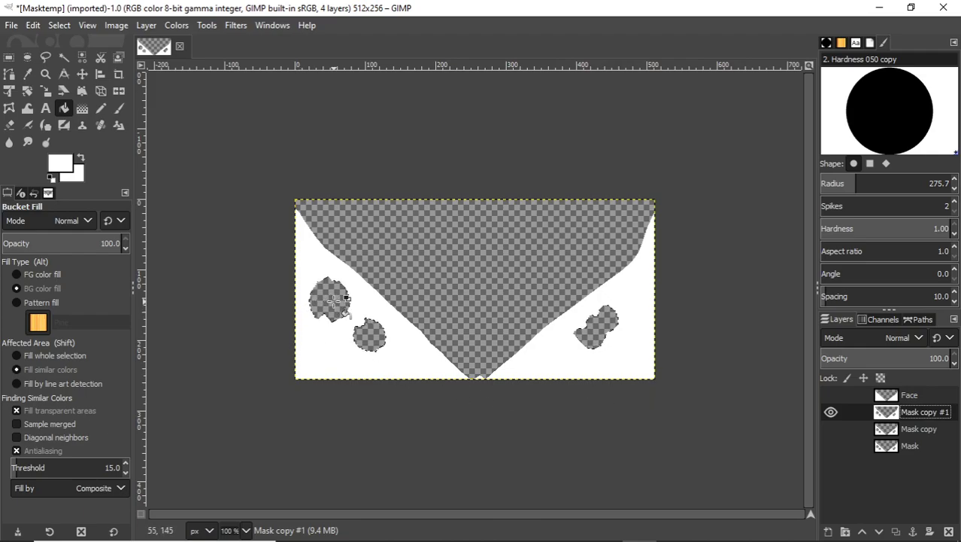
pyautogui.doubleClick(931, 414)
pyautogui.write('Longtie')
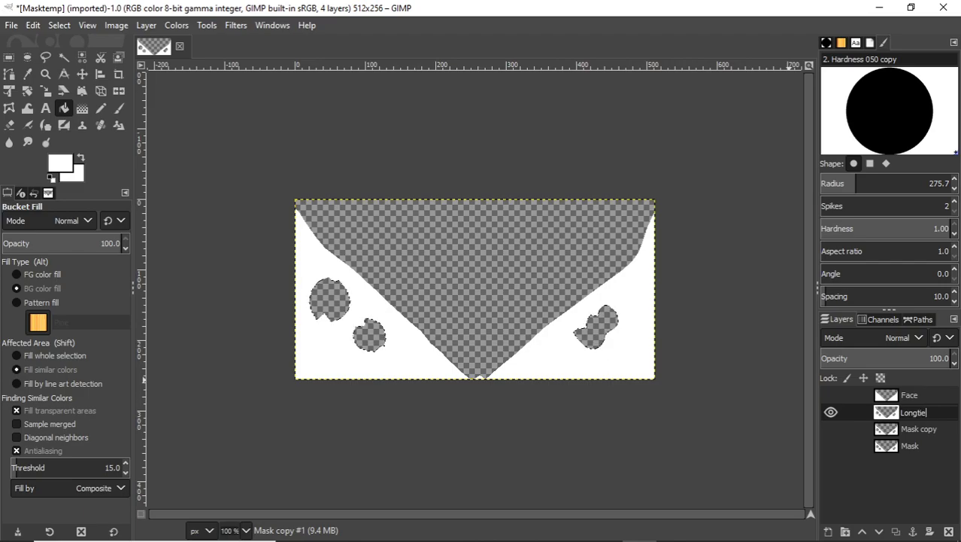
pyautogui.press('Return')
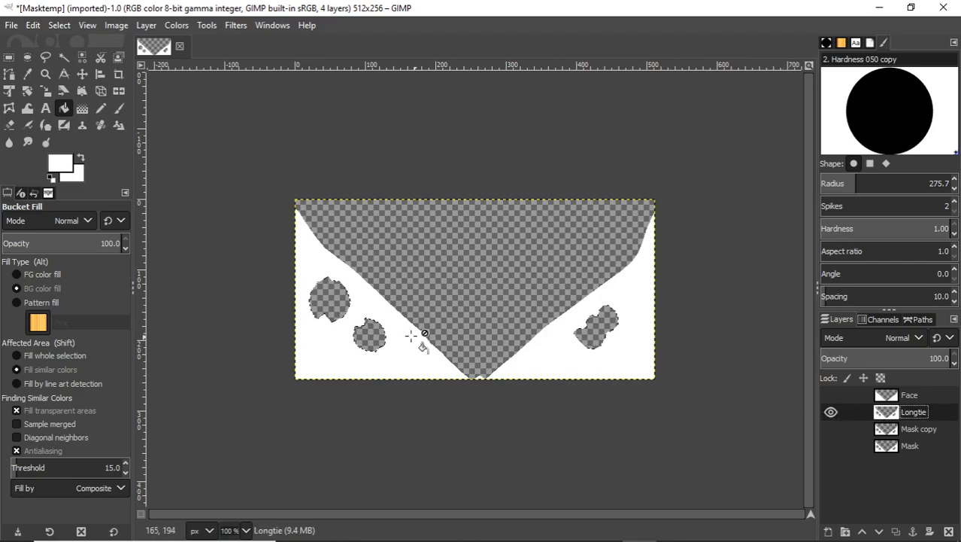
# - Fuzzy-select every transparent area of the Longtie layer except the large round island and bucket-fill them with white
pyautogui.click(65, 58)
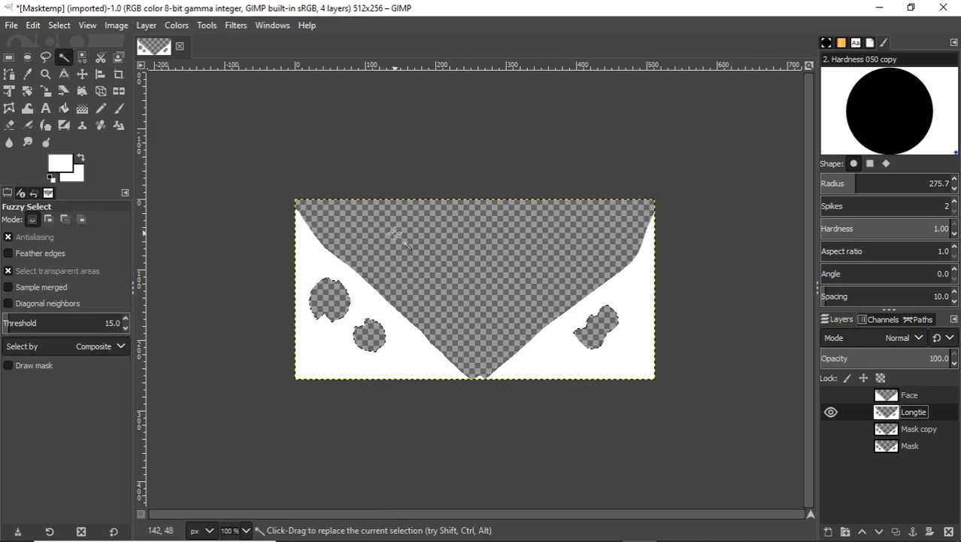
pyautogui.press('shift')
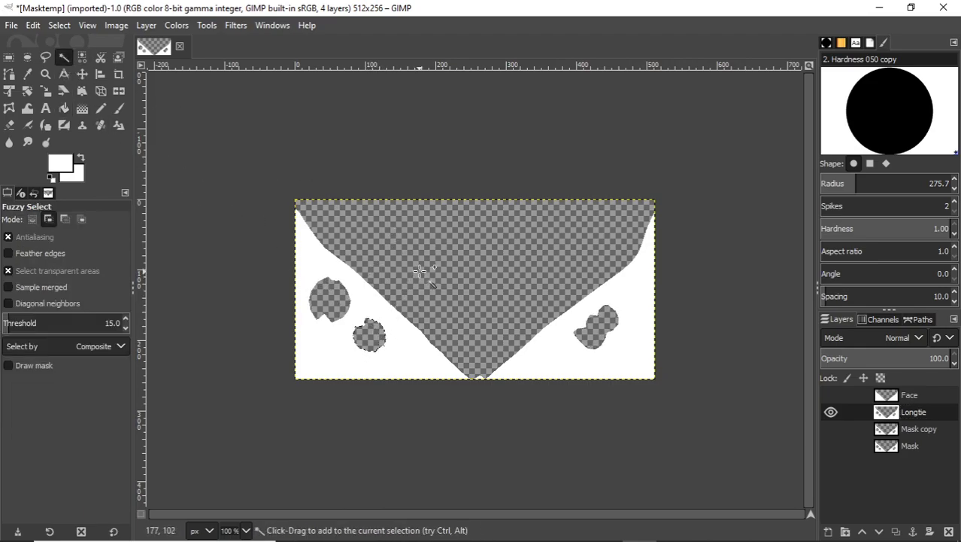
pyautogui.keyDown('shift'); pyautogui.click(591, 329); pyautogui.keyUp('shift')
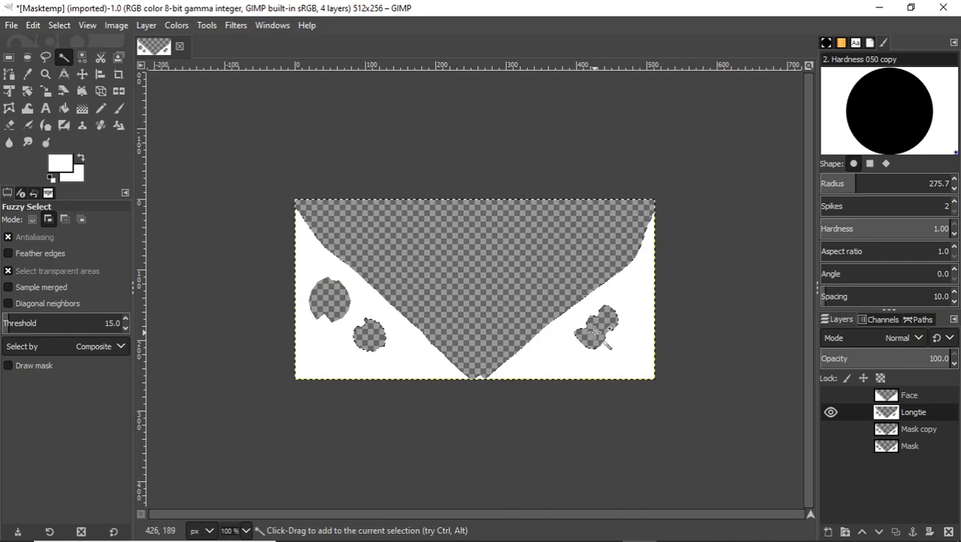
pyautogui.hotkey('shift', 'b')
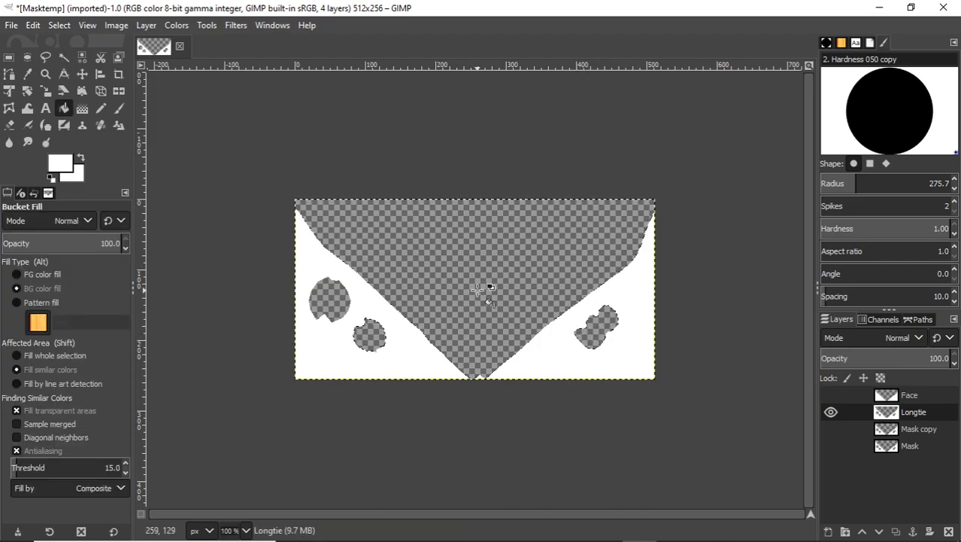
pyautogui.click(477, 268)
pyautogui.press('shift')
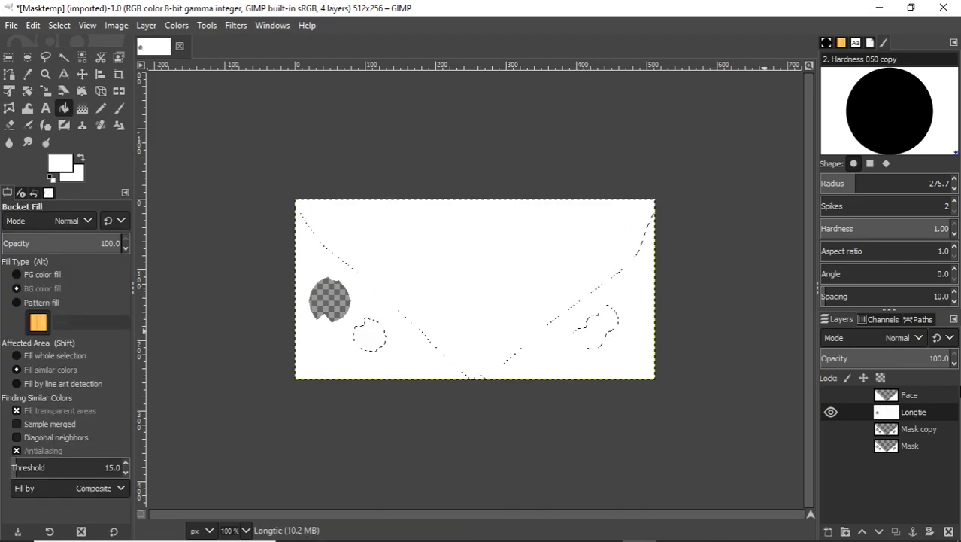
# - Show only the Mask copy layer and rename it as Shorttie
pyautogui.click(833, 412)
pyautogui.click(884, 430)
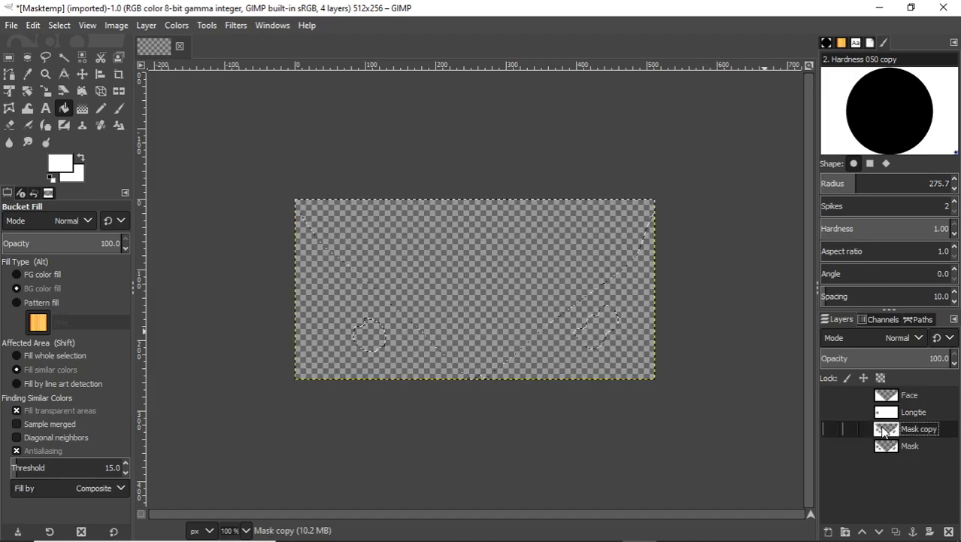
pyautogui.click(831, 429)
pyautogui.click(828, 412)
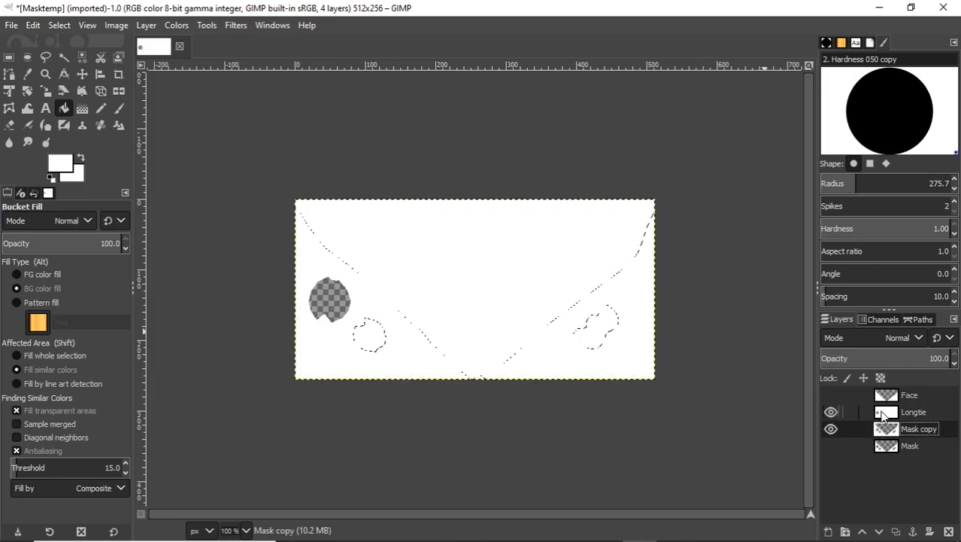
pyautogui.click(831, 412)
pyautogui.doubleClick(915, 429)
pyautogui.write('Shorttie')
pyautogui.press('Return')
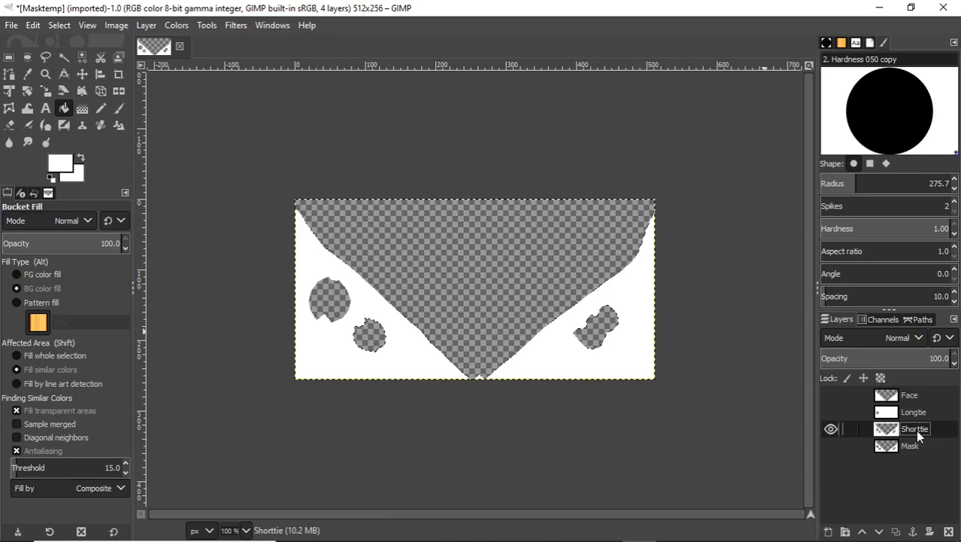
# - Rename the bottommost Mask layer as Knot
pyautogui.click(885, 447)
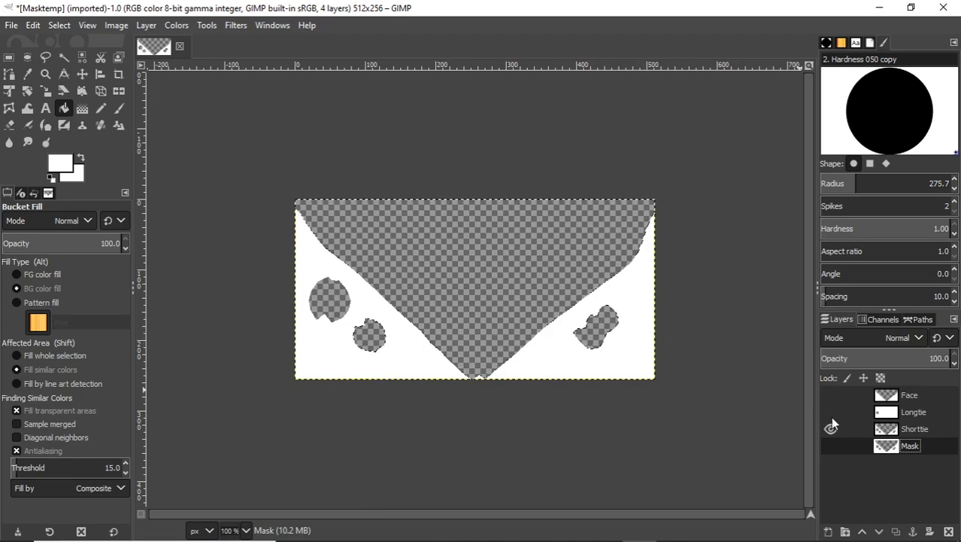
pyautogui.doubleClick(910, 446)
pyautogui.write('Know')
pyautogui.press('BackSpace')
pyautogui.write('t')
pyautogui.press('Return')
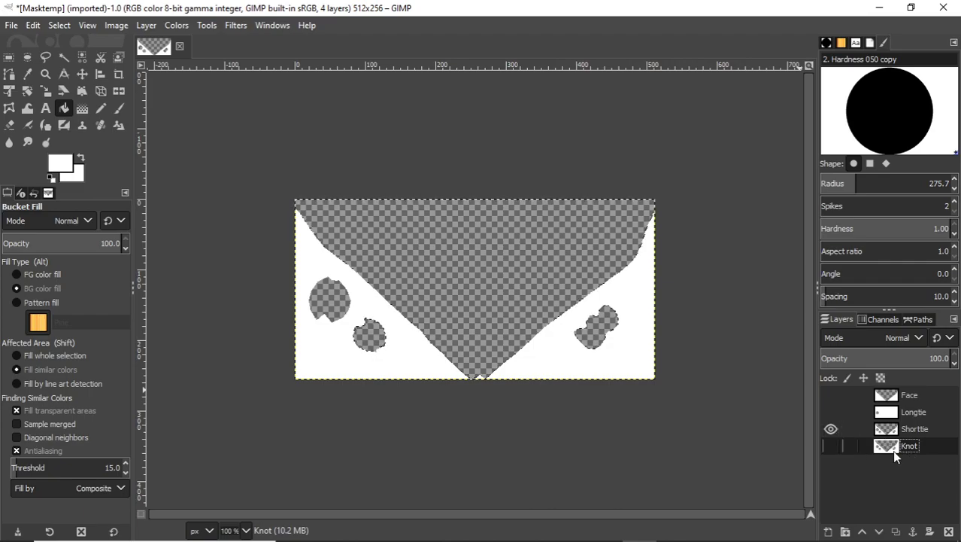
# - Fuzzy-select every transparent area of the Shorttie layer except the smaller round island and bucket-fill them with white
pyautogui.click(895, 430)
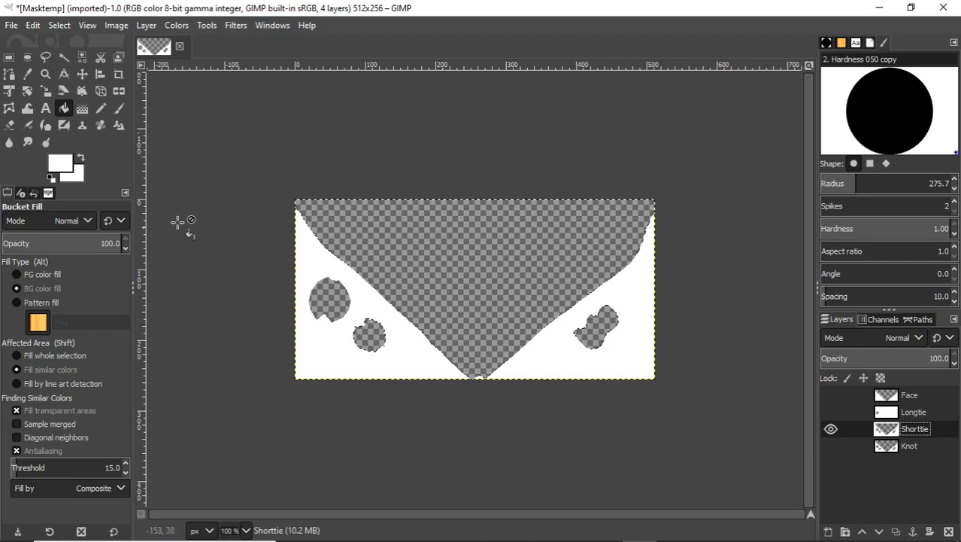
pyautogui.press('u')
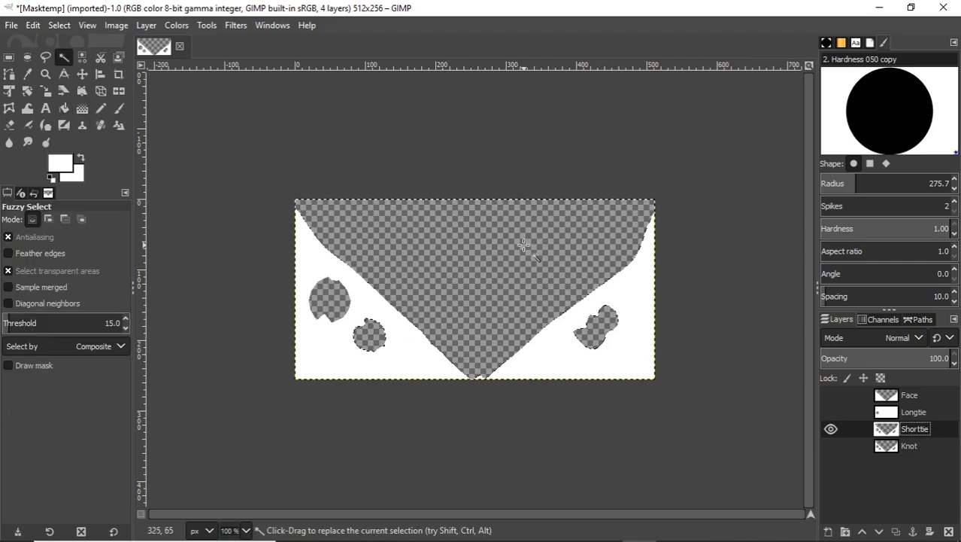
pyautogui.press('shift')
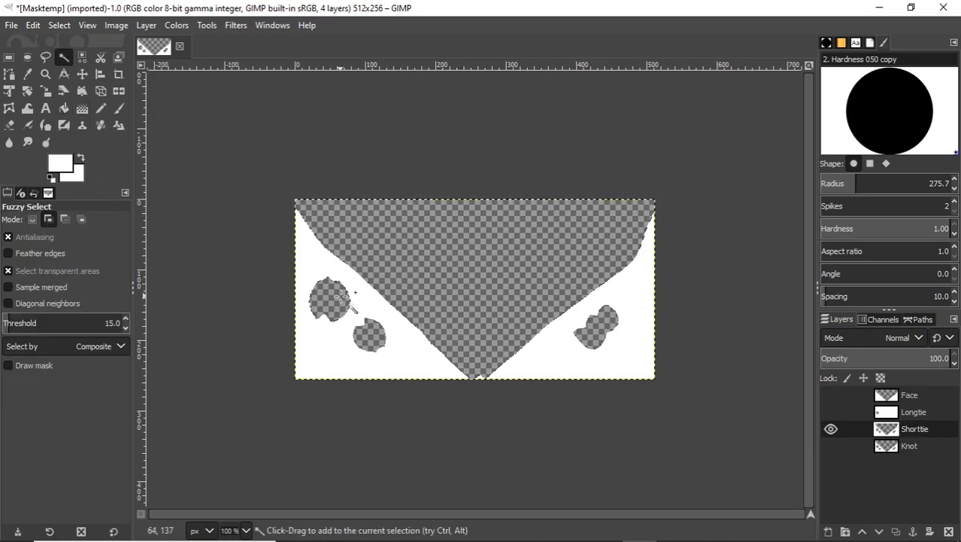
pyautogui.hotkey('shift', 'b')
pyautogui.click(496, 270)
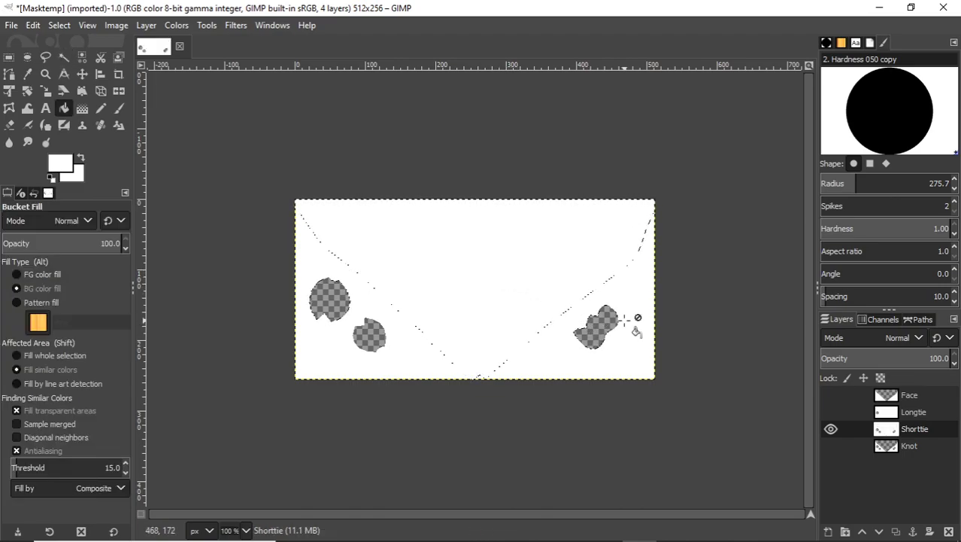
pyautogui.press('shift')
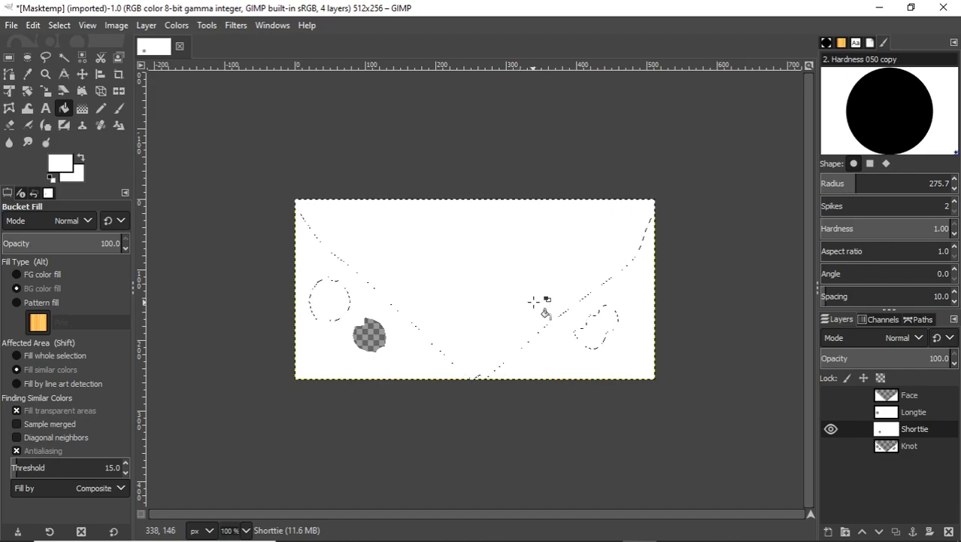
# - Show only the Knot layer and bucket-fill its large face area and two round islands with white, leaving the elongated island transparent
pyautogui.click(890, 447)
pyautogui.click(830, 429)
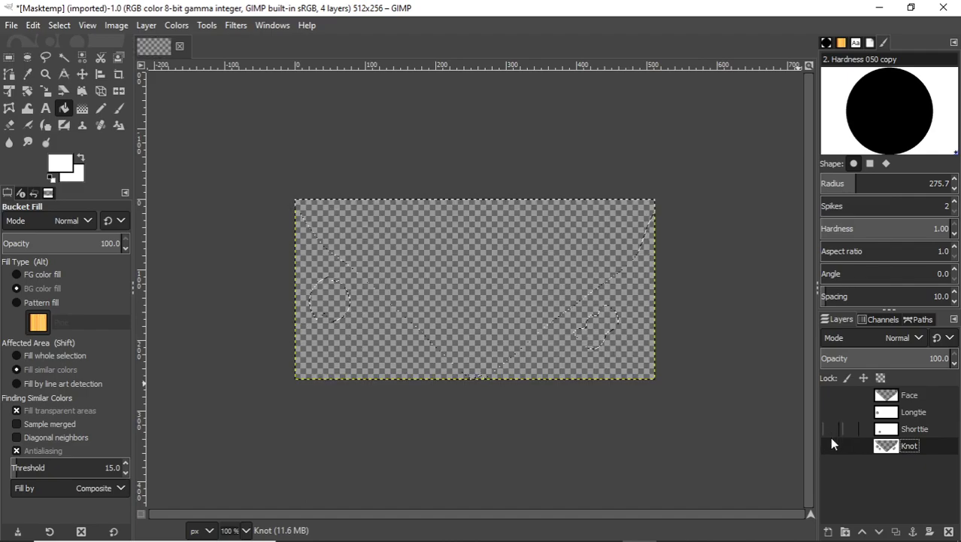
pyautogui.click(830, 445)
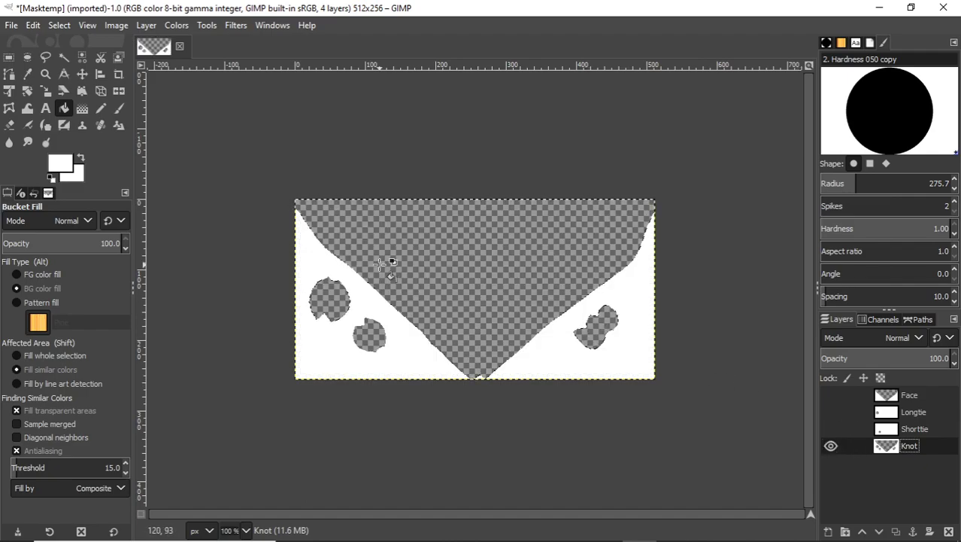
pyautogui.press('u')
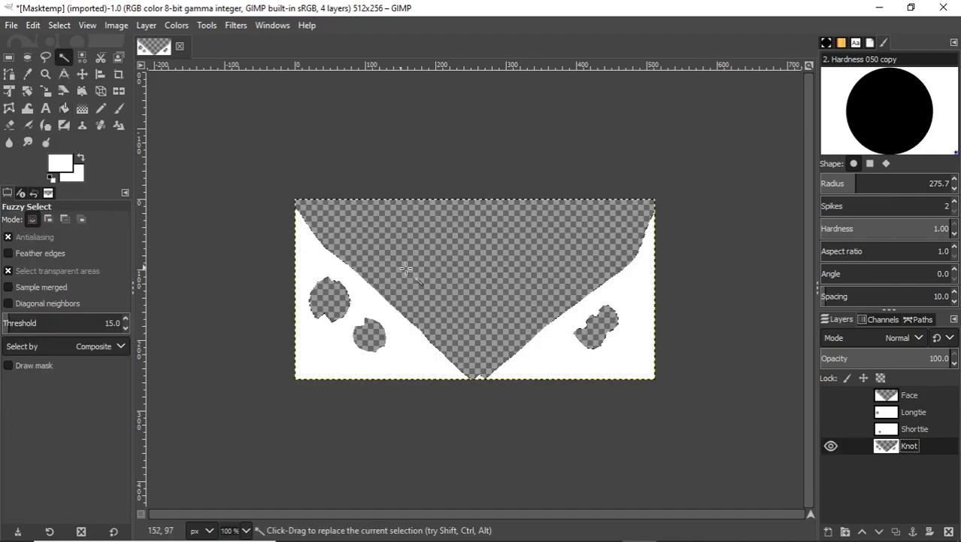
pyautogui.keyDown('shift'); pyautogui.click(344, 302); pyautogui.keyUp('shift')
pyautogui.keyDown('shift'); pyautogui.click(376, 335); pyautogui.keyUp('shift')
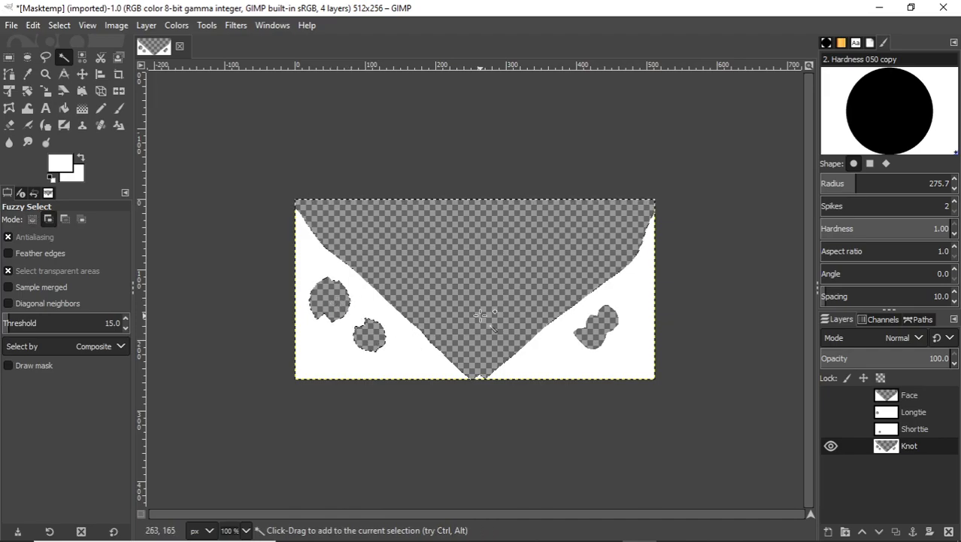
pyautogui.hotkey('shift', 'b')
pyautogui.click(468, 262)
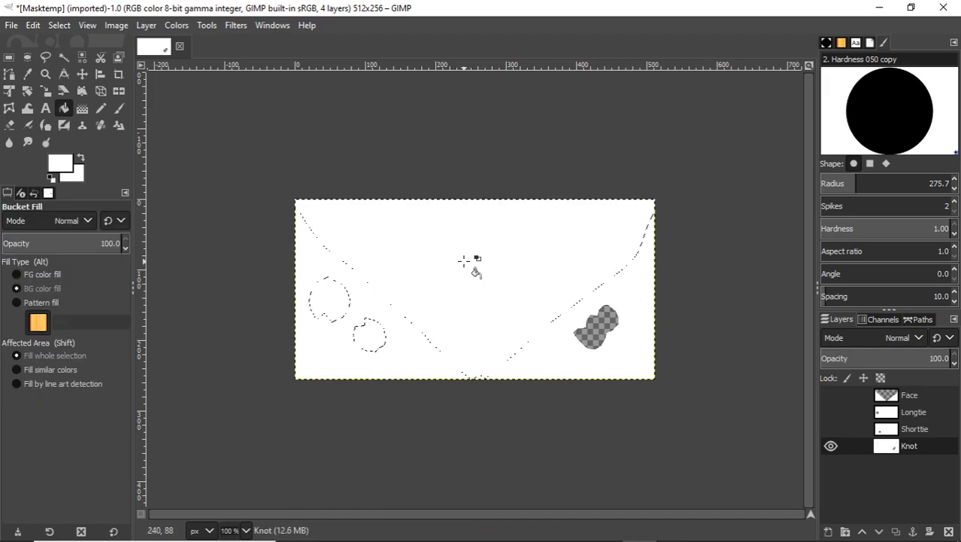
# - Make Face the active layer and the only visible one
pyautogui.click(830, 428)
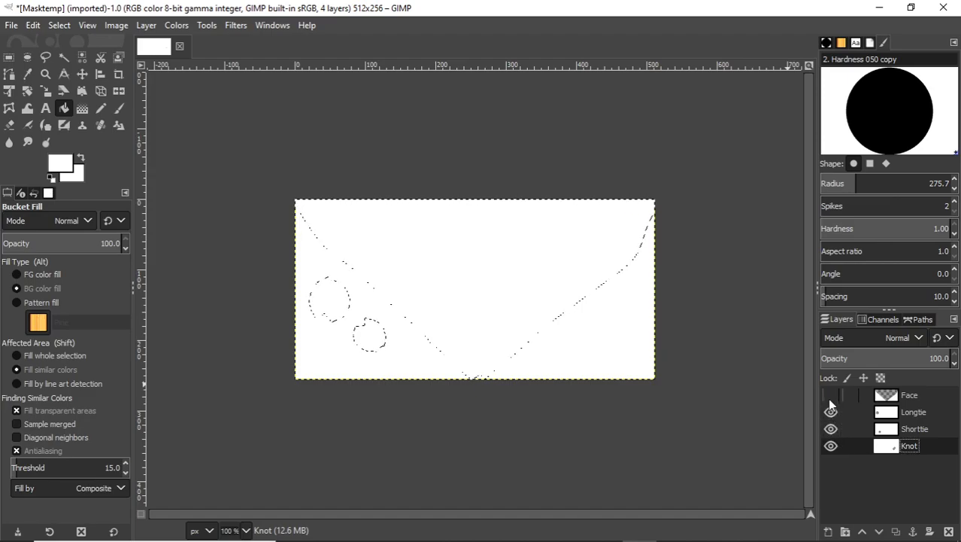
pyautogui.moveTo(830, 440); pyautogui.dragTo(827, 396)
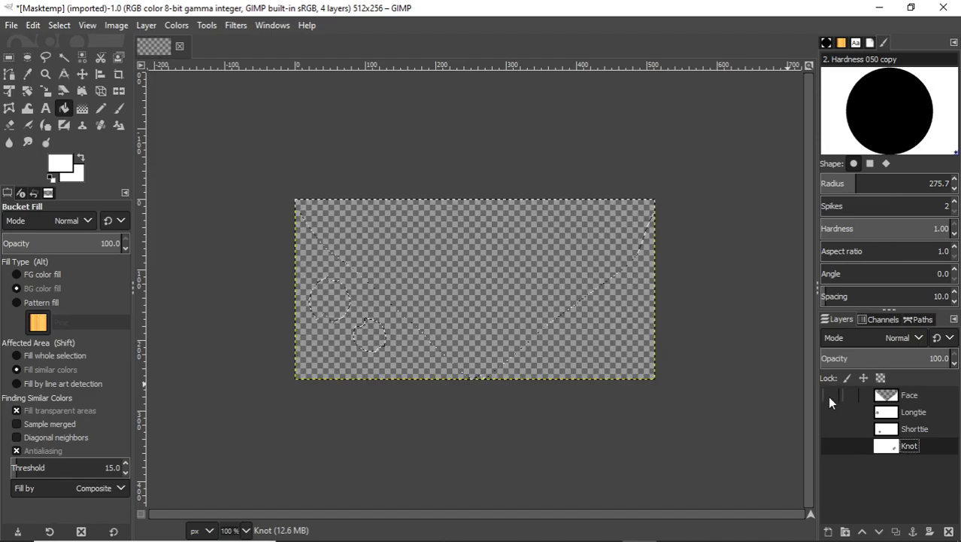
pyautogui.click(886, 410)
pyautogui.click(883, 393)
pyautogui.click(880, 426)
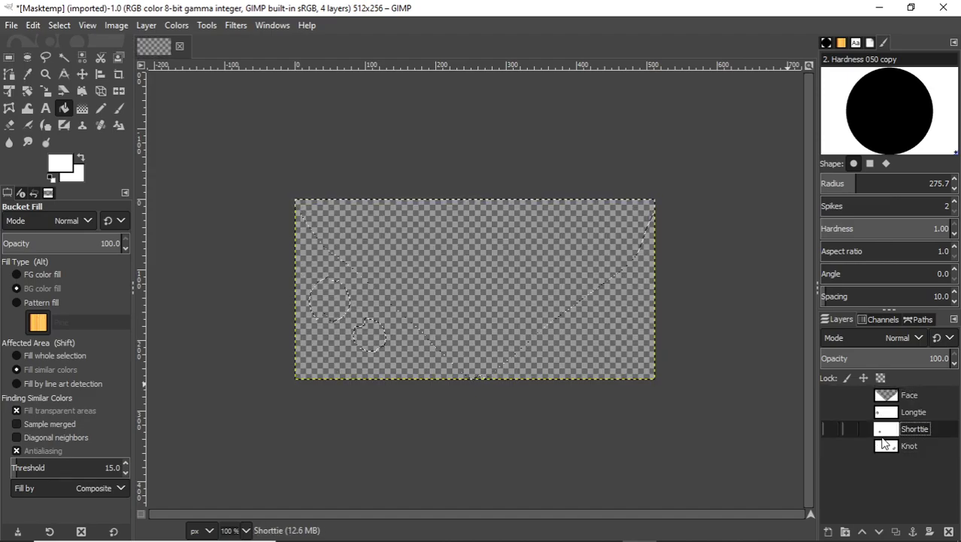
pyautogui.click(882, 442)
pyautogui.moveTo(832, 444)
pyautogui.mouseDown()
pyautogui.moveTo(830, 394)
pyautogui.moveTo(831, 448)
pyautogui.mouseUp()
pyautogui.click(896, 399)
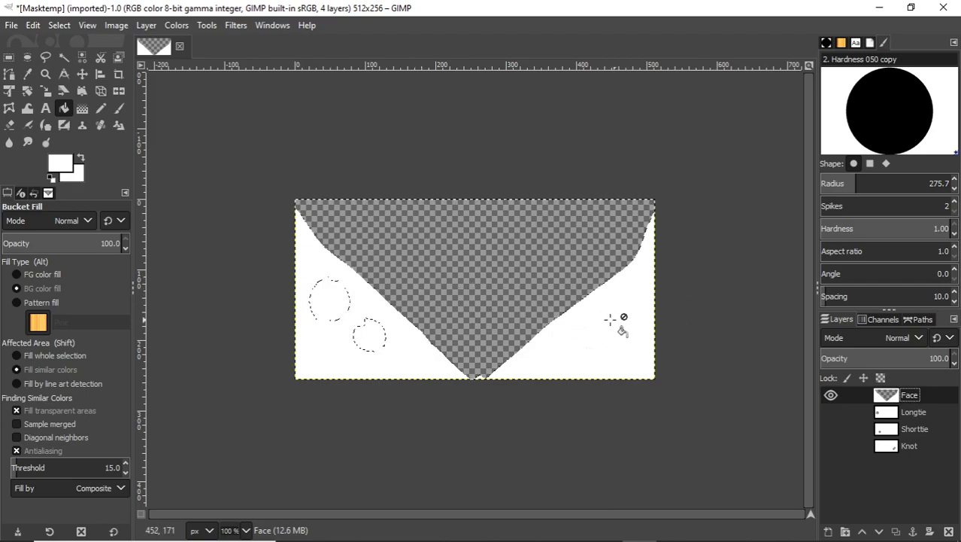
# - Save the layered image as Masktemp.xcf in the Projects folder on Local Disk (C:)
pyautogui.click(10, 26)
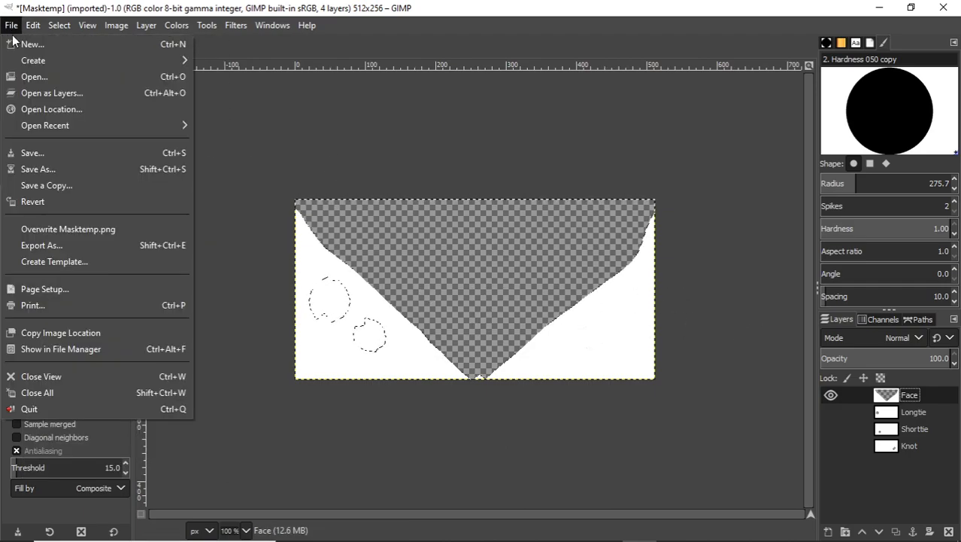
pyautogui.click(41, 167)
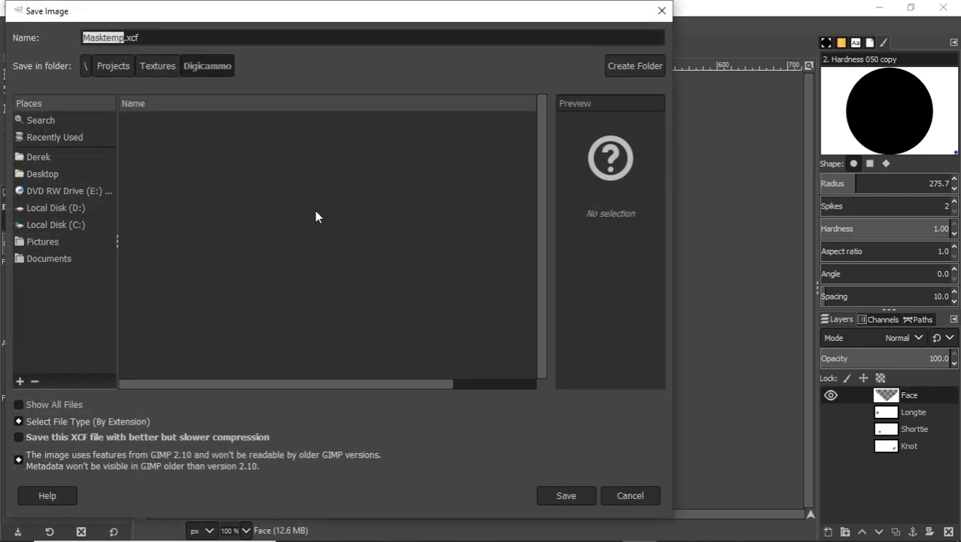
pyautogui.click(47, 222)
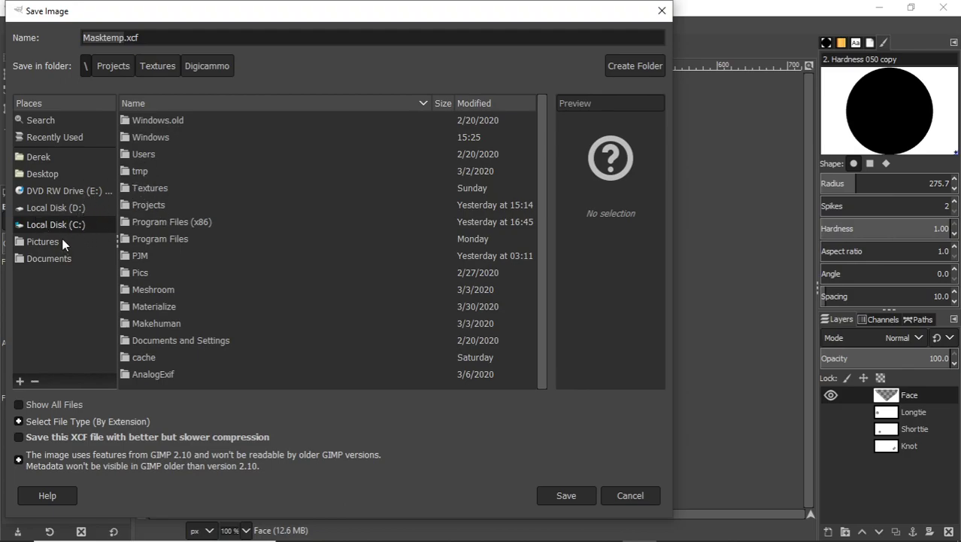
pyautogui.click(151, 208)
pyautogui.doubleClick(151, 206)
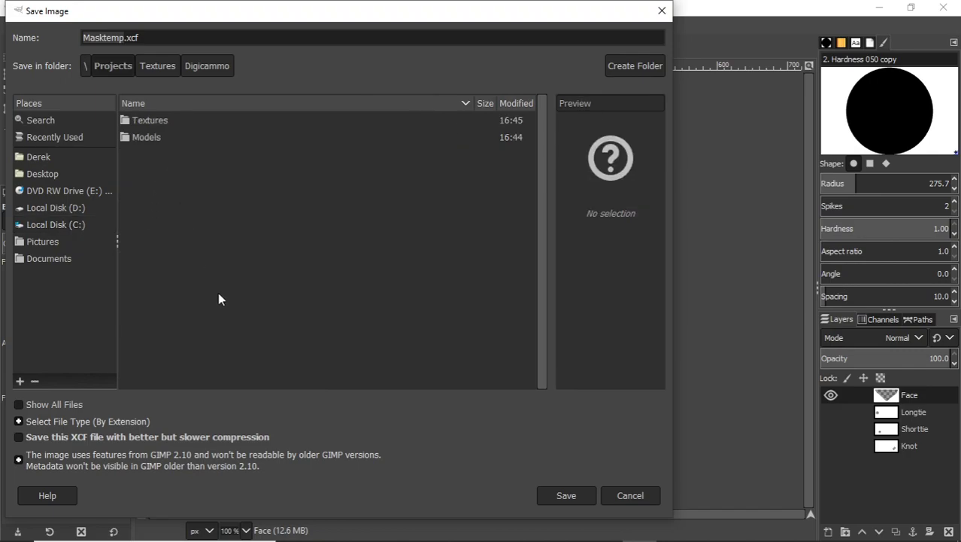
pyautogui.rightClick(173, 196)
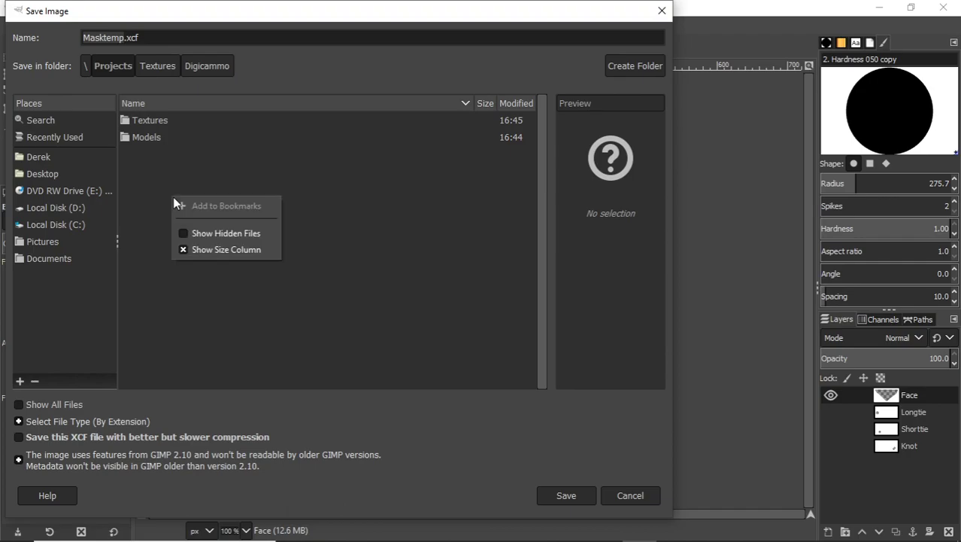
pyautogui.click(150, 192)
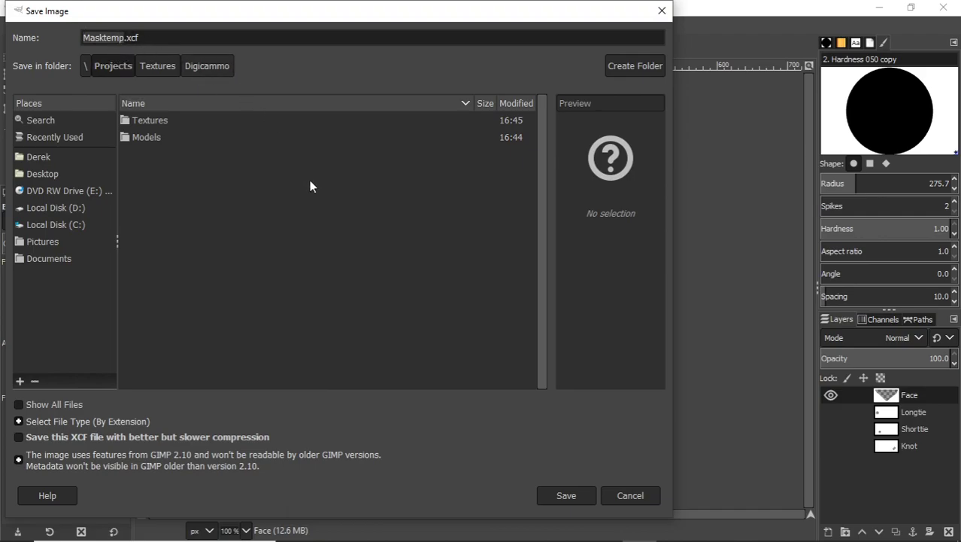
pyautogui.click(573, 495)
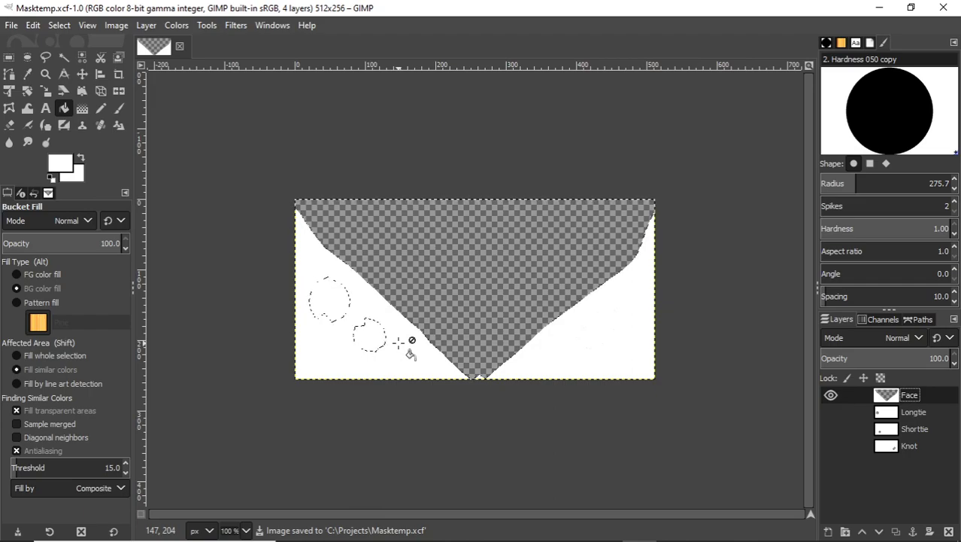
pyautogui.click(905, 407)
pyautogui.click(895, 450)
pyautogui.click(888, 418)
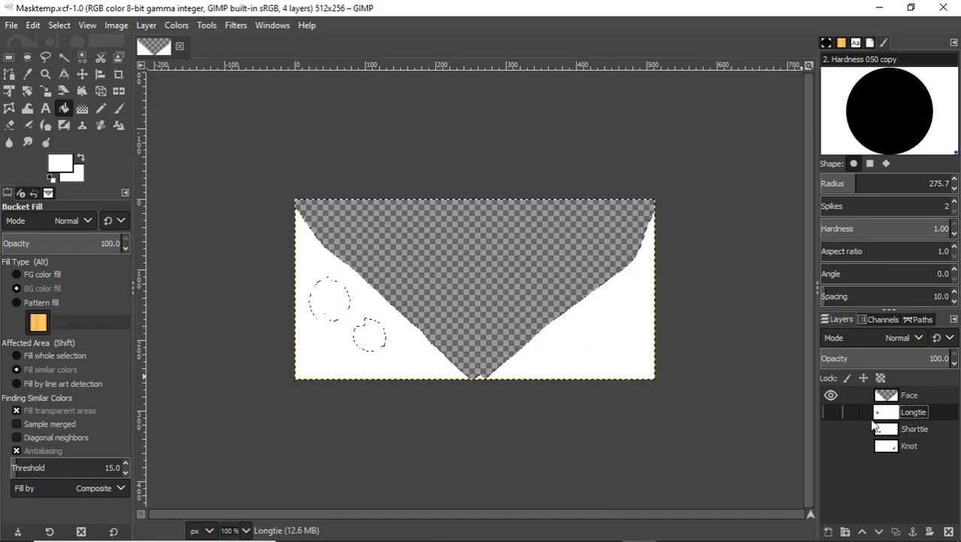
pyautogui.moveTo(831, 413); pyautogui.dragTo(834, 447)
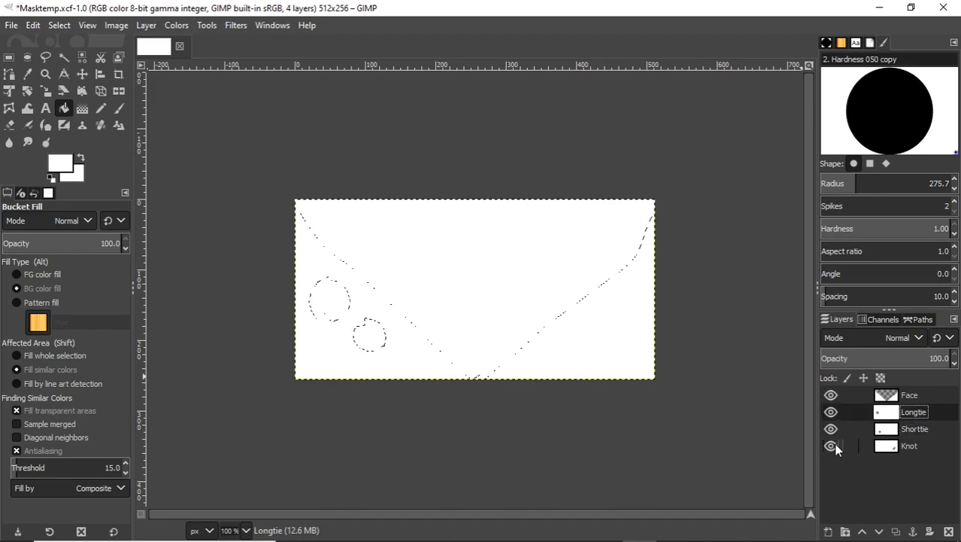
pyautogui.click(886, 396)
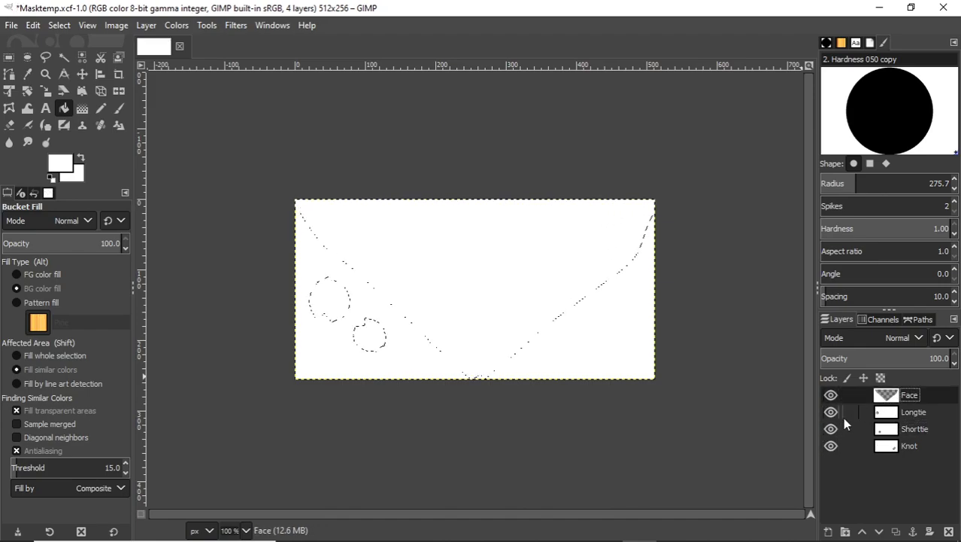
pyautogui.moveTo(831, 421); pyautogui.dragTo(830, 441)
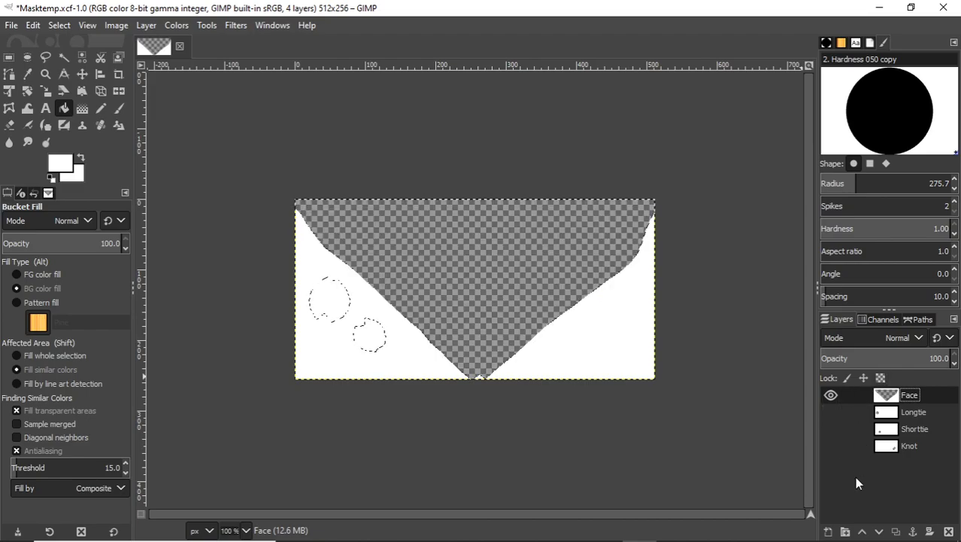
# - Add a transparent layer named Mask above Face and hide the Face layer
pyautogui.click(828, 532)
pyautogui.click(852, 516)
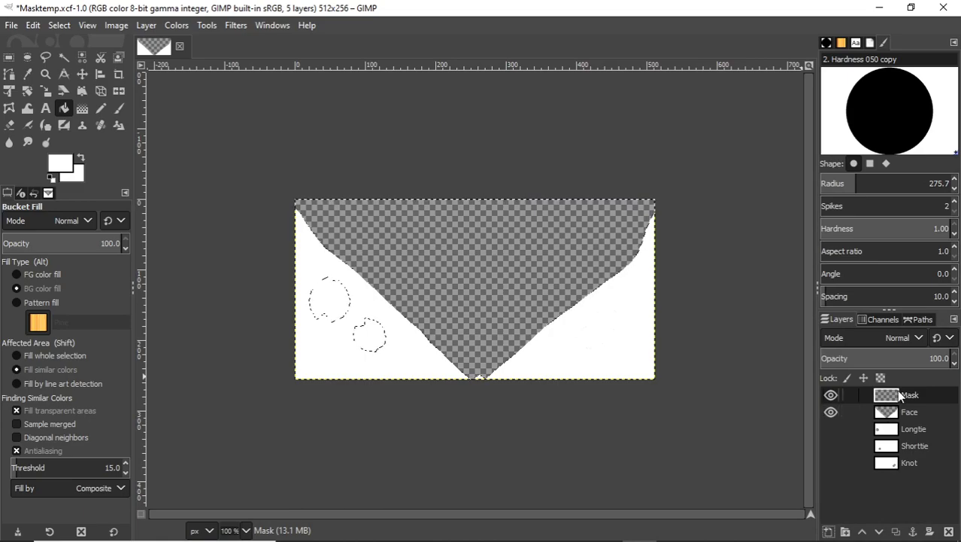
pyautogui.click(831, 412)
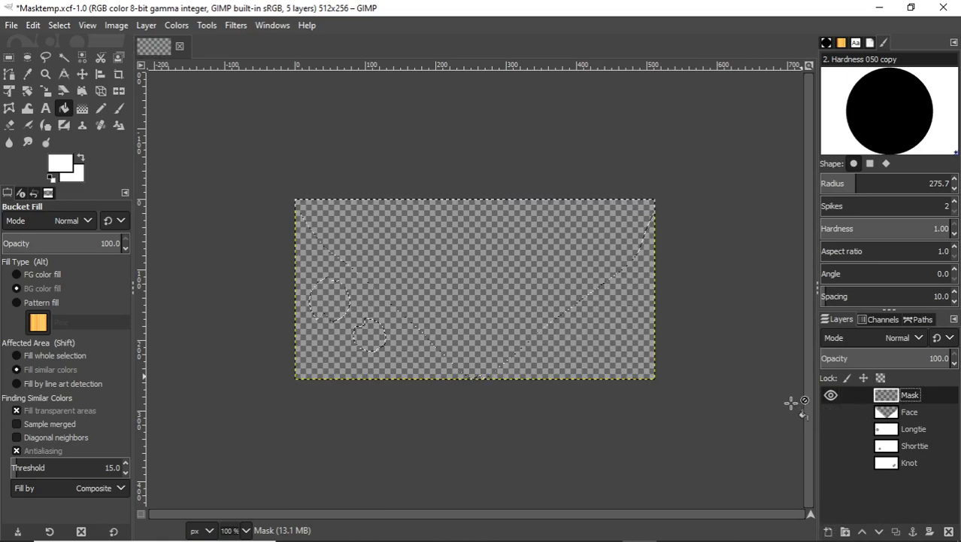
# - Open Cammo.jpg from the Digicammo folder inside Projects\Textures as a new layer
pyautogui.click(9, 26)
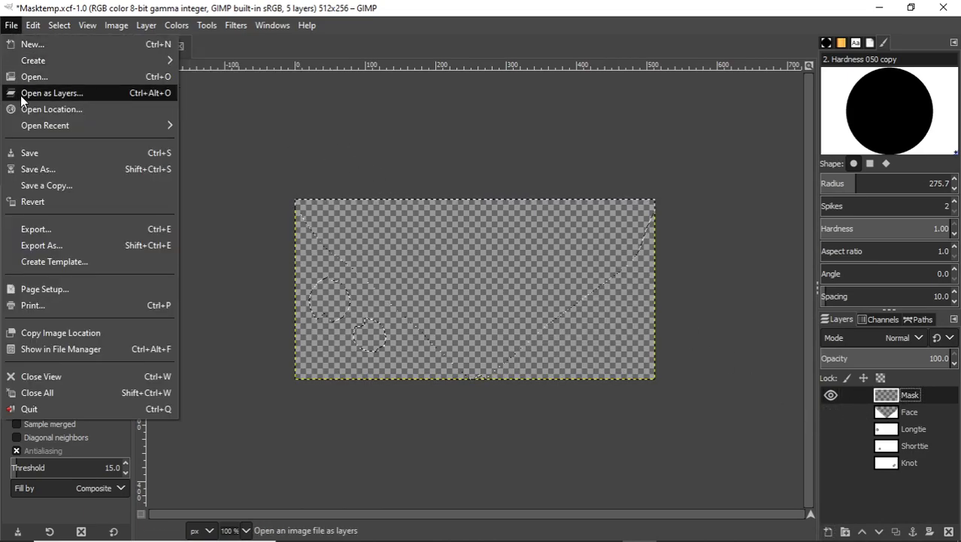
pyautogui.click(44, 93)
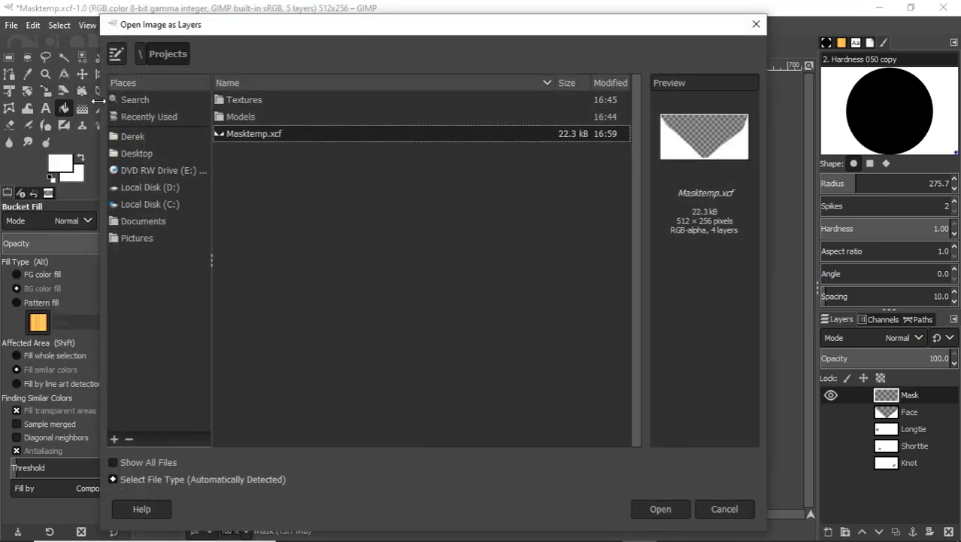
pyautogui.doubleClick(230, 100)
pyautogui.doubleClick(251, 100)
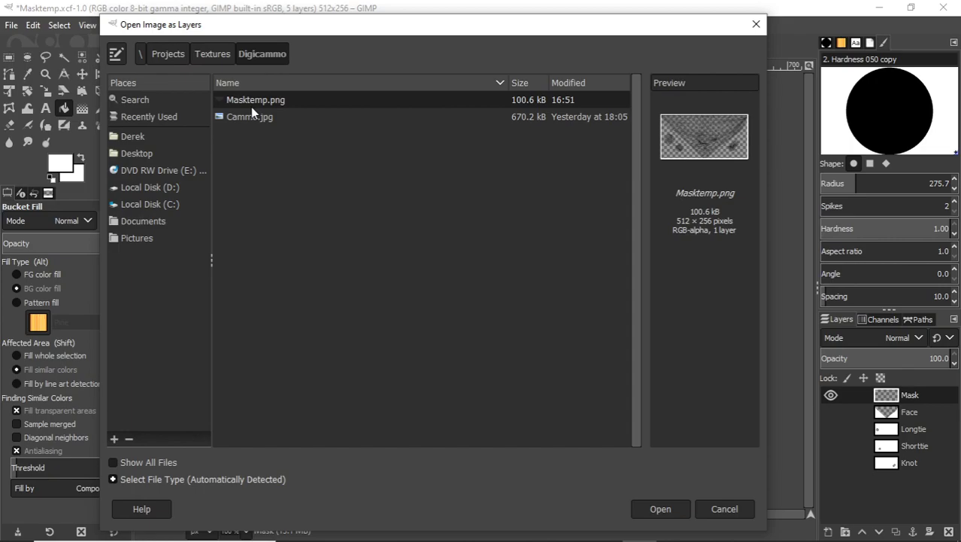
pyautogui.click(251, 118)
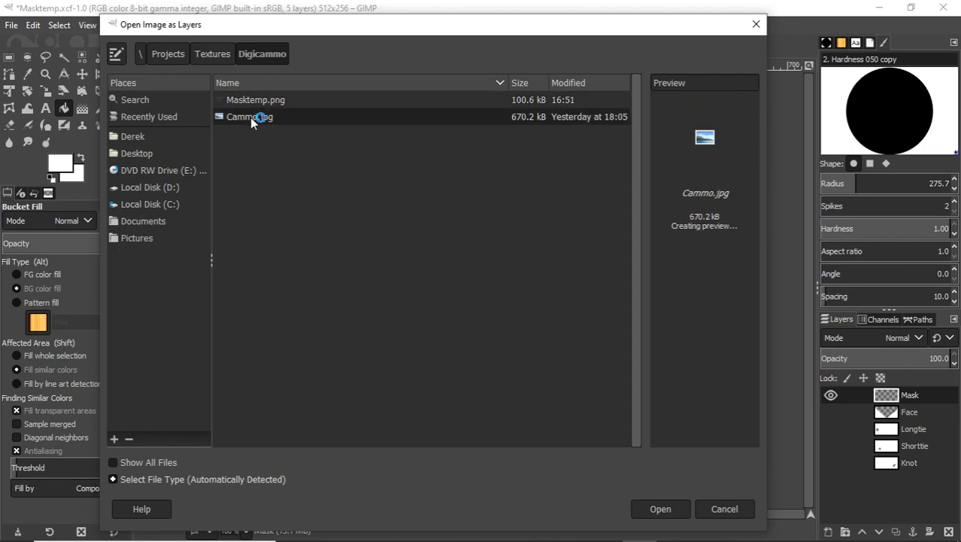
pyautogui.doubleClick(250, 118)
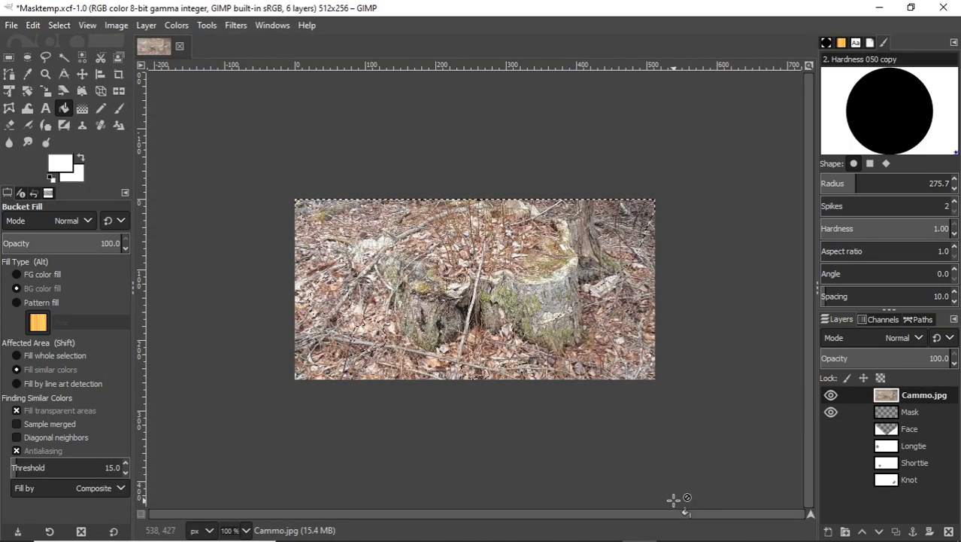
# - Draw a rectangular selection of about 770 × 398 px that encloses the whole canvas
pyautogui.press('r')
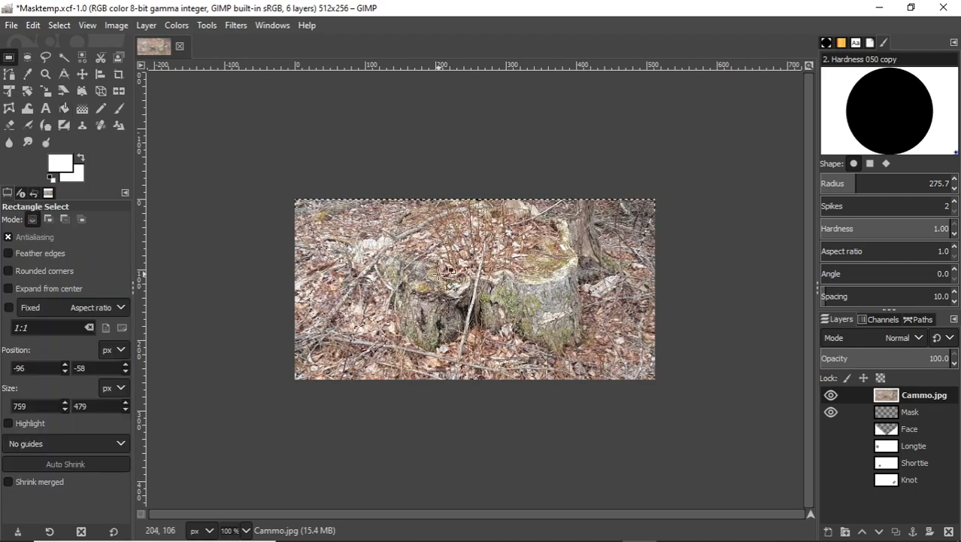
pyautogui.moveTo(259, 162); pyautogui.dragTo(800, 442)
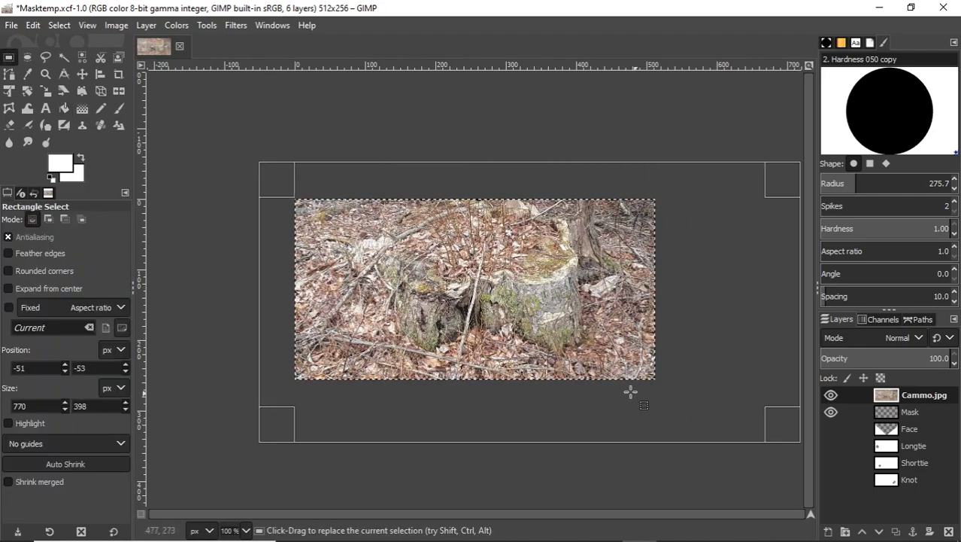
pyautogui.click(432, 130)
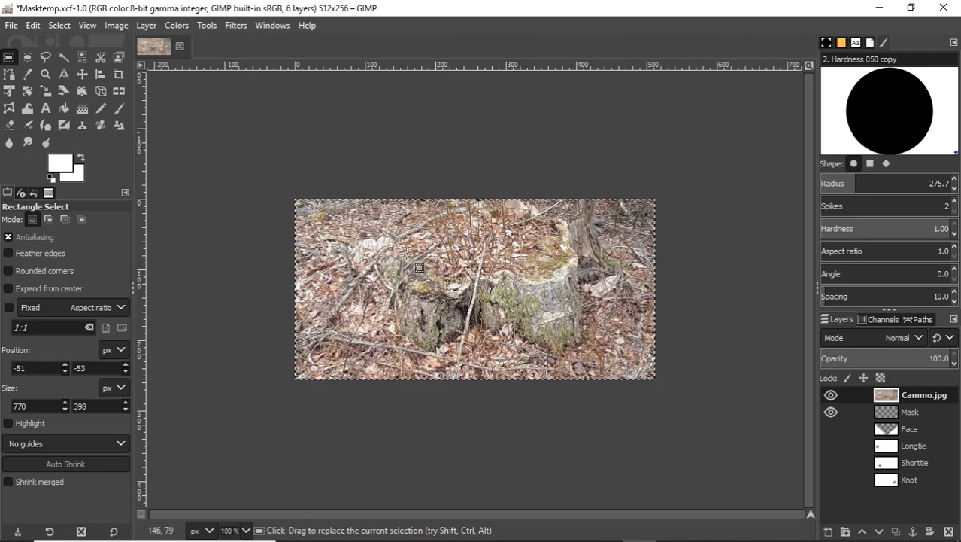
pyautogui.click(246, 25)
pyautogui.moveTo(271, 104)
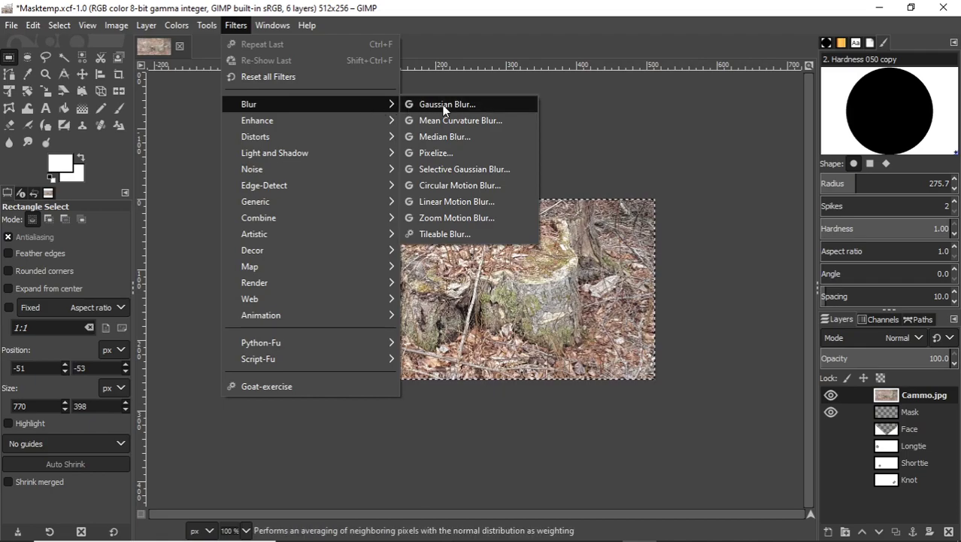
pyautogui.click(450, 153)
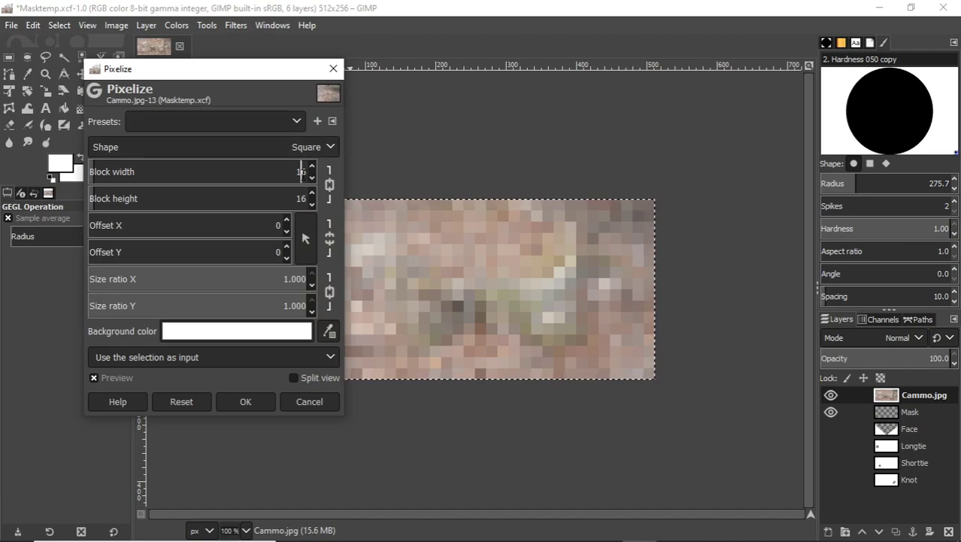
pyautogui.press('Return')
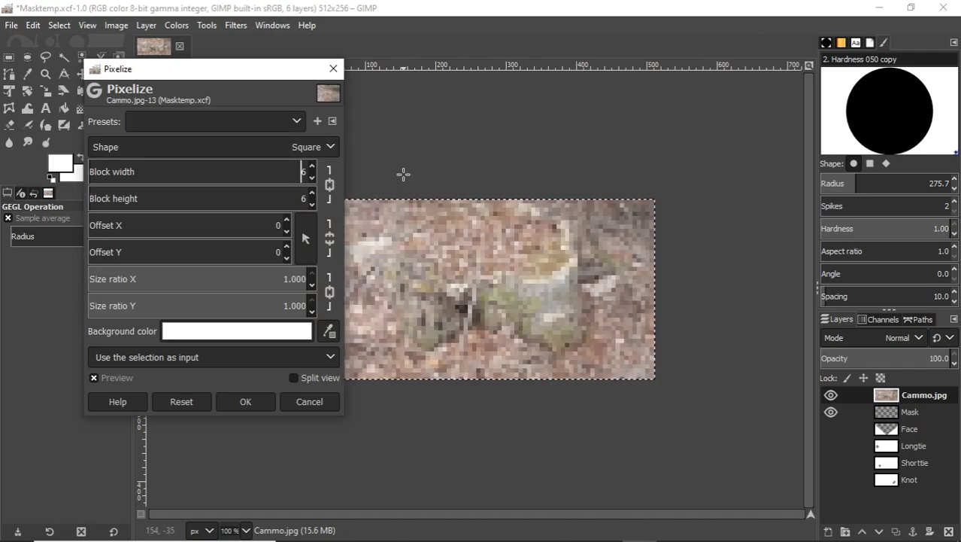
pyautogui.press('BackSpace')
pyautogui.press('Return')
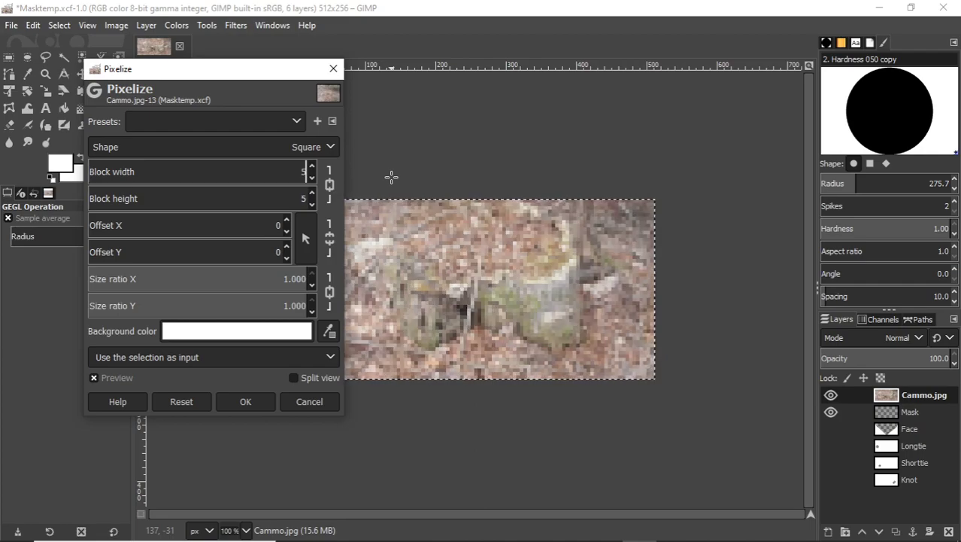
pyautogui.click(333, 69)
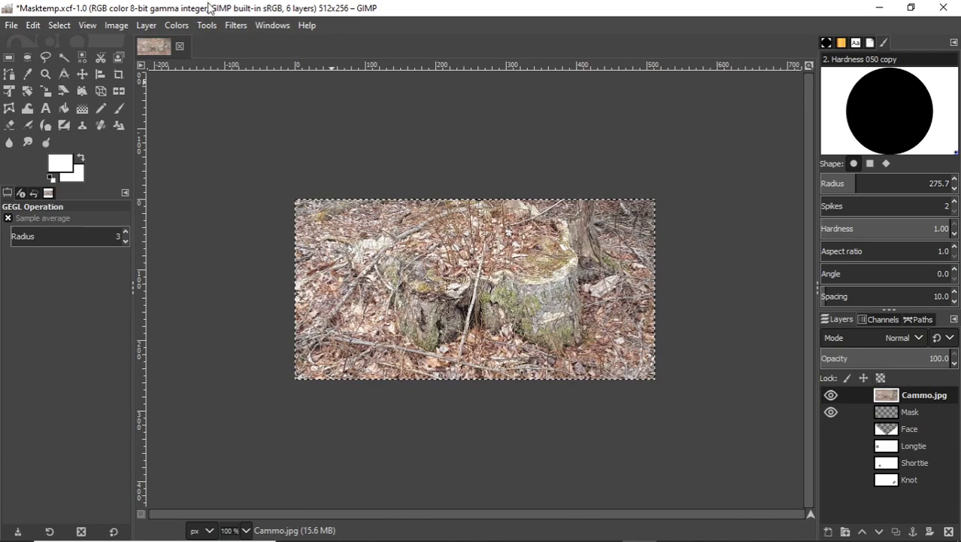
# - Apply the Pixelize filter to the Cammo.jpg layer with block width and height of 5
pyautogui.click(235, 24)
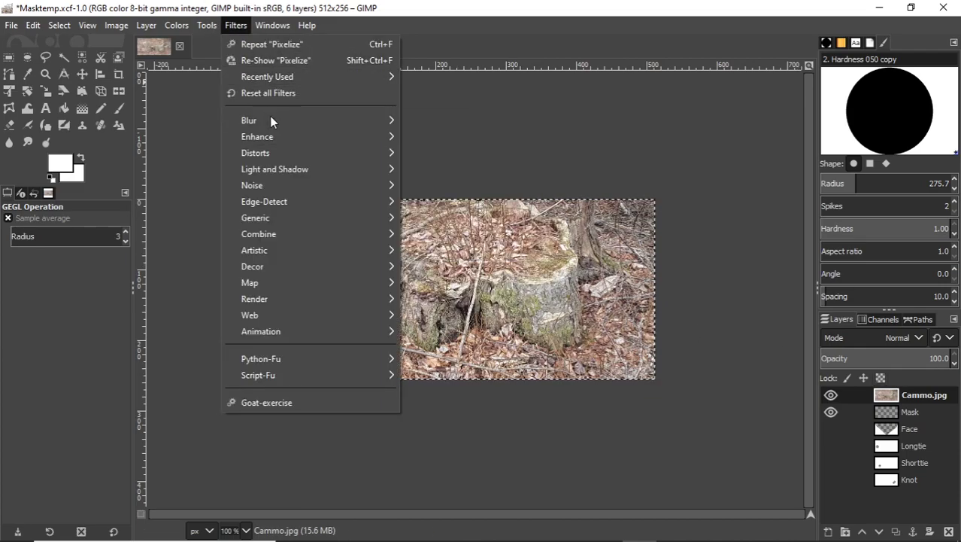
pyautogui.moveTo(367, 120)
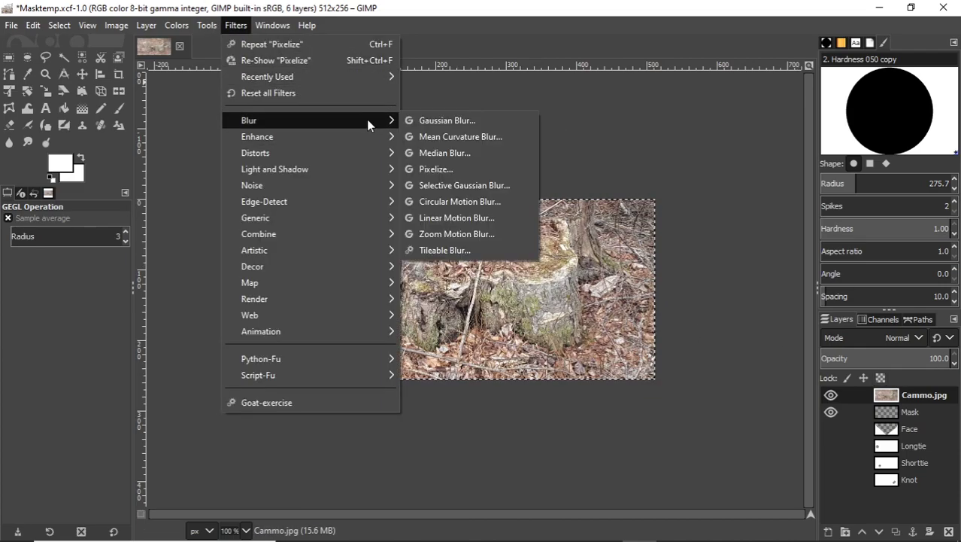
pyautogui.click(449, 170)
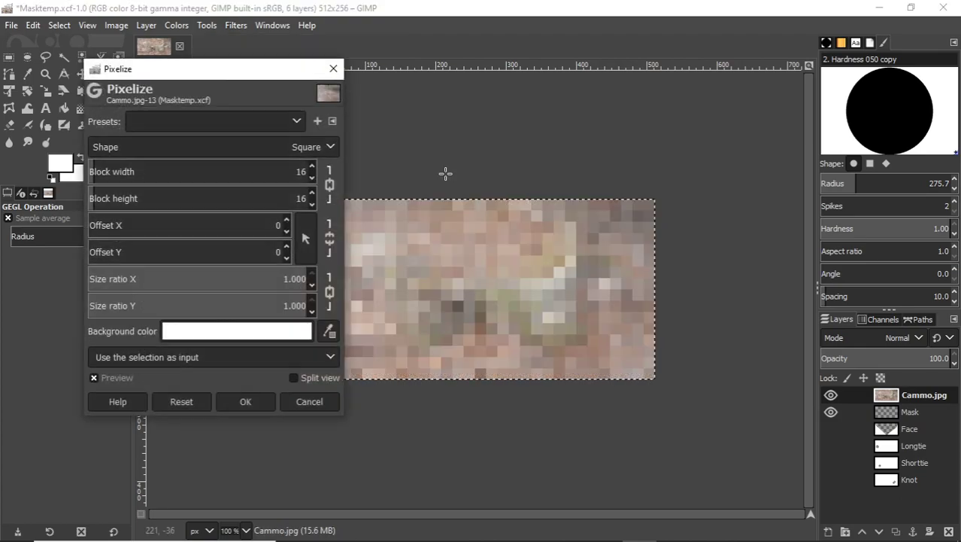
pyautogui.doubleClick(299, 174)
pyautogui.press('BackSpace')
pyautogui.press('Return')
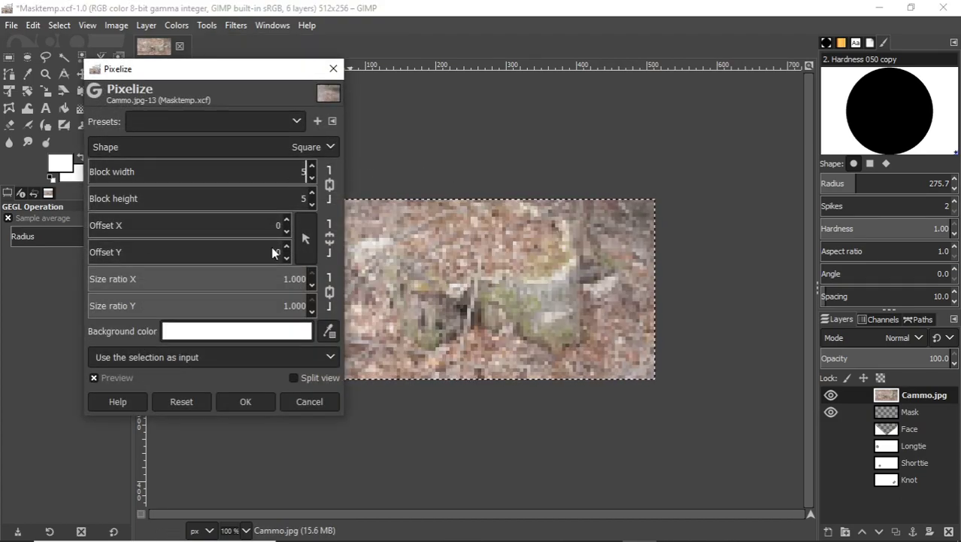
pyautogui.click(246, 403)
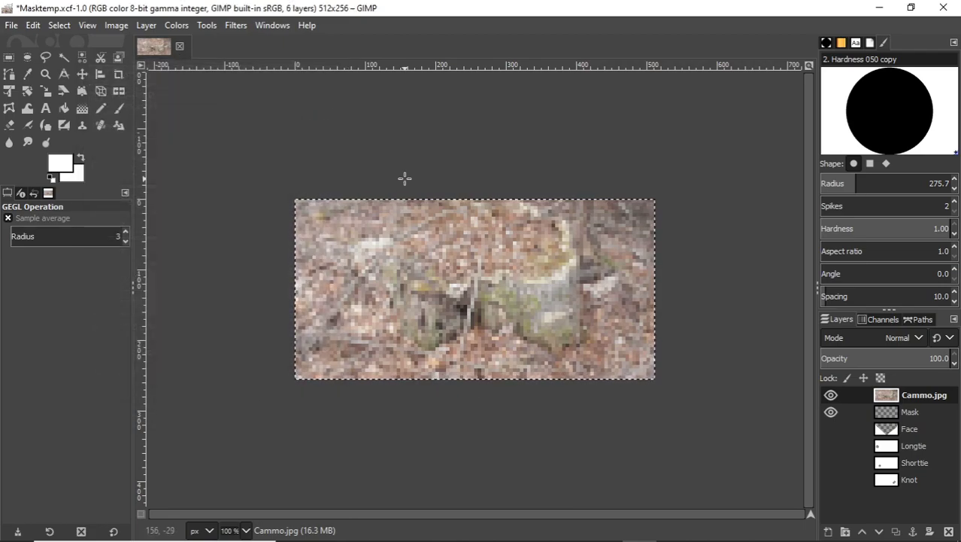
# - Reapply Pixelize to the Cammo.jpg layer with a block size of 5 and clear the selection
pyautogui.hotkey('ctrl', 'shift', 'f')
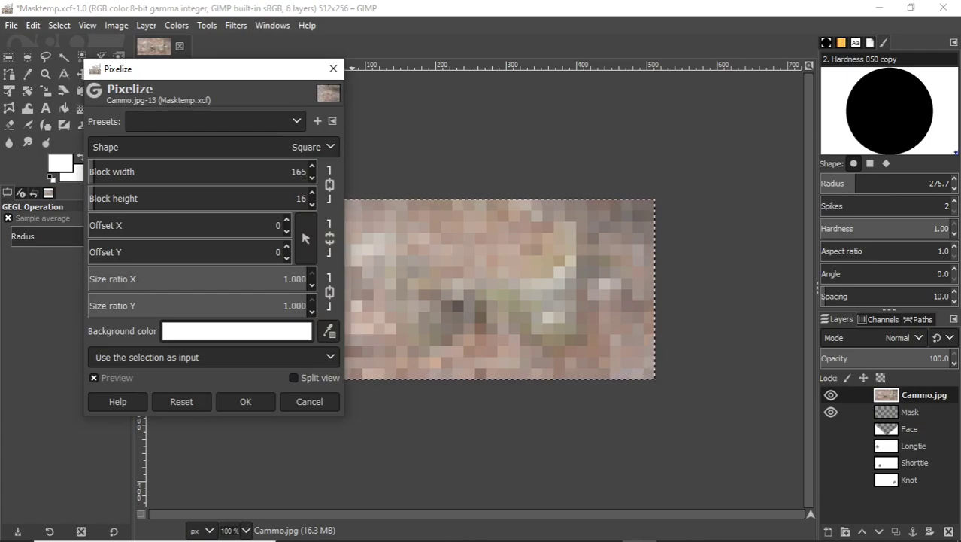
pyautogui.write('5')
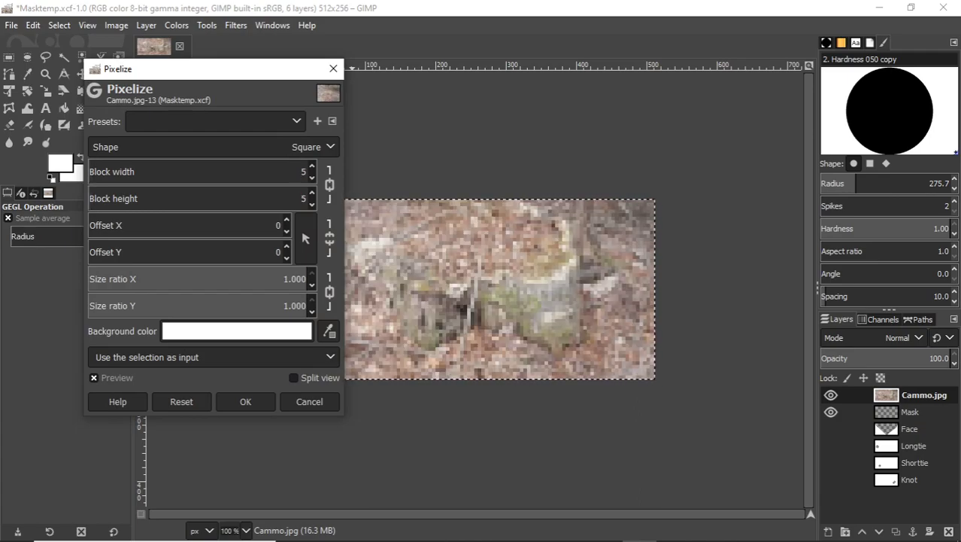
pyautogui.click(238, 398)
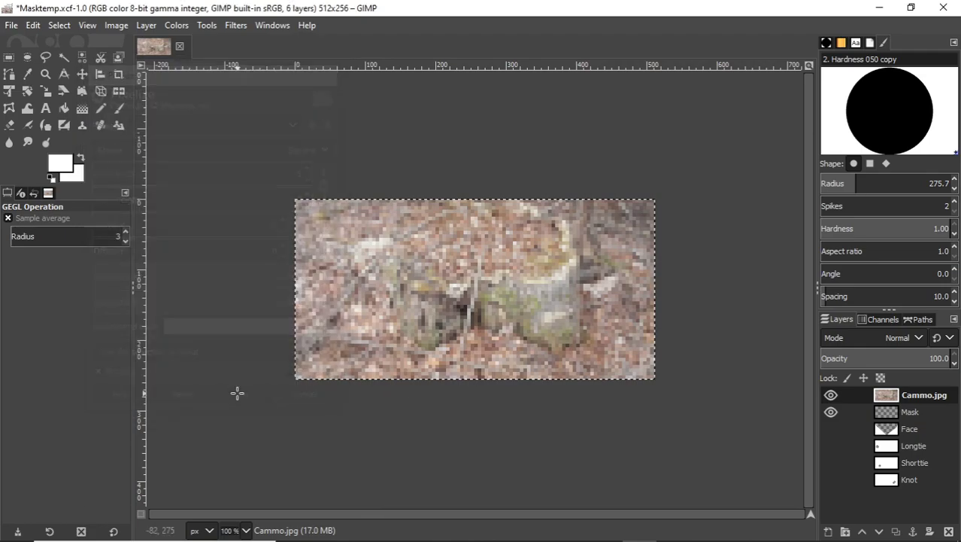
pyautogui.press('r')
pyautogui.click(370, 154)
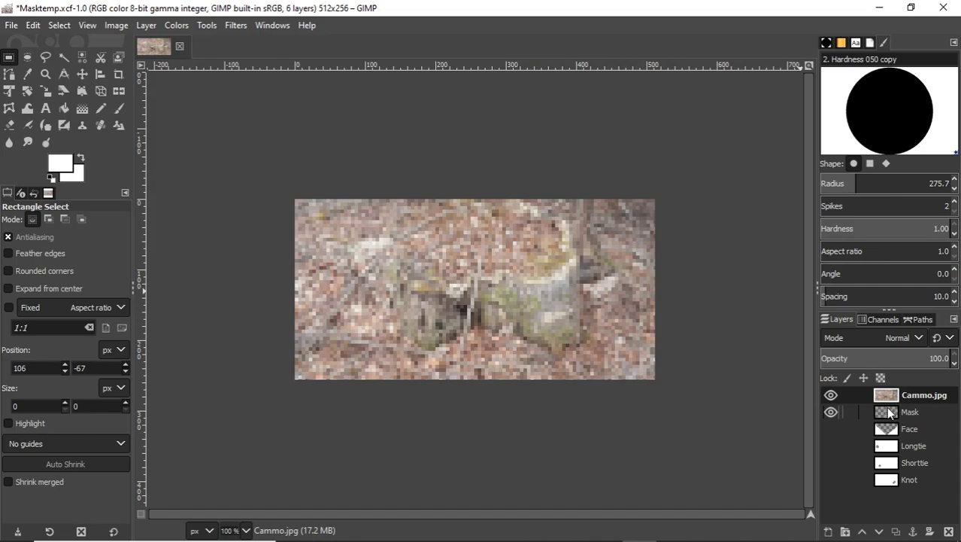
# - Move the Mask layer to the bottom of the stack, and place Longtie above Cammo.jpg and show it
pyautogui.click(890, 413)
pyautogui.moveTo(878, 416); pyautogui.dragTo(916, 498)
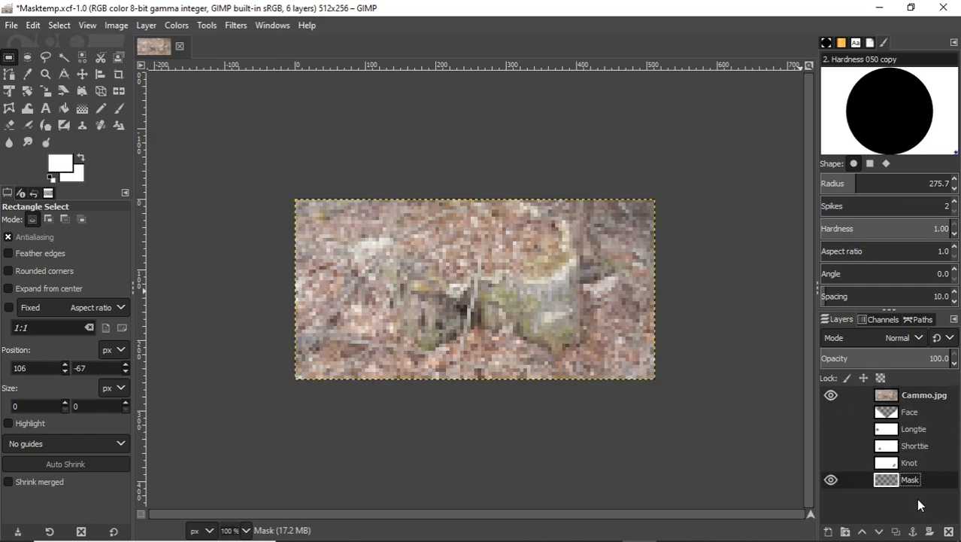
pyautogui.moveTo(898, 435)
pyautogui.mouseDown()
pyautogui.moveTo(905, 411)
pyautogui.moveTo(921, 406)
pyautogui.moveTo(932, 429)
pyautogui.moveTo(903, 420)
pyautogui.mouseUp()
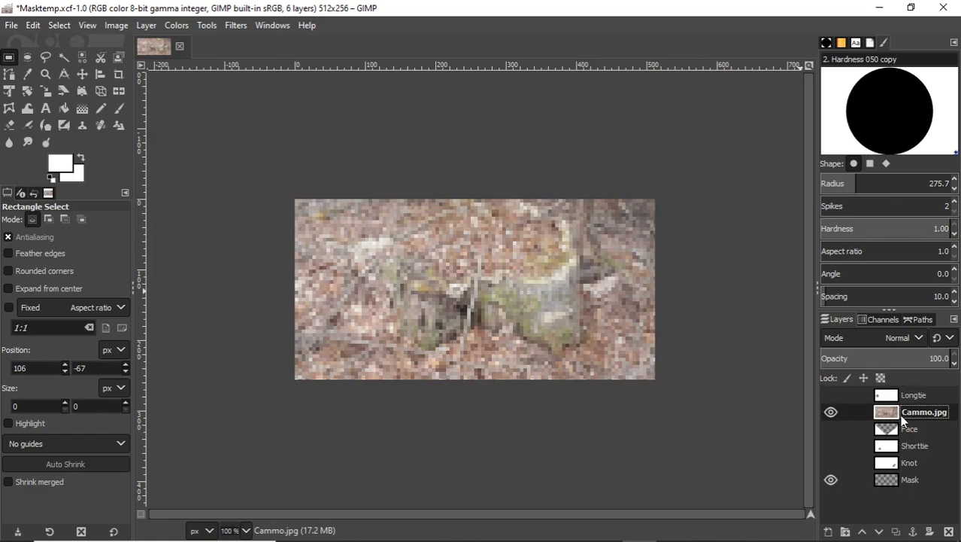
pyautogui.click(831, 395)
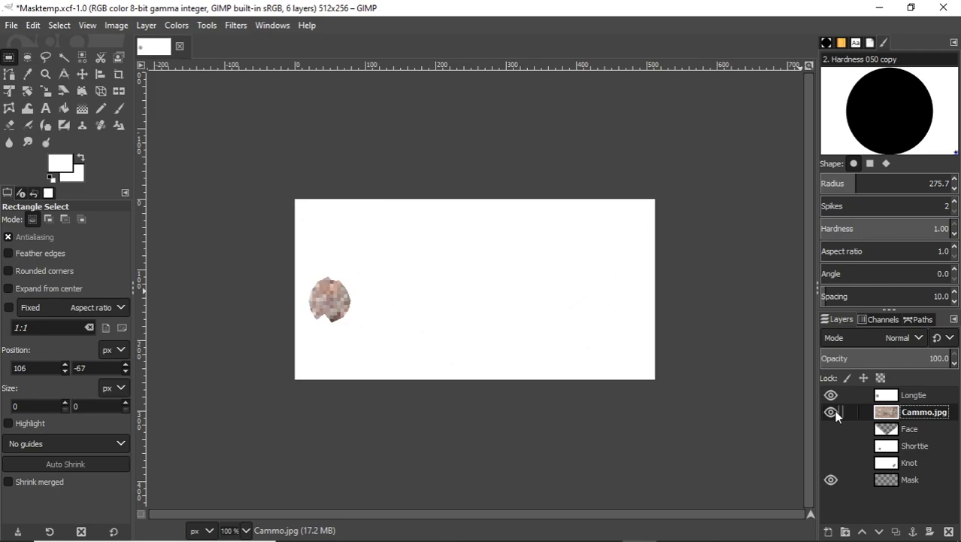
# - Move the Face layer directly above Cammo.jpg and show it in place of Longtie
pyautogui.moveTo(888, 436); pyautogui.dragTo(894, 413)
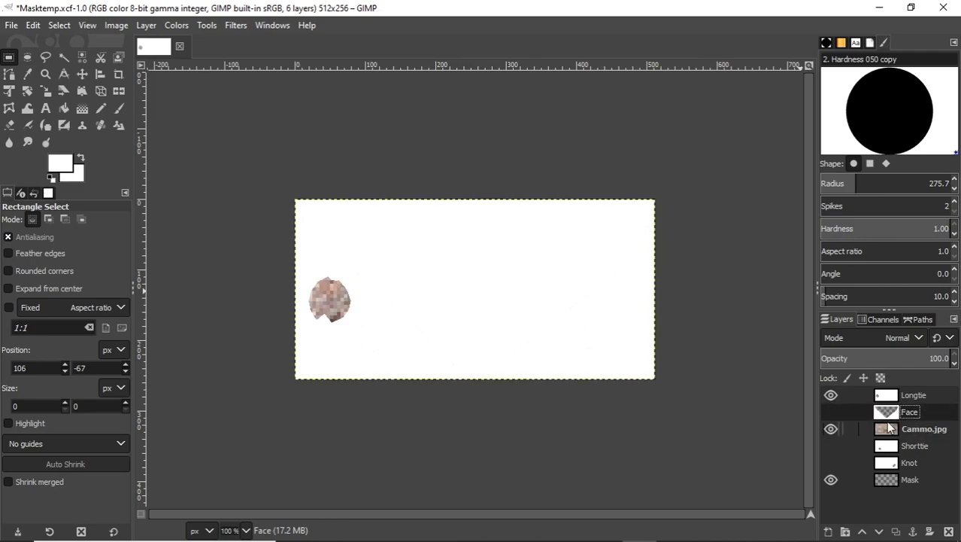
pyautogui.click(831, 412)
pyautogui.click(831, 395)
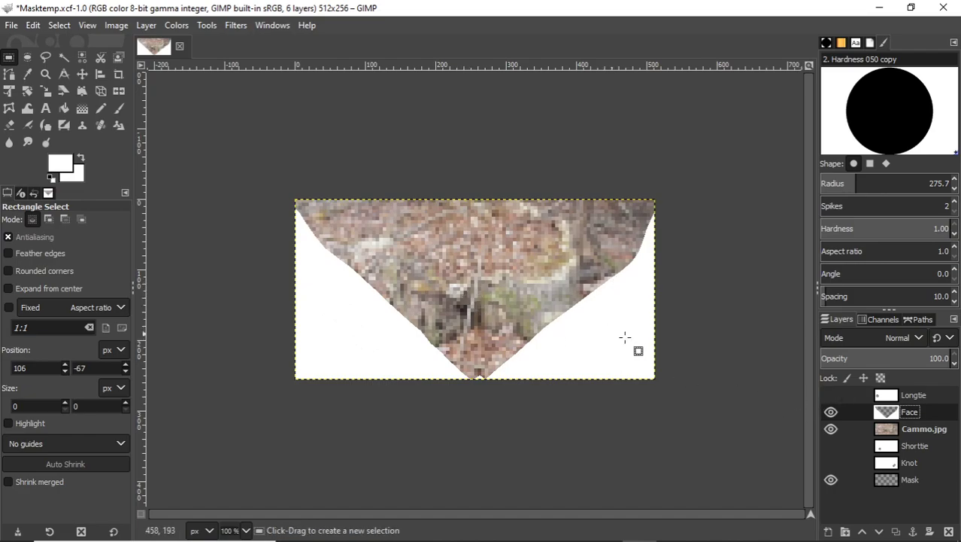
# - Delete the Mask layer and move Cammo.jpg to the top of the layer stack
pyautogui.click(886, 430)
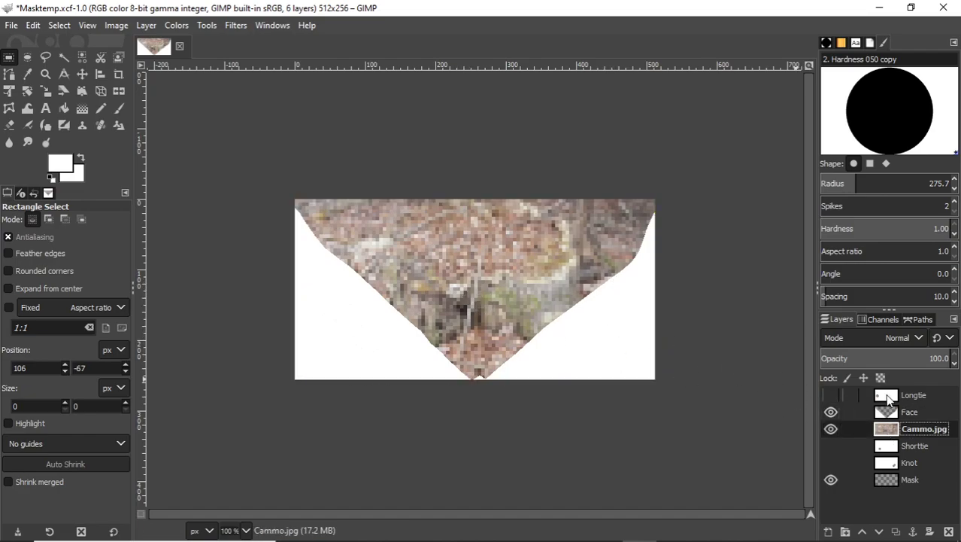
pyautogui.click(890, 479)
pyautogui.click(949, 531)
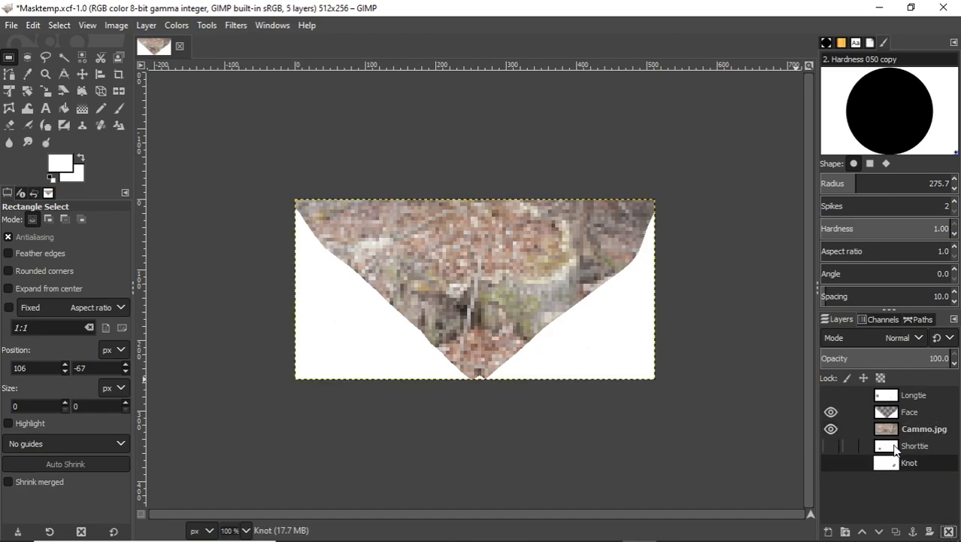
pyautogui.moveTo(893, 431); pyautogui.dragTo(906, 395)
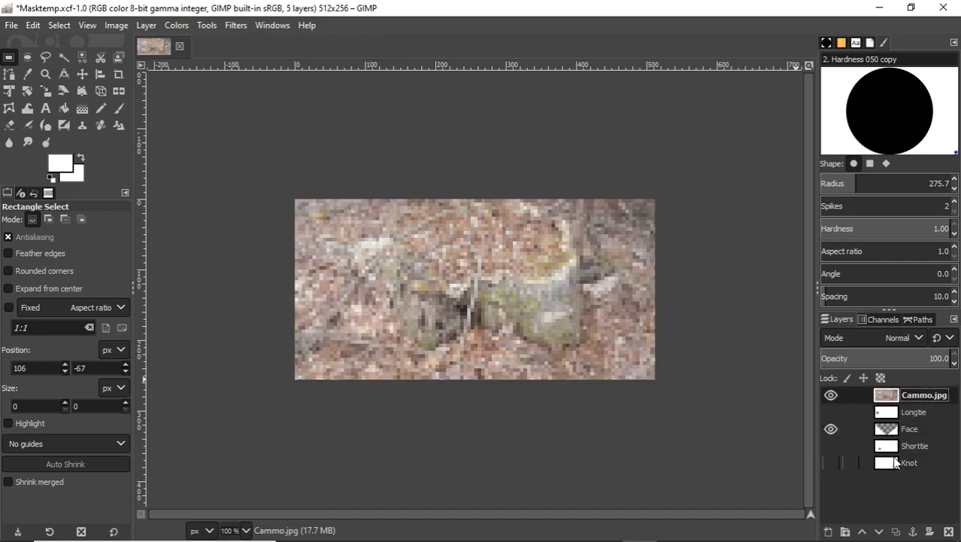
# - Duplicate the pixelated Cammo.jpg layer twice
pyautogui.rightClick(893, 398)
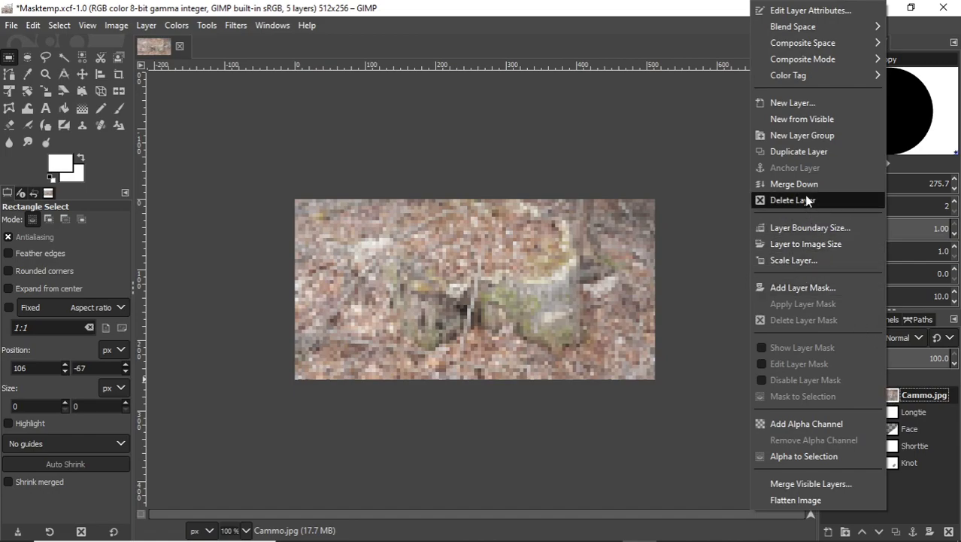
pyautogui.click(804, 152)
pyautogui.rightClick(897, 397)
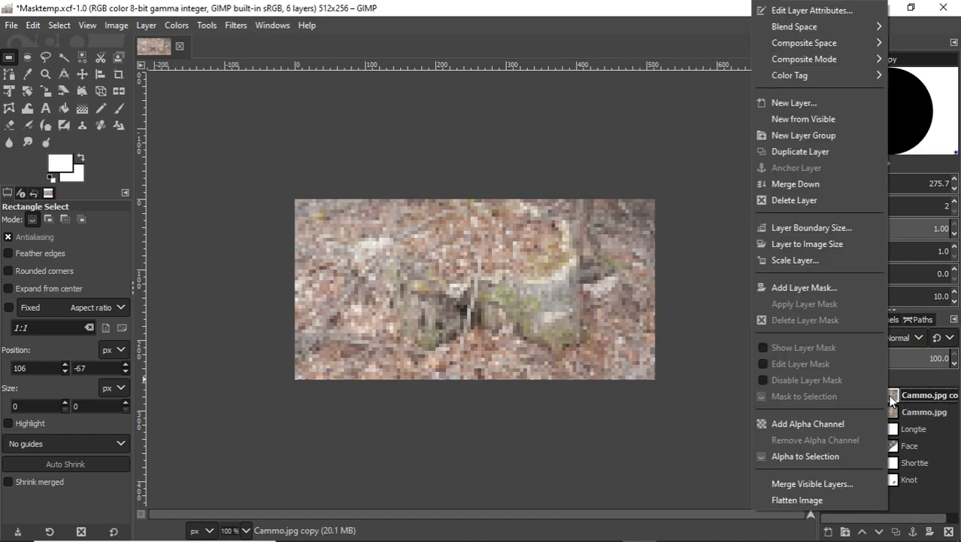
pyautogui.click(804, 152)
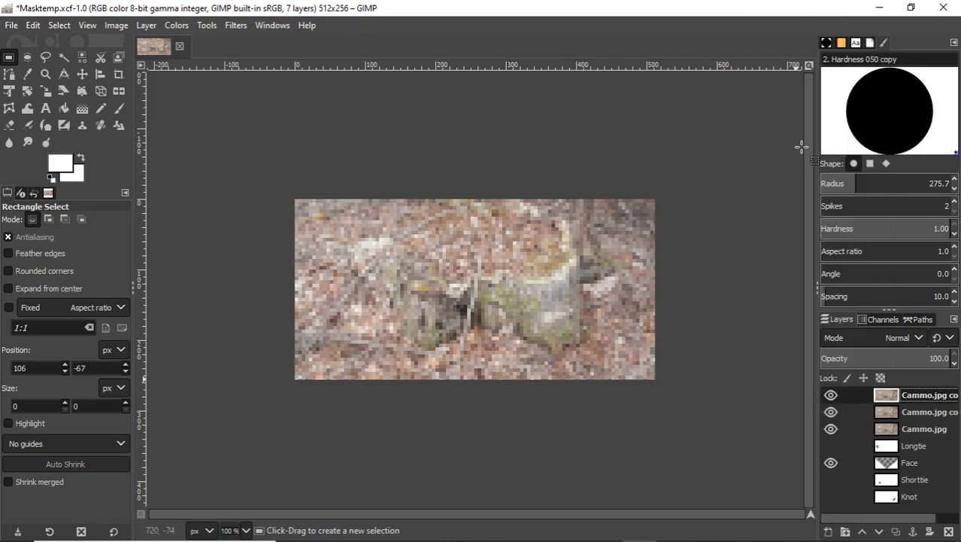
# - Duplicate the Cammo.jpg layer once more, move Face to the top of the stack, and show it with only the Cammo copy below
pyautogui.rightClick(883, 389)
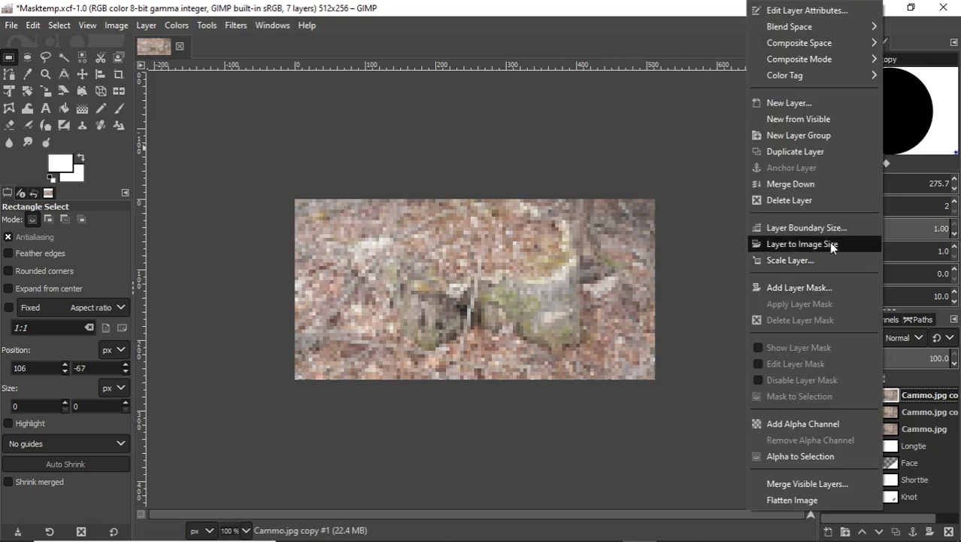
pyautogui.click(800, 152)
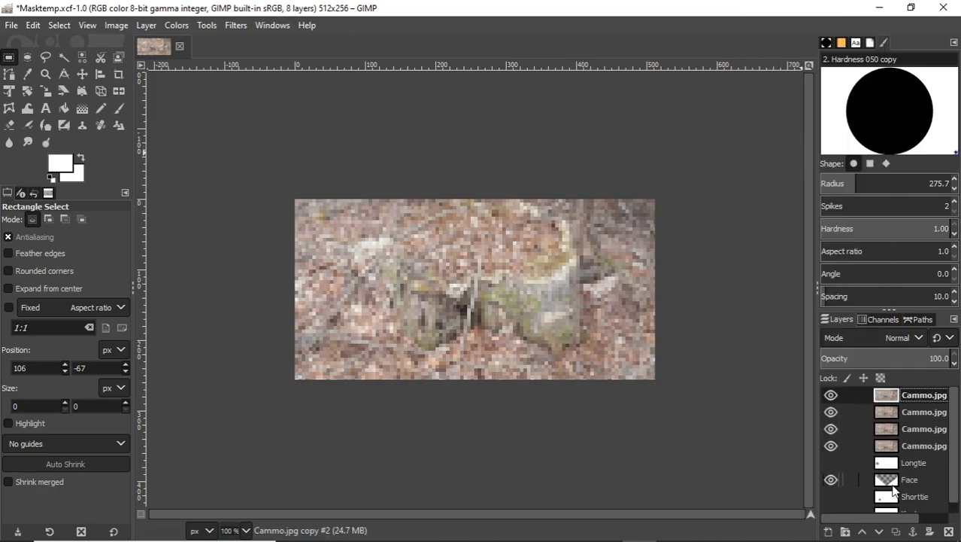
pyautogui.scroll(-1, 875, 443)
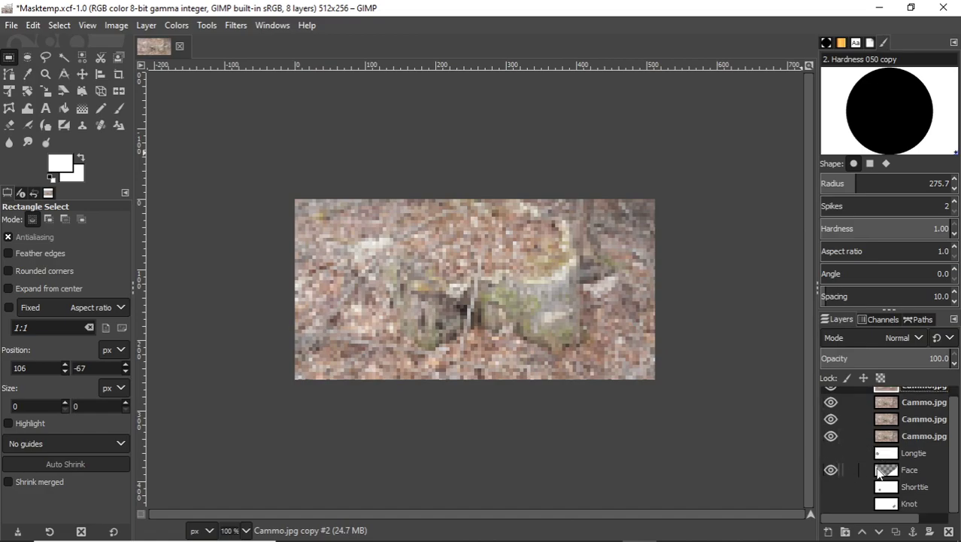
pyautogui.moveTo(888, 472); pyautogui.dragTo(901, 394)
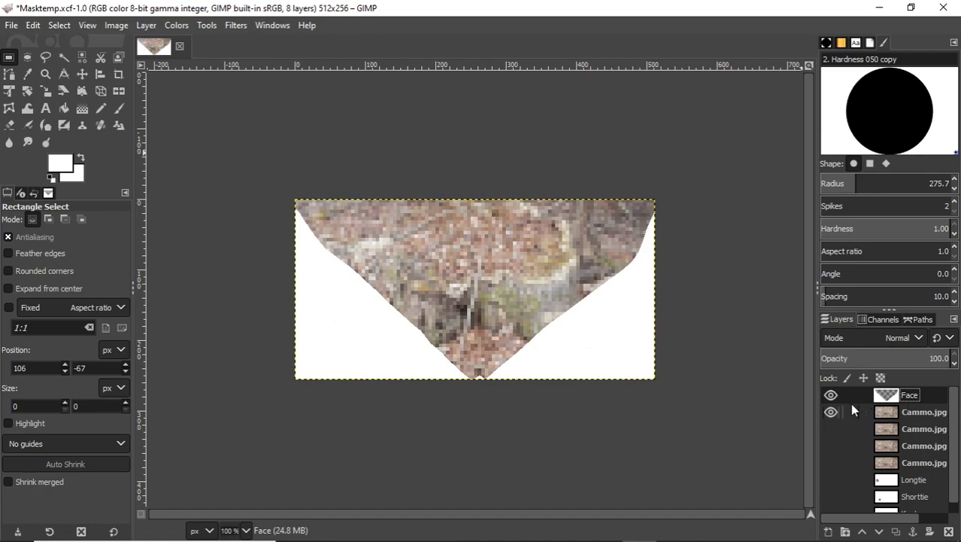
# - Merge the visible Face layer and Cammo copy into one layer, expanded as necessary
pyautogui.rightClick(895, 397)
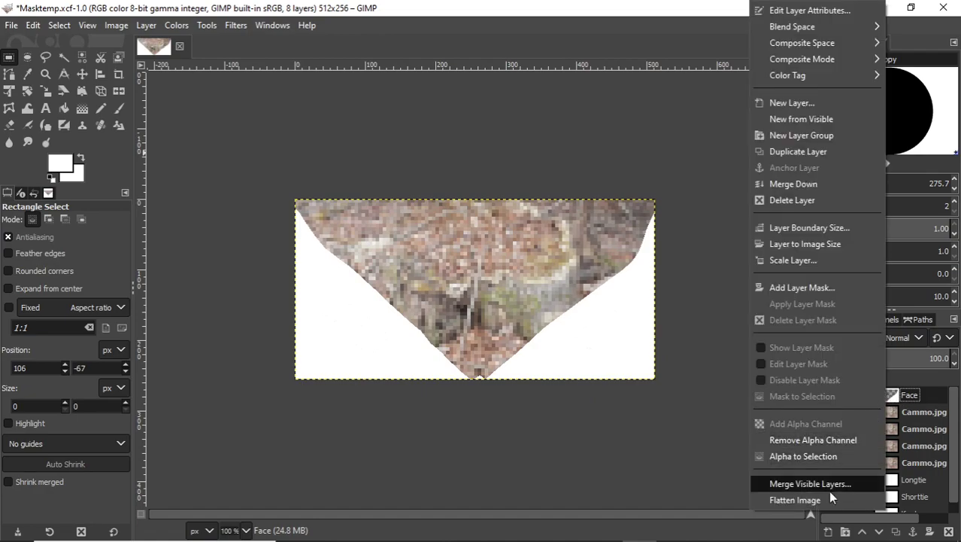
pyautogui.click(817, 486)
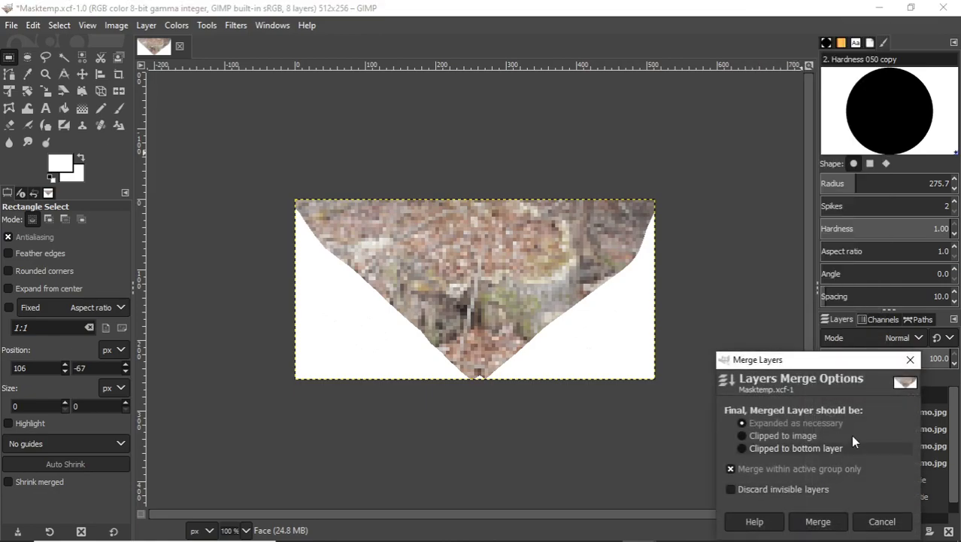
pyautogui.moveTo(835, 364); pyautogui.dragTo(672, 313)
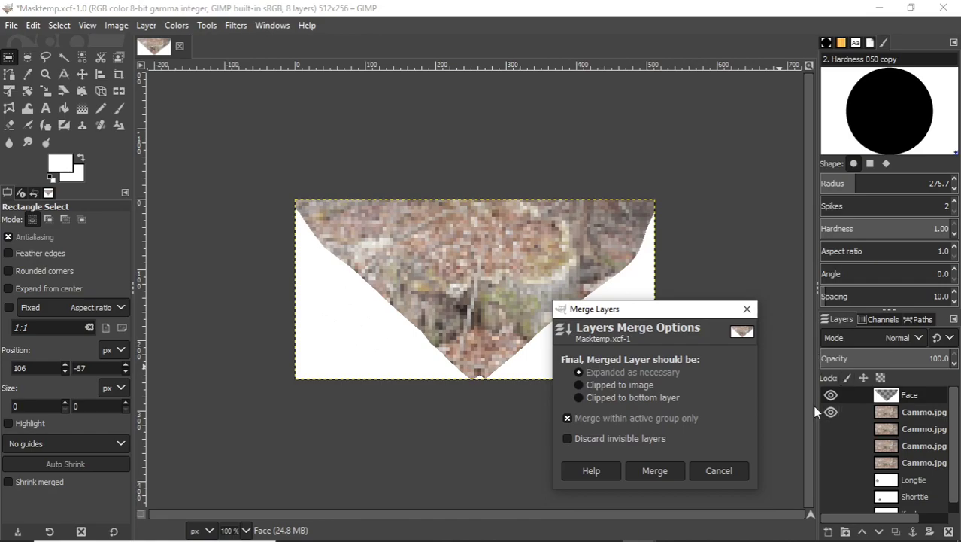
pyautogui.click(651, 472)
# - Move Longtie directly above the remaining Cammo layers, hide the merged face layer, and show Longtie with the Cammo copy beneath it
pyautogui.moveTo(883, 461); pyautogui.dragTo(864, 407)
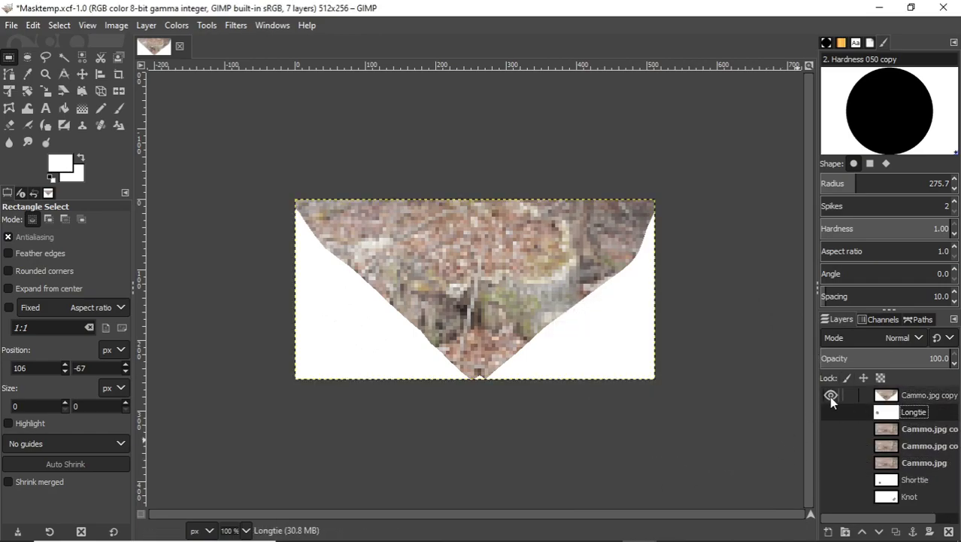
pyautogui.click(830, 395)
pyautogui.click(831, 411)
pyautogui.click(831, 429)
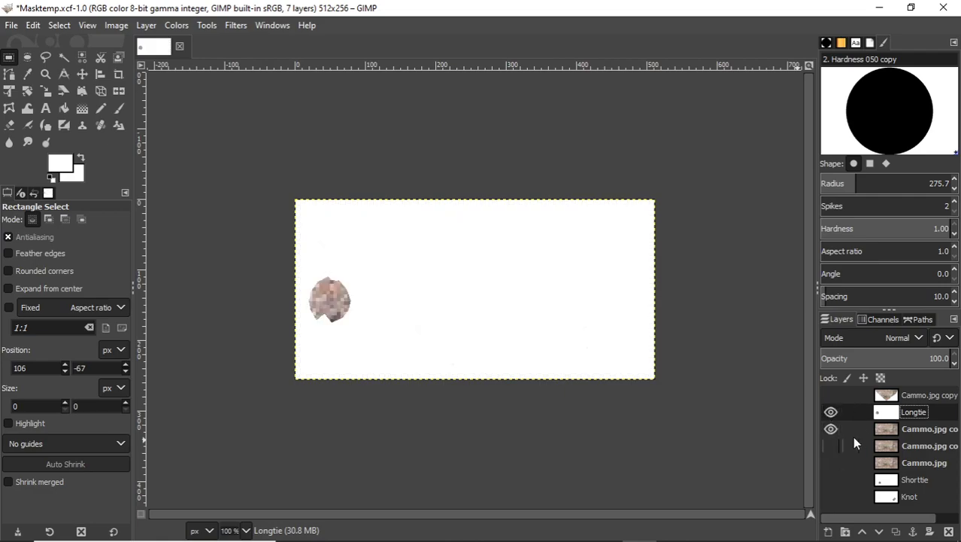
# - Merge the visible Longtie layer with its Cammo copy, expanded as necessary
pyautogui.rightClick(884, 416)
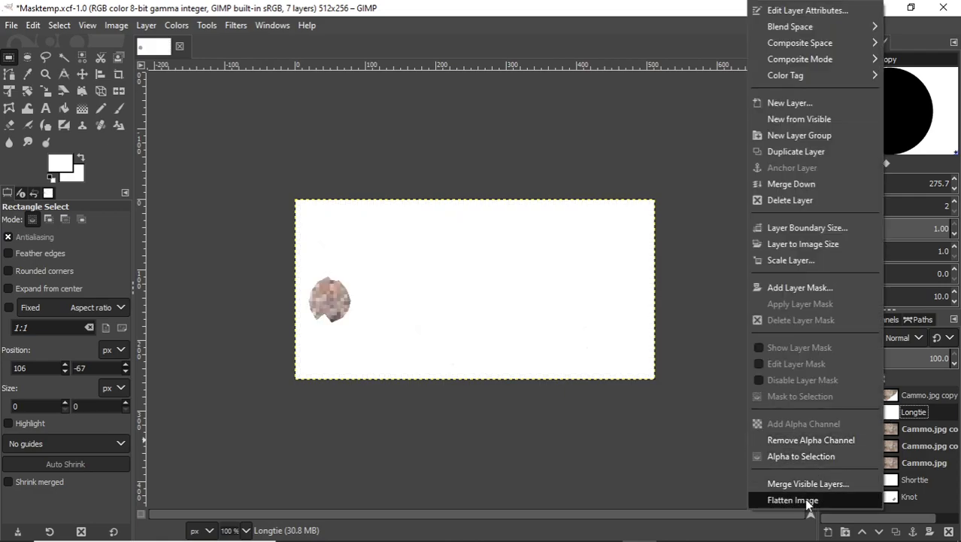
pyautogui.click(807, 483)
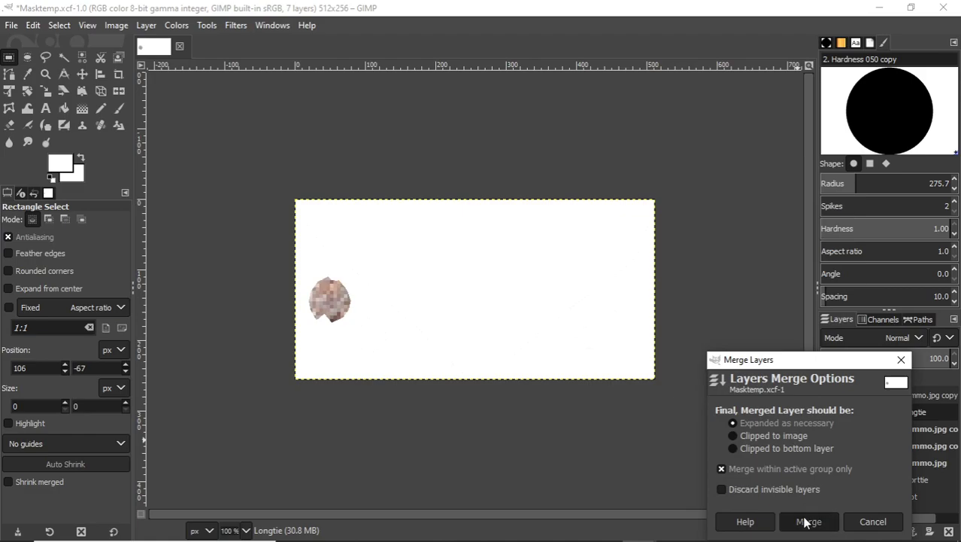
pyautogui.click(807, 521)
# - Move Shorttie directly above Cammo.jpg and show only those two layers, hiding the merged long-tie layer
pyautogui.click(909, 426)
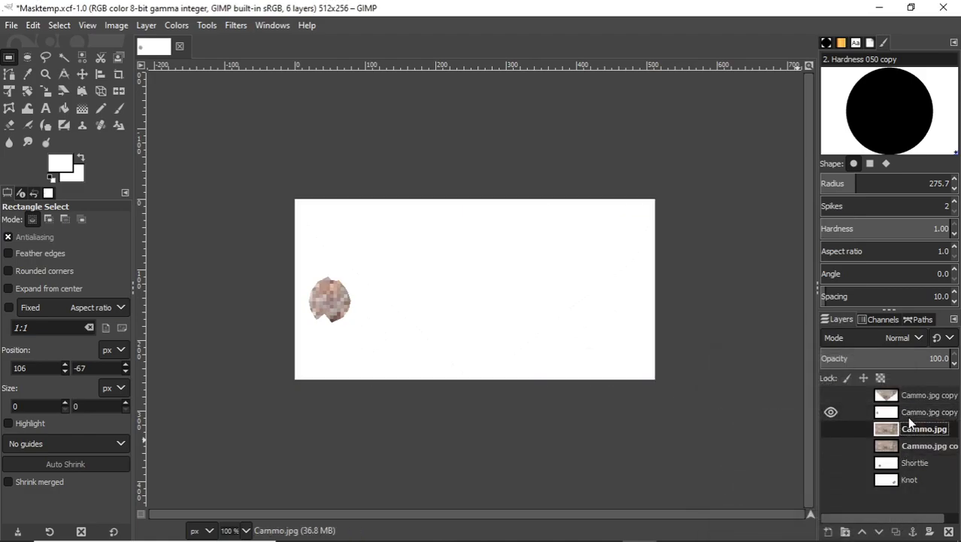
pyautogui.moveTo(888, 463); pyautogui.dragTo(895, 431)
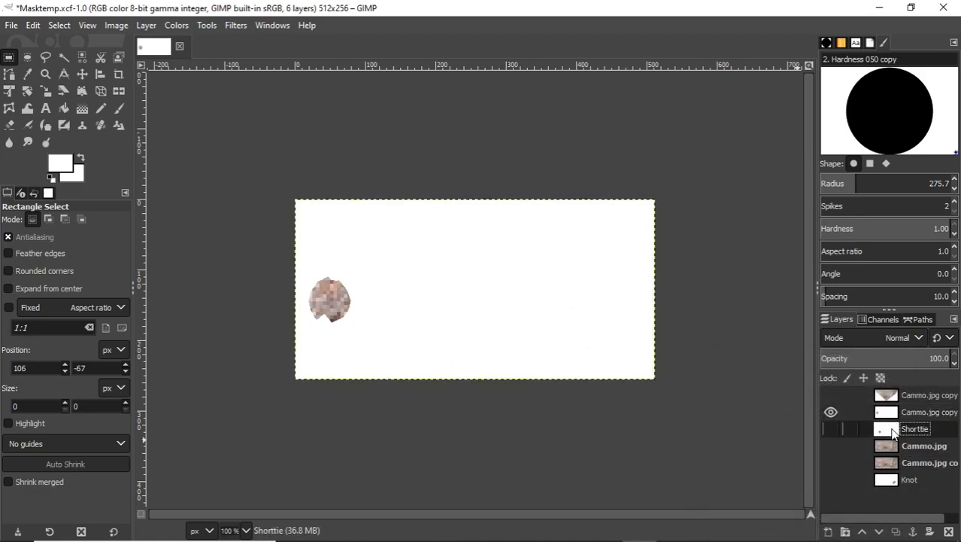
pyautogui.click(830, 411)
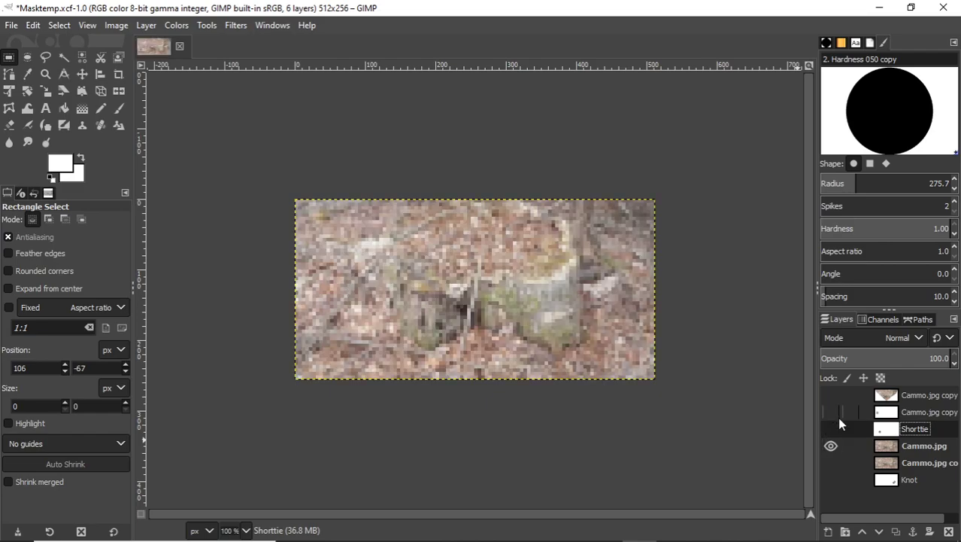
pyautogui.click(830, 429)
# - Merge the visible Shorttie layer with Cammo.jpg, expanded as necessary
pyautogui.rightClick(881, 434)
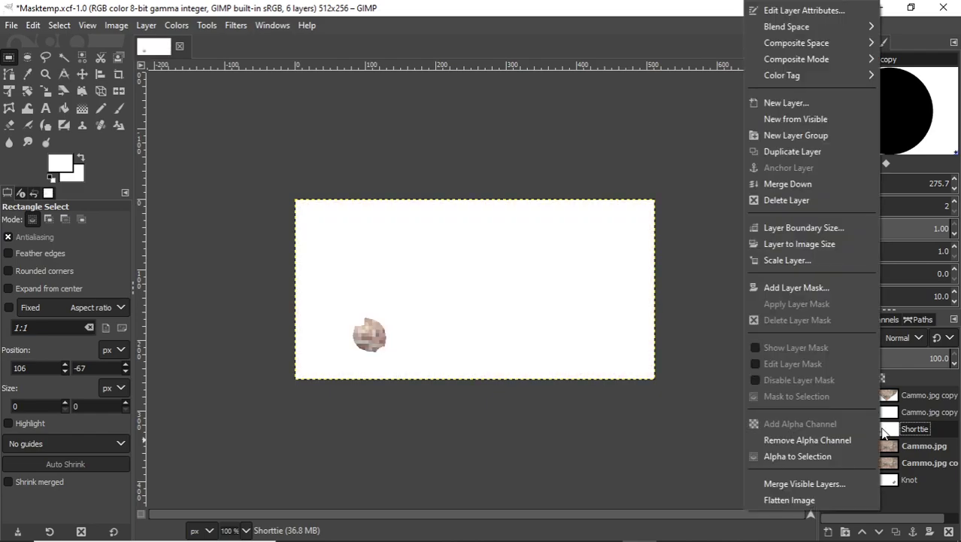
pyautogui.click(820, 484)
pyautogui.click(817, 520)
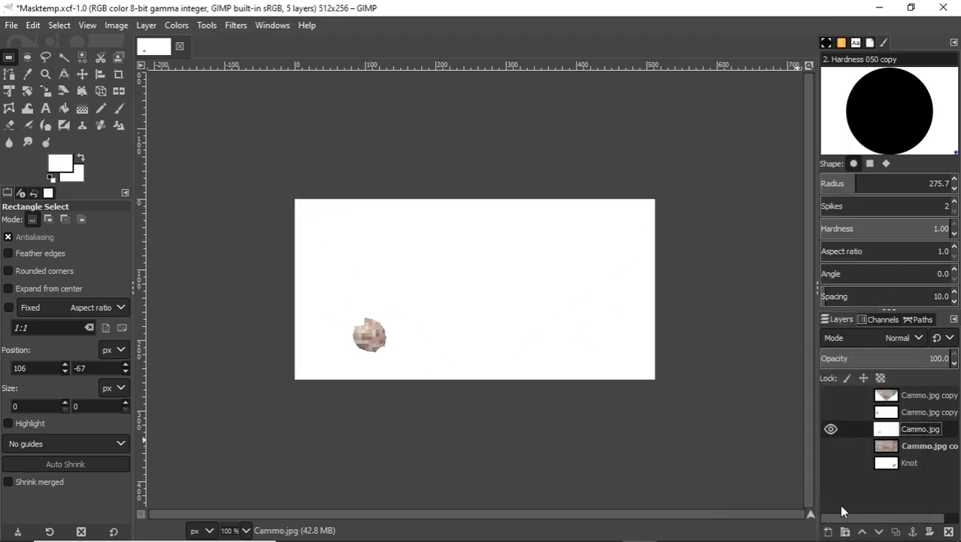
# - Move Knot directly above the last unmerged Cammo copy and show only those two layers
pyautogui.click(889, 450)
pyautogui.moveTo(884, 461); pyautogui.dragTo(897, 441)
pyautogui.keyDown('shift'); pyautogui.click(831, 445); pyautogui.keyUp('shift')
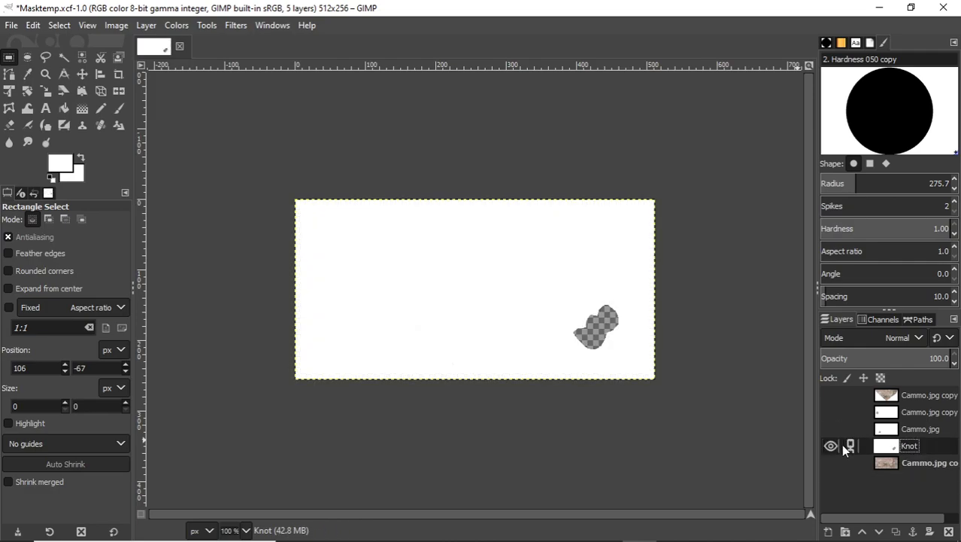
pyautogui.click(831, 463)
# - Merge the visible Knot layer with the last Cammo copy, expanded as necessary
pyautogui.rightClick(885, 443)
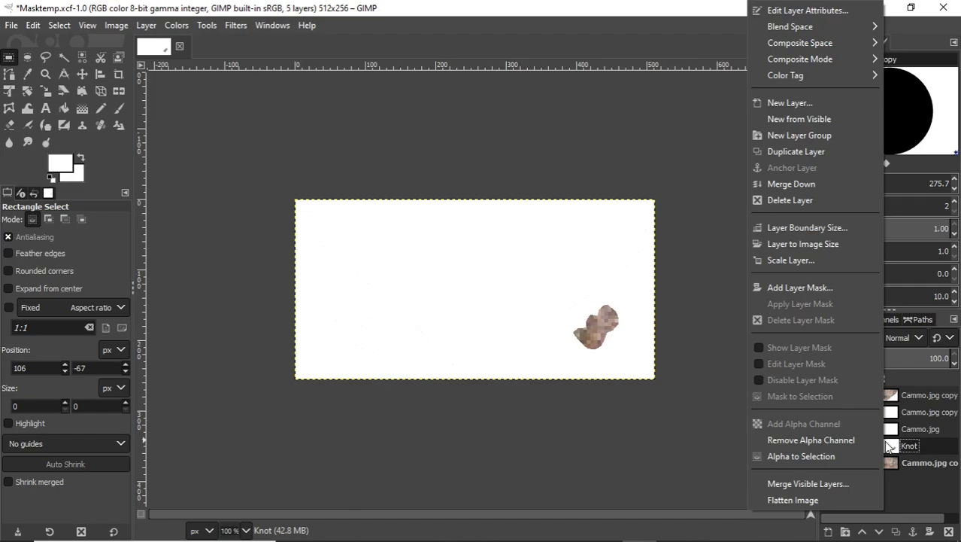
pyautogui.click(829, 481)
pyautogui.click(825, 519)
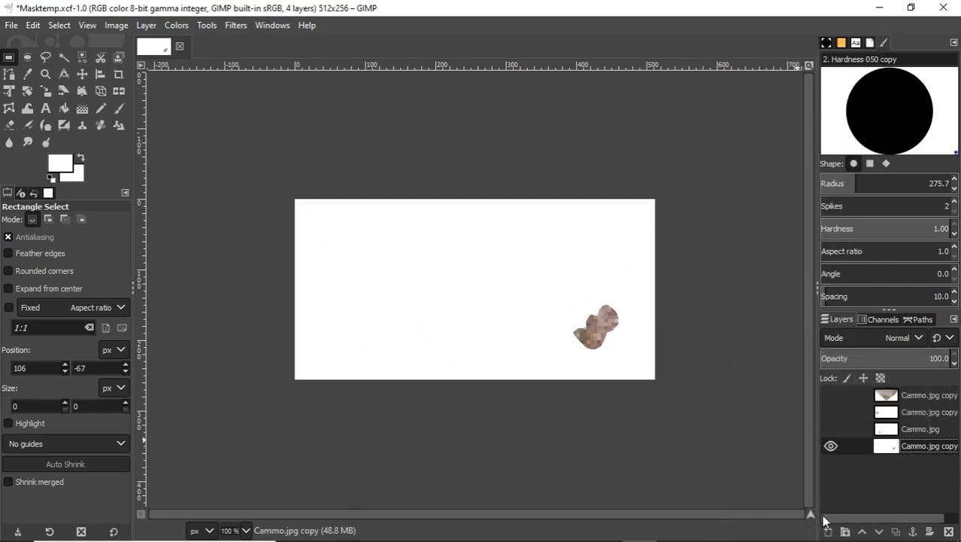
pyautogui.press('Up')
pyautogui.press('Up')
pyautogui.press('Up')
pyautogui.press('Down')
pyautogui.click(893, 445)
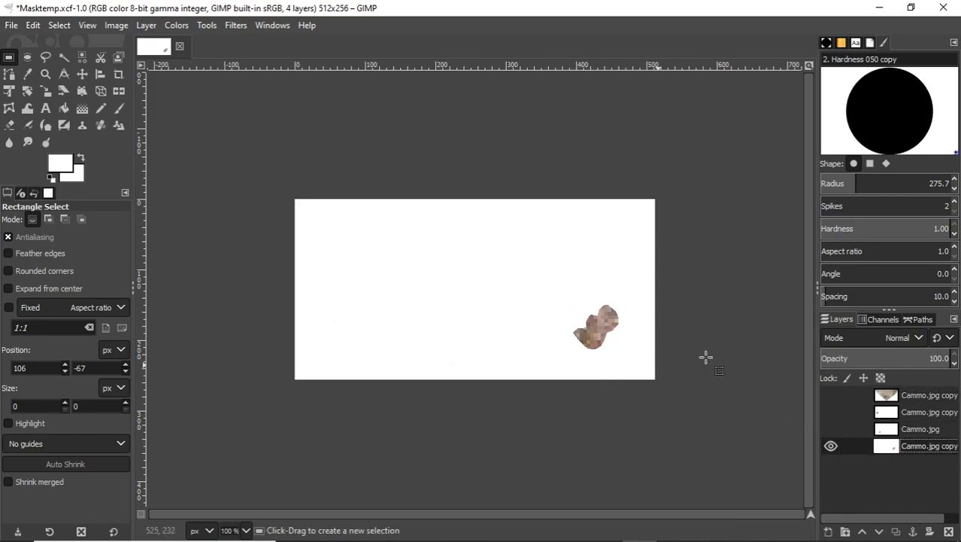
# - Toggle the visibility of the merged layers and leave all four of them hidden
pyautogui.moveTo(827, 428); pyautogui.dragTo(832, 401)
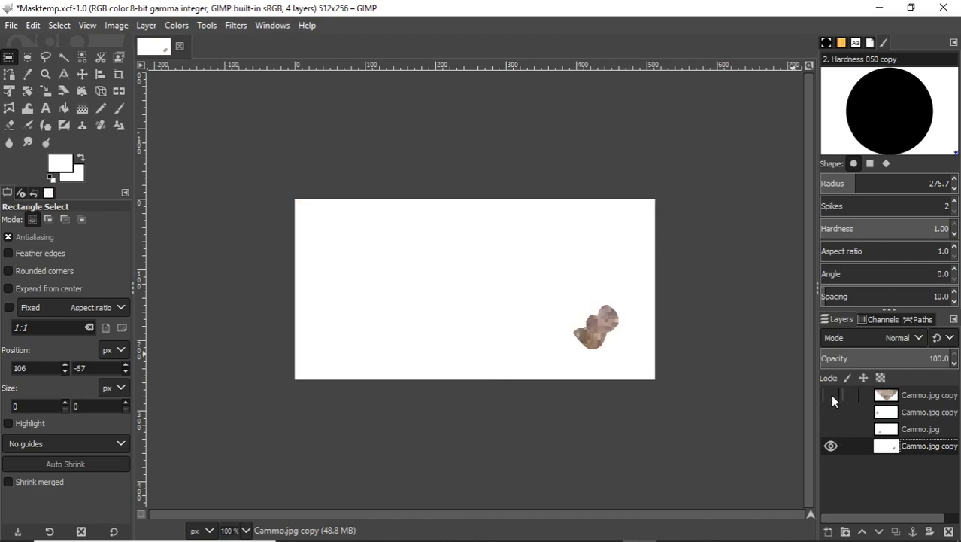
pyautogui.moveTo(835, 445); pyautogui.dragTo(829, 407)
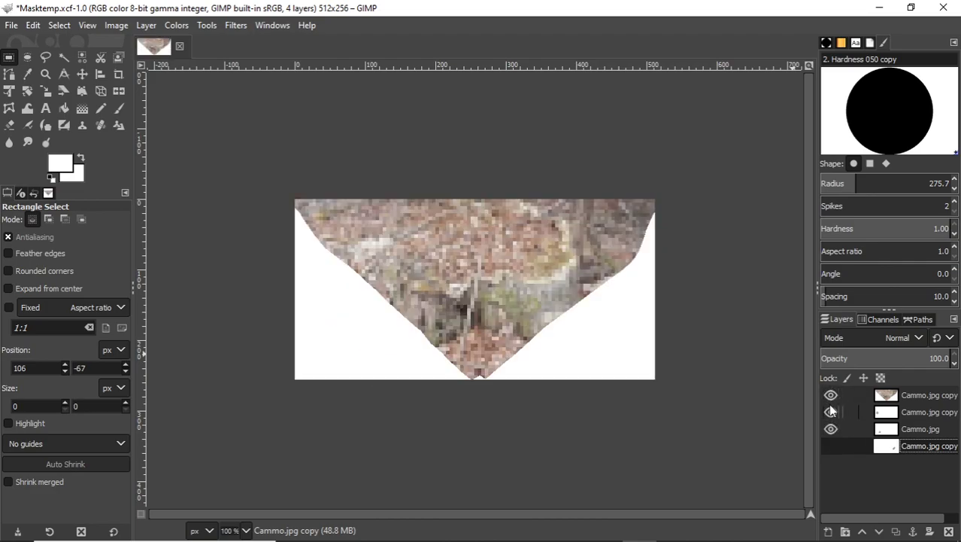
pyautogui.click(832, 396)
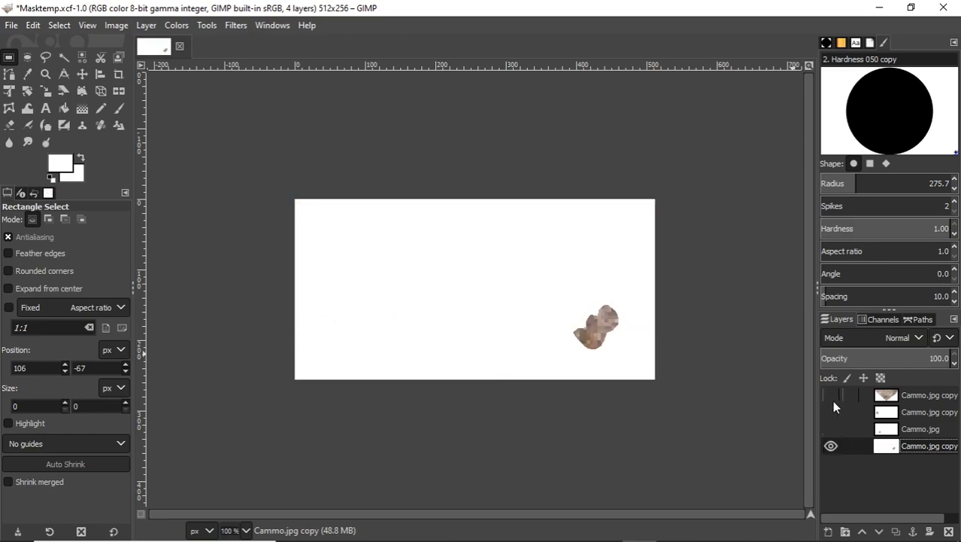
pyautogui.click(831, 412)
pyautogui.click(830, 411)
pyautogui.click(831, 428)
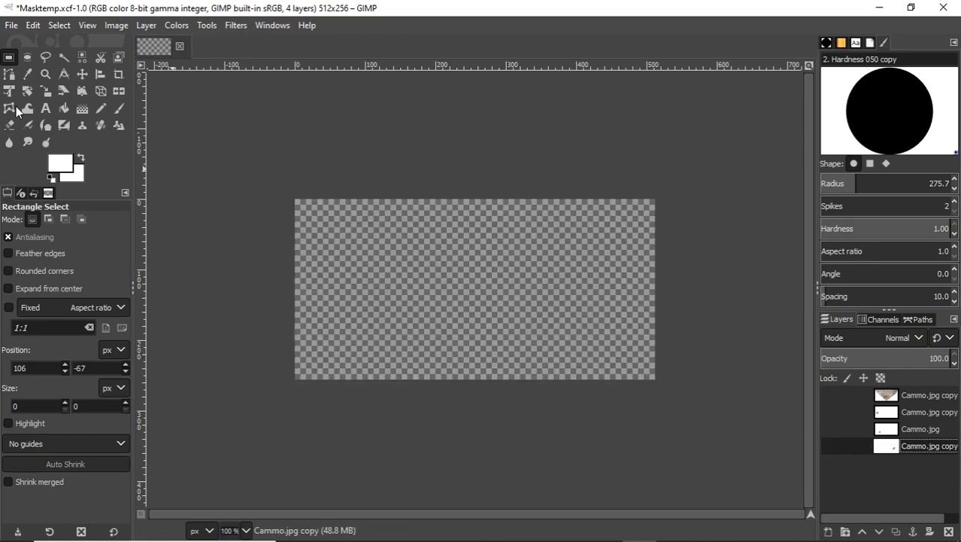
# - Save the image under the new name Masktemp1.xcf in the Projects folder
pyautogui.click(12, 28)
pyautogui.click(72, 173)
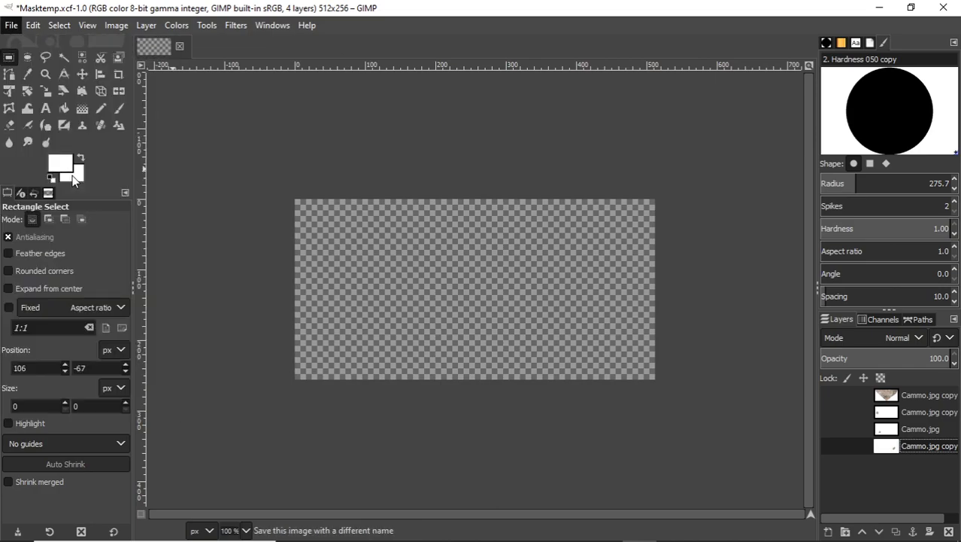
pyautogui.click(148, 158)
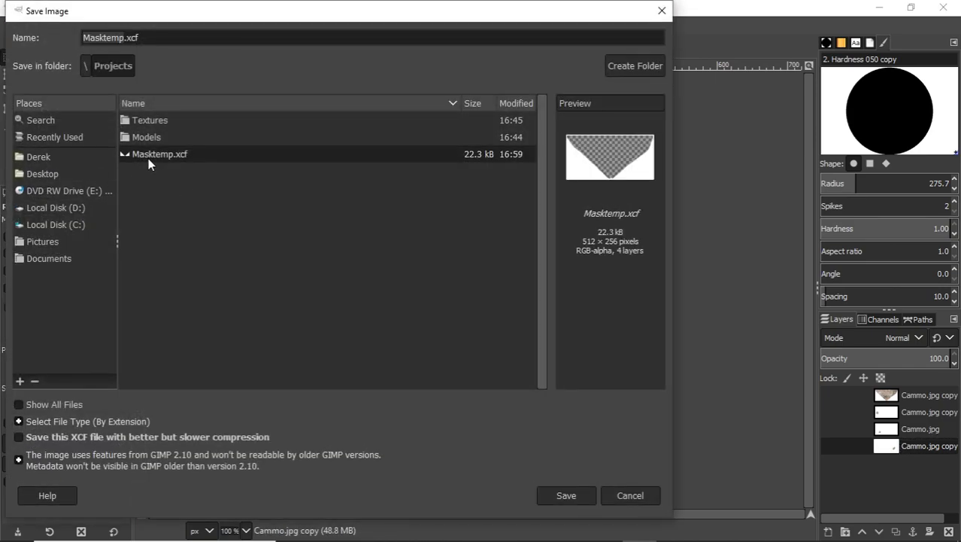
pyautogui.click(173, 40)
pyautogui.write('1')
pyautogui.press('Return')
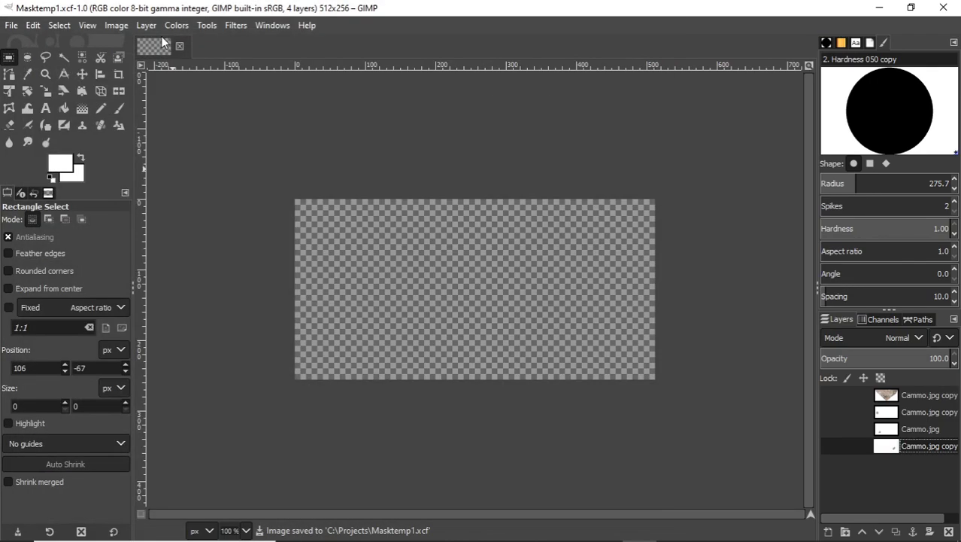
# - Show the merged face layer, select the white areas on both sides of the camouflage shape with Fuzzy Select, and delete them
pyautogui.click(888, 398)
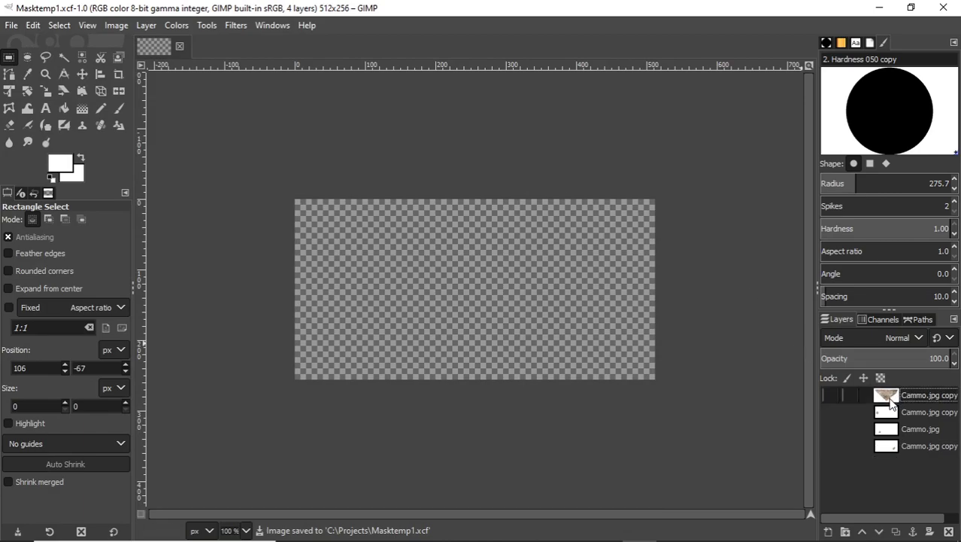
pyautogui.click(831, 395)
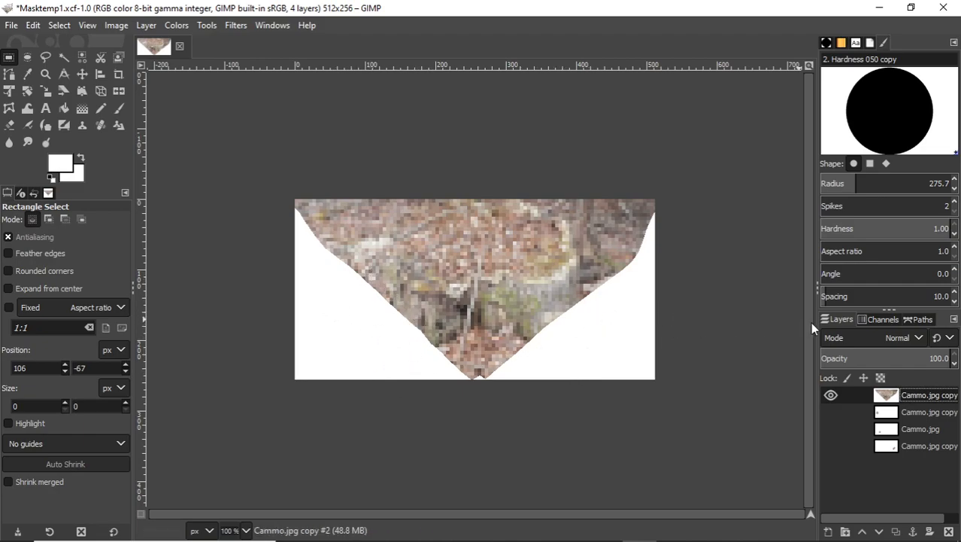
pyautogui.click(64, 57)
pyautogui.click(330, 294)
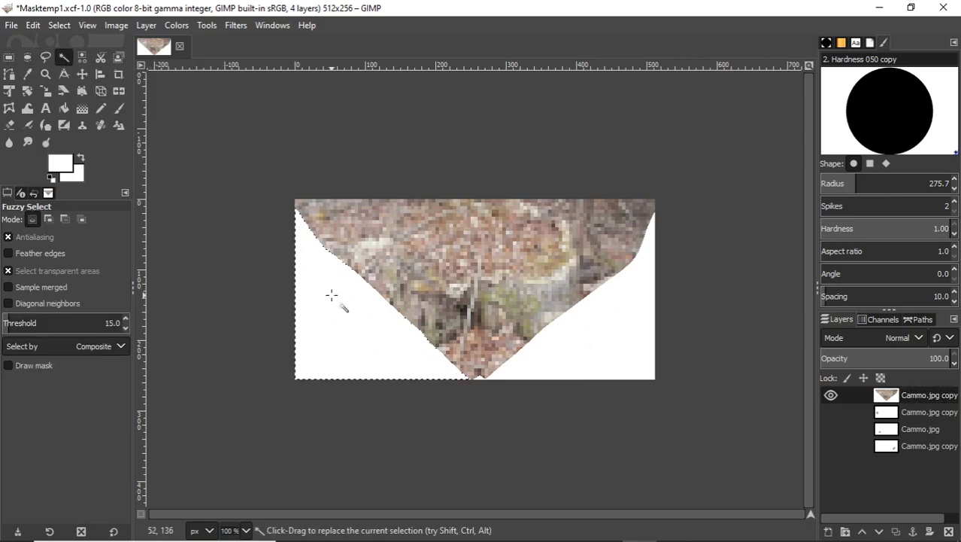
pyautogui.press('Delete')
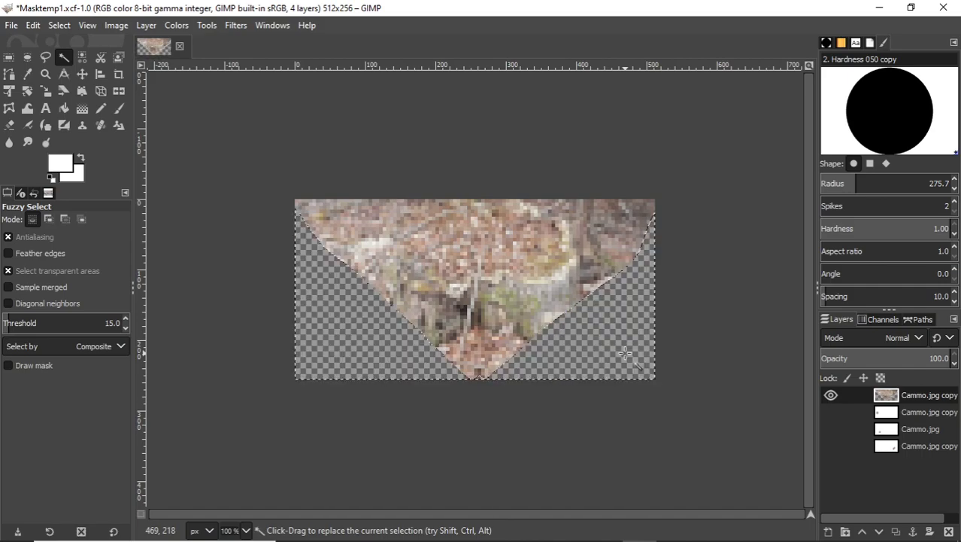
pyautogui.click(831, 412)
pyautogui.click(831, 395)
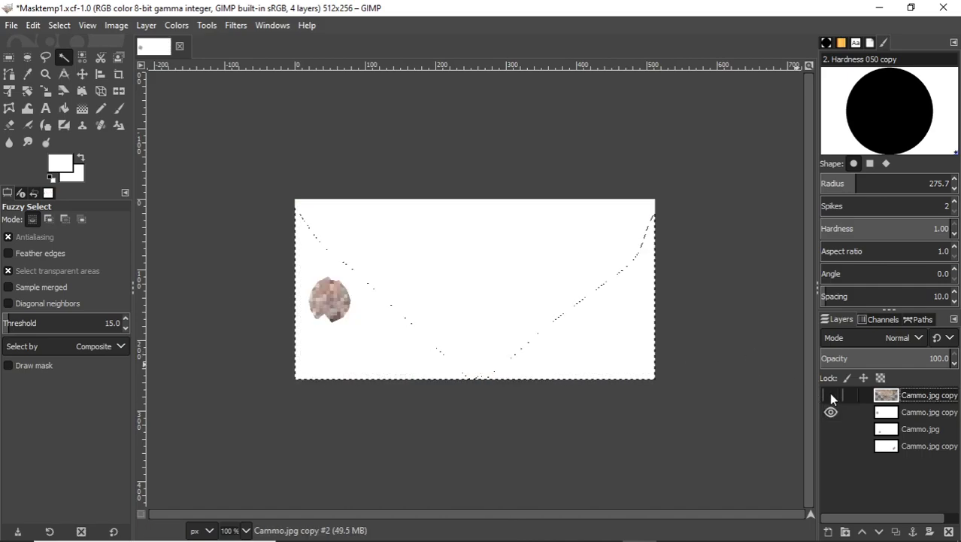
pyautogui.click(512, 272)
pyautogui.click(450, 290)
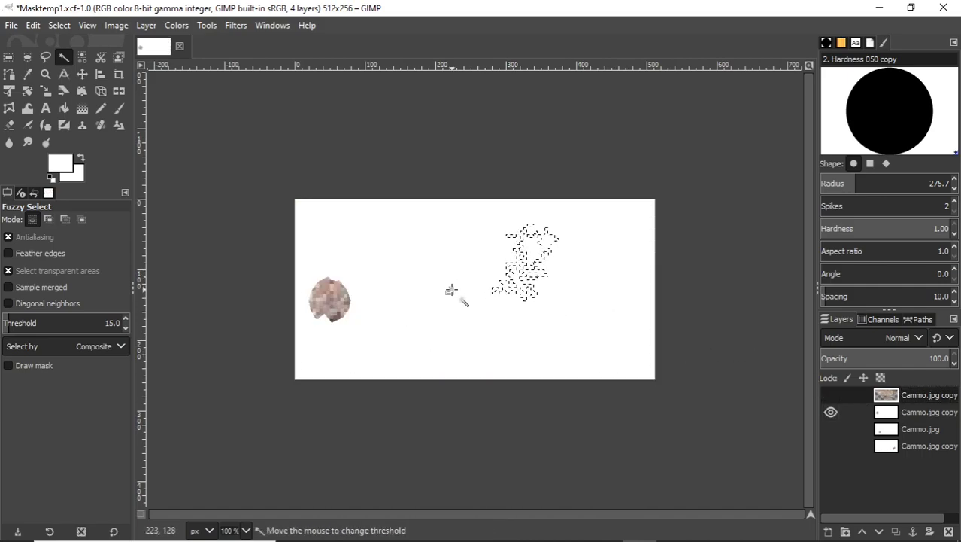
pyautogui.click(604, 350)
pyautogui.click(390, 343)
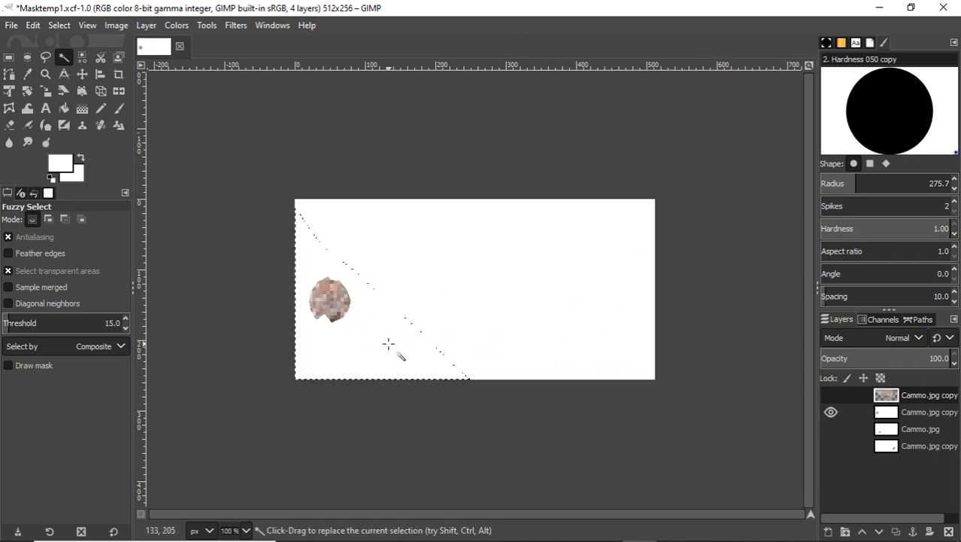
pyautogui.click(887, 412)
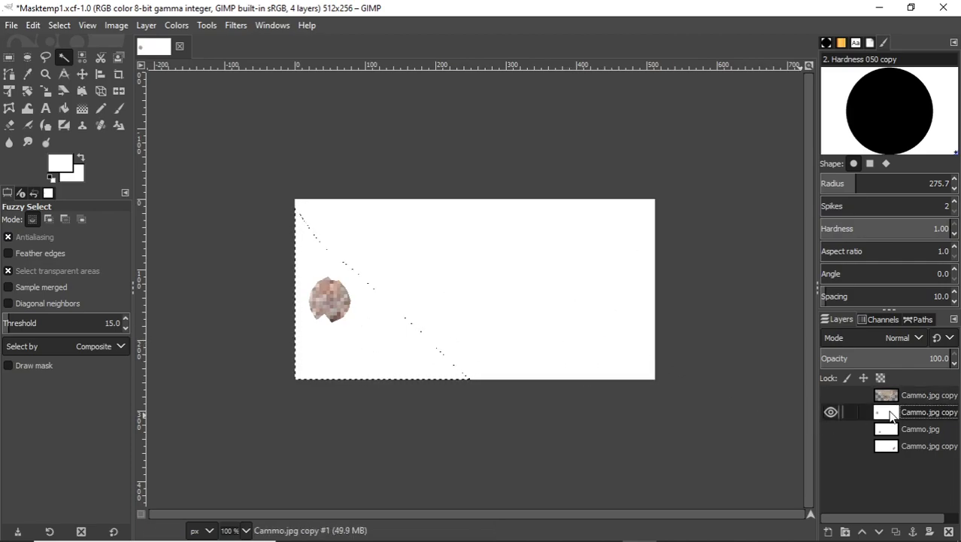
pyautogui.click(928, 399)
pyautogui.click(830, 395)
pyautogui.click(830, 429)
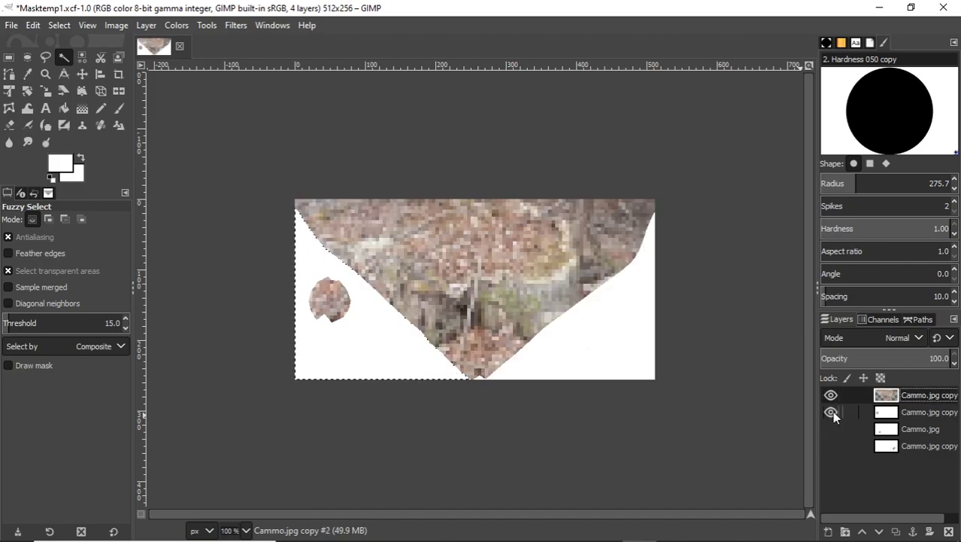
pyautogui.click(831, 412)
# - Show only the Cammo.jpg layer with the smaller round piece, select its white background with Fuzzy Select, and delete it
pyautogui.click(913, 431)
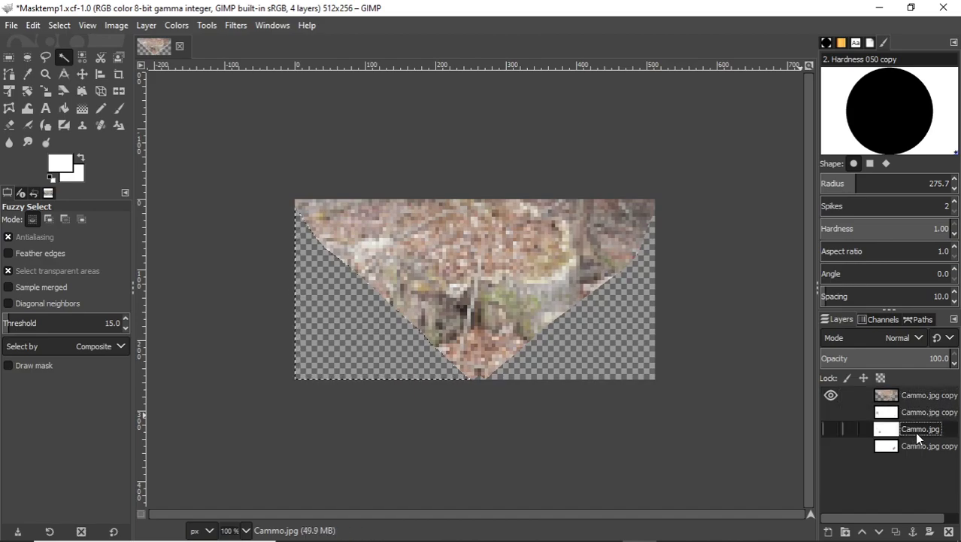
pyautogui.click(831, 429)
pyautogui.click(833, 396)
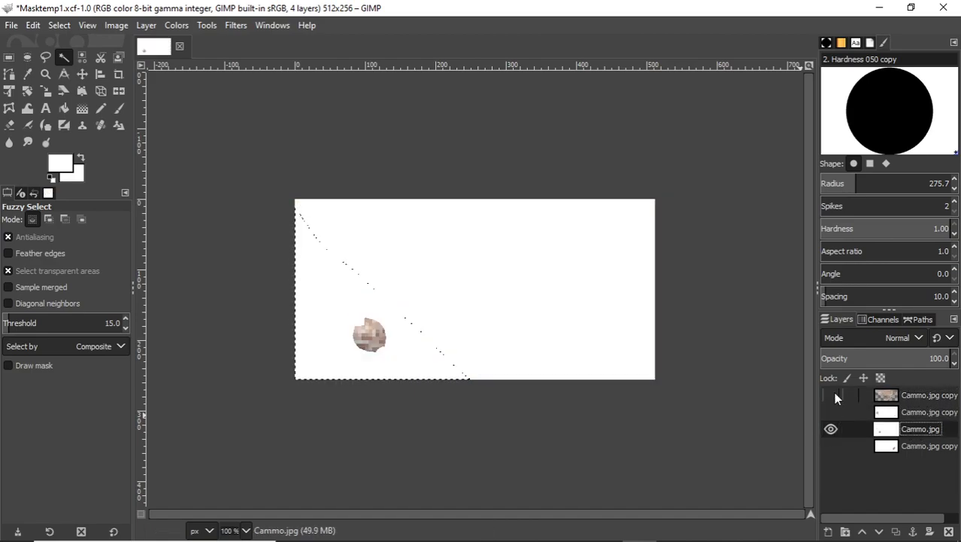
pyautogui.click(625, 324)
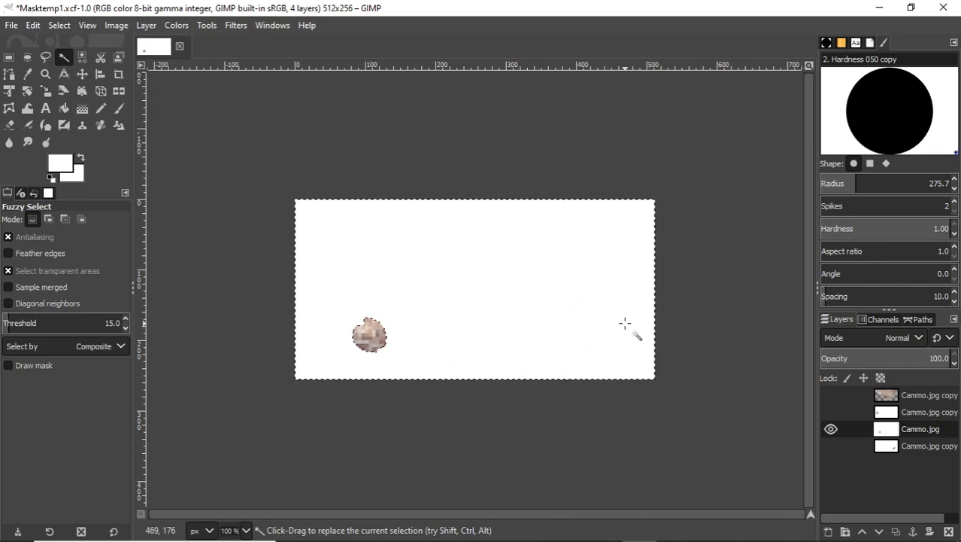
pyautogui.press('Delete')
pyautogui.hotkey('ctrl', 'shift', 'a')
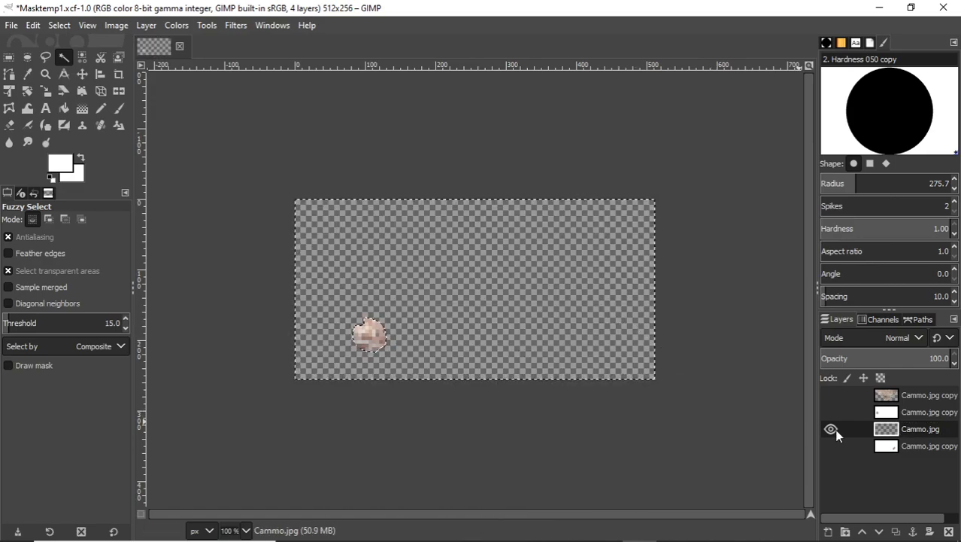
# - Show only the lowest Cammo.jpg copy layer, then select the white background around its knot shape and delete it
pyautogui.click(624, 343)
pyautogui.click(831, 446)
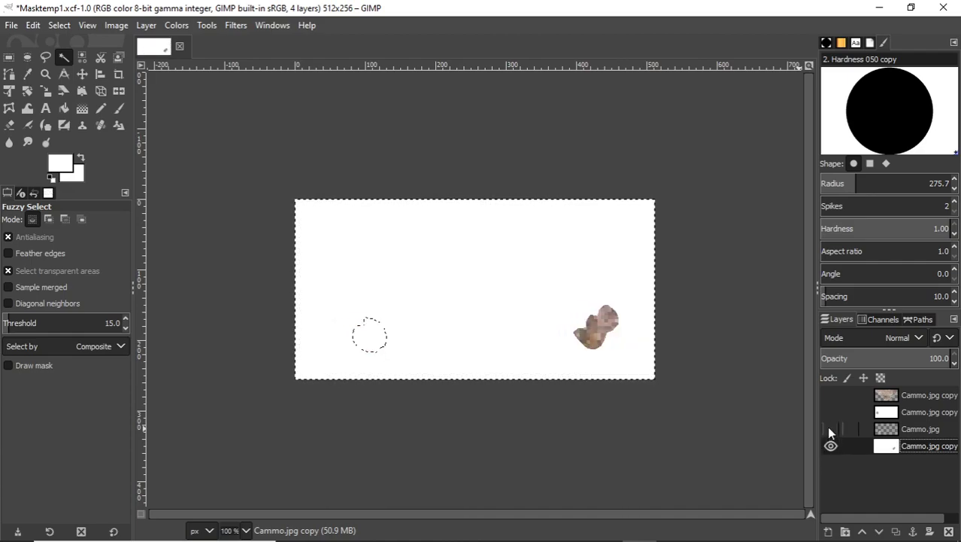
pyautogui.click(467, 312)
pyautogui.press('Delete')
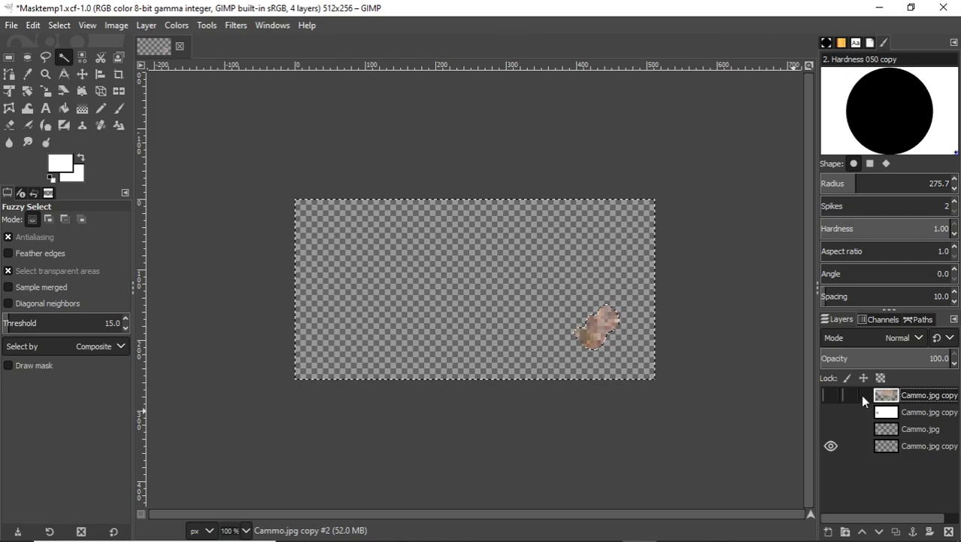
# - Isolate the second layer, delete the white background around its larger round piece using Fuzzy Select, and make all four layers visible
pyautogui.click(832, 396)
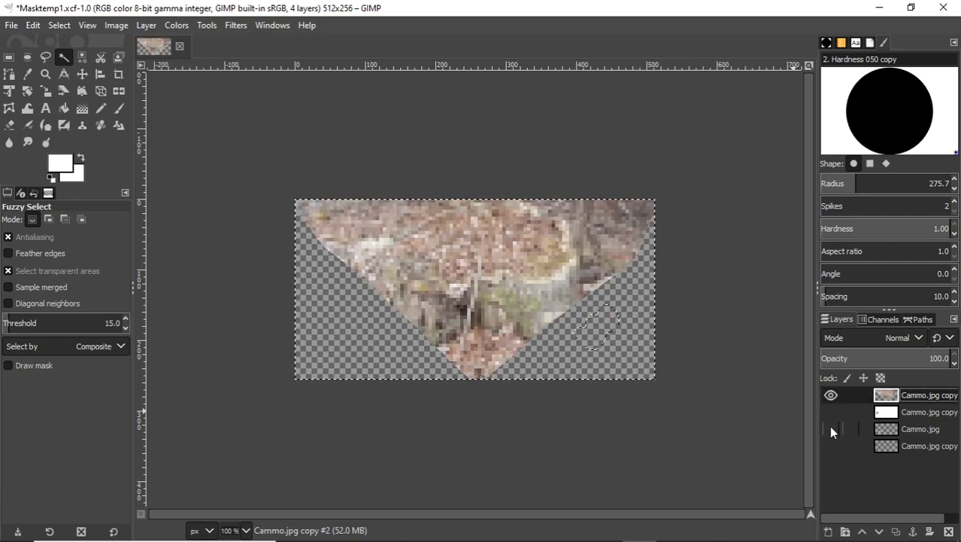
pyautogui.click(917, 412)
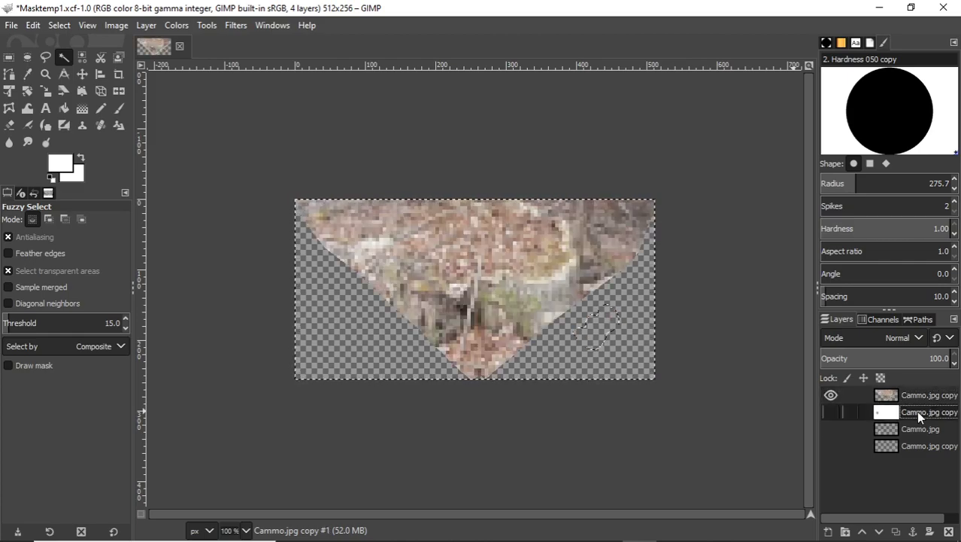
pyautogui.click(830, 412)
pyautogui.click(831, 395)
pyautogui.click(537, 292)
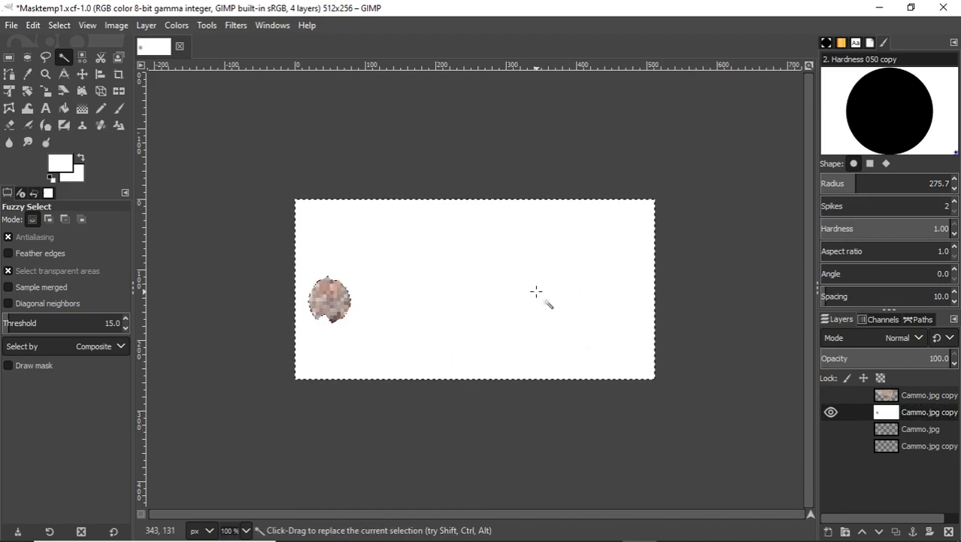
pyautogui.press('Delete')
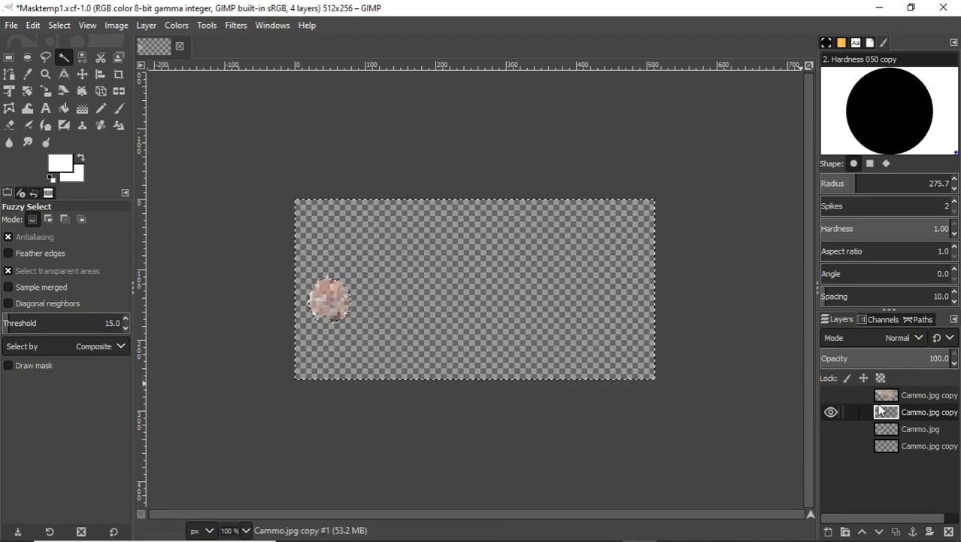
pyautogui.click(830, 395)
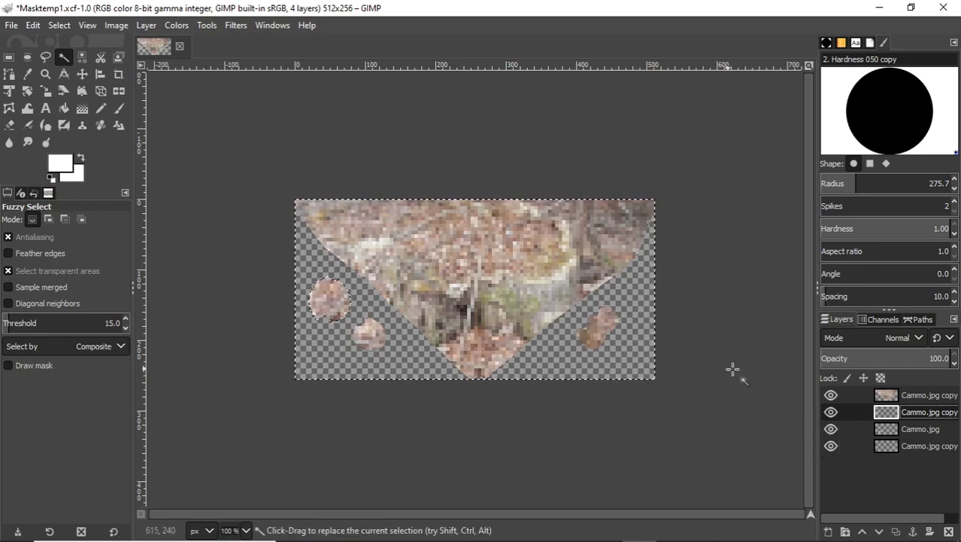
# - Hide all layers except the triangular face layer and rename that layer Face
pyautogui.click(914, 398)
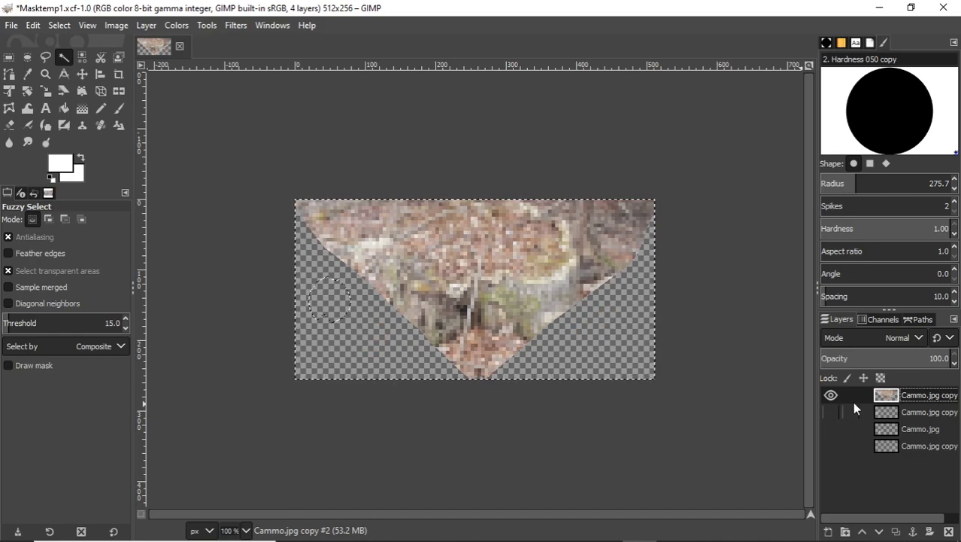
pyautogui.doubleClick(933, 396)
pyautogui.write('Face')
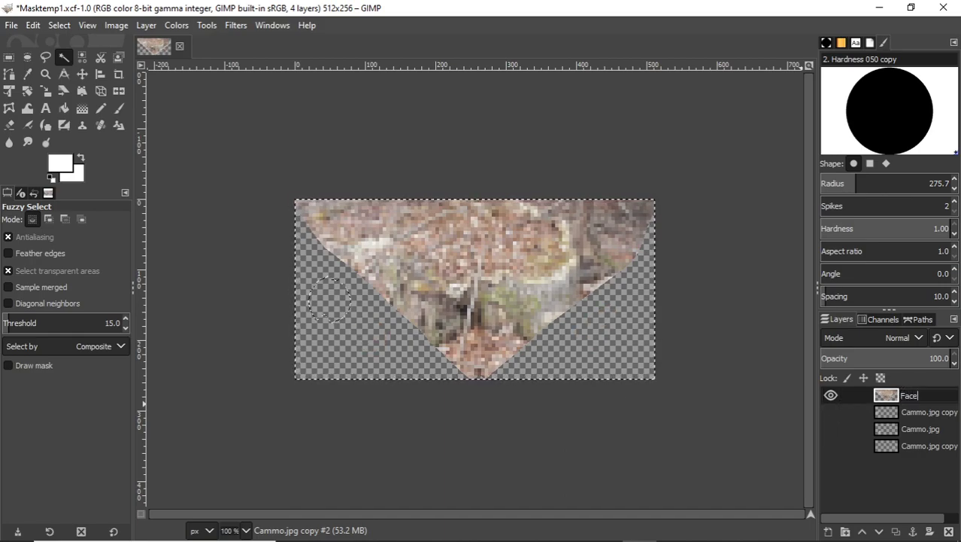
pyautogui.press('Return')
# - Show the layer with the larger round piece and rename it Big
pyautogui.click(907, 410)
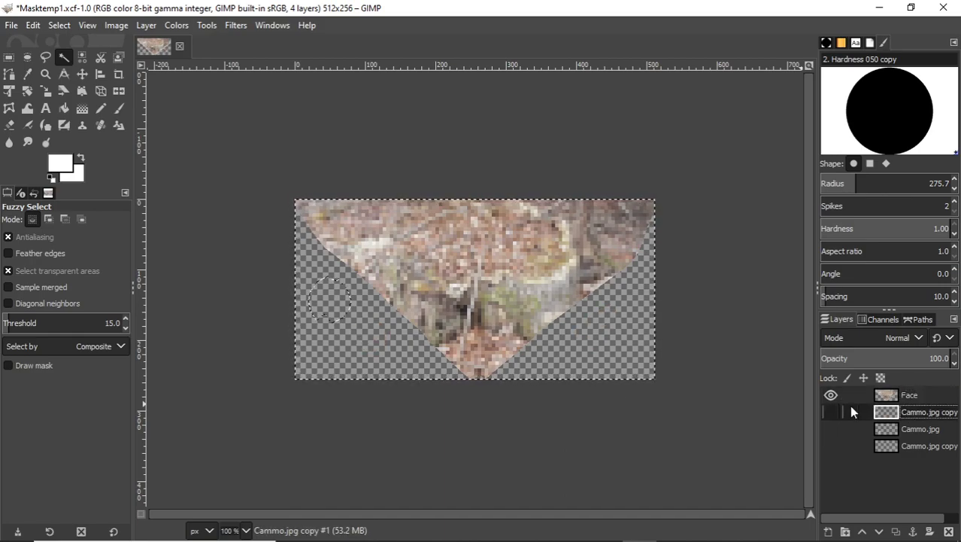
pyautogui.click(830, 411)
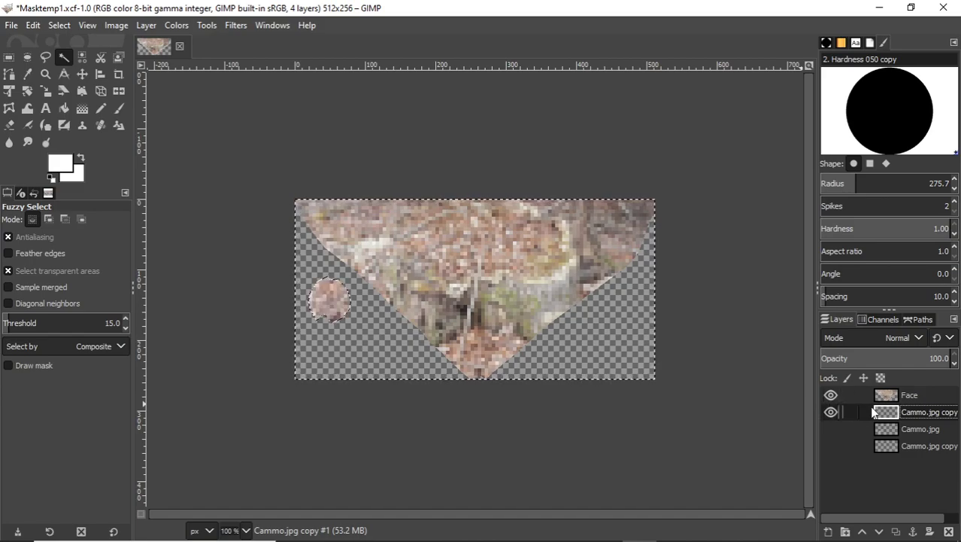
pyautogui.doubleClick(931, 414)
pyautogui.write('Big')
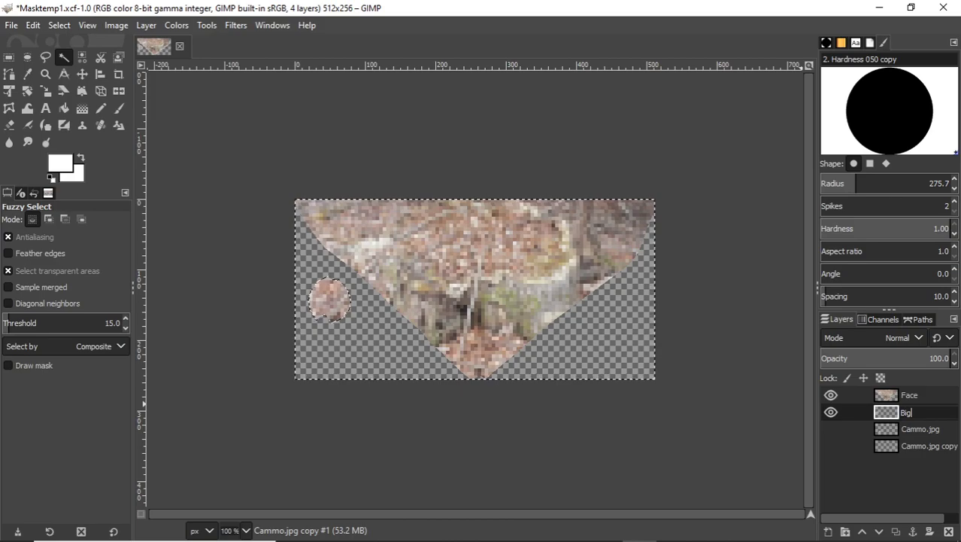
pyautogui.press('Return')
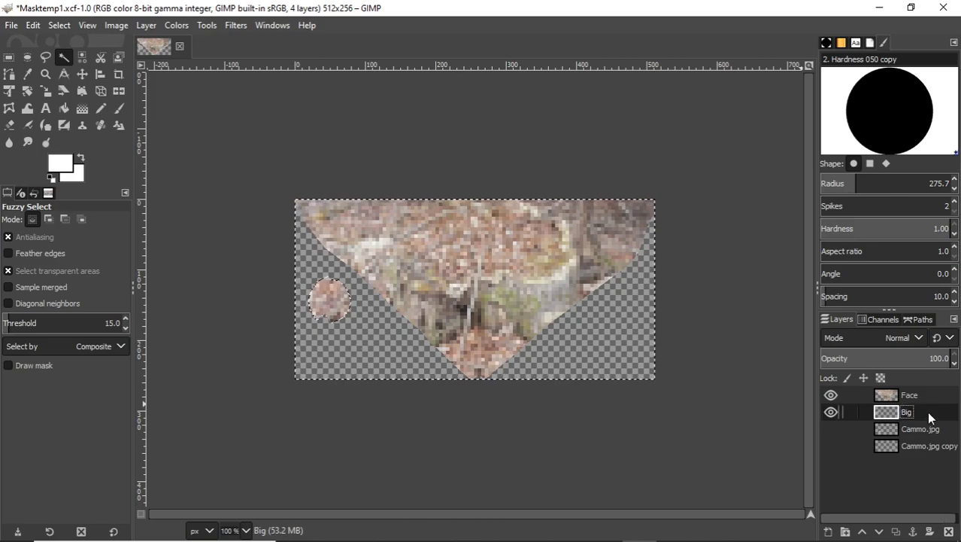
# - Show the Cammo.jpg layer with the smaller round piece and rename it small
pyautogui.click(909, 430)
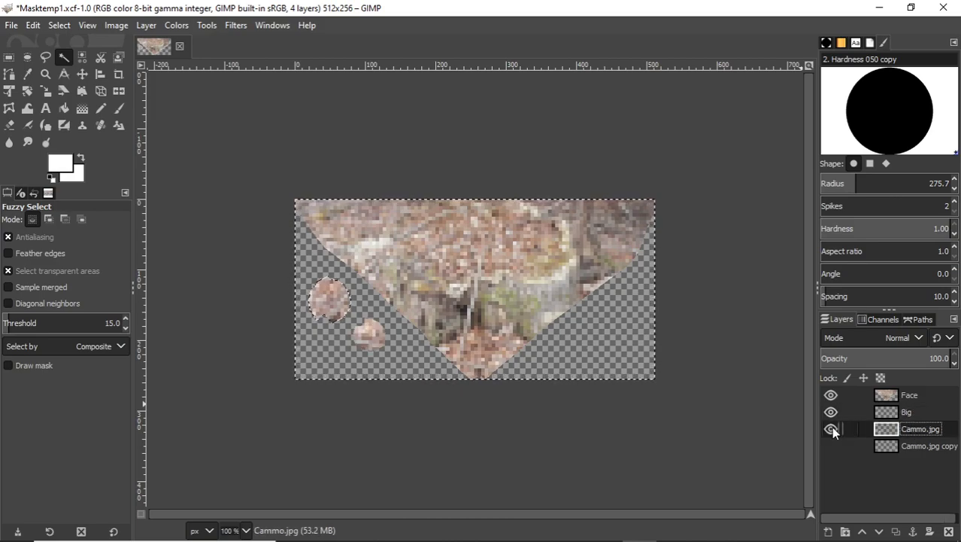
pyautogui.doubleClick(932, 428)
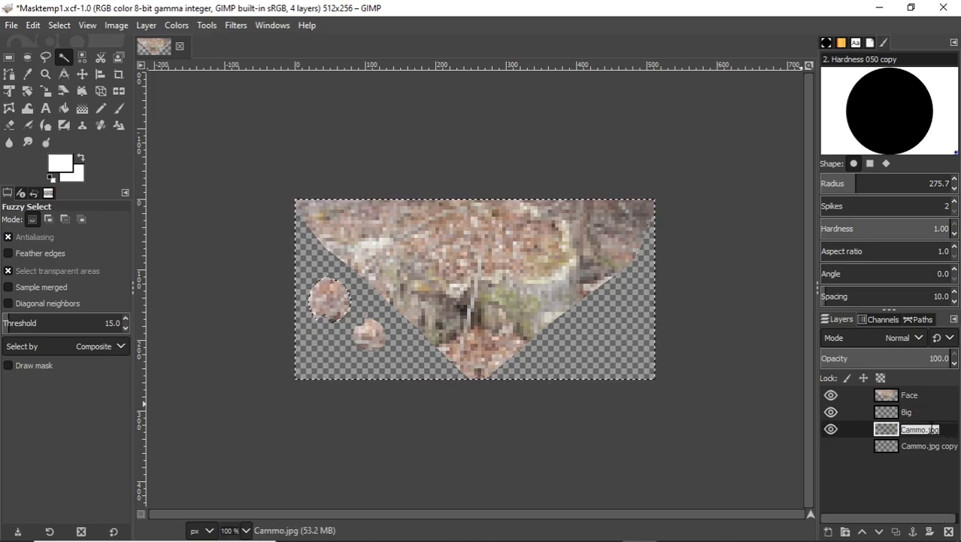
pyautogui.write('small')
pyautogui.press('Return')
# - Show the remaining Cammo.jpg copy layer and rename it knot, removing the leftover characters of its former name
pyautogui.click(830, 446)
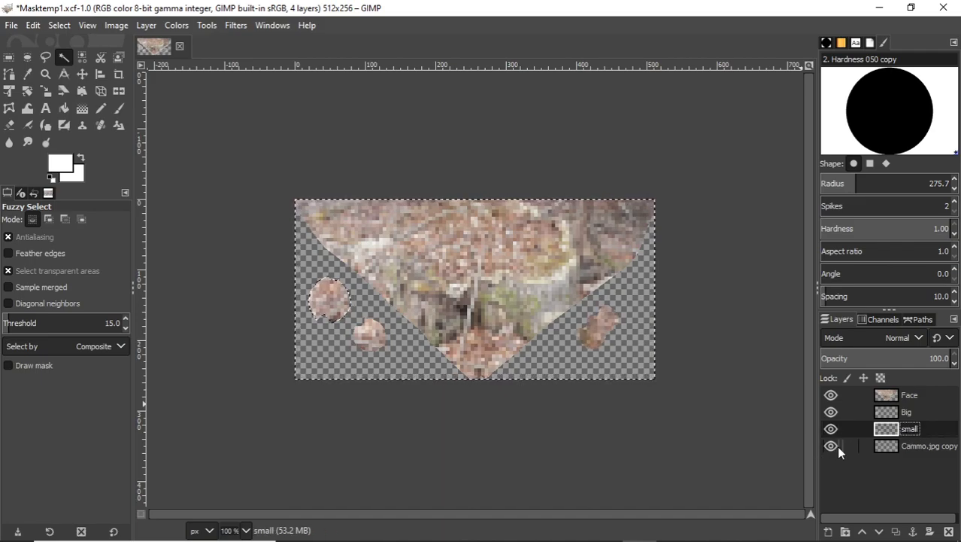
pyautogui.click(942, 448)
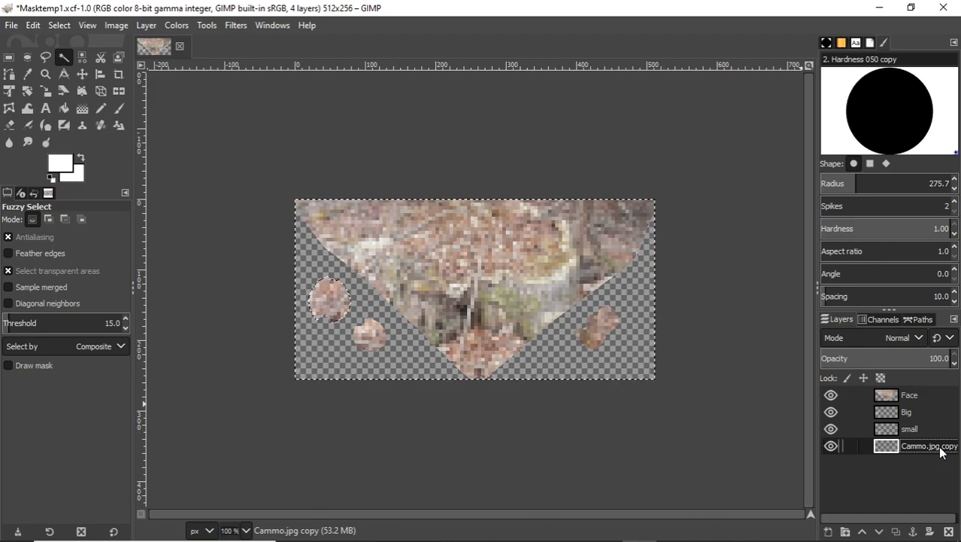
pyautogui.doubleClick(941, 450)
pyautogui.rightClick(940, 450)
pyautogui.moveTo(917, 439)
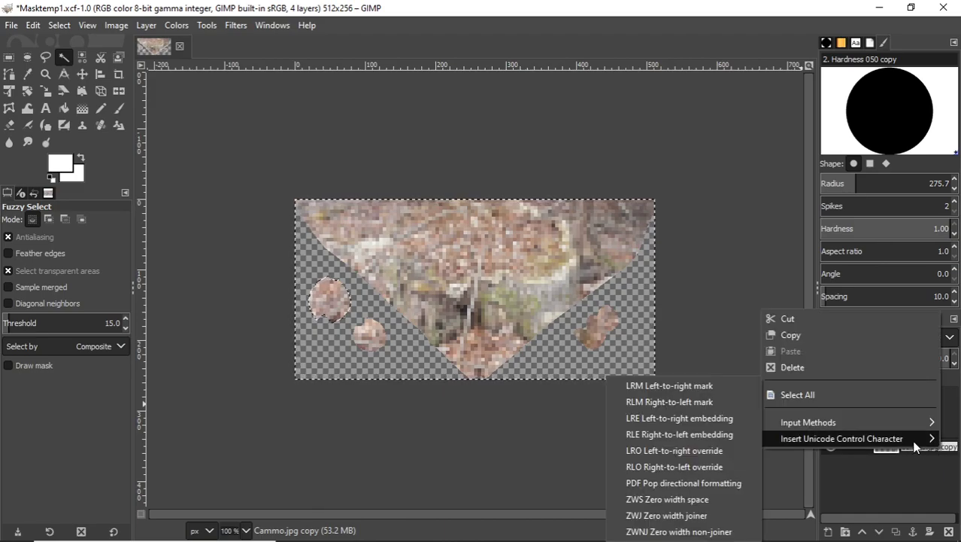
pyautogui.click(901, 482)
pyautogui.doubleClick(912, 450)
pyautogui.write('kni')
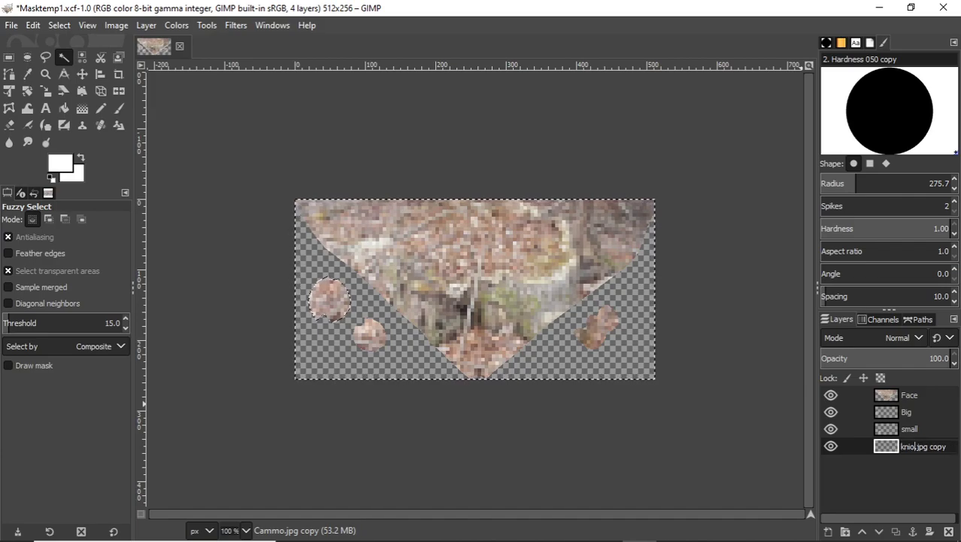
pyautogui.write('ot')
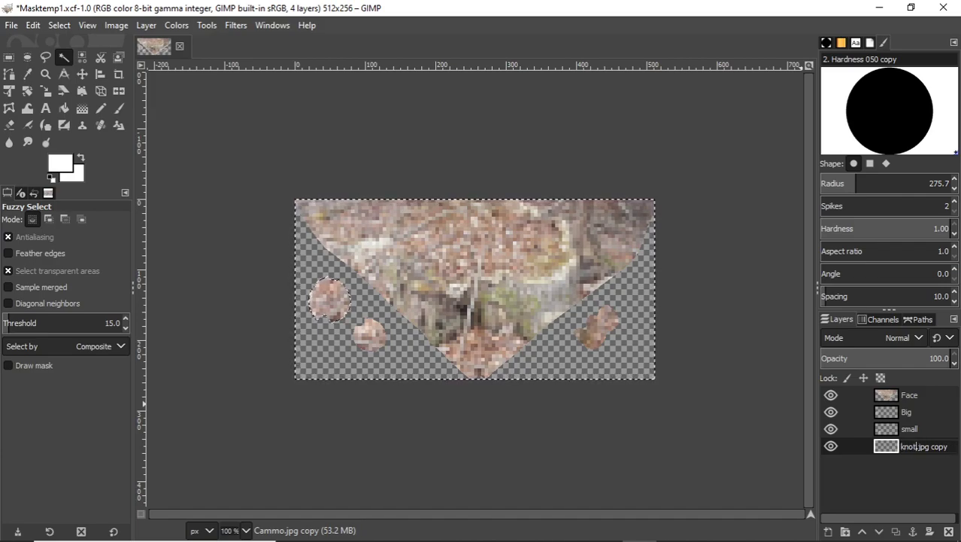
pyautogui.press('Delete')
pyautogui.press('Delete')
pyautogui.press('Delete')
pyautogui.press('Delete')
pyautogui.press('Delete')
pyautogui.press('Delete')
pyautogui.press('Delete')
pyautogui.press('Delete')
pyautogui.press('Delete')
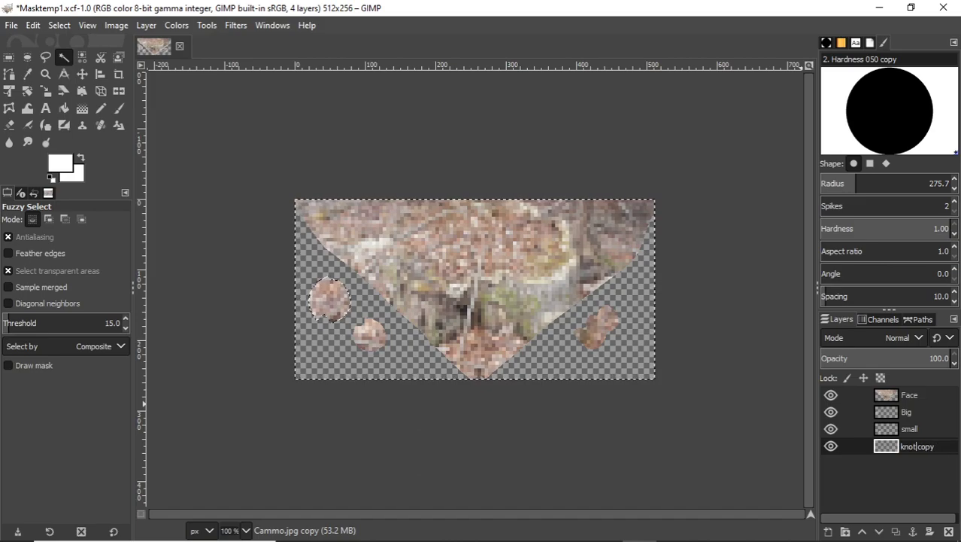
pyautogui.press('Return')
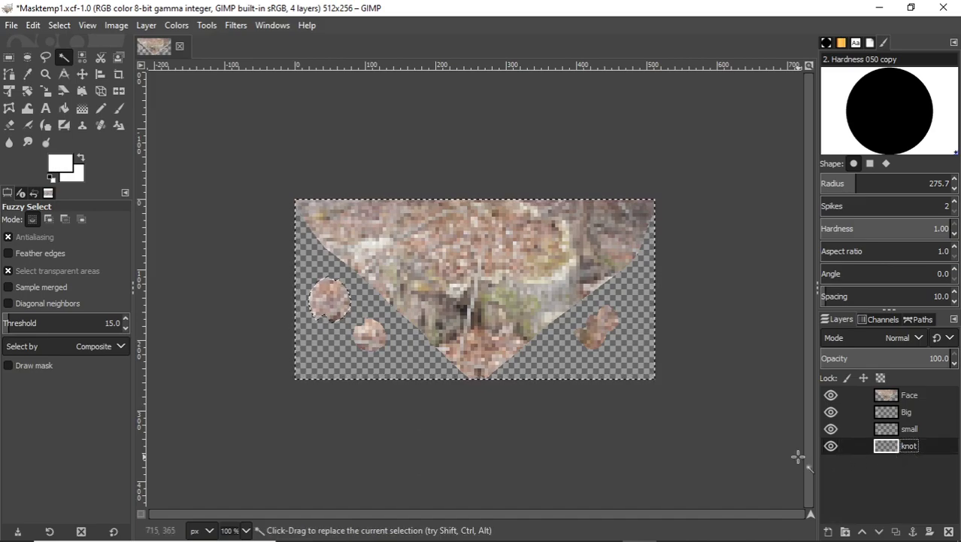
pyautogui.click(891, 398)
pyautogui.click(891, 413)
pyautogui.click(892, 427)
pyautogui.click(900, 445)
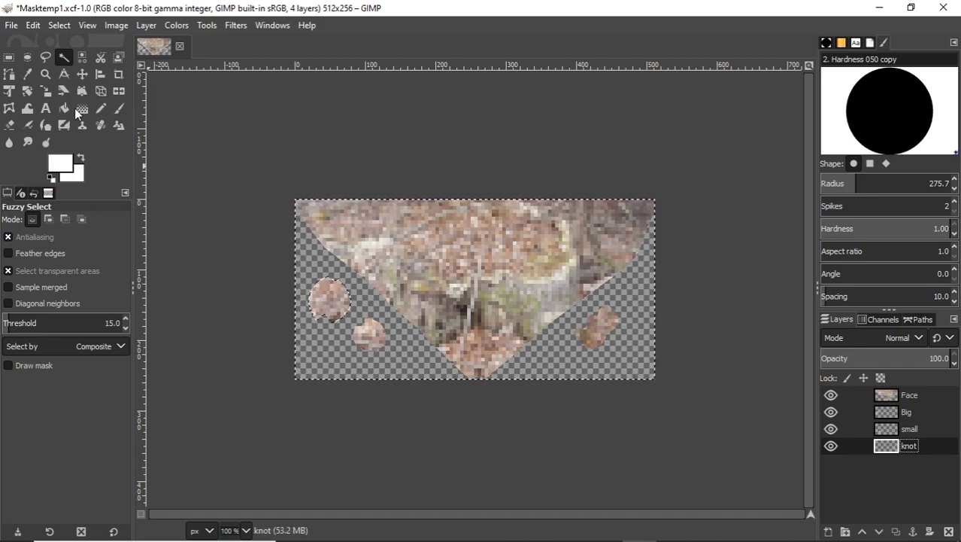
# - Begin exporting the image to the Projects\Textures\Digicammo folder, taking the existing Masktemp.png as the base file name
pyautogui.click(11, 25)
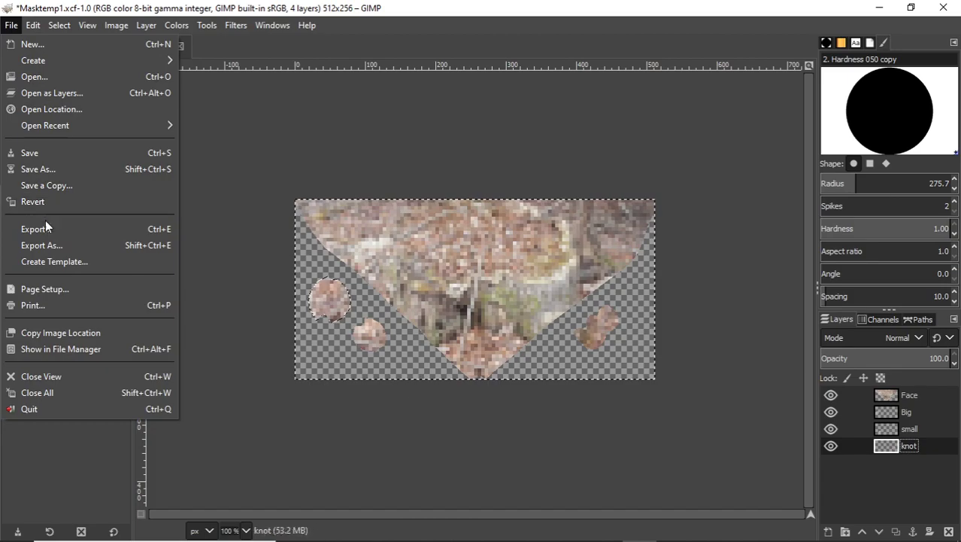
pyautogui.click(42, 245)
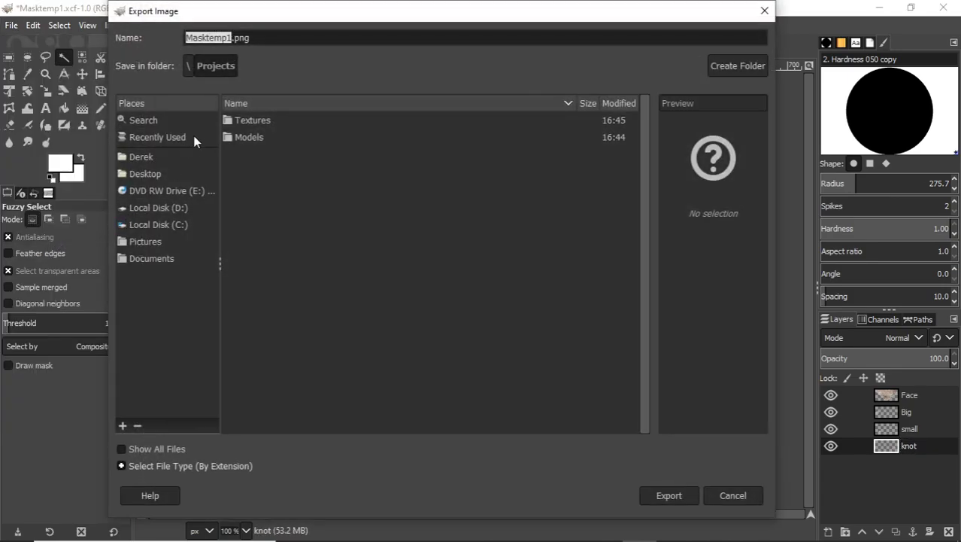
pyautogui.doubleClick(242, 124)
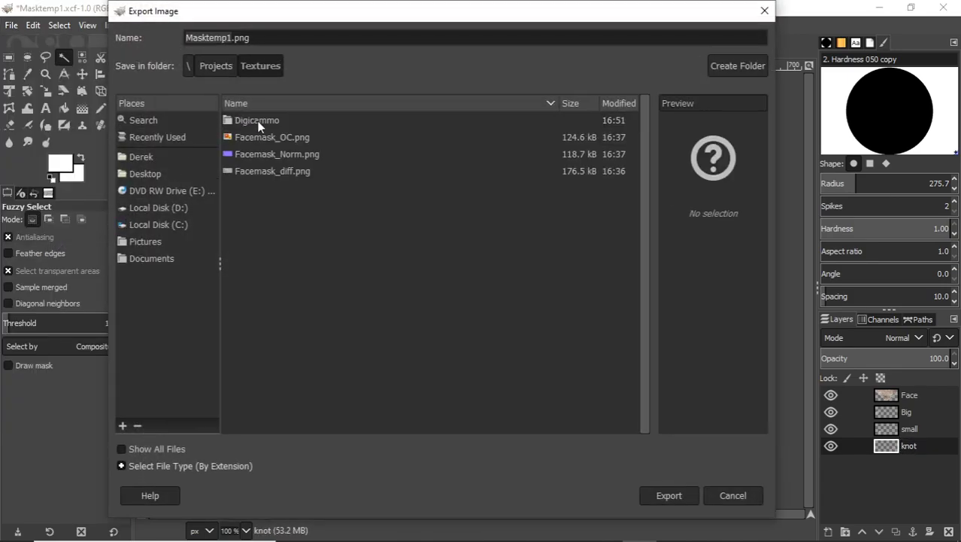
pyautogui.doubleClick(258, 124)
pyautogui.click(265, 121)
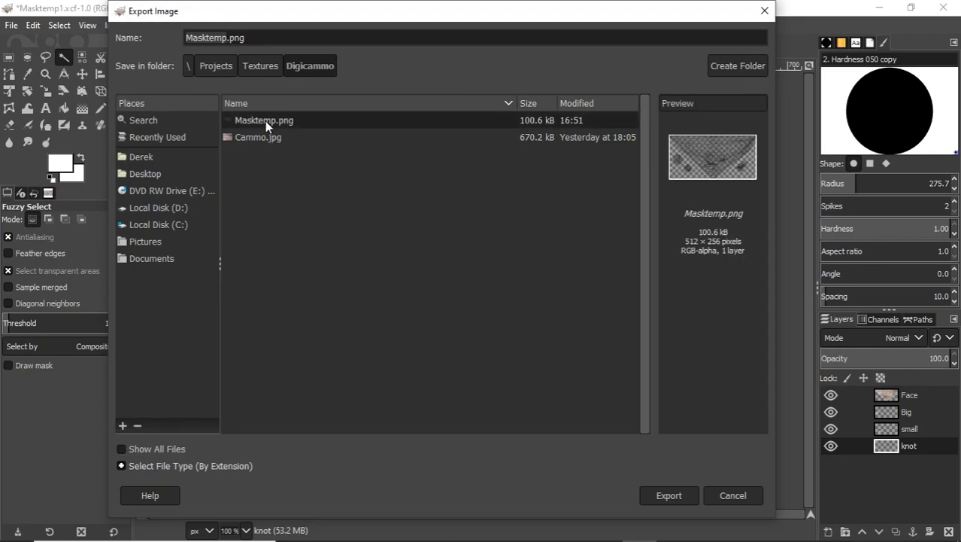
# - Change the export file name to Maskcammo.png and export it as PNG with the offered options
pyautogui.doubleClick(207, 37)
pyautogui.moveTo(209, 37); pyautogui.dragTo(218, 39)
pyautogui.click(204, 37)
pyautogui.press('Delete')
pyautogui.press('Delete')
pyautogui.press('Delete')
pyautogui.press('Delete')
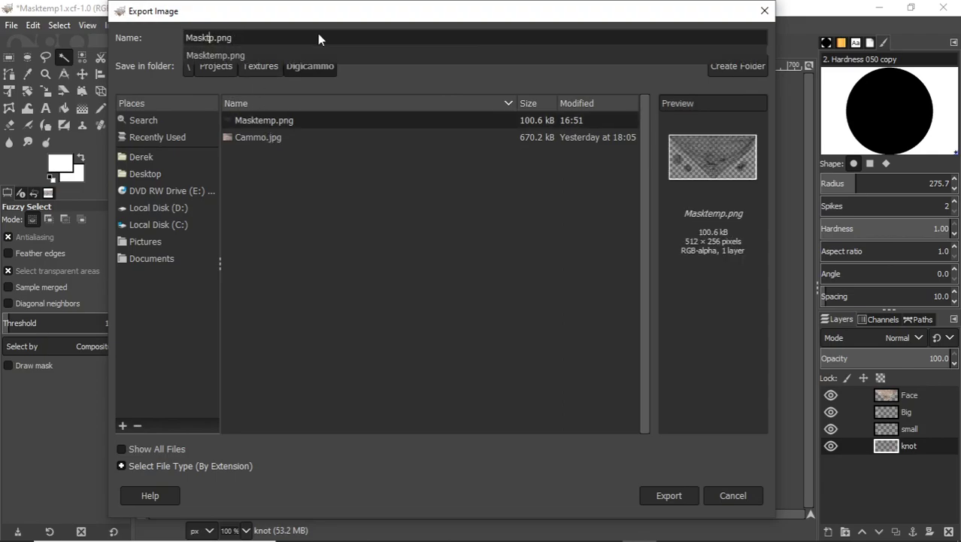
pyautogui.write('cammo')
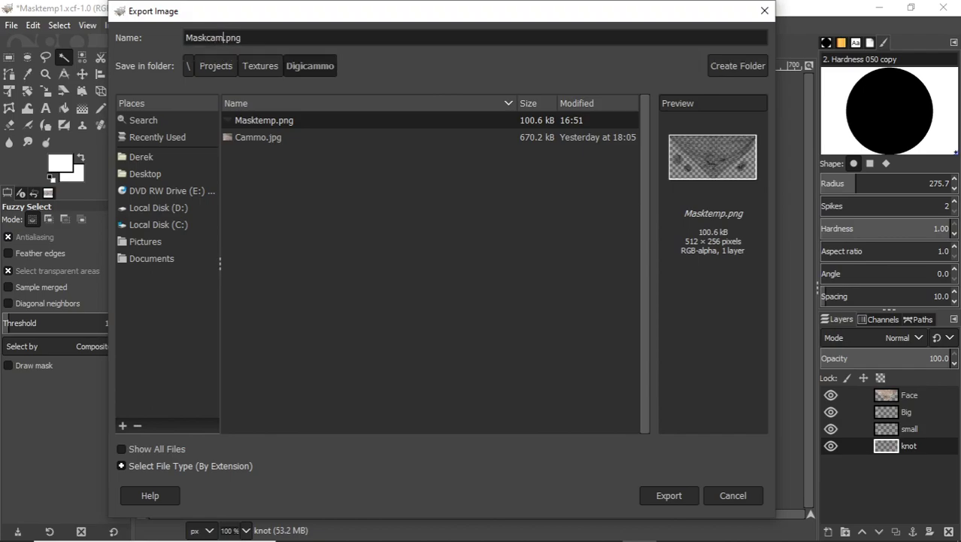
pyautogui.press('Return')
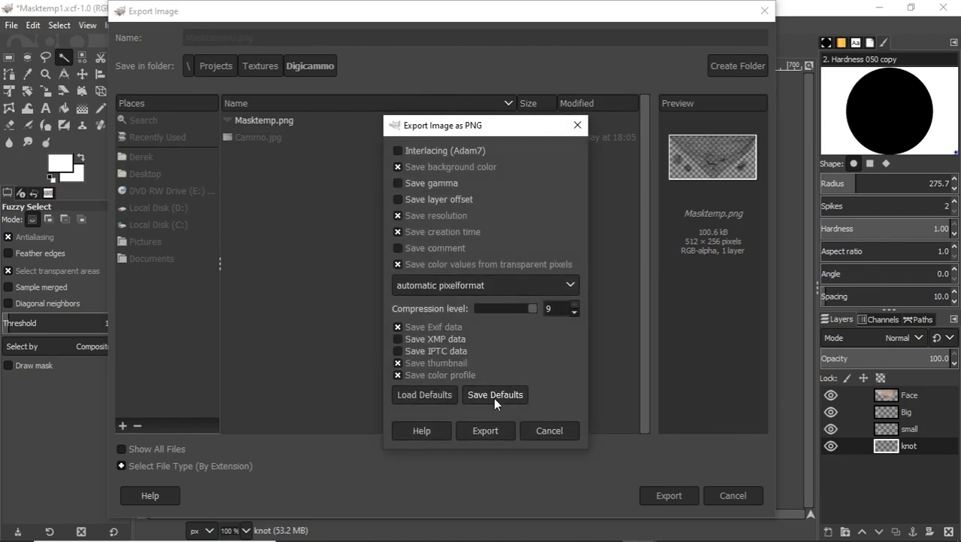
pyautogui.click(487, 429)
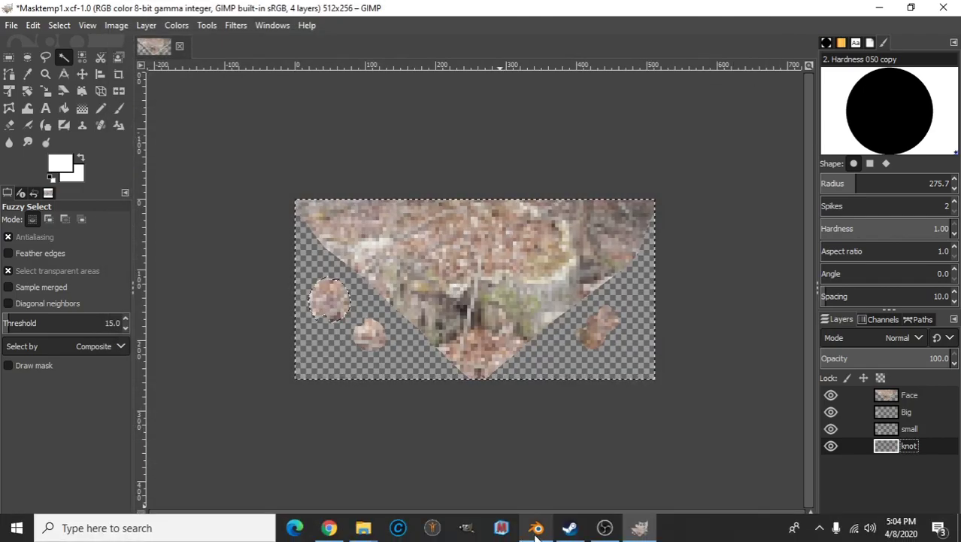
# - Switch to Blender, deselect the Facemask mesh, return to Object Mode and change to the Layout workspace
pyautogui.click(536, 528)
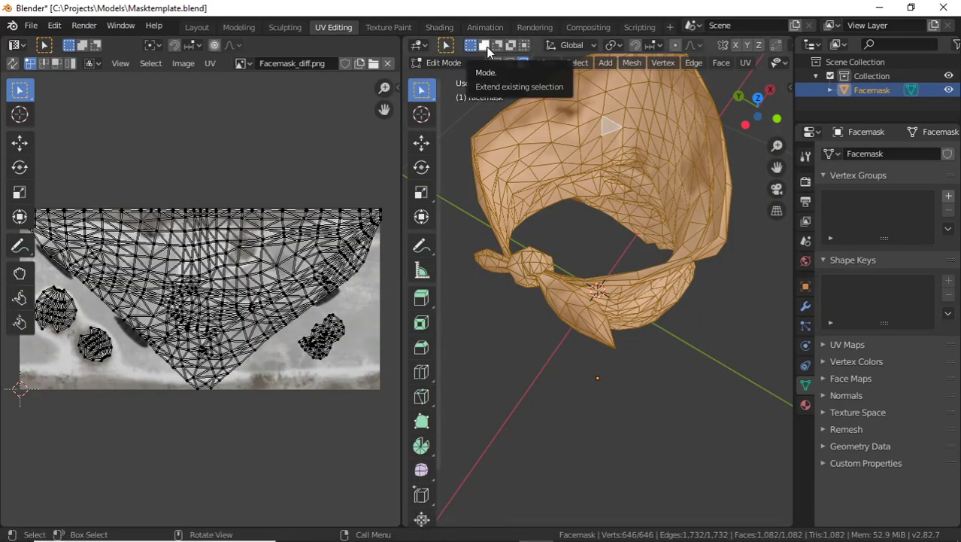
pyautogui.moveTo(690, 222); pyautogui.dragTo(579, 182, button='middle')
pyautogui.hotkey('alt', 'a')
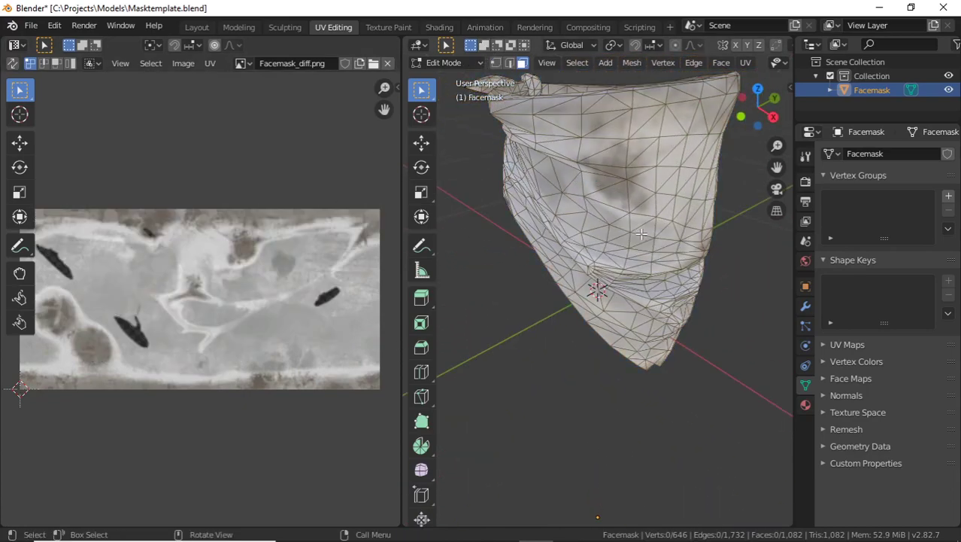
pyautogui.moveTo(629, 213); pyautogui.dragTo(624, 190, button='middle')
pyautogui.press('Tab')
pyautogui.scroll(-2, 624, 190)
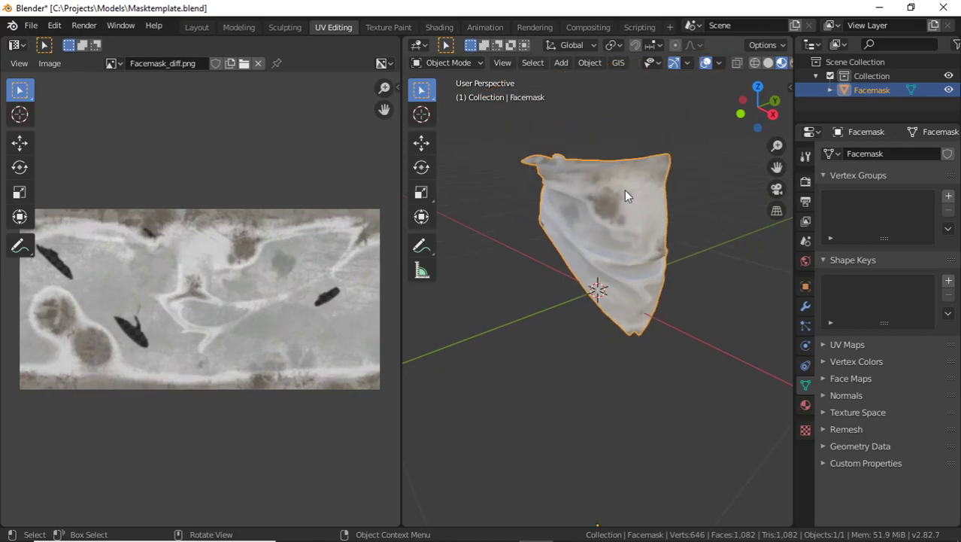
pyautogui.click(198, 28)
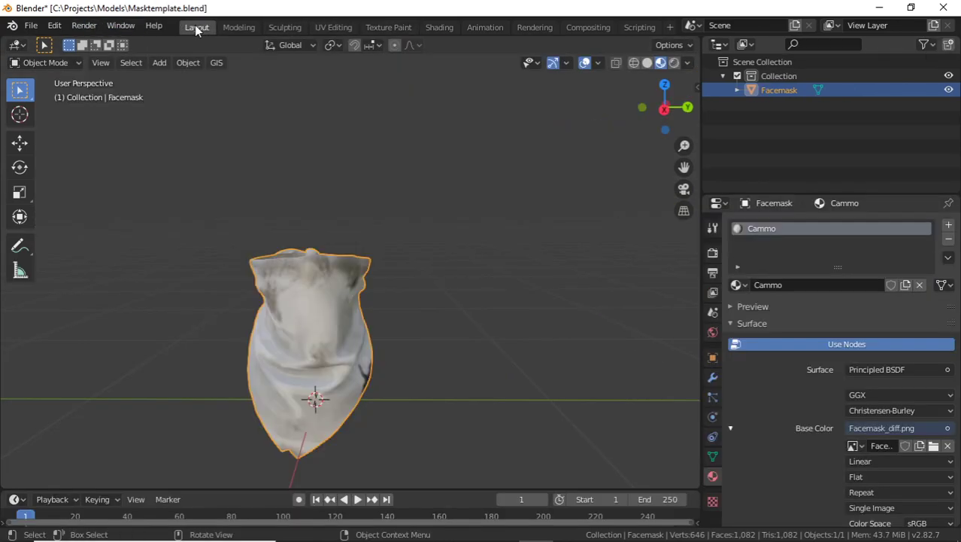
pyautogui.moveTo(318, 282); pyautogui.dragTo(478, 274, button='middle')
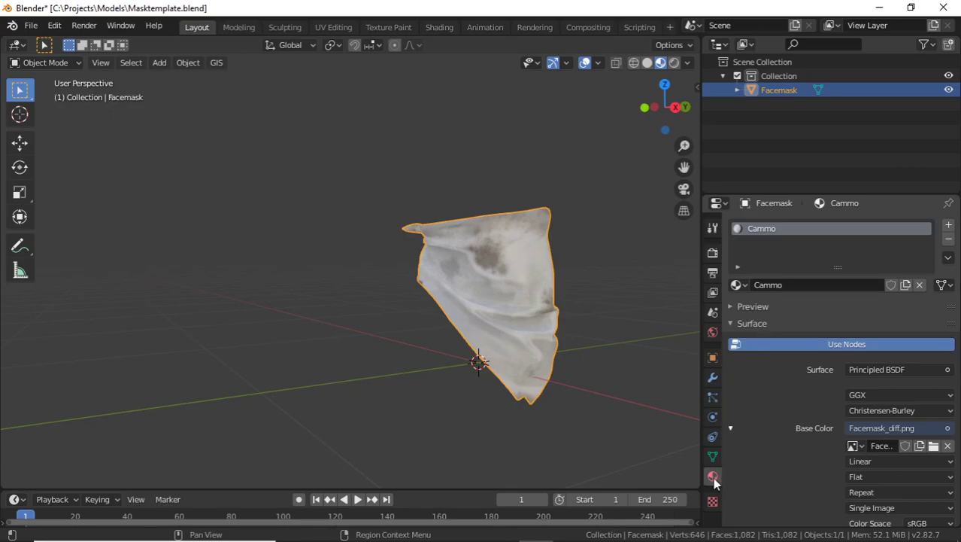
# - Assign the existing material named Material to the Facemask and duplicate it as a separate new material
pyautogui.click(746, 285)
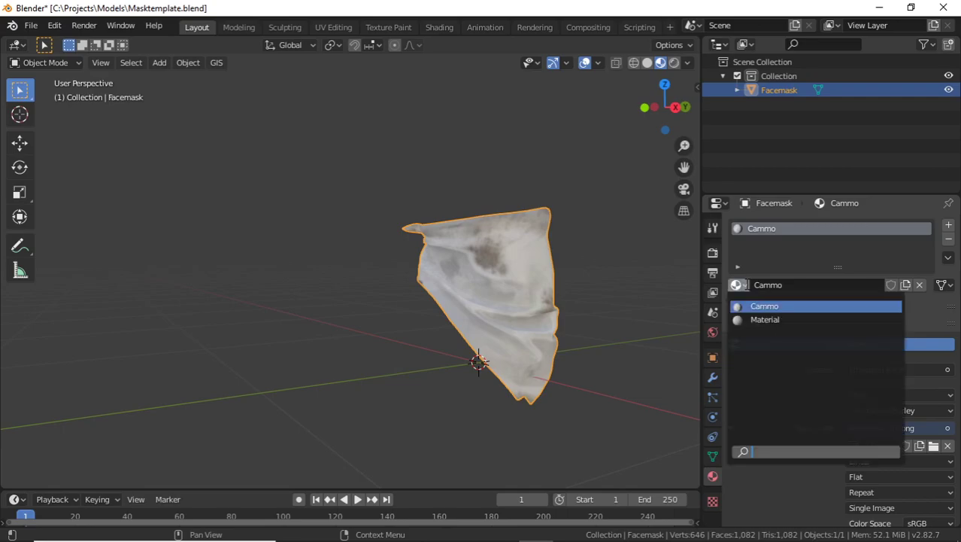
pyautogui.click(767, 319)
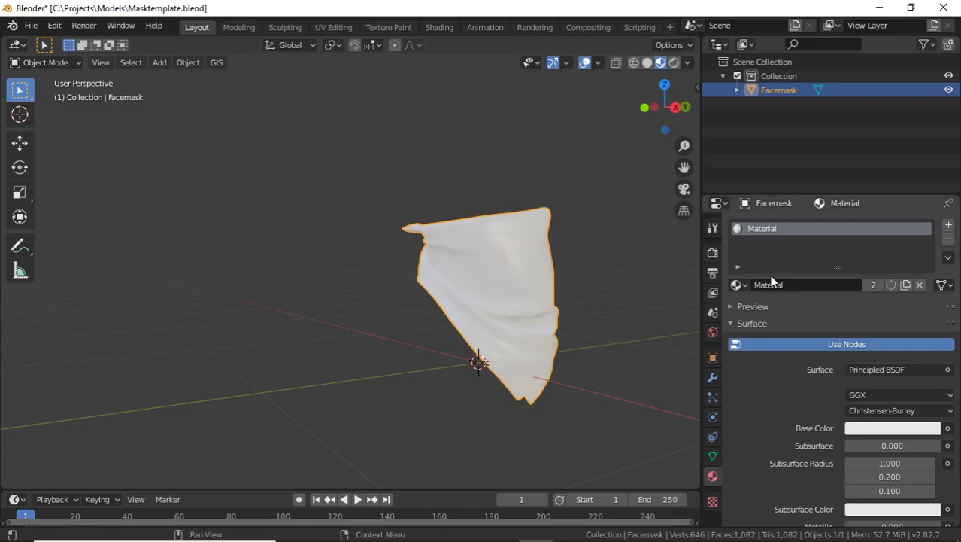
pyautogui.click(738, 285)
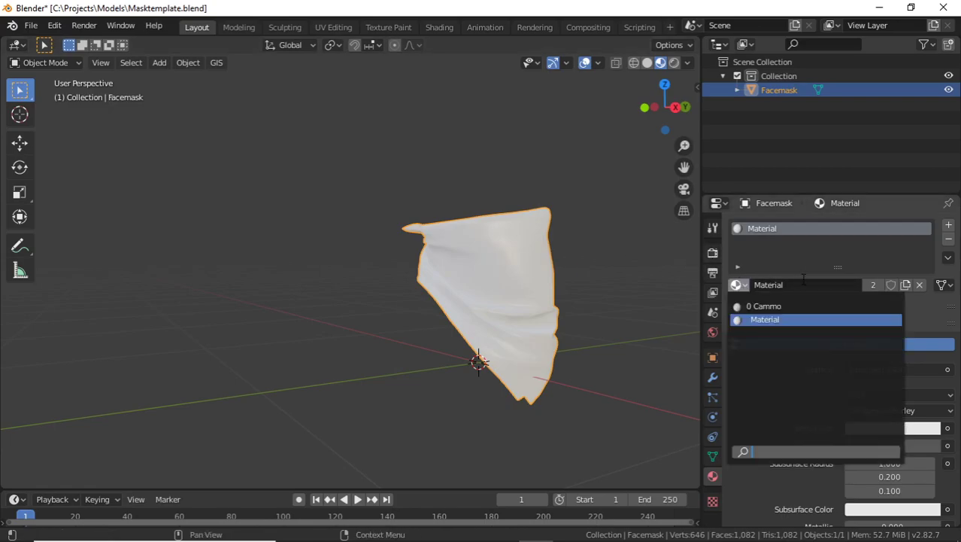
pyautogui.click(907, 284)
# - Rename the duplicated Facemask material forestcammo
pyautogui.doubleClick(769, 228)
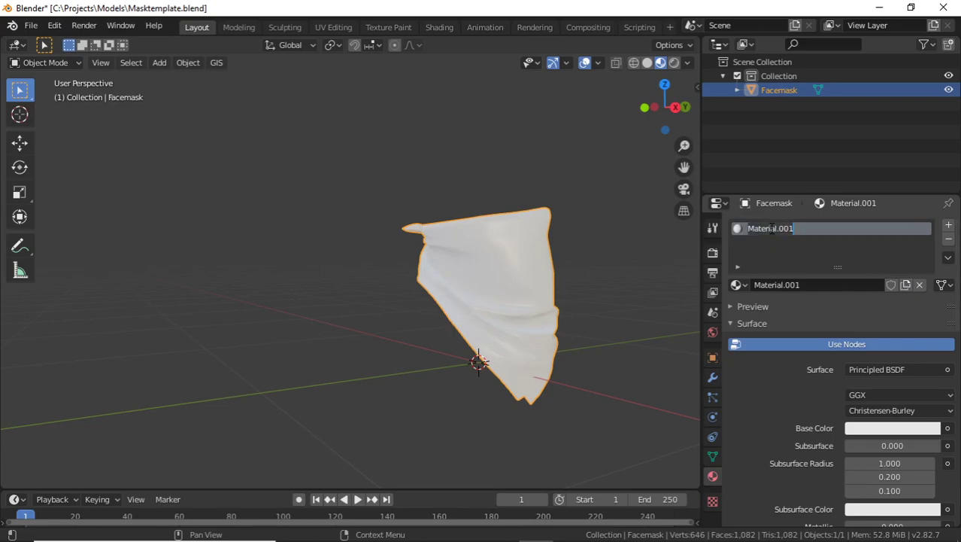
pyautogui.write('Cammo')
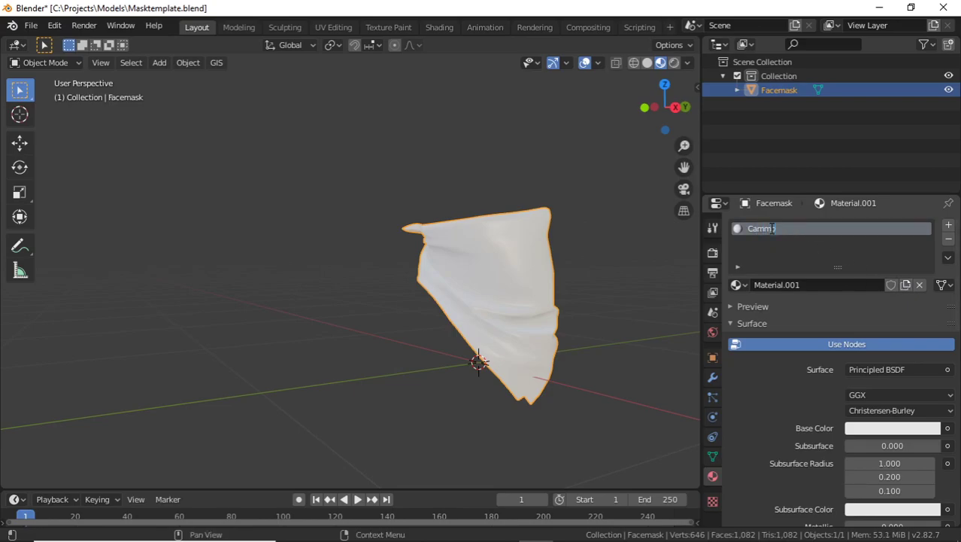
pyautogui.press('BackSpace')
pyautogui.press('BackSpace')
pyautogui.press('BackSpace')
pyautogui.write('forestcammo')
pyautogui.press('Return')
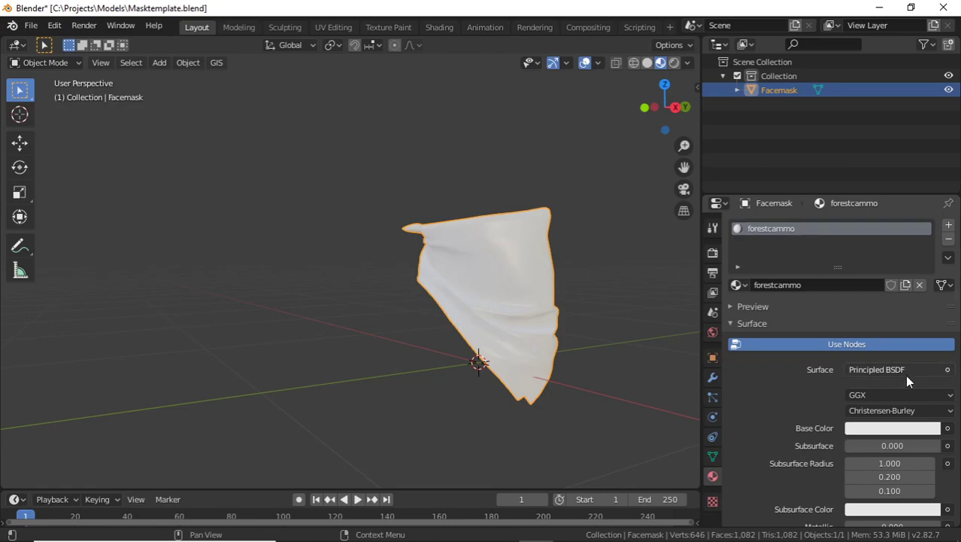
# - Use an Image Texture for the forestcammo material's Base Color and load Maskcammo.png from the Textures\Digicammo folder
pyautogui.click(949, 431)
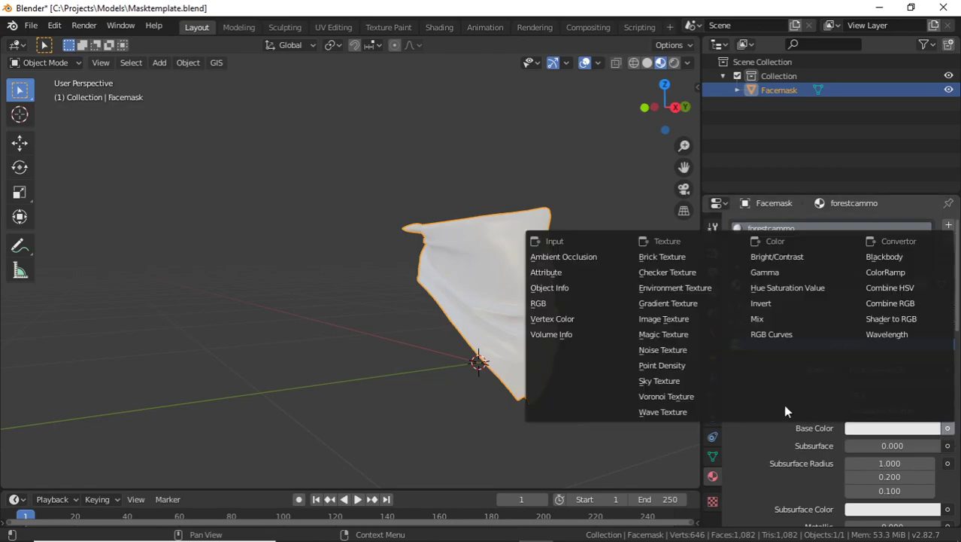
pyautogui.click(691, 316)
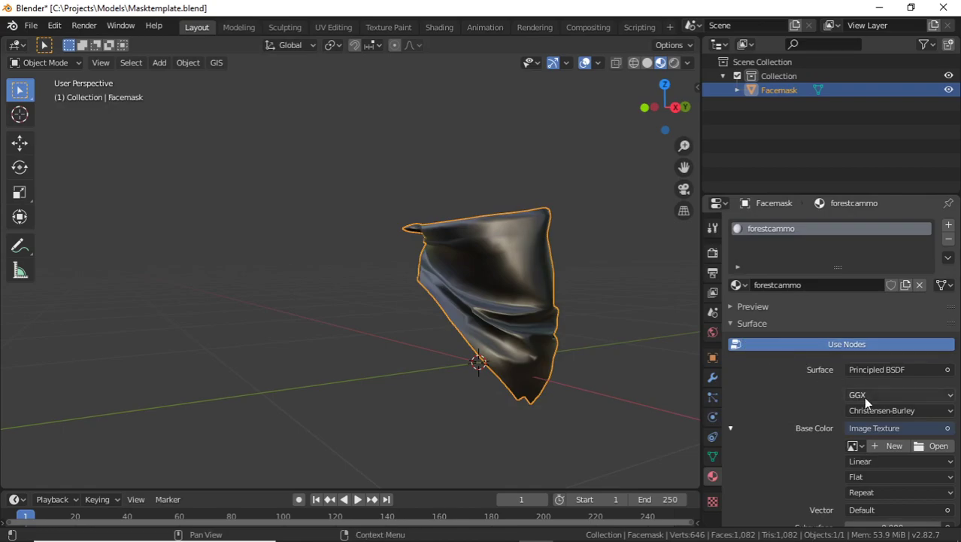
pyautogui.click(932, 446)
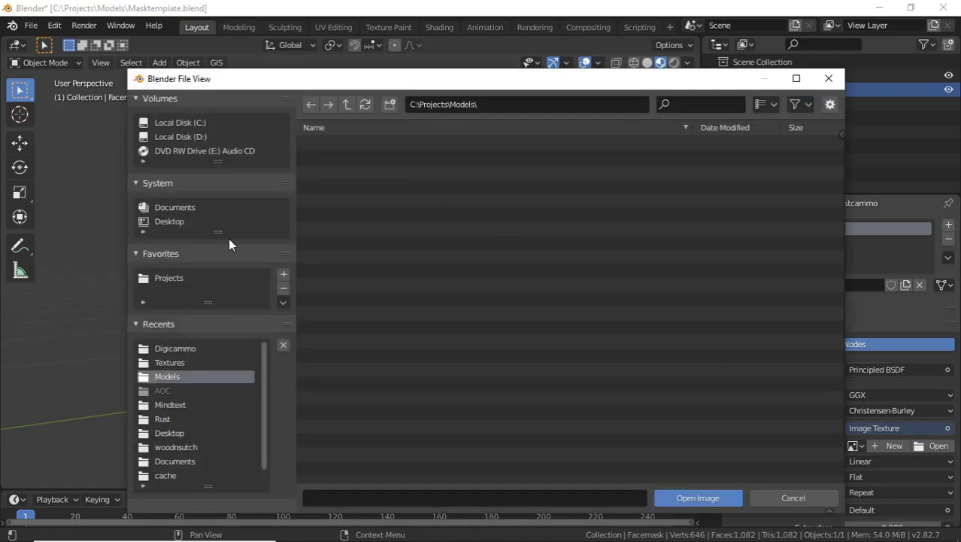
pyautogui.click(168, 277)
pyautogui.doubleClick(337, 159)
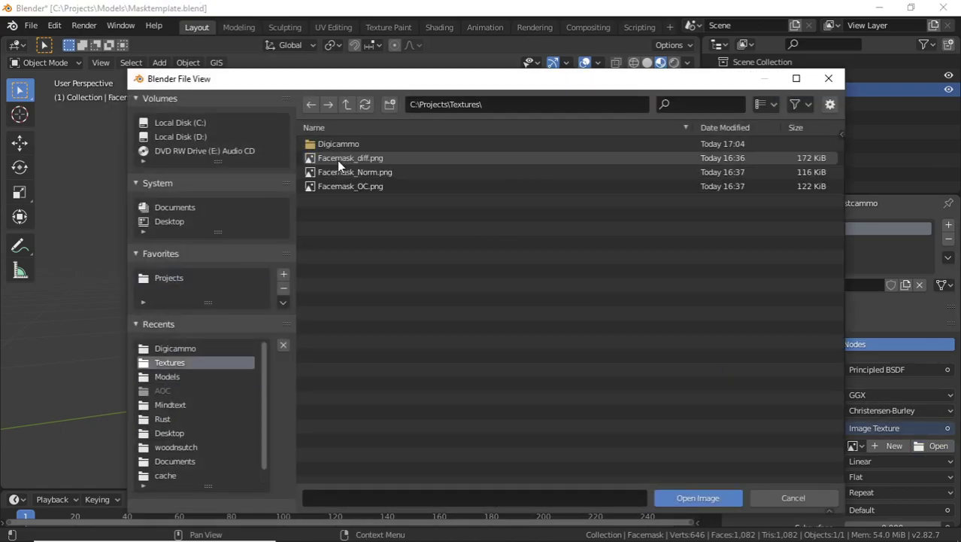
pyautogui.doubleClick(334, 145)
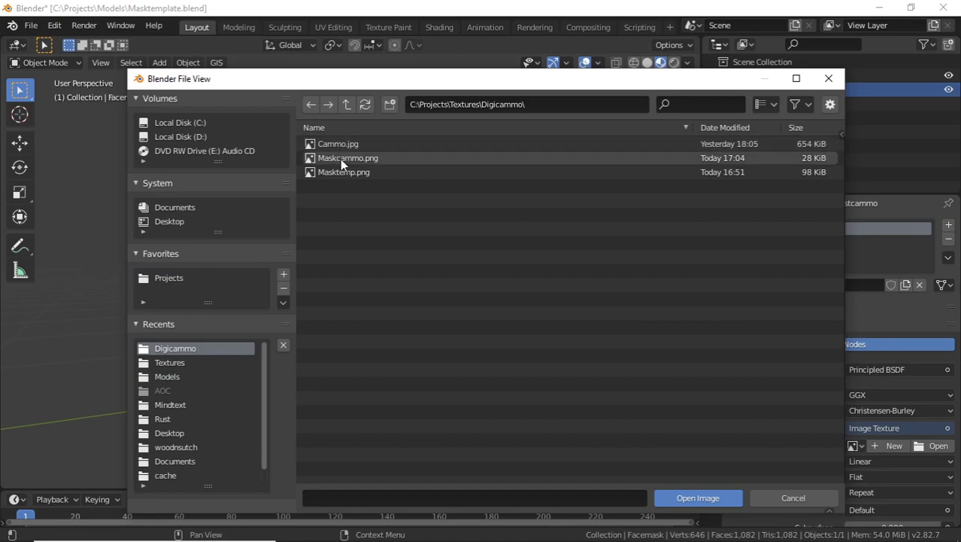
pyautogui.doubleClick(340, 159)
# - Examine the camouflage texture on the Facemask from the front, the sides, inside and around the knot
pyautogui.moveTo(411, 221); pyautogui.dragTo(521, 274, button='middle')
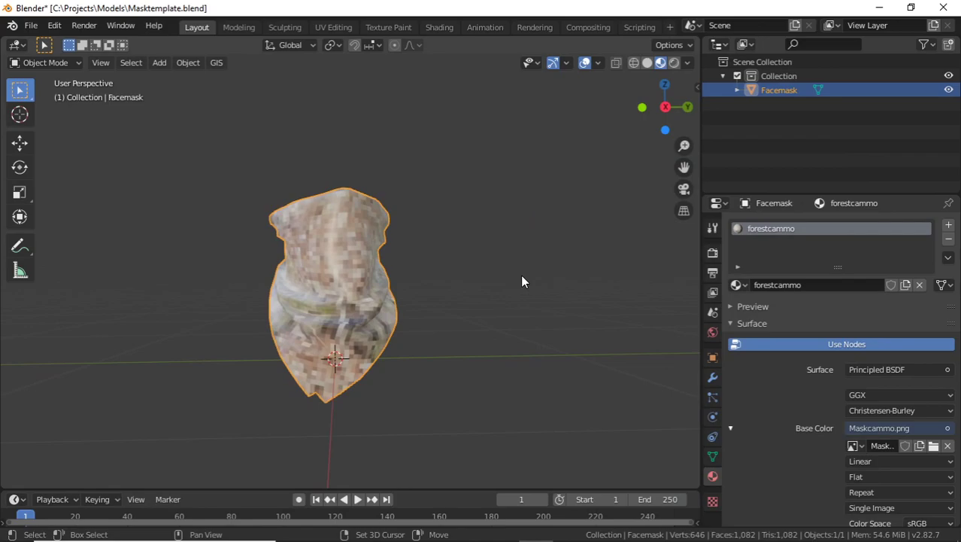
pyautogui.hotkey('shift', '`')
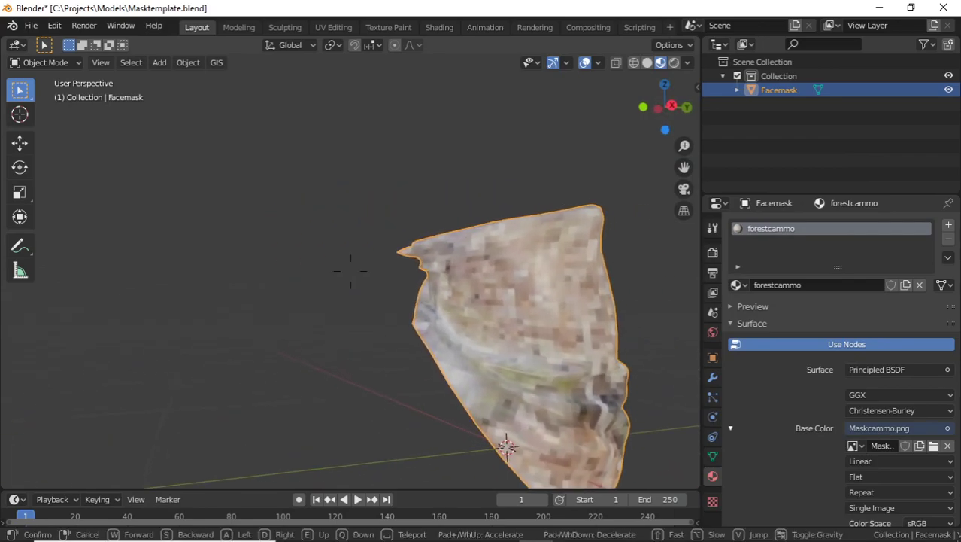
pyautogui.press('s')
pyautogui.press('w')
pyautogui.press('a')
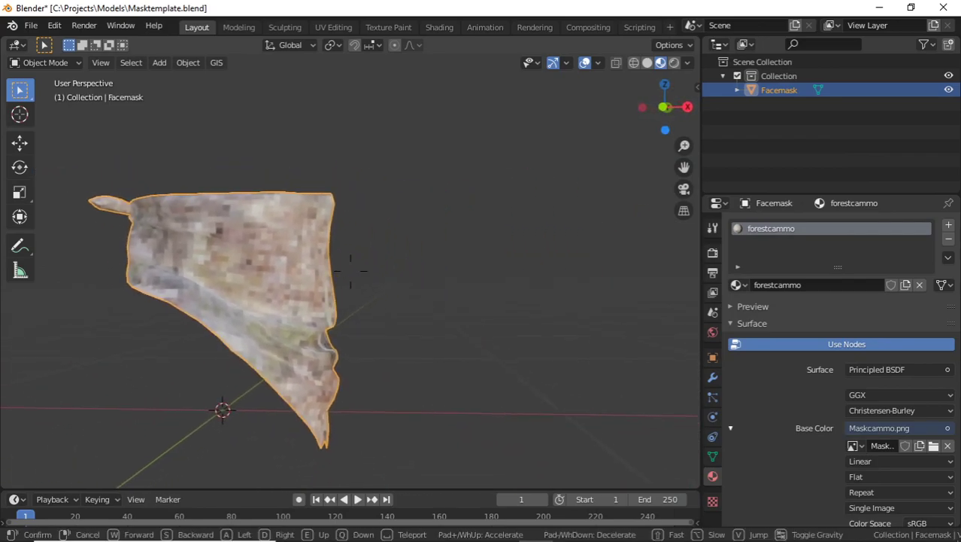
pyautogui.press('a')
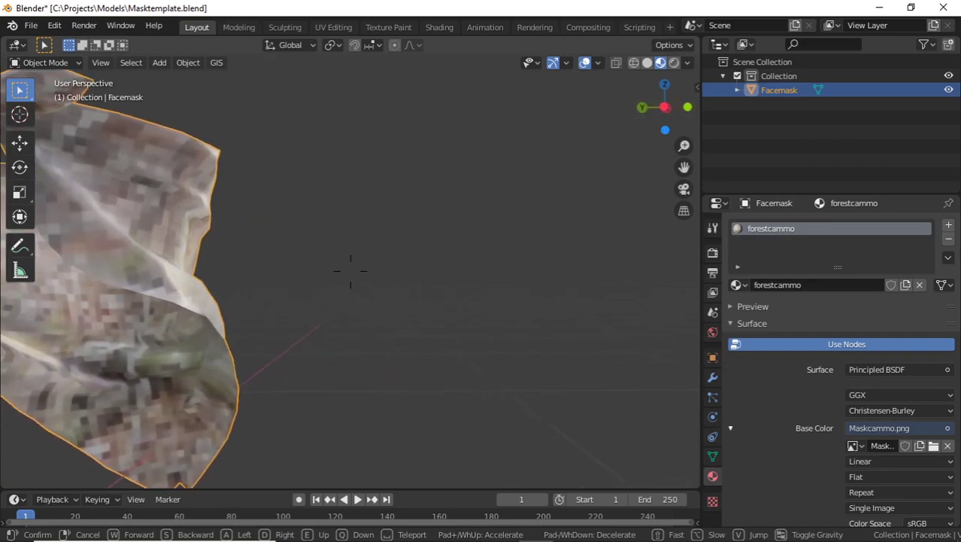
pyautogui.press('a')
pyautogui.press('a')
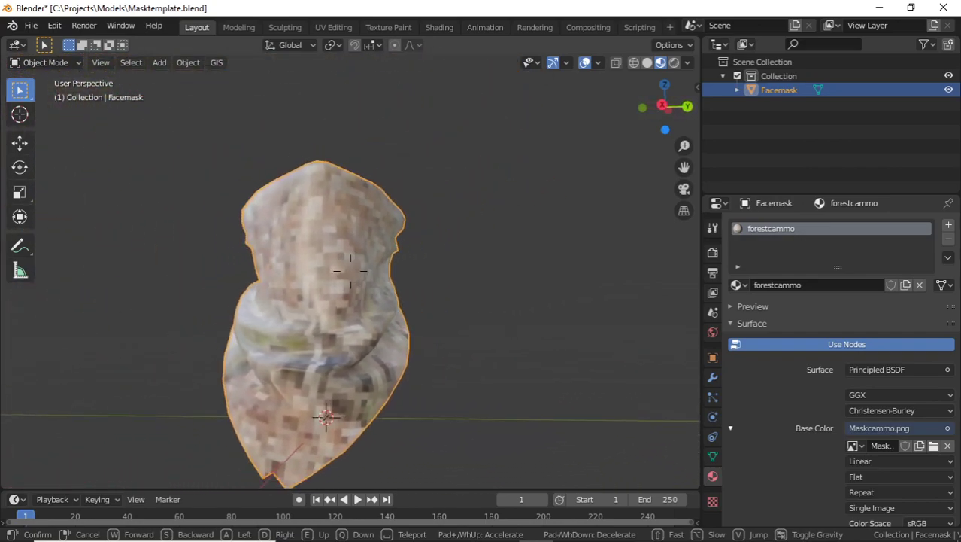
pyautogui.press('a')
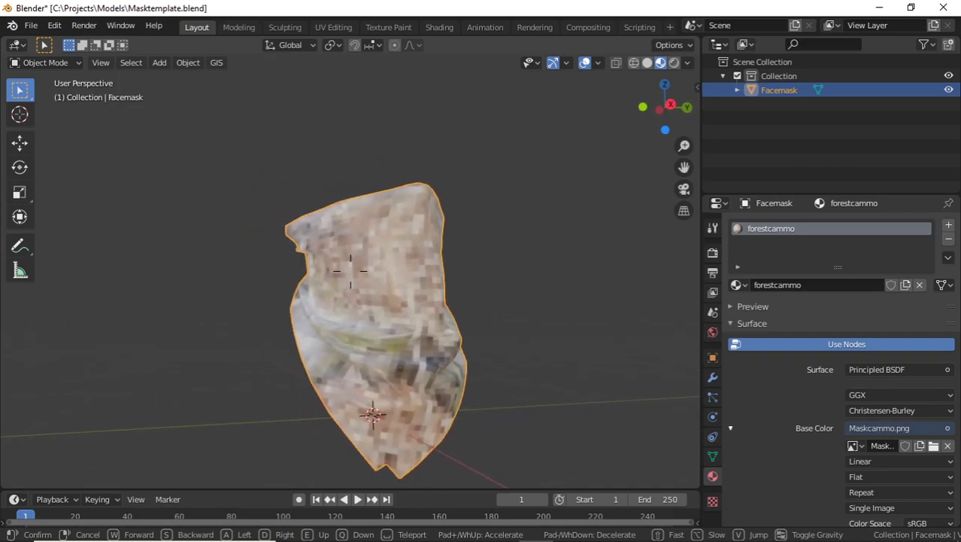
pyautogui.press('e')
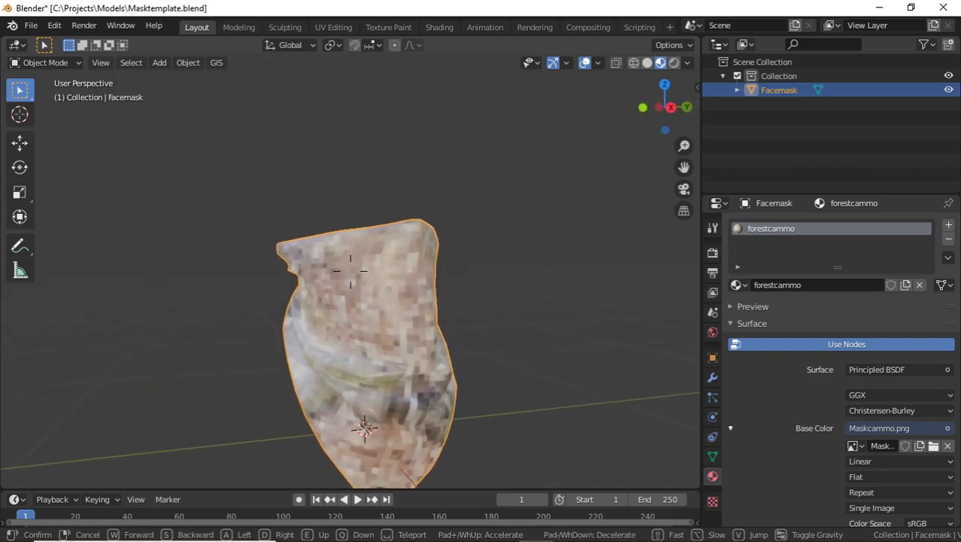
pyautogui.press('s')
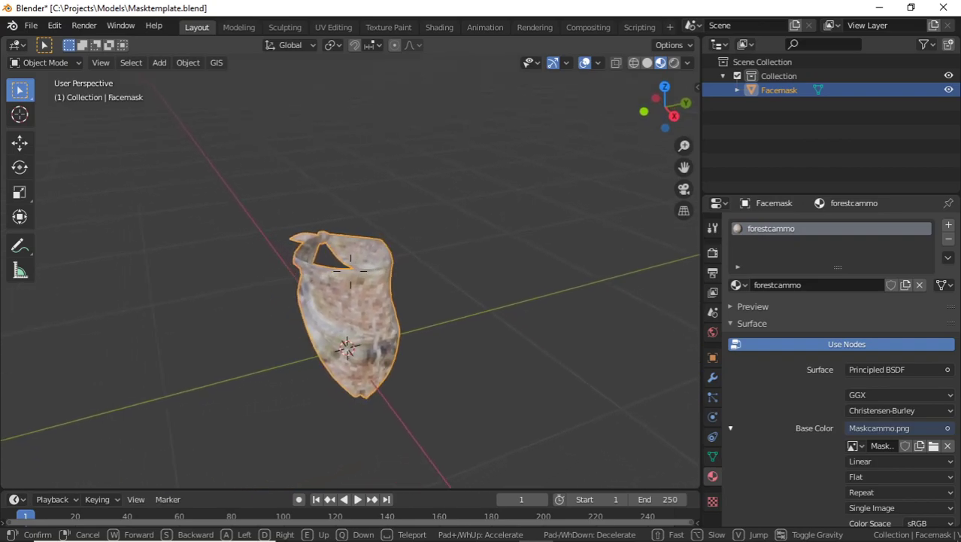
pyautogui.press('w')
pyautogui.press('d')
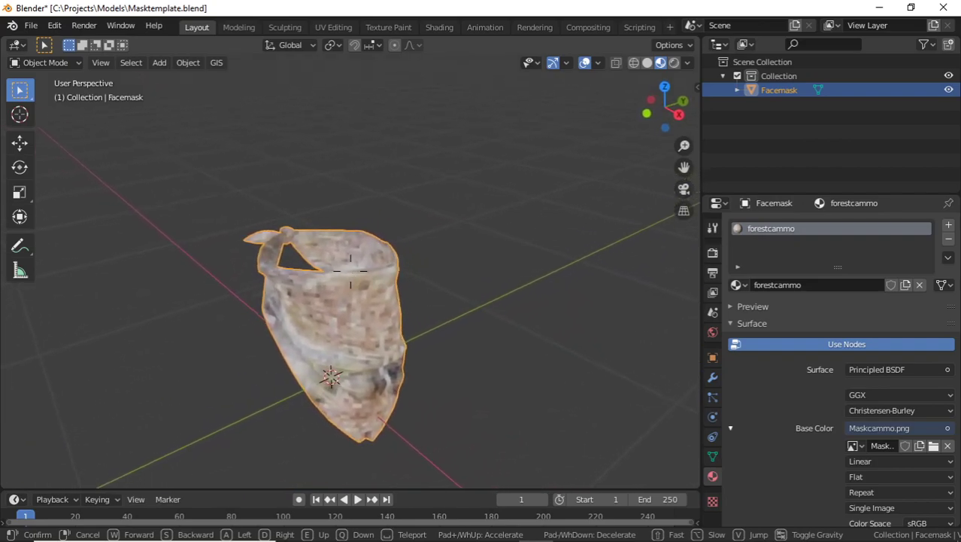
pyautogui.press('d')
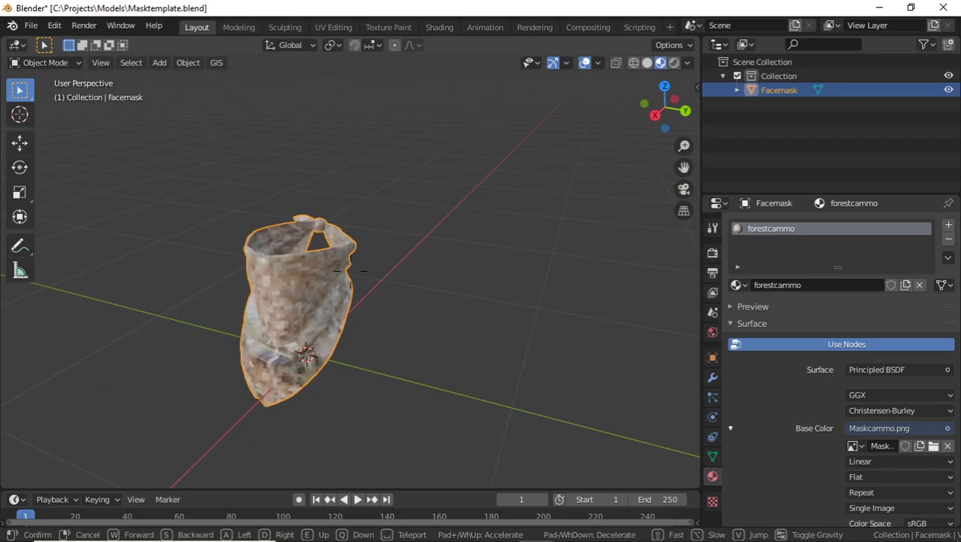
pyautogui.press('w')
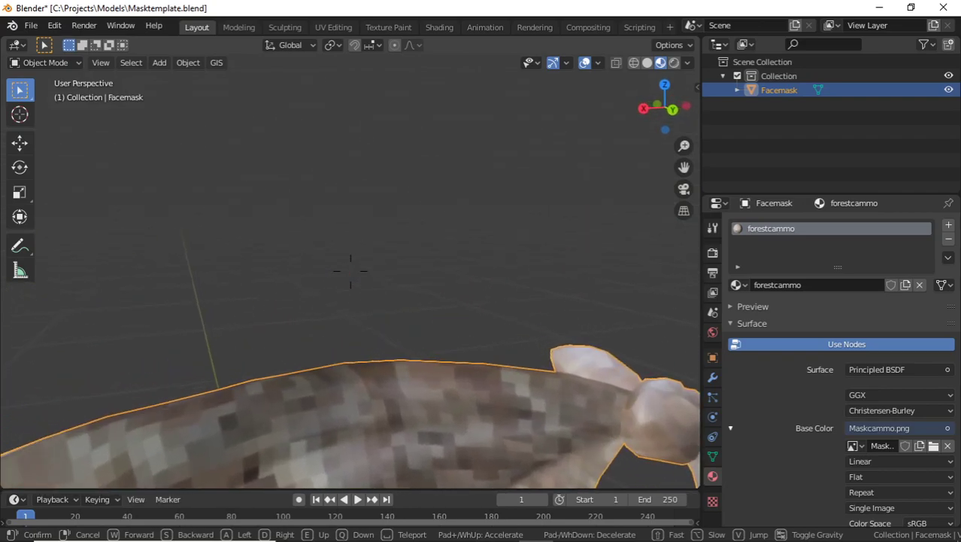
pyautogui.press('s')
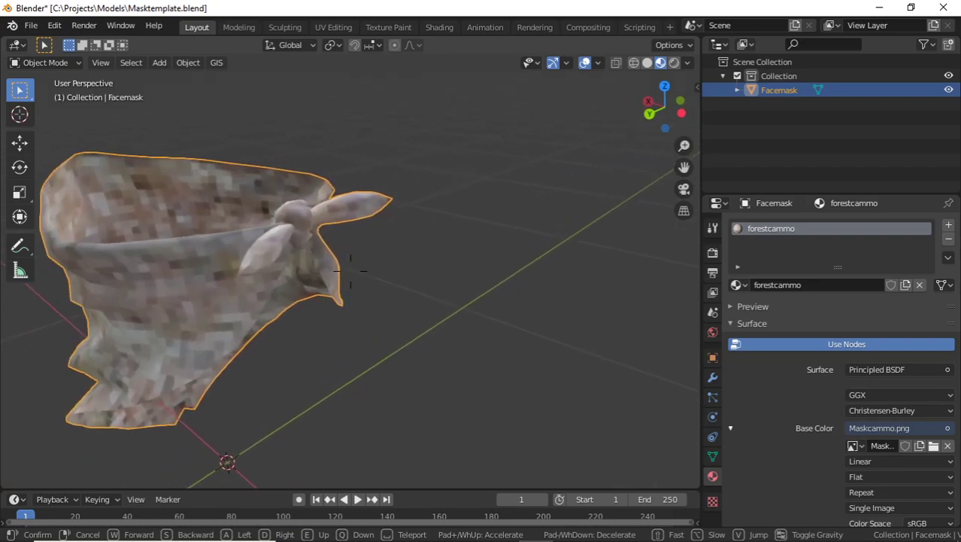
pyautogui.press('e')
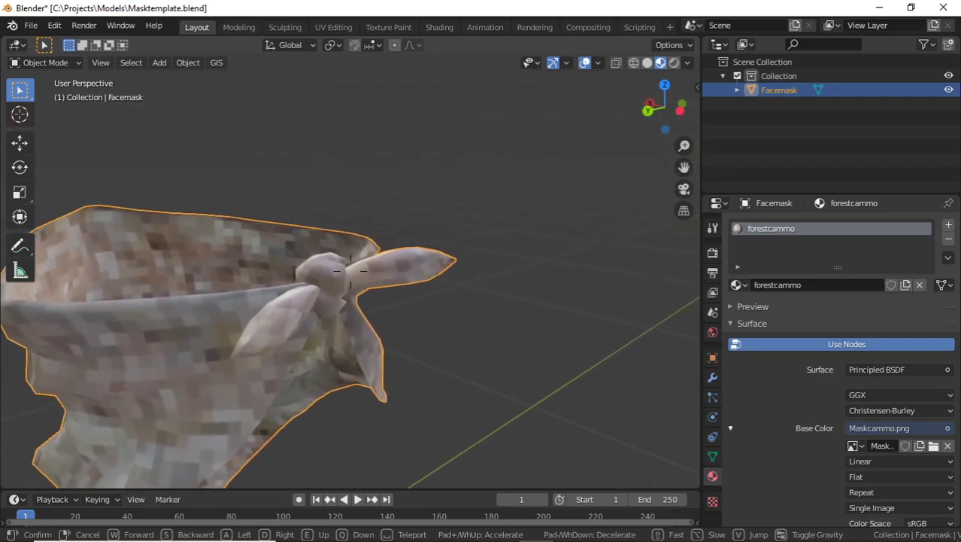
pyautogui.press('a')
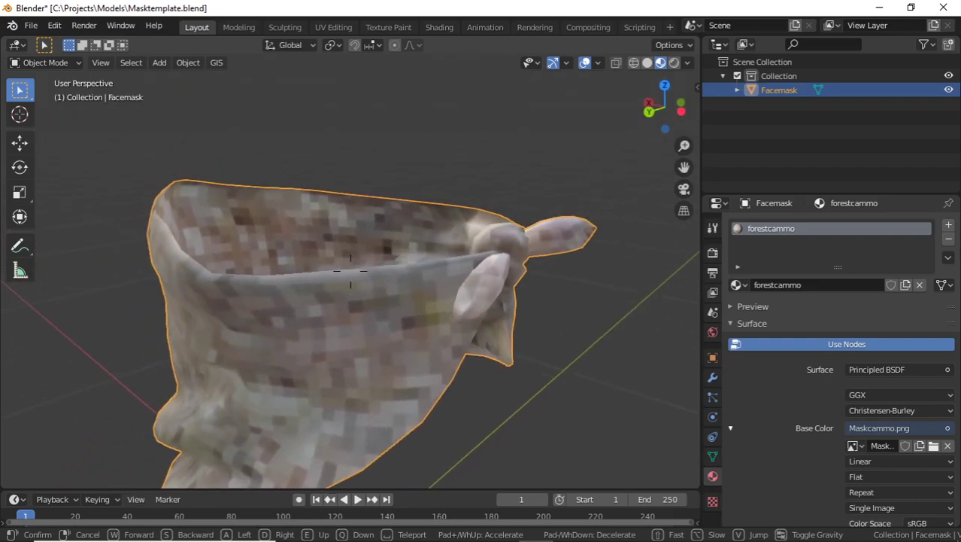
pyautogui.press('a')
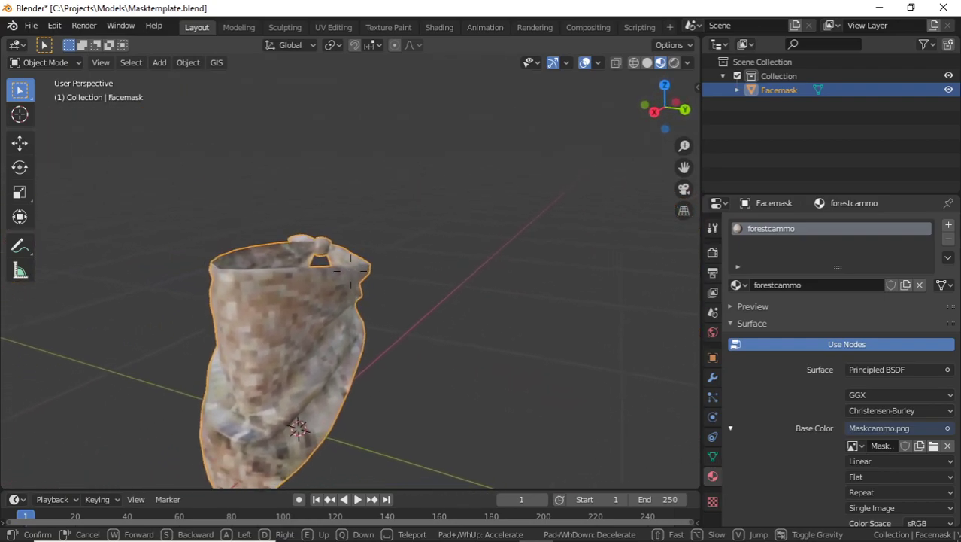
pyautogui.click(351, 270)
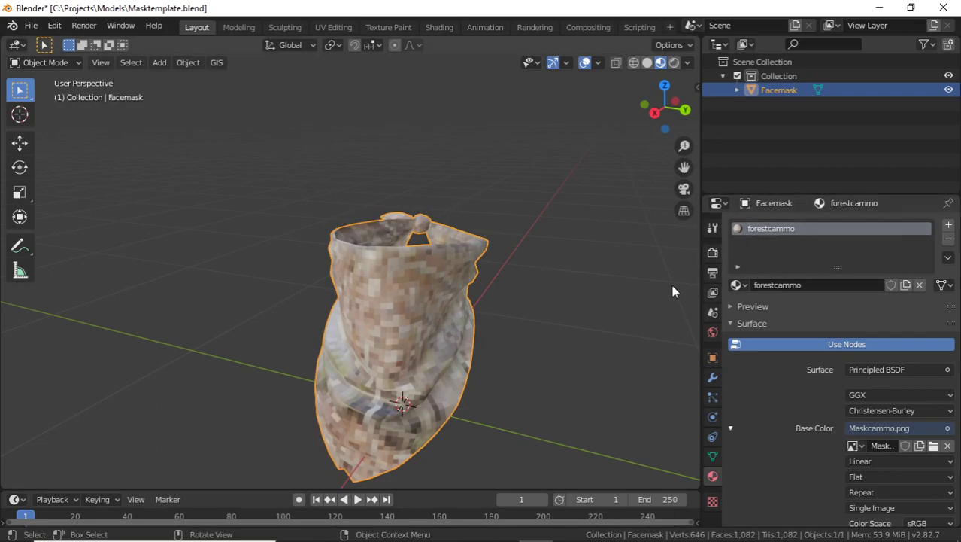
pyautogui.moveTo(413, 335); pyautogui.dragTo(497, 331, button='middle')
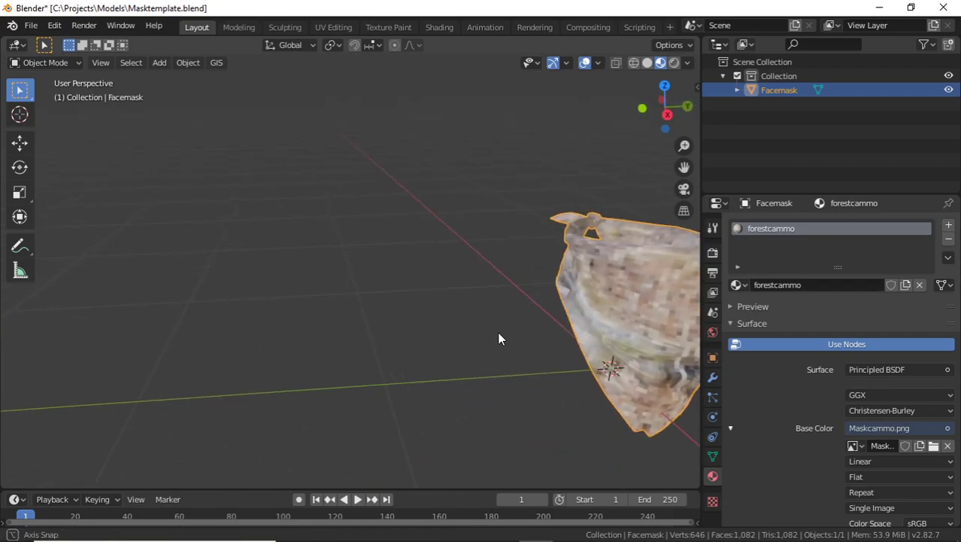
pyautogui.hotkey('shift', '`')
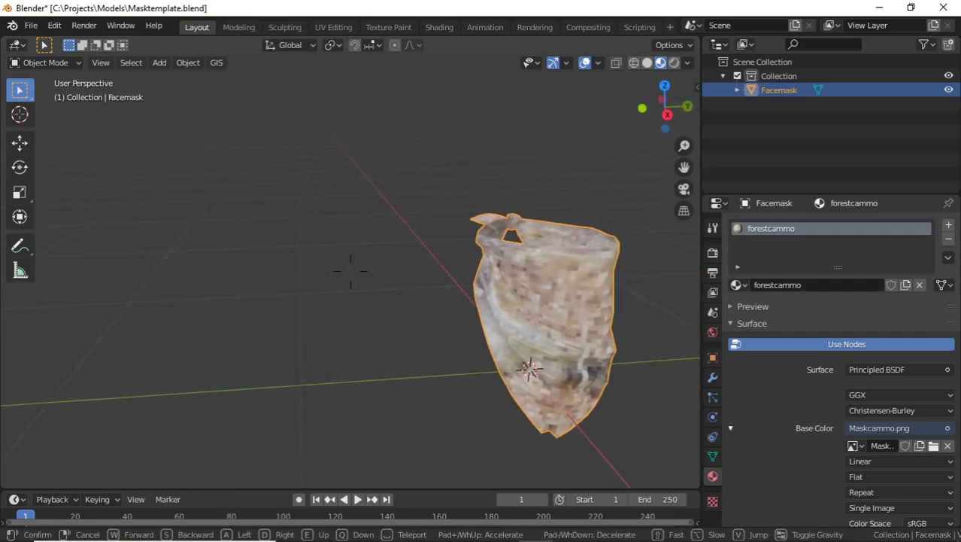
pyautogui.click(350, 270)
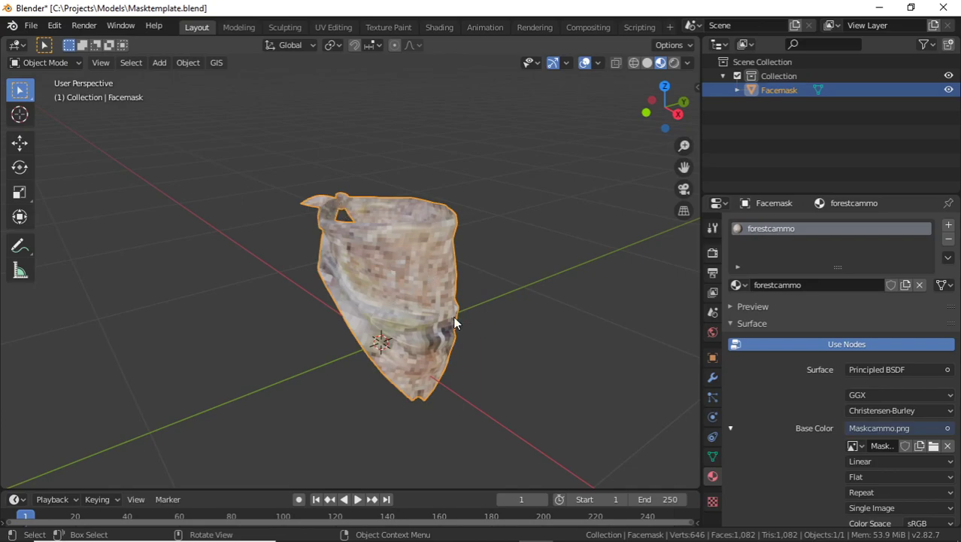
# - Switch to Steam and launch Rust from the game library
pyautogui.moveTo(648, 535)
pyautogui.moveTo(519, 536)
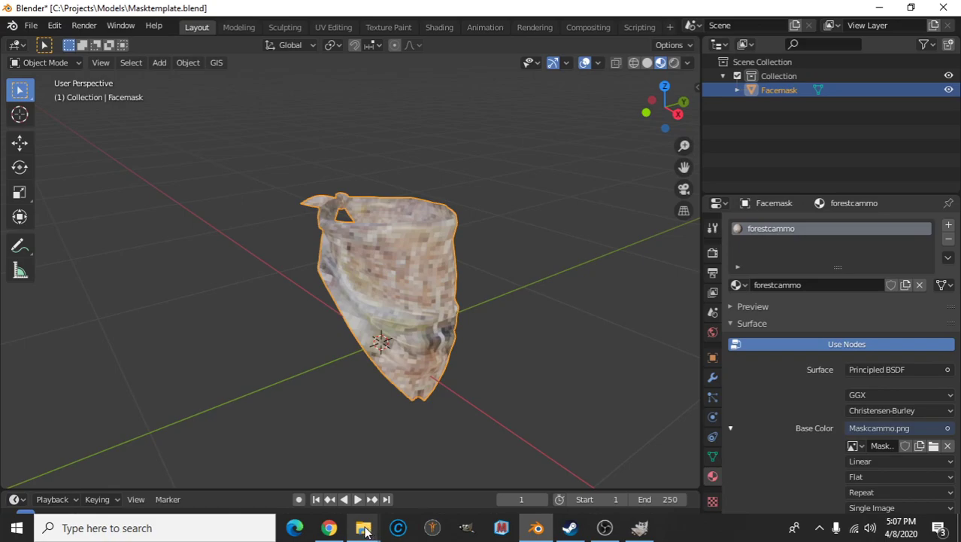
pyautogui.click(571, 529)
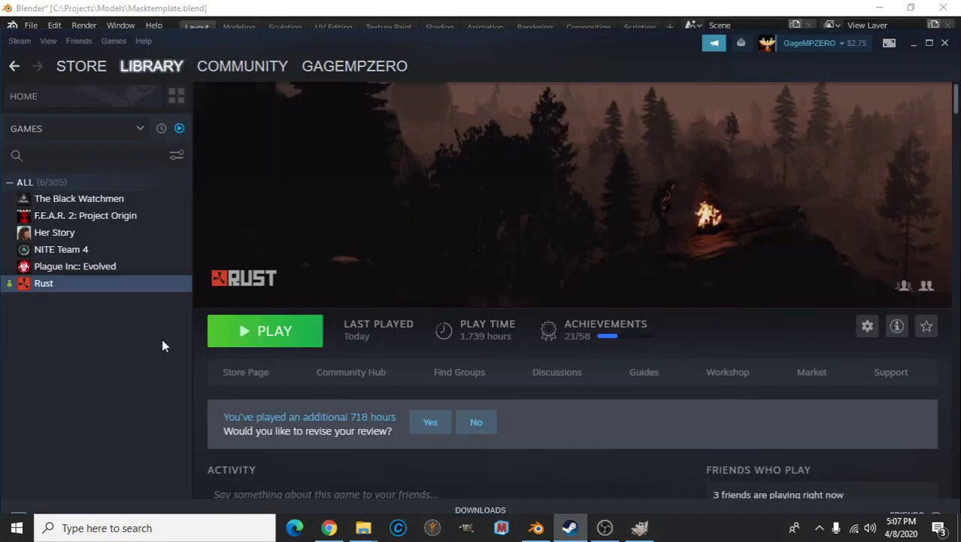
pyautogui.click(258, 335)
pyautogui.moveTo(706, 6); pyautogui.dragTo(914, 33)
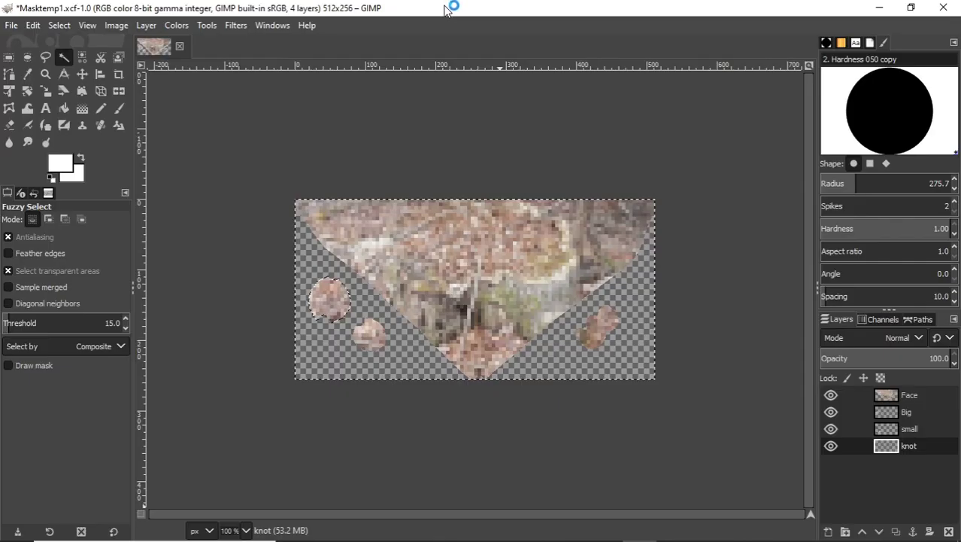
pyautogui.moveTo(450, 9); pyautogui.dragTo(581, 46)
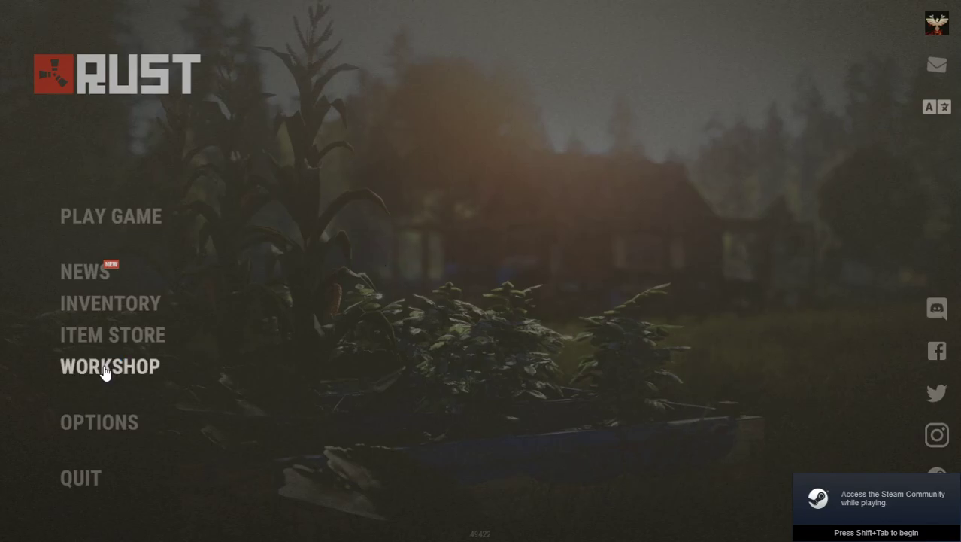
# - Start a new skin in the Rust Workshop and set its item type to Bandana
pyautogui.click(109, 367)
pyautogui.click(368, 499)
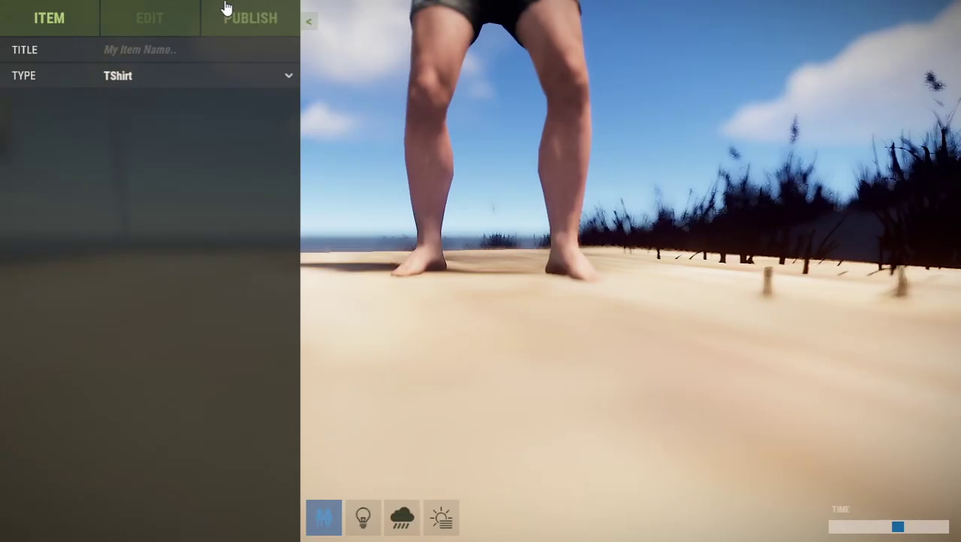
pyautogui.click(122, 76)
pyautogui.click(165, 194)
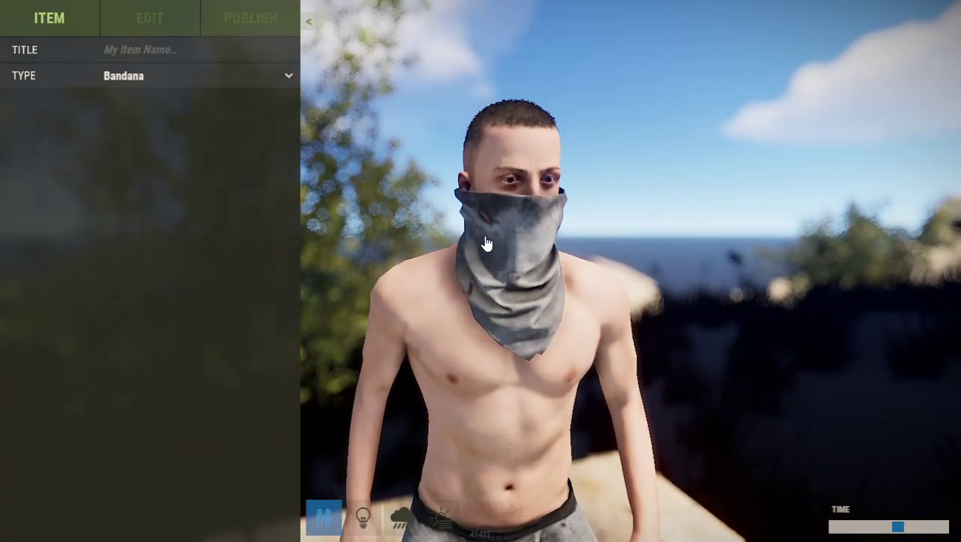
# - Load Maskcammo.png from C:\Projects\Textures\Digicammo as the bandana's Diffuse texture
pyautogui.click(149, 21)
pyautogui.click(263, 78)
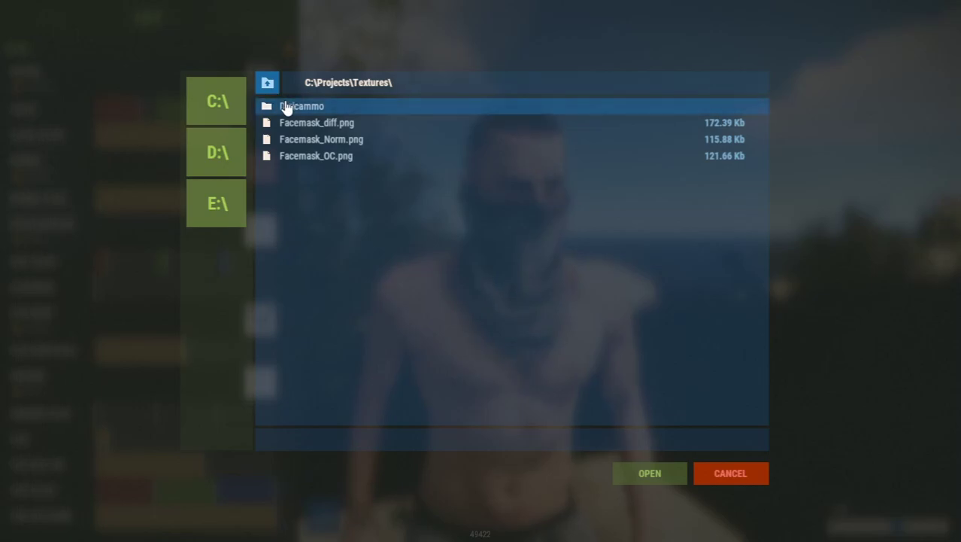
pyautogui.doubleClick(286, 106)
pyautogui.click(286, 105)
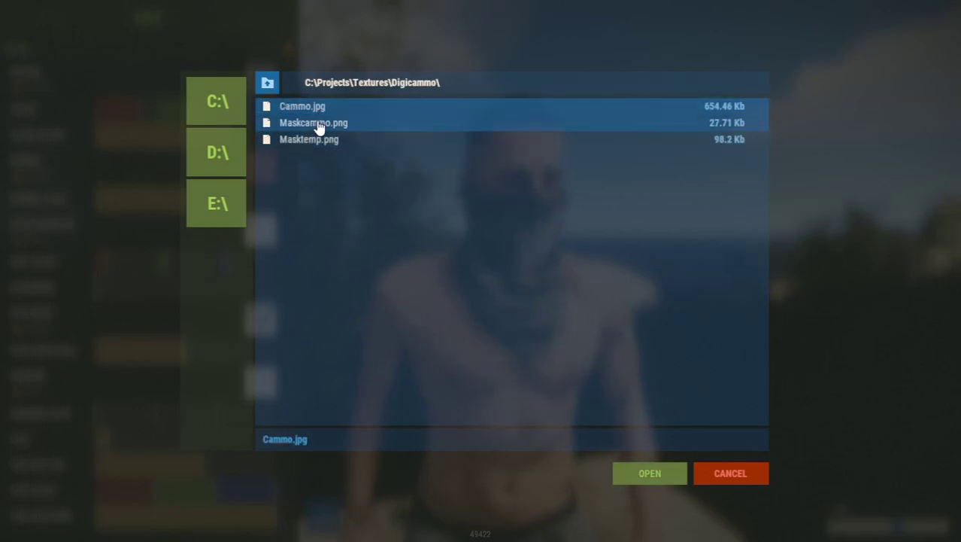
pyautogui.click(346, 124)
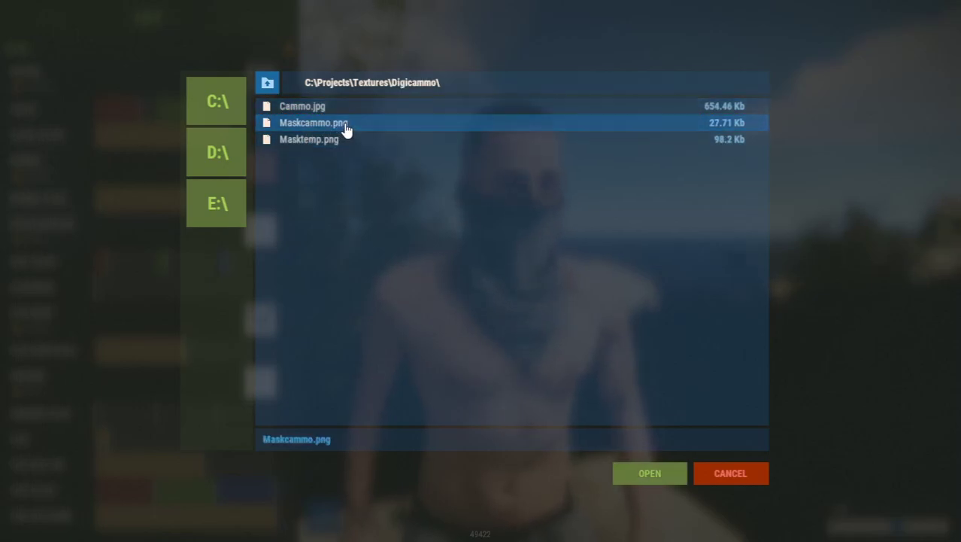
pyautogui.click(677, 471)
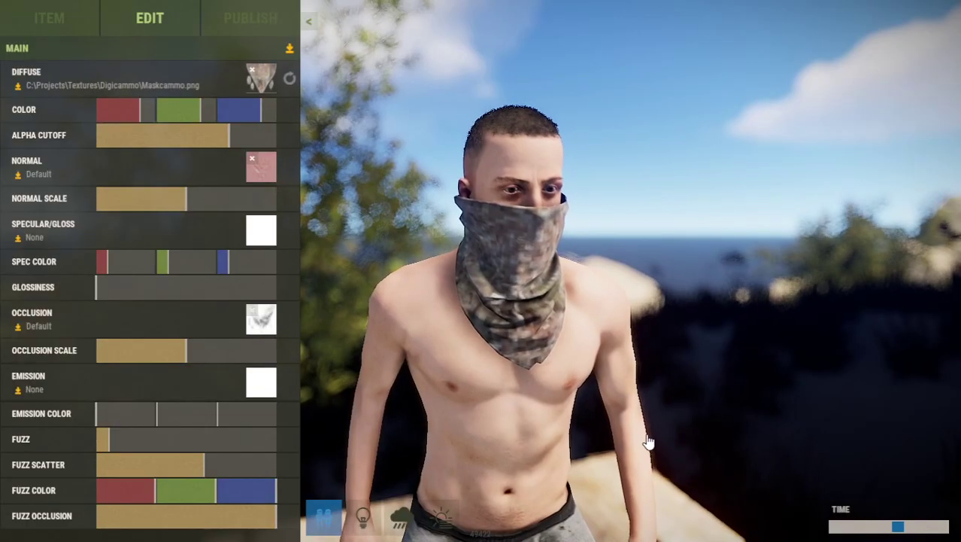
# - Examine the camouflage bandana on the character close up and from a distance
pyautogui.scroll(5, 613, 391)
pyautogui.moveTo(608, 387); pyautogui.dragTo(573, 394)
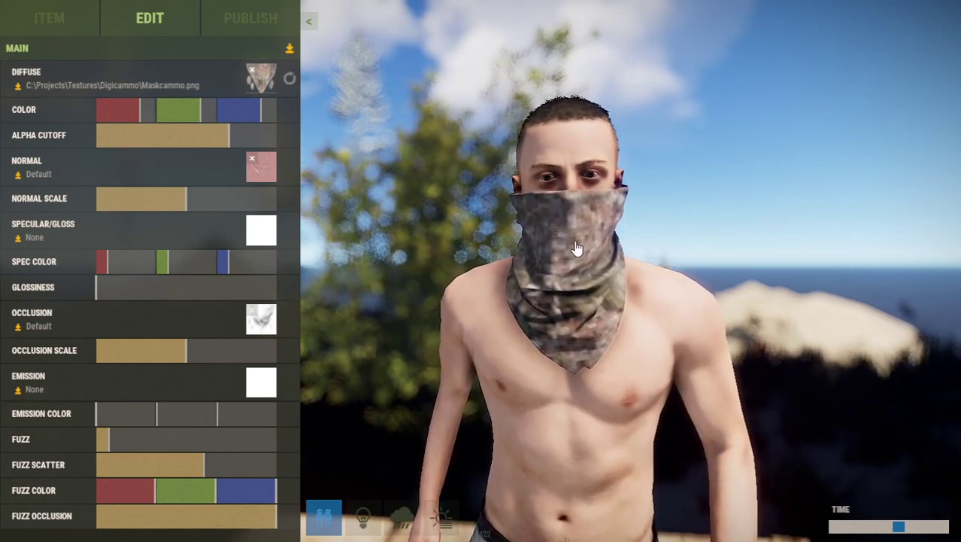
pyautogui.scroll(5, 577, 248)
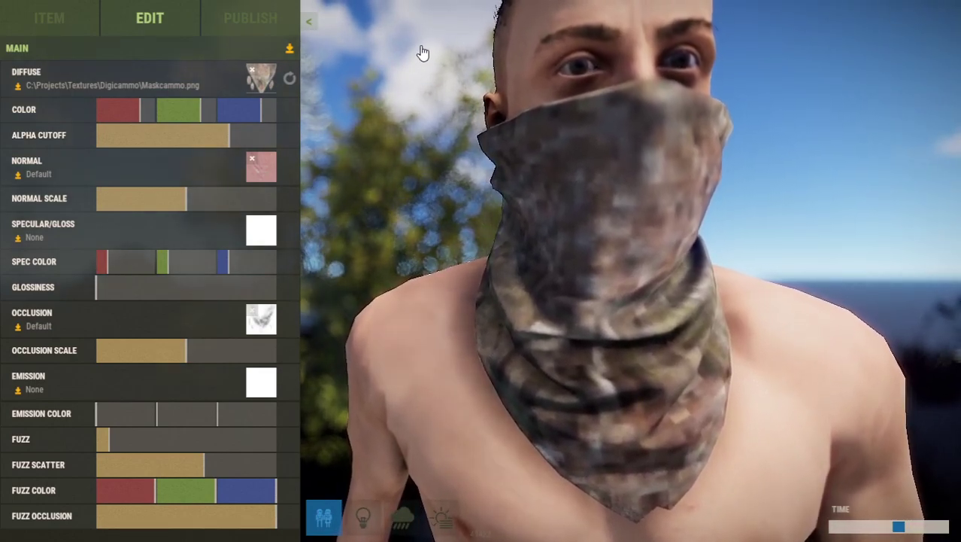
pyautogui.scroll(-5, 604, 145)
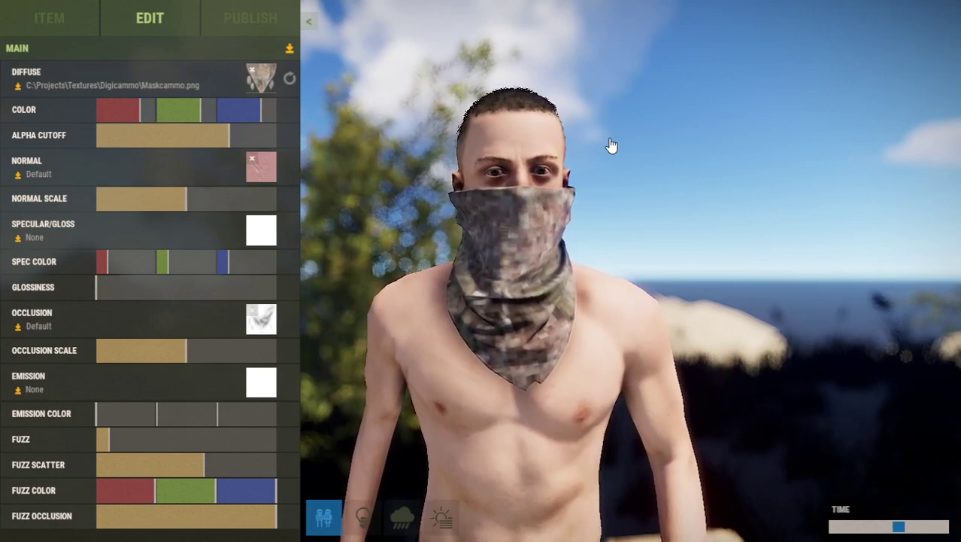
pyautogui.moveTo(612, 145); pyautogui.dragTo(674, 156)
pyautogui.scroll(-4, 672, 158)
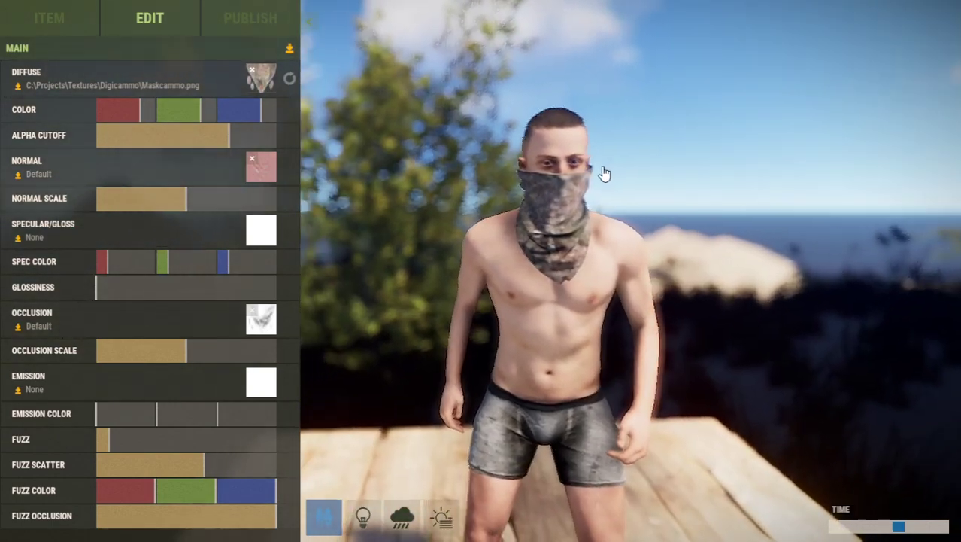
pyautogui.scroll(4, 602, 173)
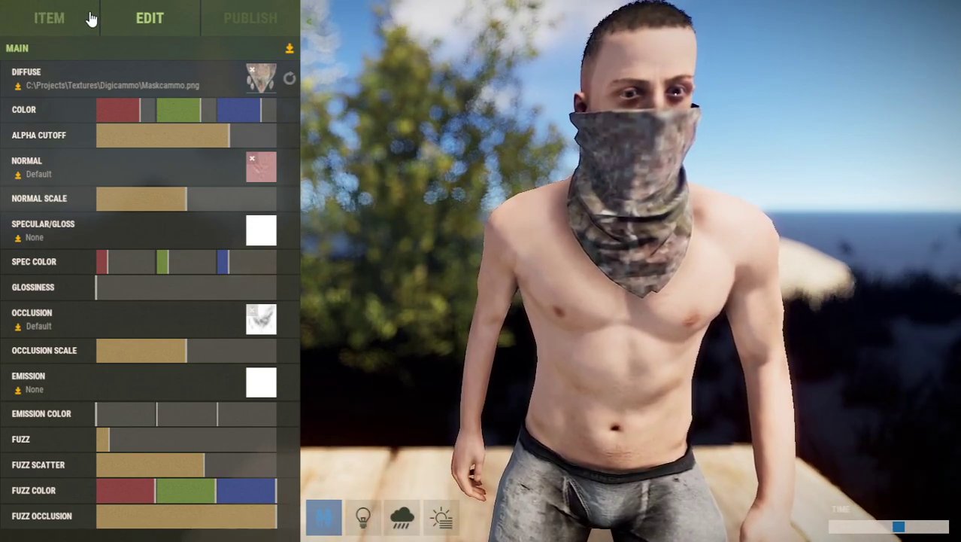
# - Switch the item type to Bone Knife and examine the knife up close along with its editable material settings
pyautogui.click(66, 20)
pyautogui.click(116, 78)
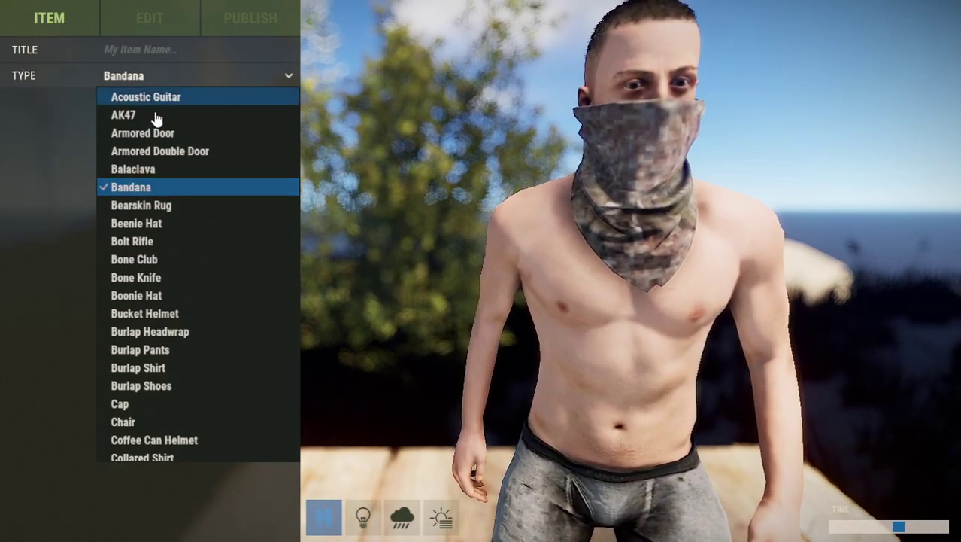
pyautogui.click(173, 278)
pyautogui.moveTo(497, 243); pyautogui.dragTo(959, 294, button='right')
pyautogui.press('w')
pyautogui.press('s')
pyautogui.press('w')
pyautogui.press('w')
pyautogui.press('s')
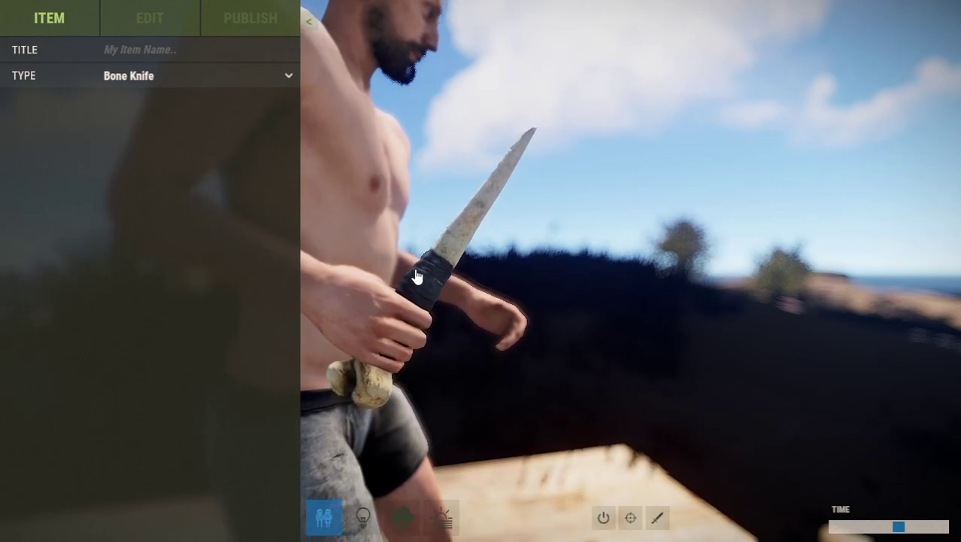
pyautogui.click(140, 24)
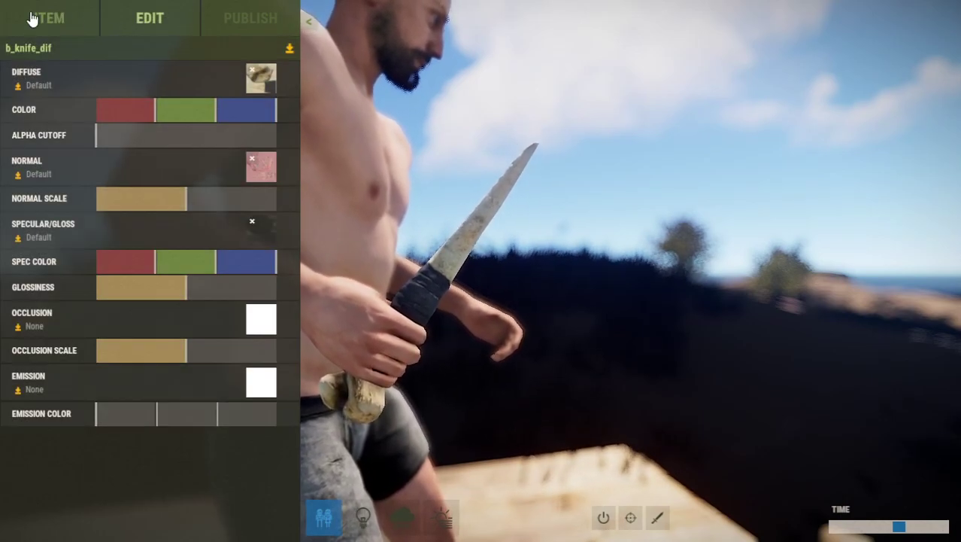
# - Switch the item type to Crossbow and look over its editable material settings
pyautogui.click(34, 18)
pyautogui.click(130, 75)
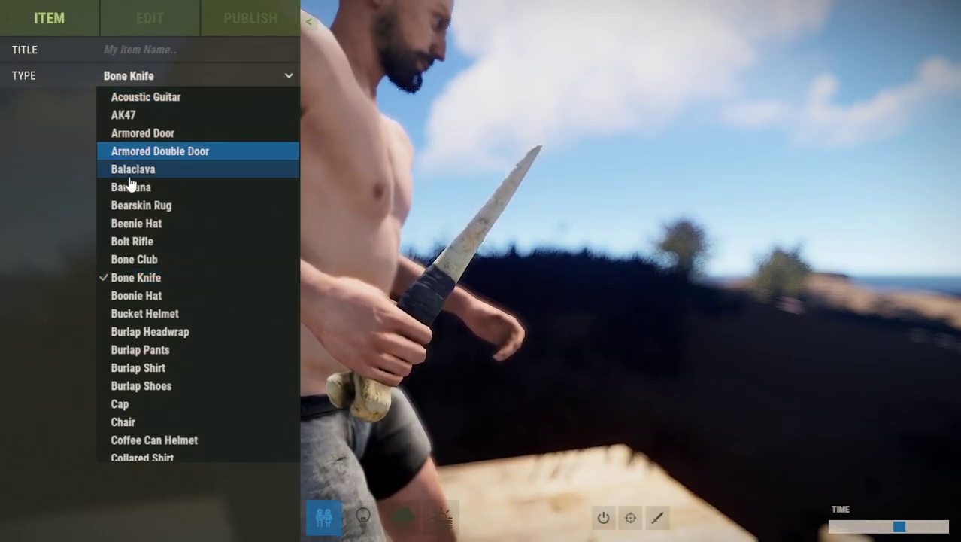
pyautogui.scroll(-5, 176, 260)
pyautogui.click(128, 272)
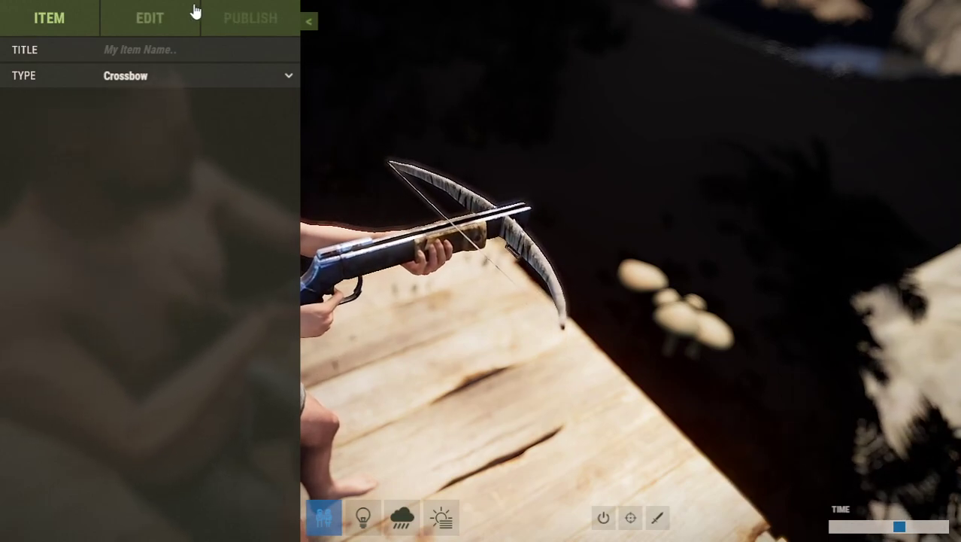
pyautogui.click(151, 19)
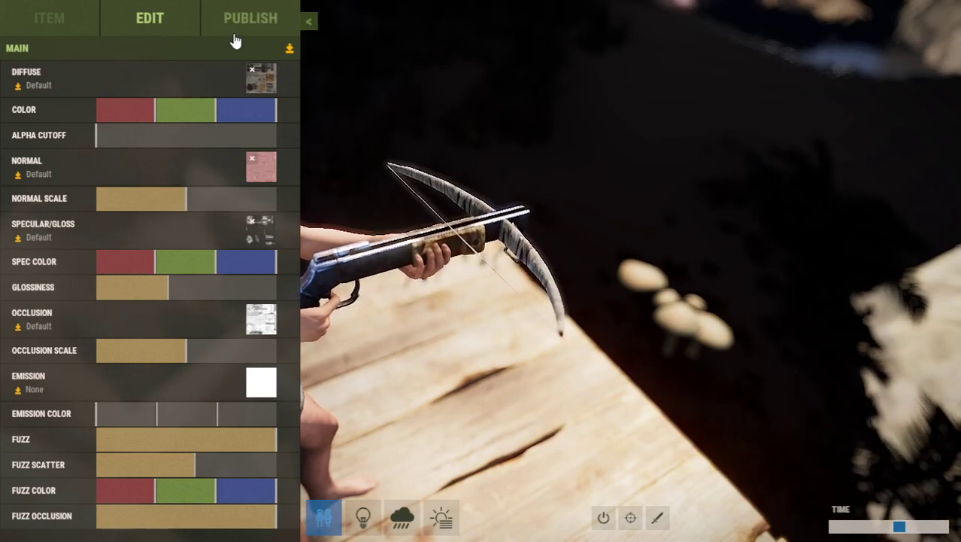
pyautogui.click(48, 18)
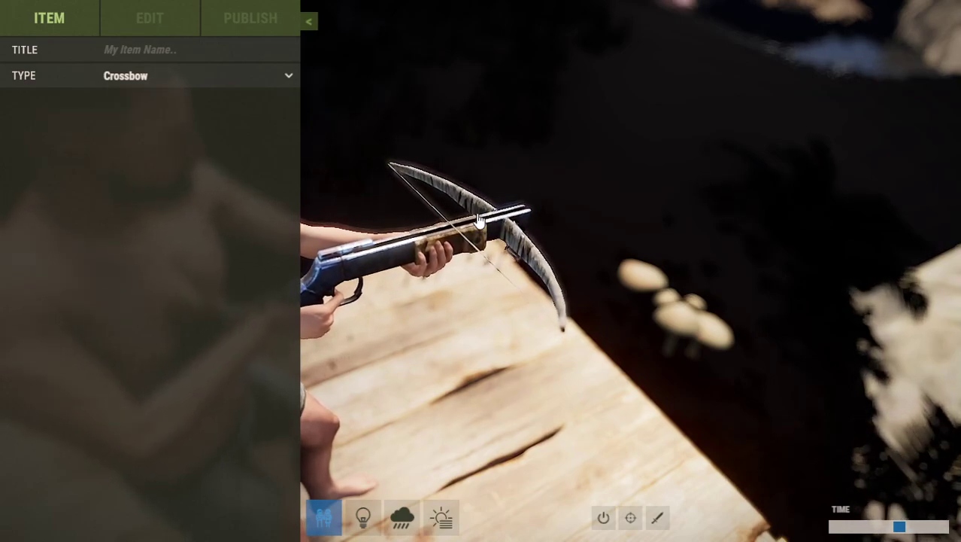
# - Leave the skin editor and quit Rust, confirming the exit
pyautogui.press('Escape')
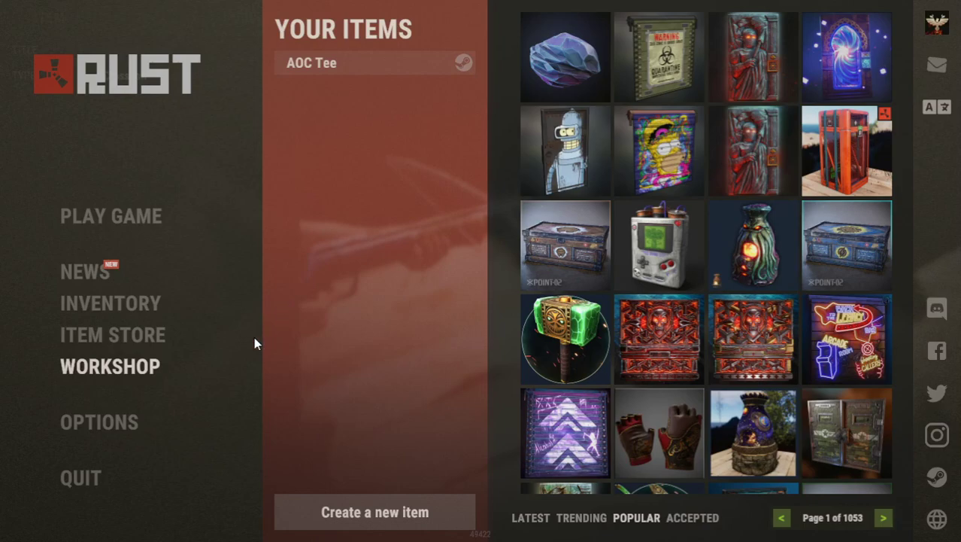
pyautogui.click(97, 481)
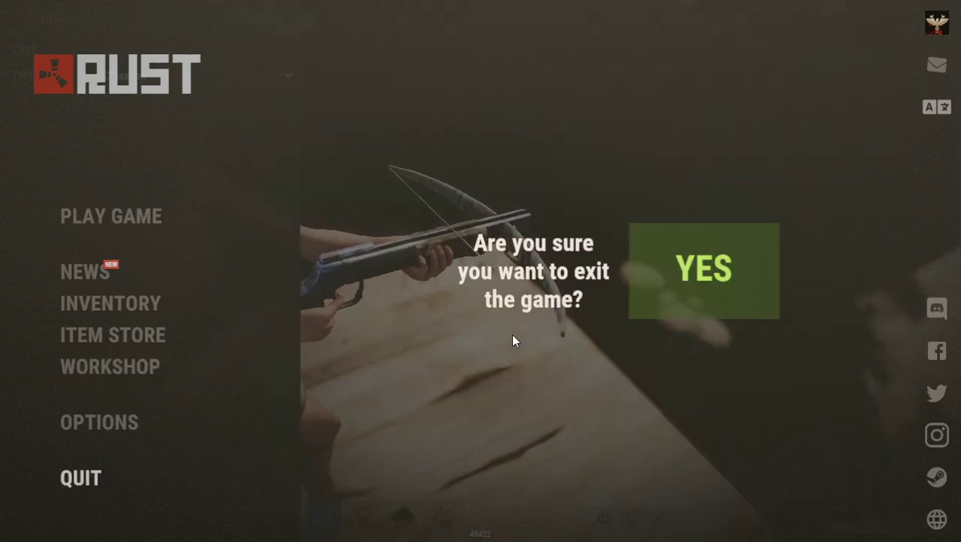
pyautogui.click(724, 260)
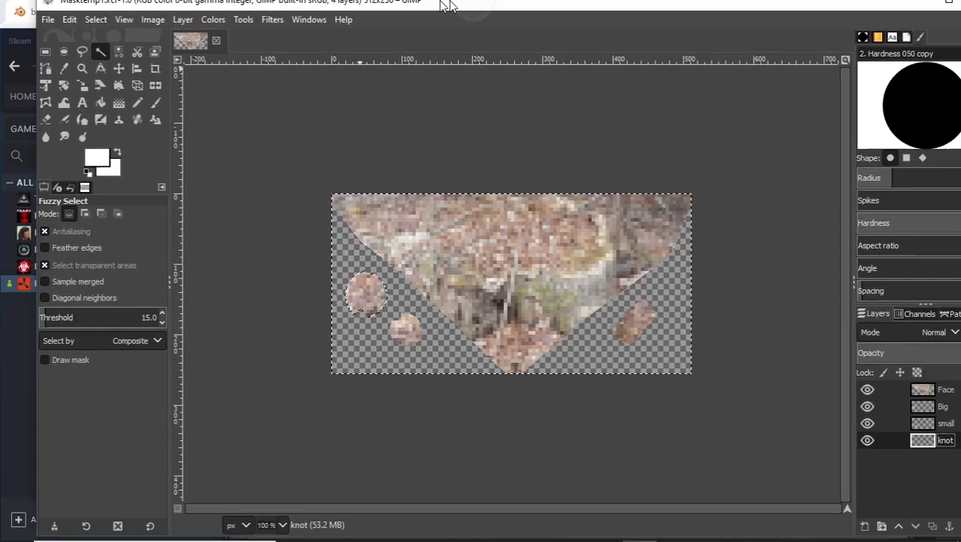
# - In GIMP, hide the Big, small, knot and Face layers of Masktemp1.xcf and make Face the active, linked layer
pyautogui.doubleClick(550, 46)
pyautogui.click(831, 412)
pyautogui.click(831, 430)
pyautogui.click(831, 445)
pyautogui.click(831, 395)
pyautogui.click(903, 395)
pyautogui.click(850, 395)
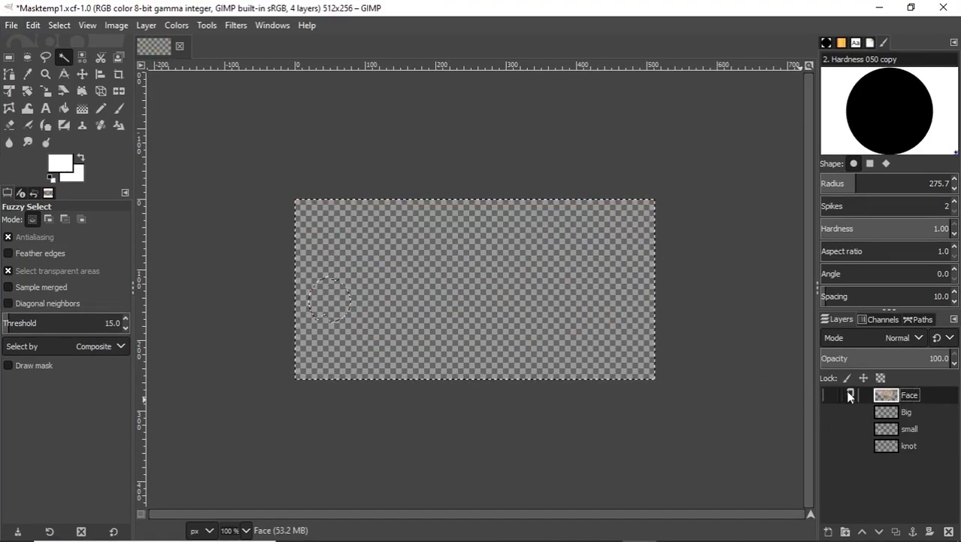
# - Open the mask template file Masktemp.xcf as a second image
pyautogui.click(11, 25)
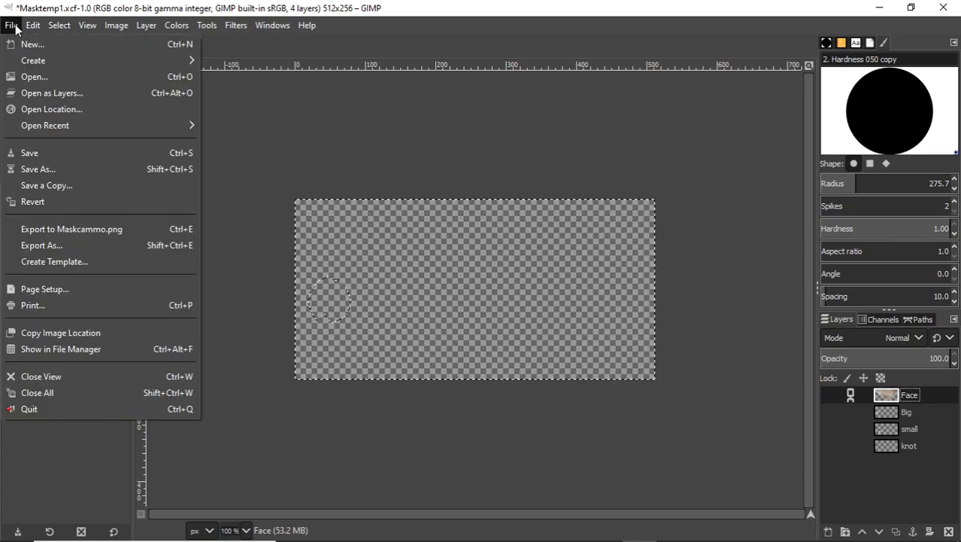
pyautogui.click(30, 83)
pyautogui.doubleClick(244, 151)
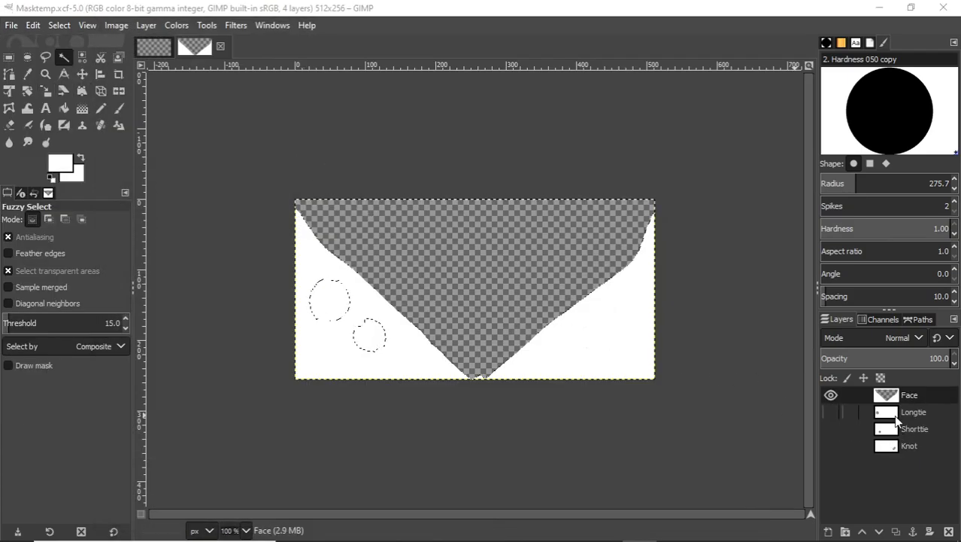
# - Select the Shorttie layer and toggle the visibility of the template's layers to examine the cutout in each mask
pyautogui.click(914, 428)
pyautogui.click(831, 412)
pyautogui.click(836, 410)
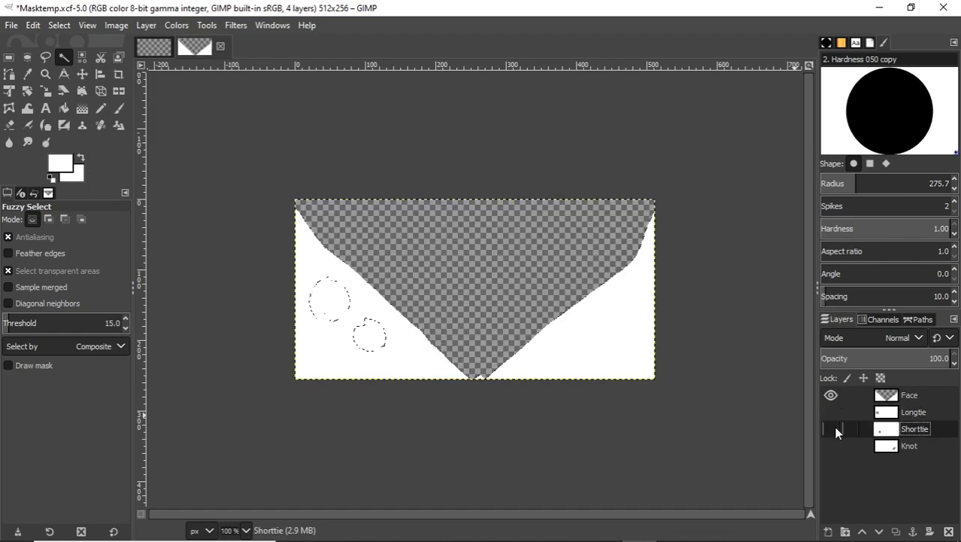
pyautogui.click(834, 444)
pyautogui.click(833, 429)
pyautogui.click(832, 413)
pyautogui.click(831, 428)
pyautogui.click(831, 428)
pyautogui.click(831, 446)
pyautogui.click(831, 429)
pyautogui.click(831, 412)
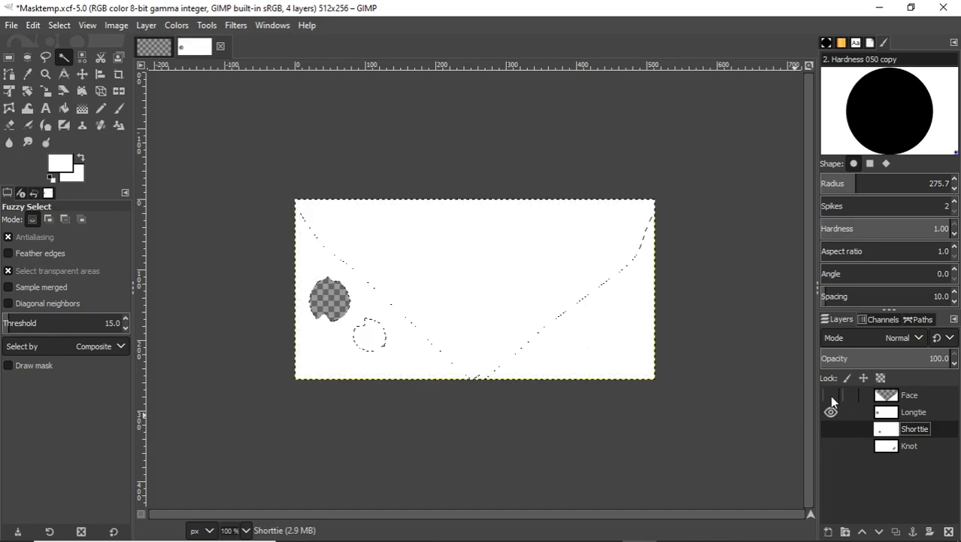
pyautogui.click(830, 413)
pyautogui.click(826, 418)
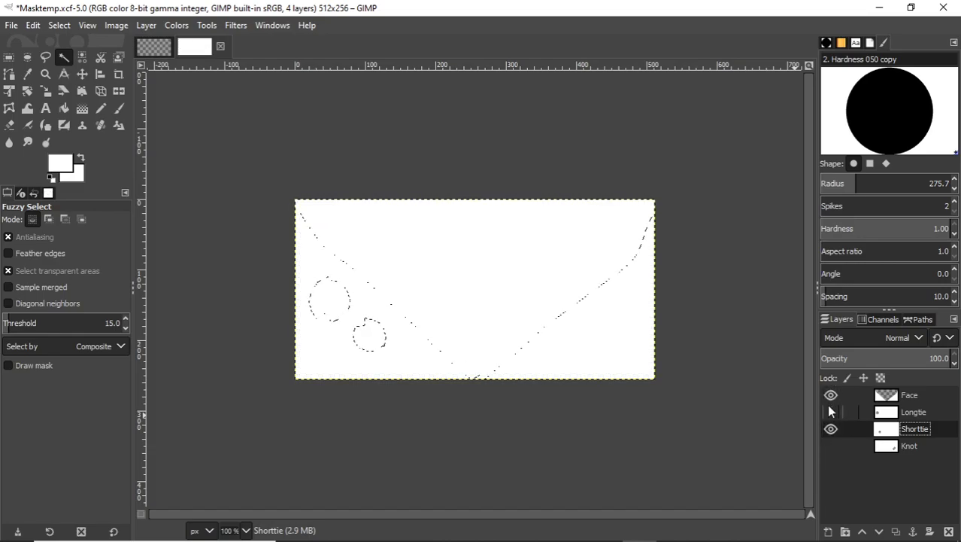
pyautogui.click(831, 429)
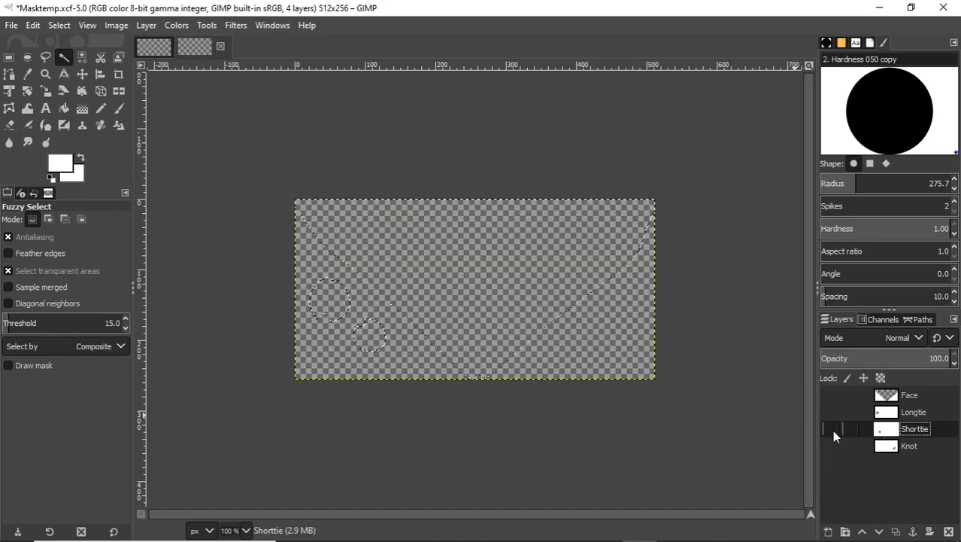